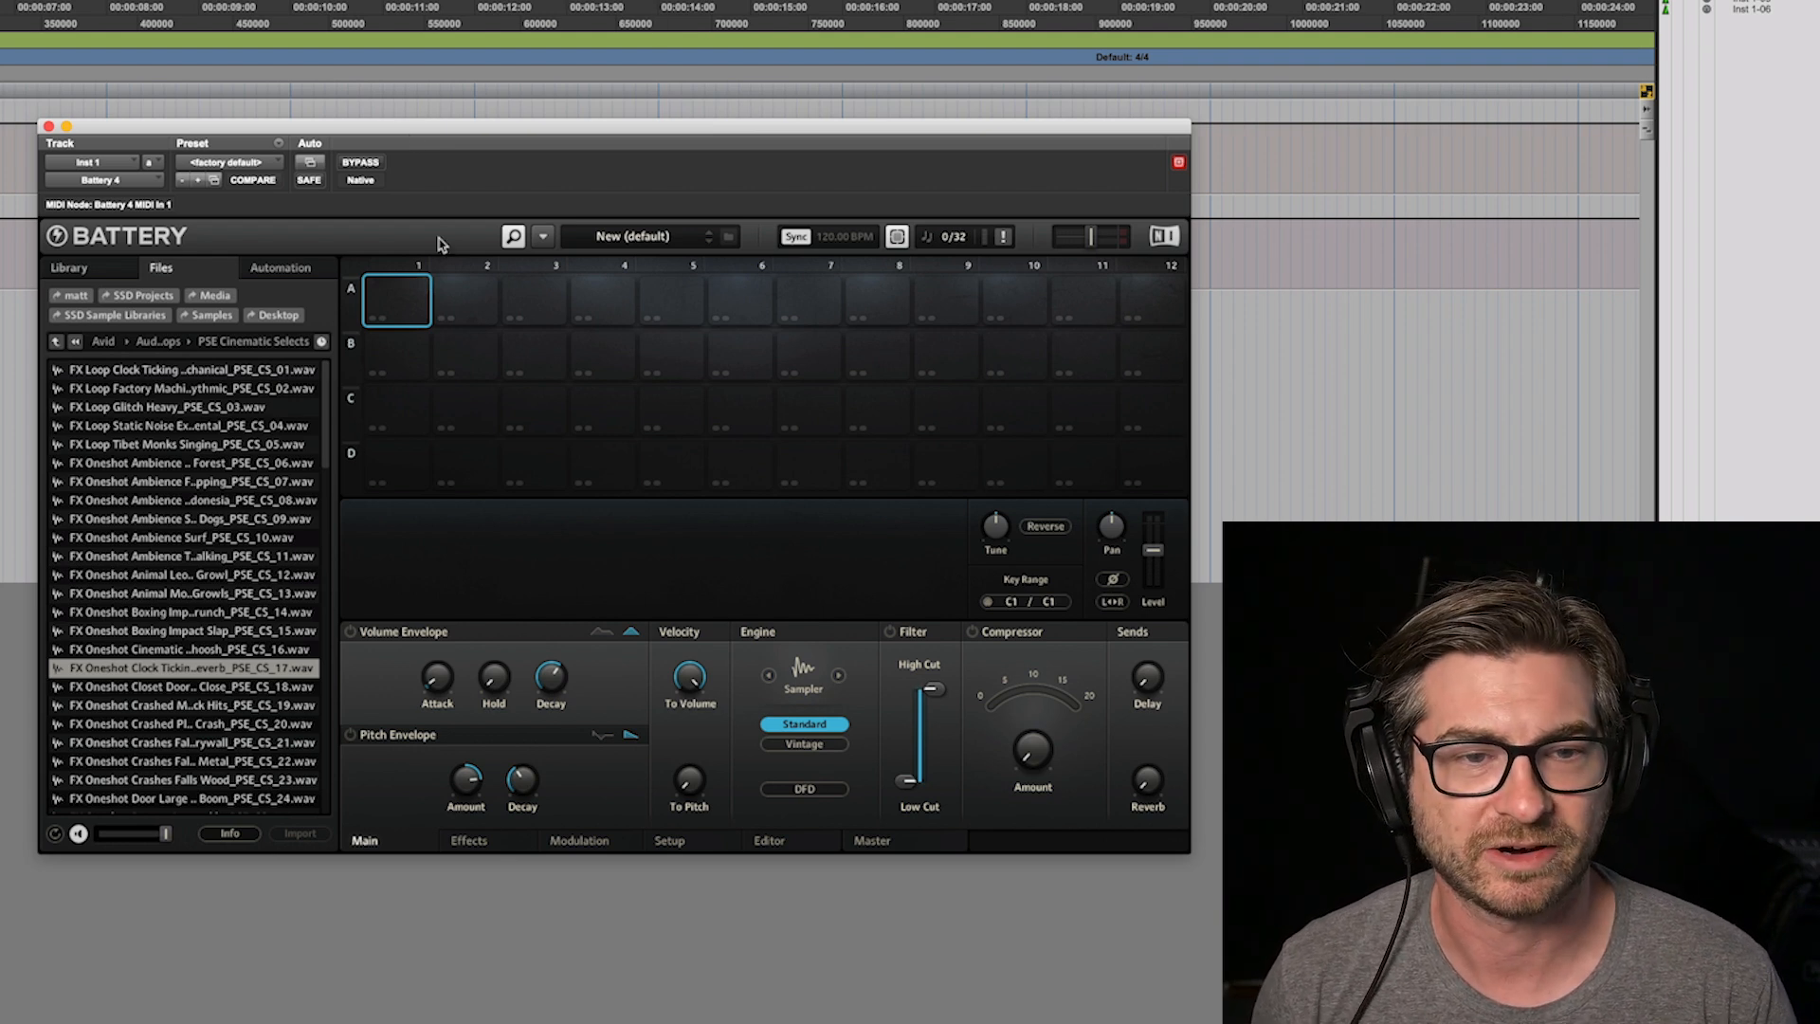
# Step: Audition the door boom and impact one-shot samples in the PSE Cinematic Selects folder
pyautogui.scroll(-6, 221, 467)
pyautogui.scroll(-20, 221, 466)
pyautogui.scroll(20, 217, 539)
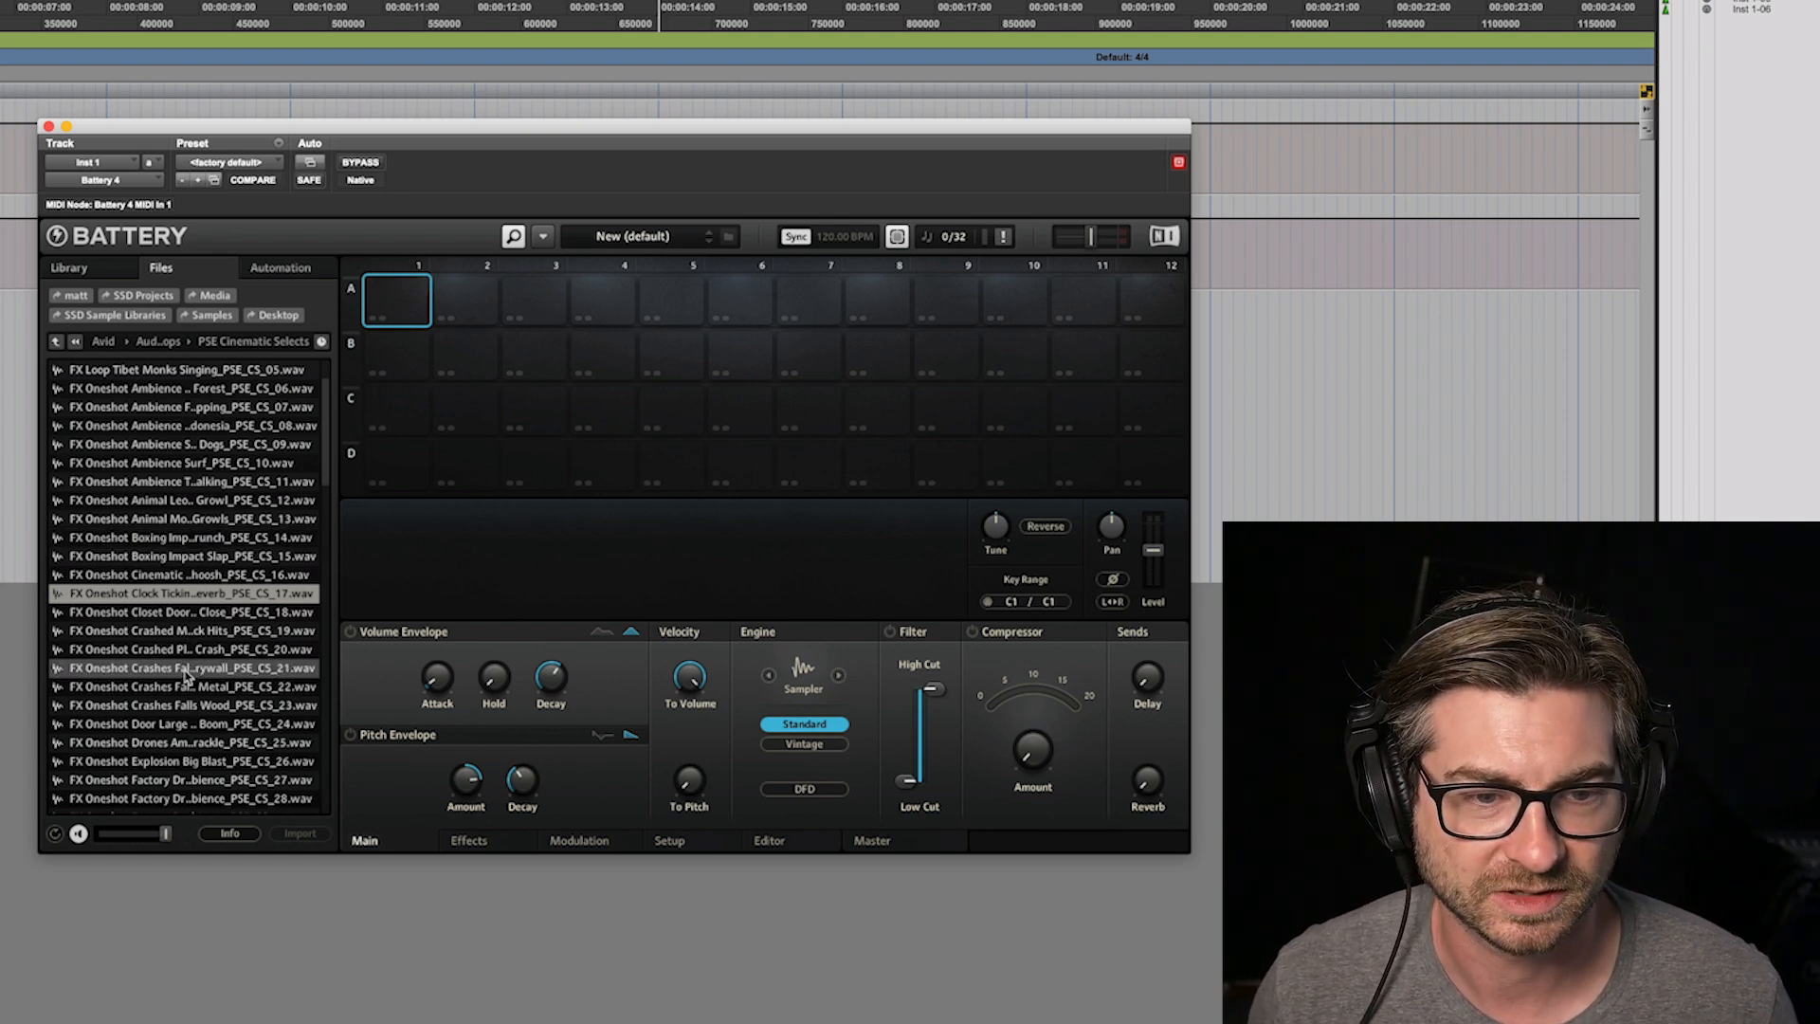
pyautogui.click(192, 724)
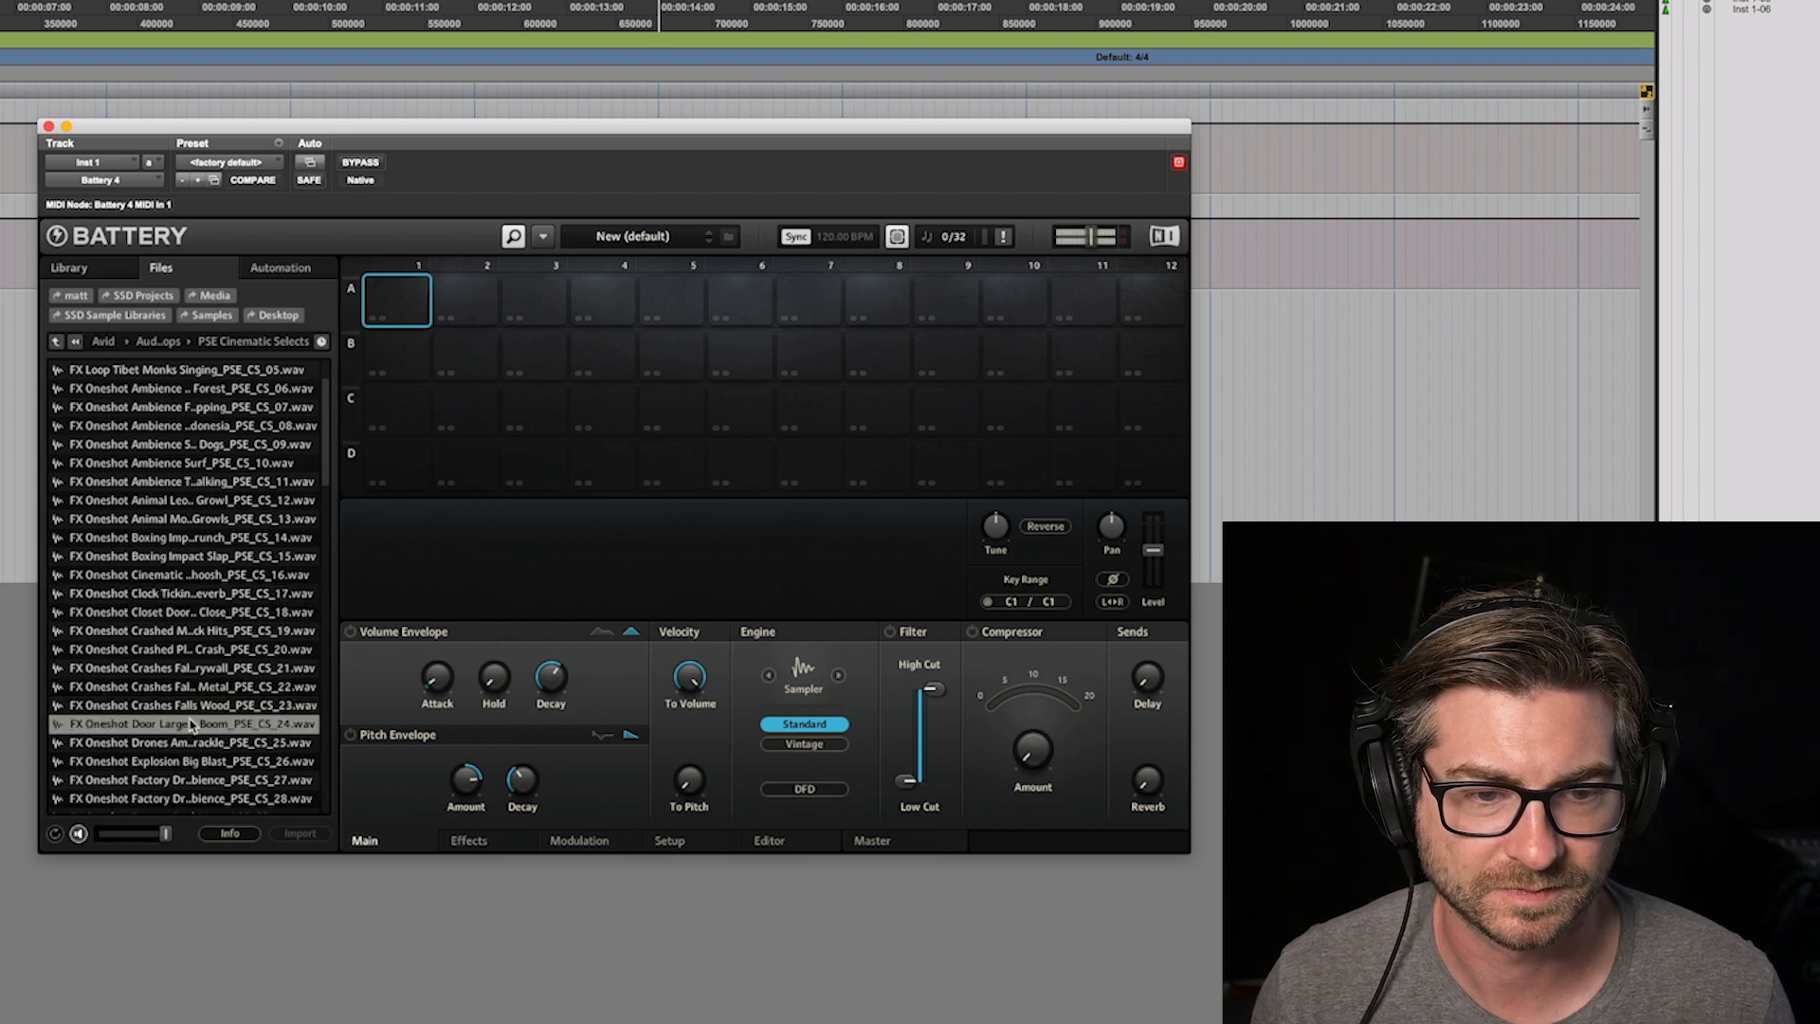
pyautogui.scroll(-8, 190, 745)
pyautogui.click(180, 706)
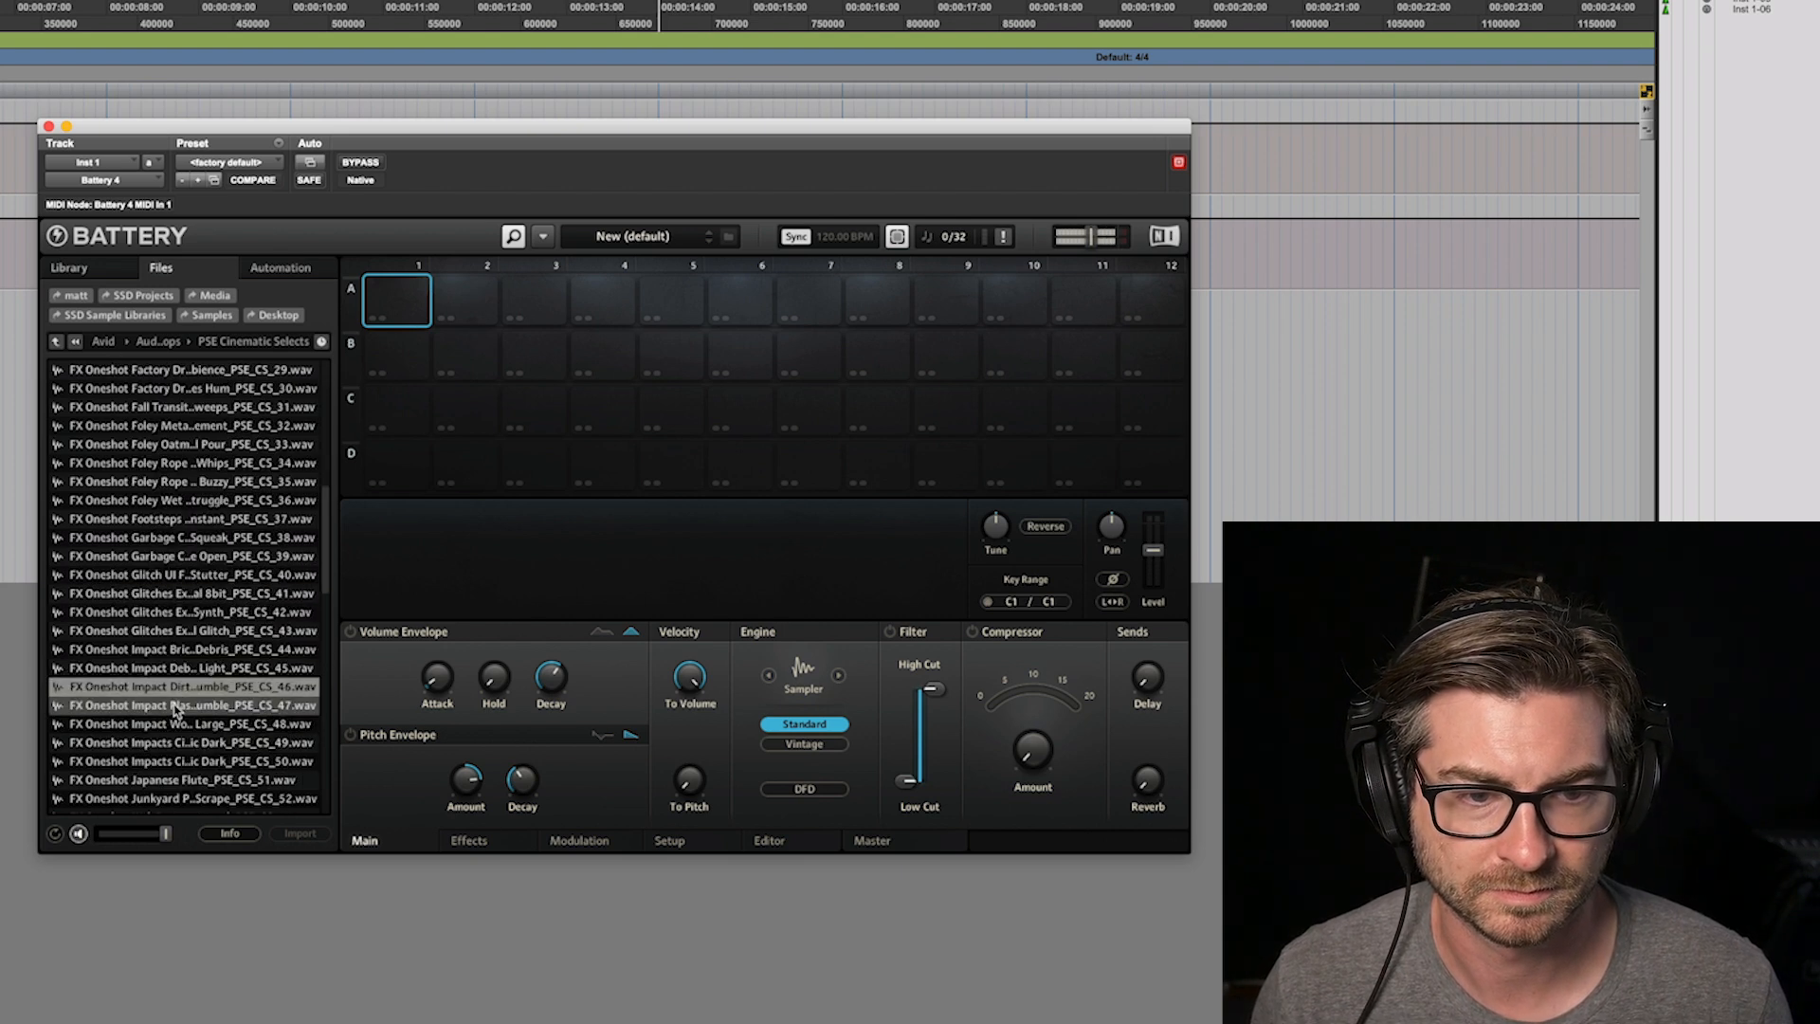
pyautogui.click(178, 726)
pyautogui.click(178, 744)
pyautogui.click(178, 761)
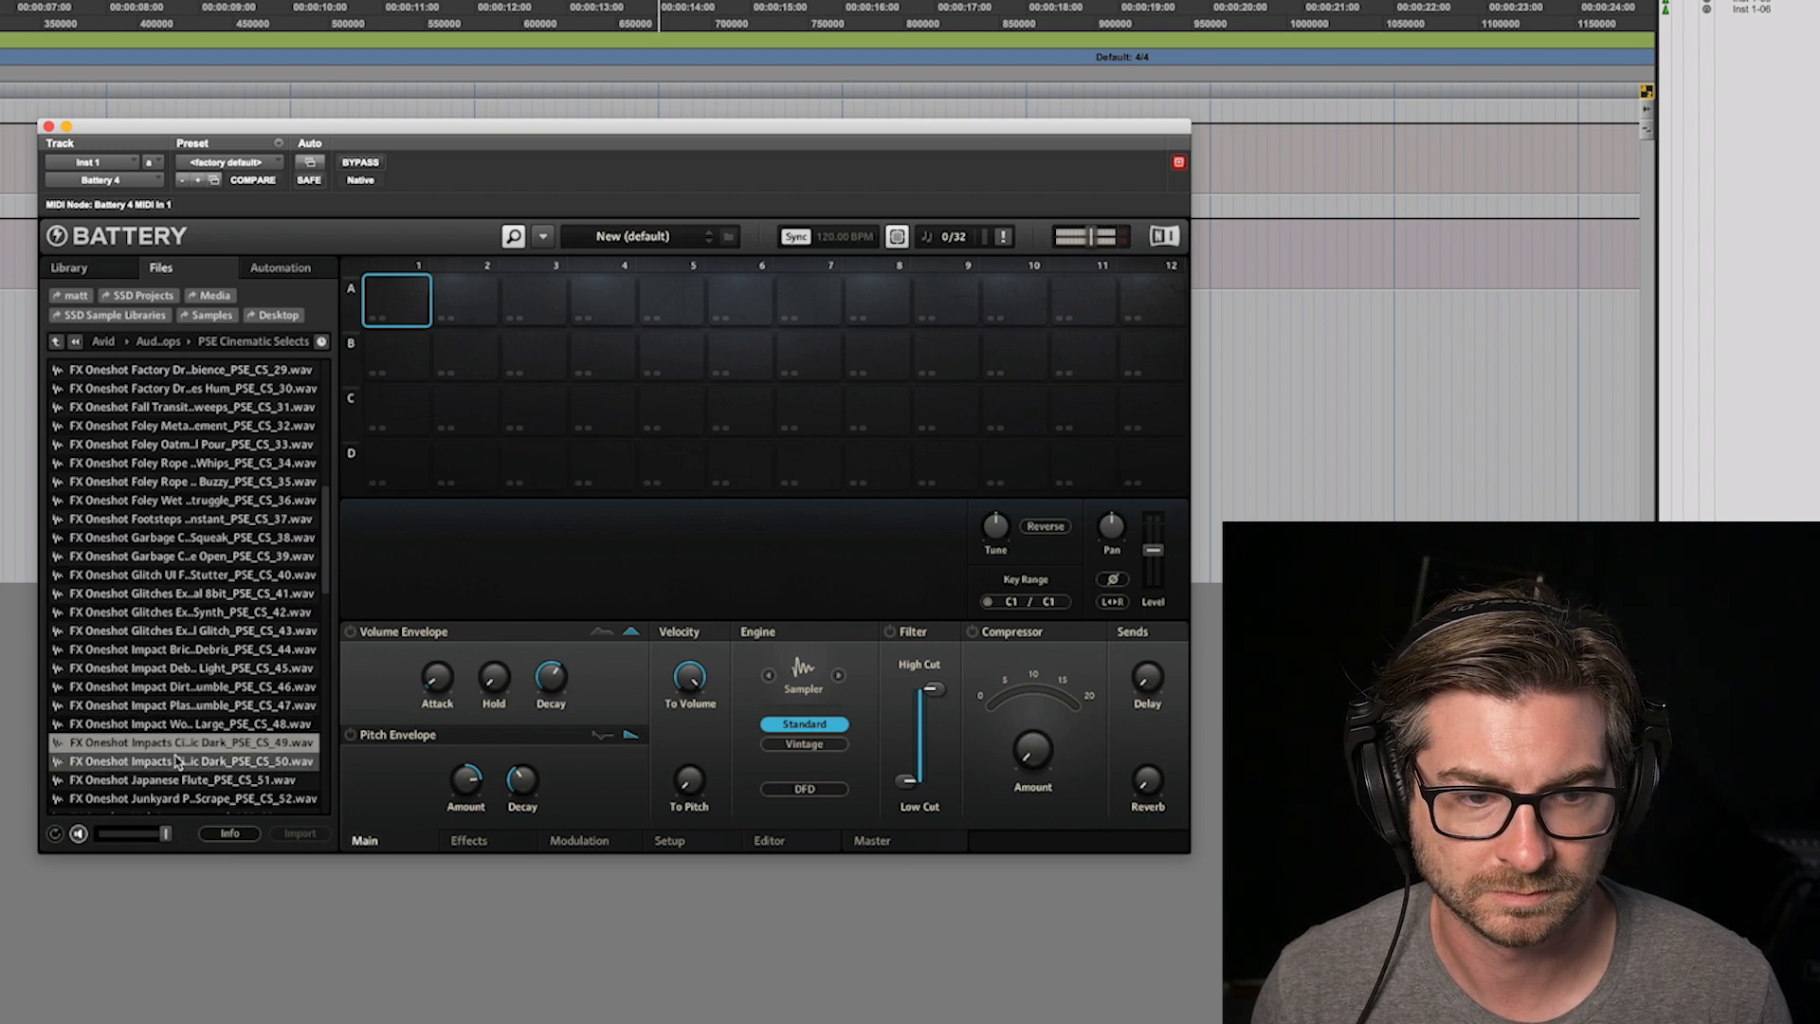
# Step: Load the dark impact one-shot ending in PSE_CS_50.wav into cell A1 and trigger it
pyautogui.click(178, 760)
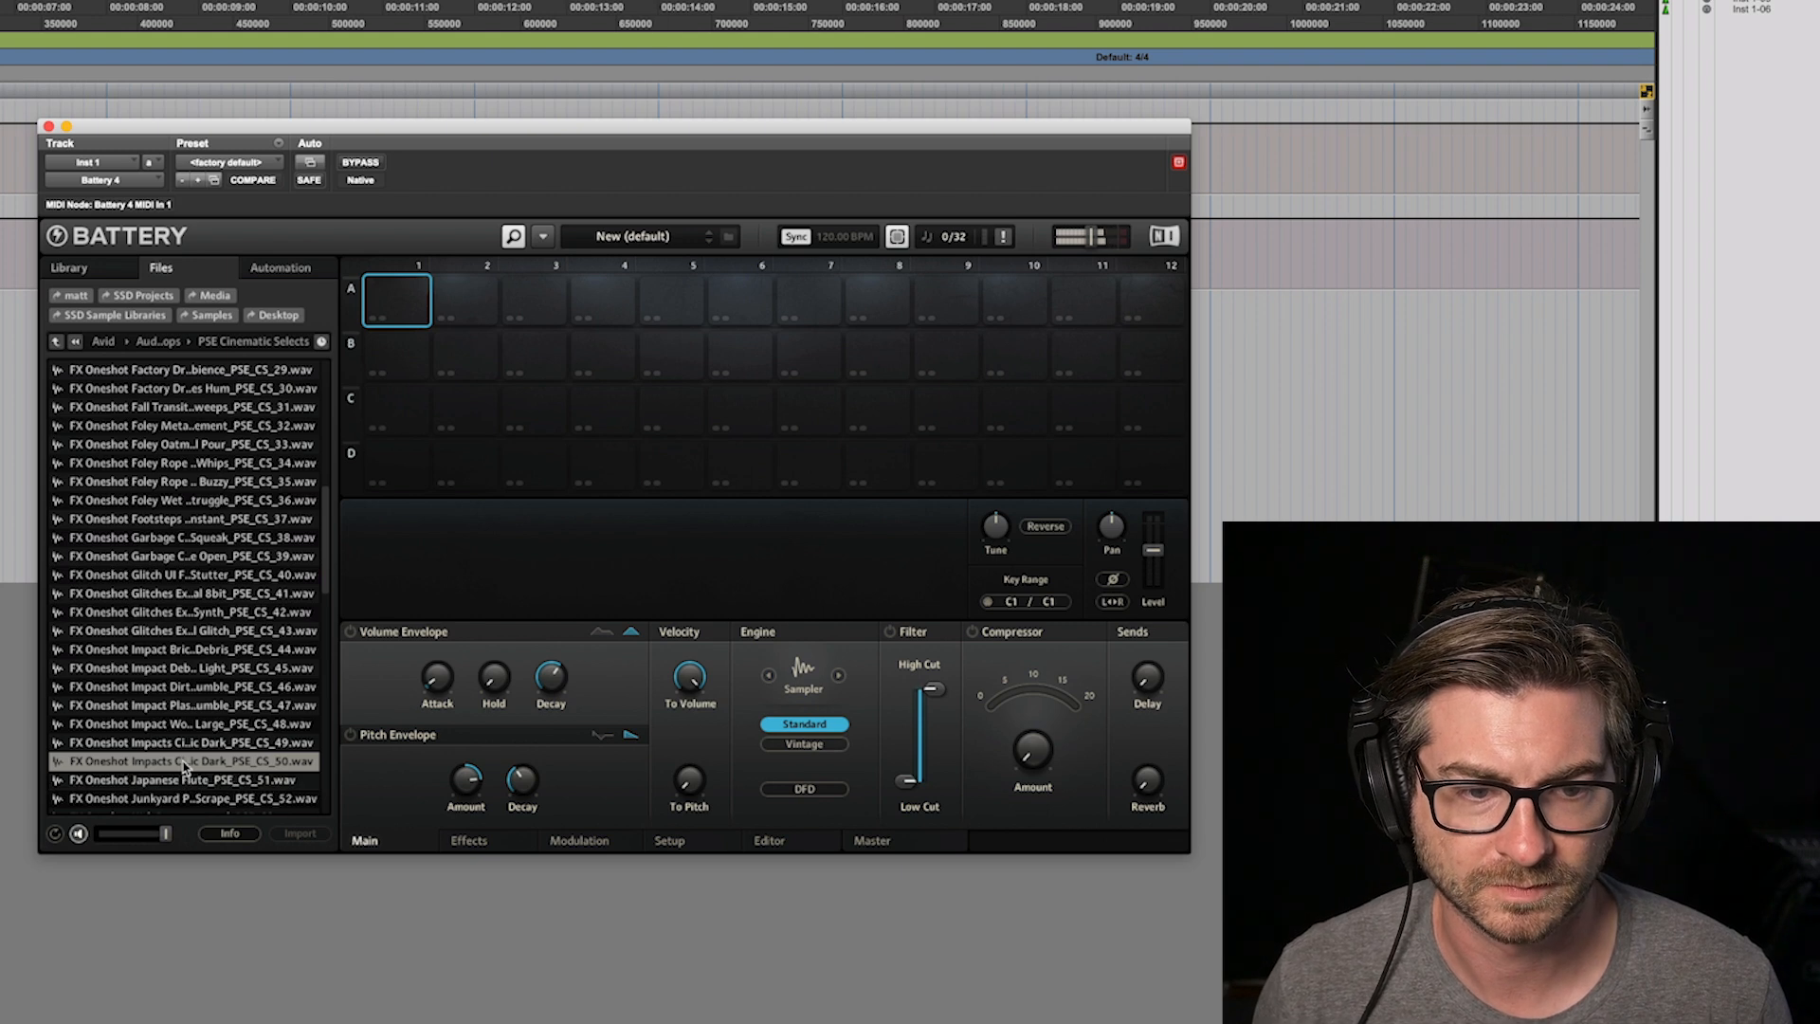
pyautogui.moveTo(188, 767); pyautogui.dragTo(396, 301)
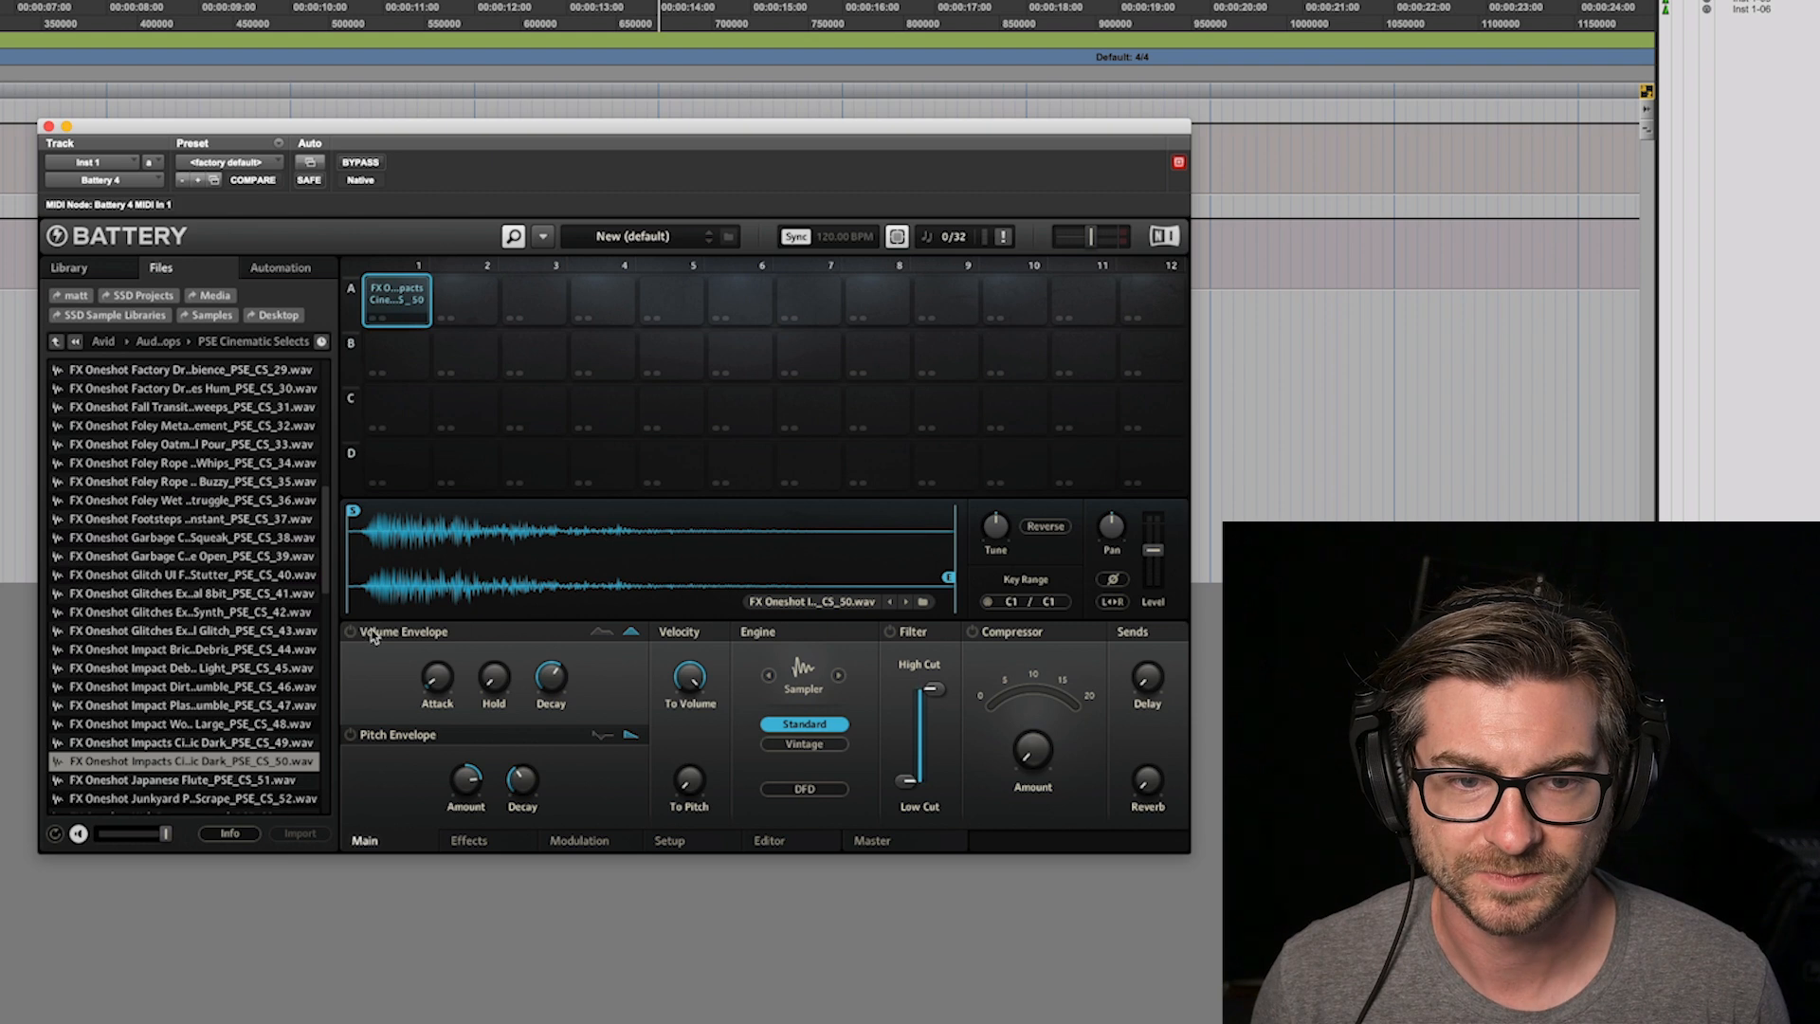
pyautogui.click(410, 301)
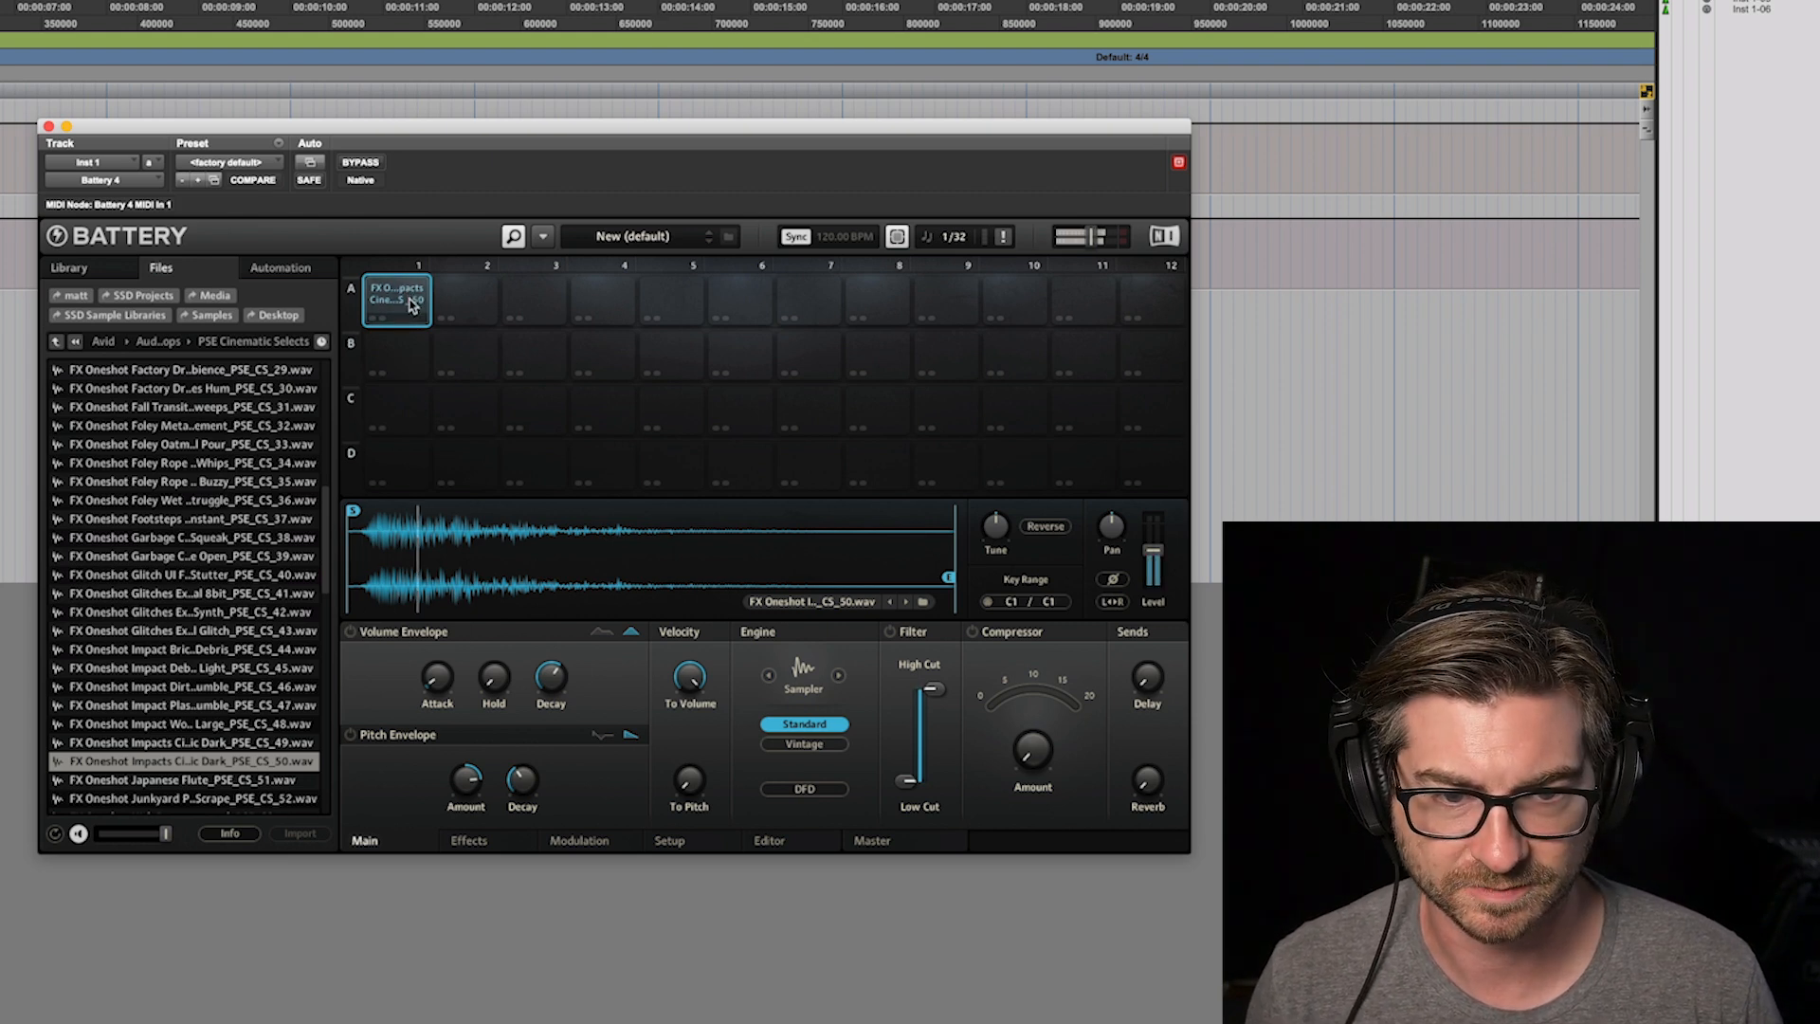
# Step: Enable cell A1's volume envelope with full sustain and a shortened release, and move the sample start to the transient
pyautogui.click(352, 633)
pyautogui.click(601, 634)
pyautogui.moveTo(551, 677); pyautogui.dragTo(551, 644)
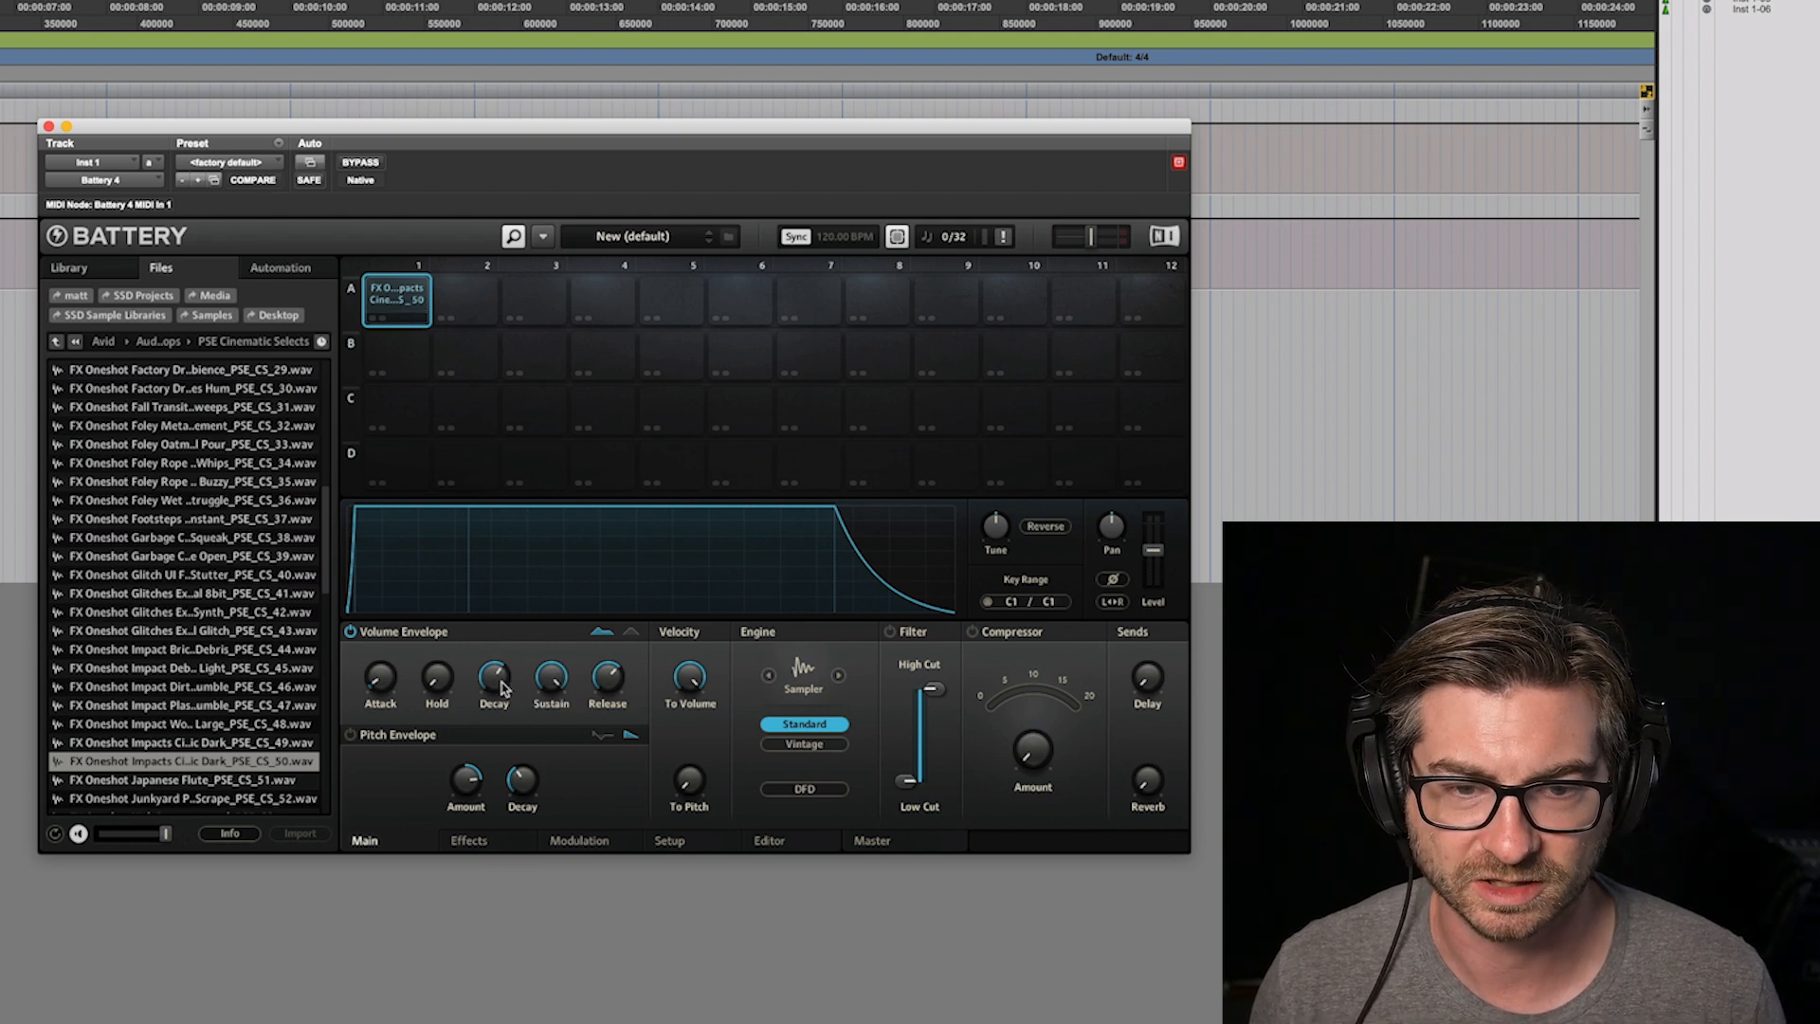
pyautogui.moveTo(608, 677); pyautogui.dragTo(608, 724)
pyautogui.moveTo(353, 509); pyautogui.dragTo(384, 504)
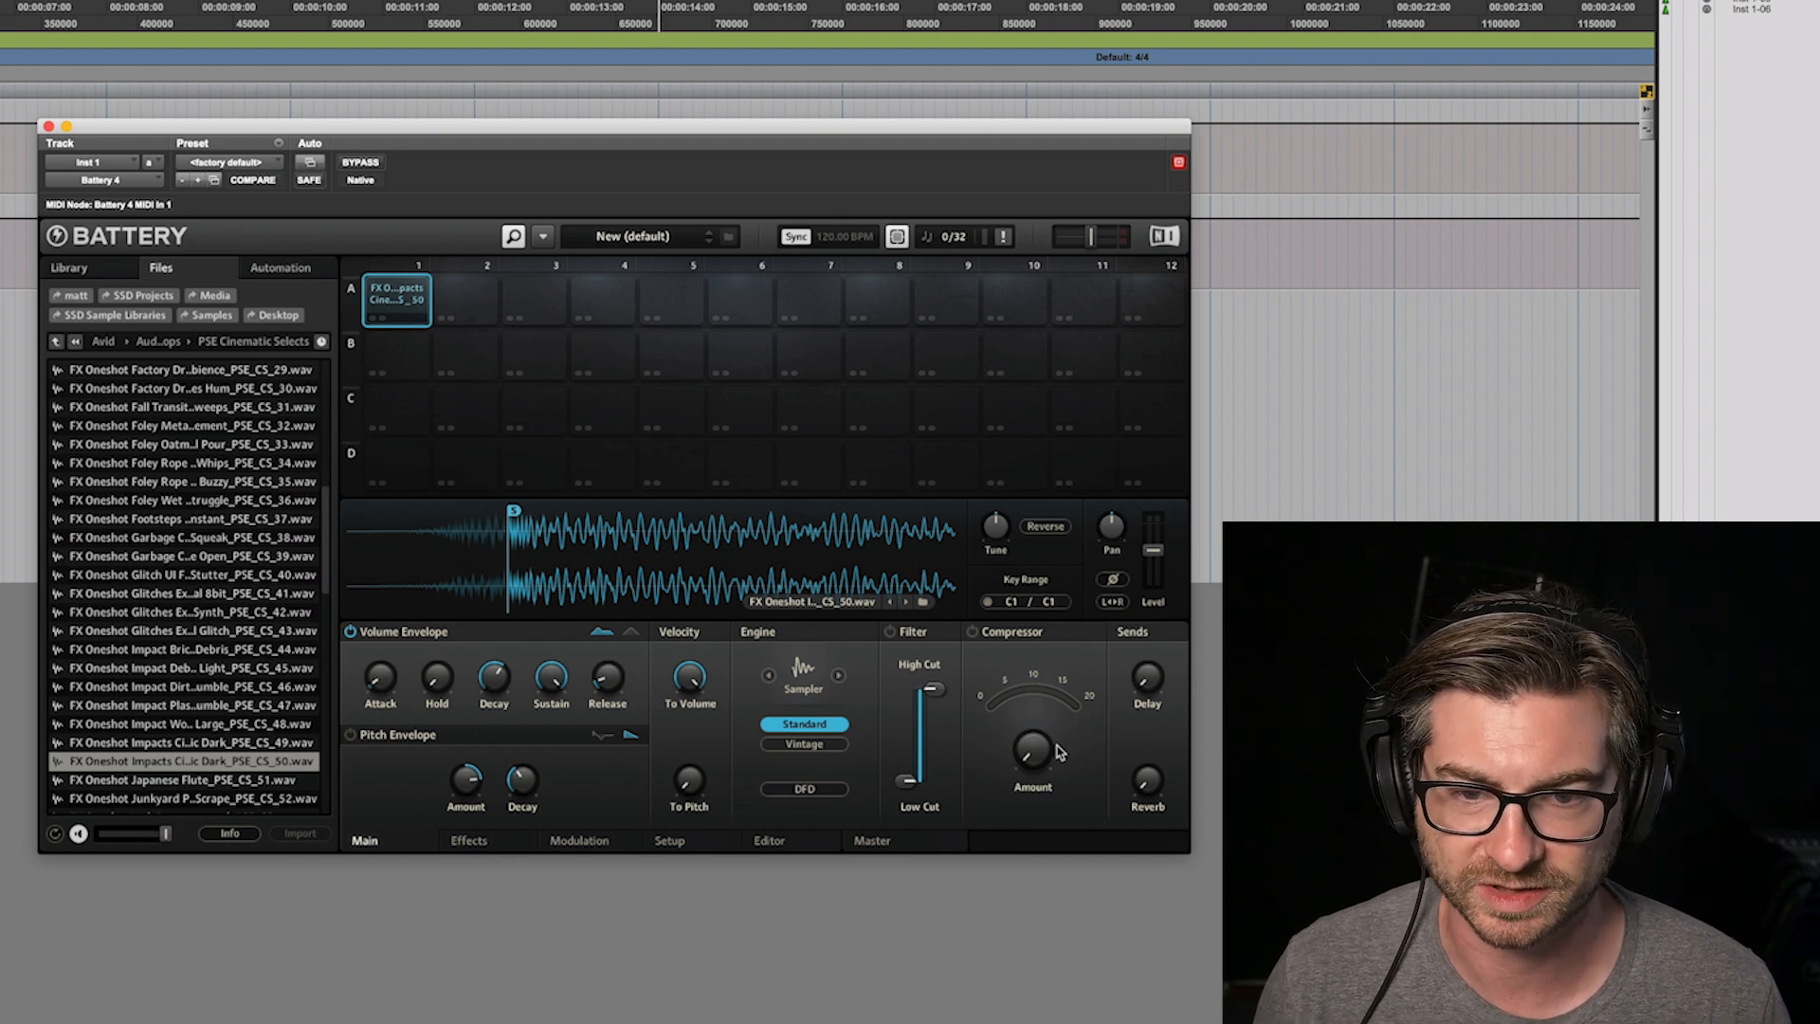
# Step: Enable the lowpass filter effect on cell A1 in Ldr 4P mode and lower its cutoff to 248.4 Hz
pyautogui.click(489, 843)
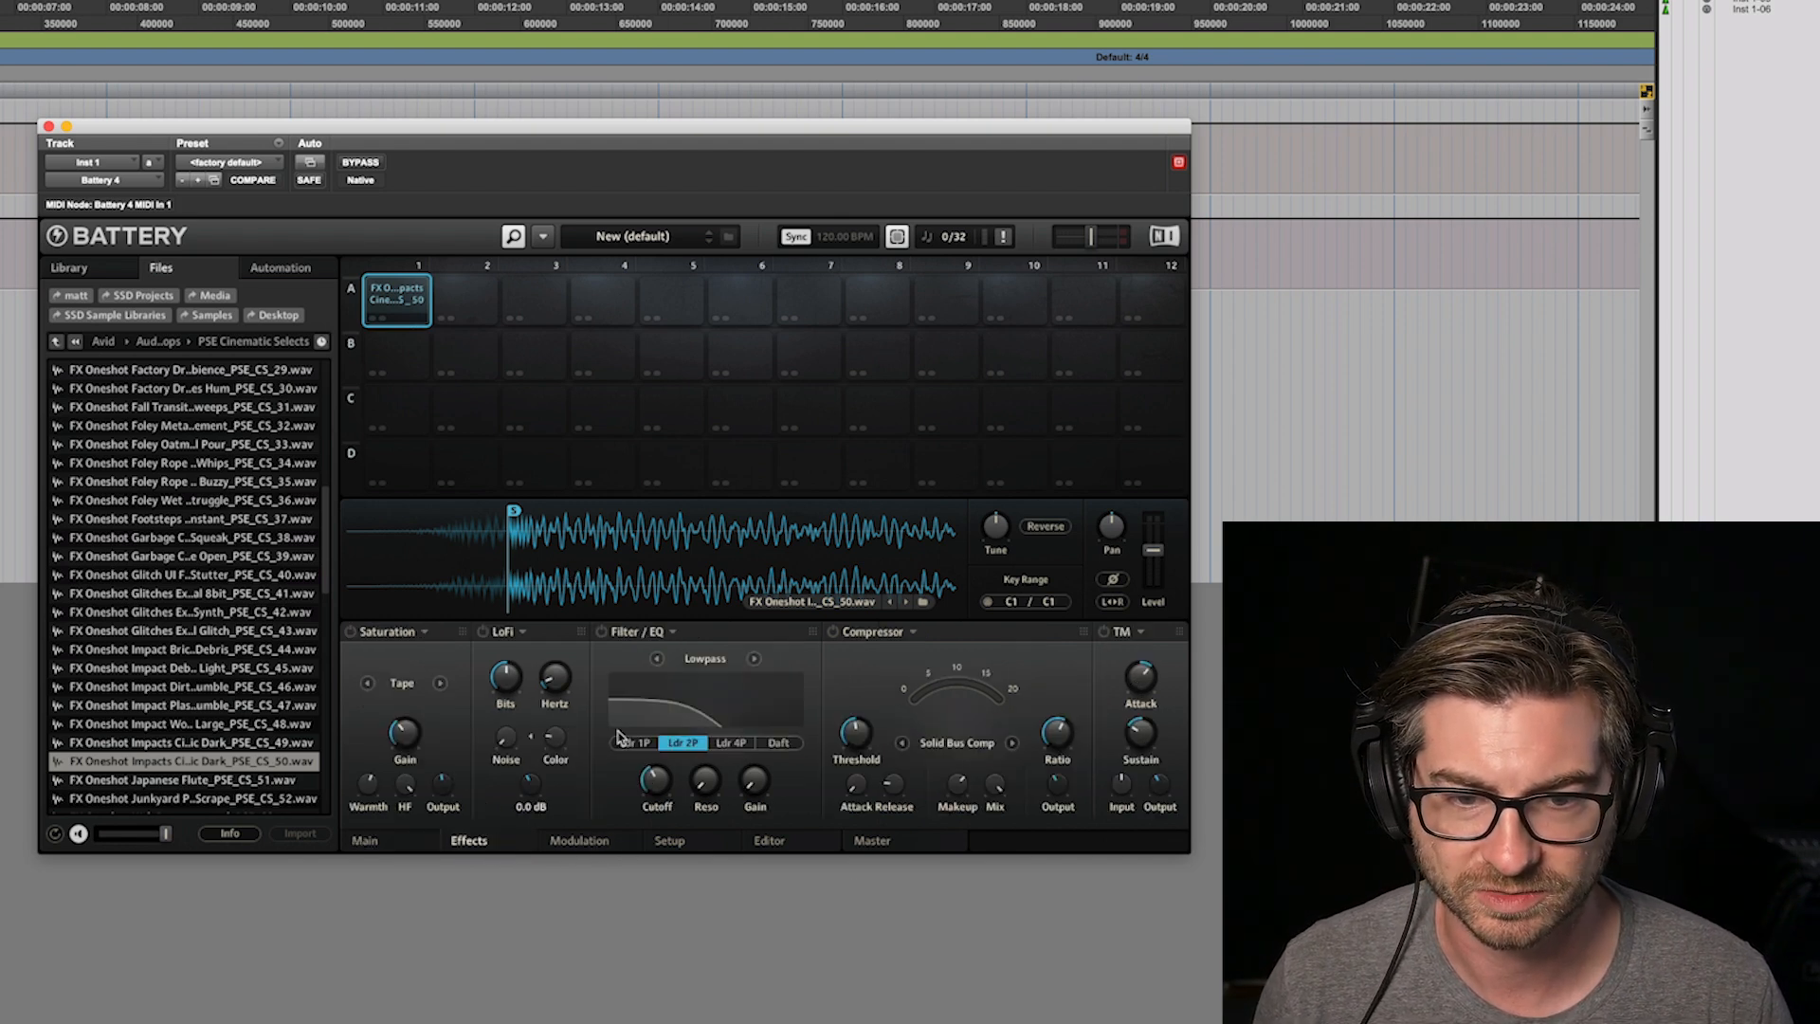
pyautogui.click(602, 632)
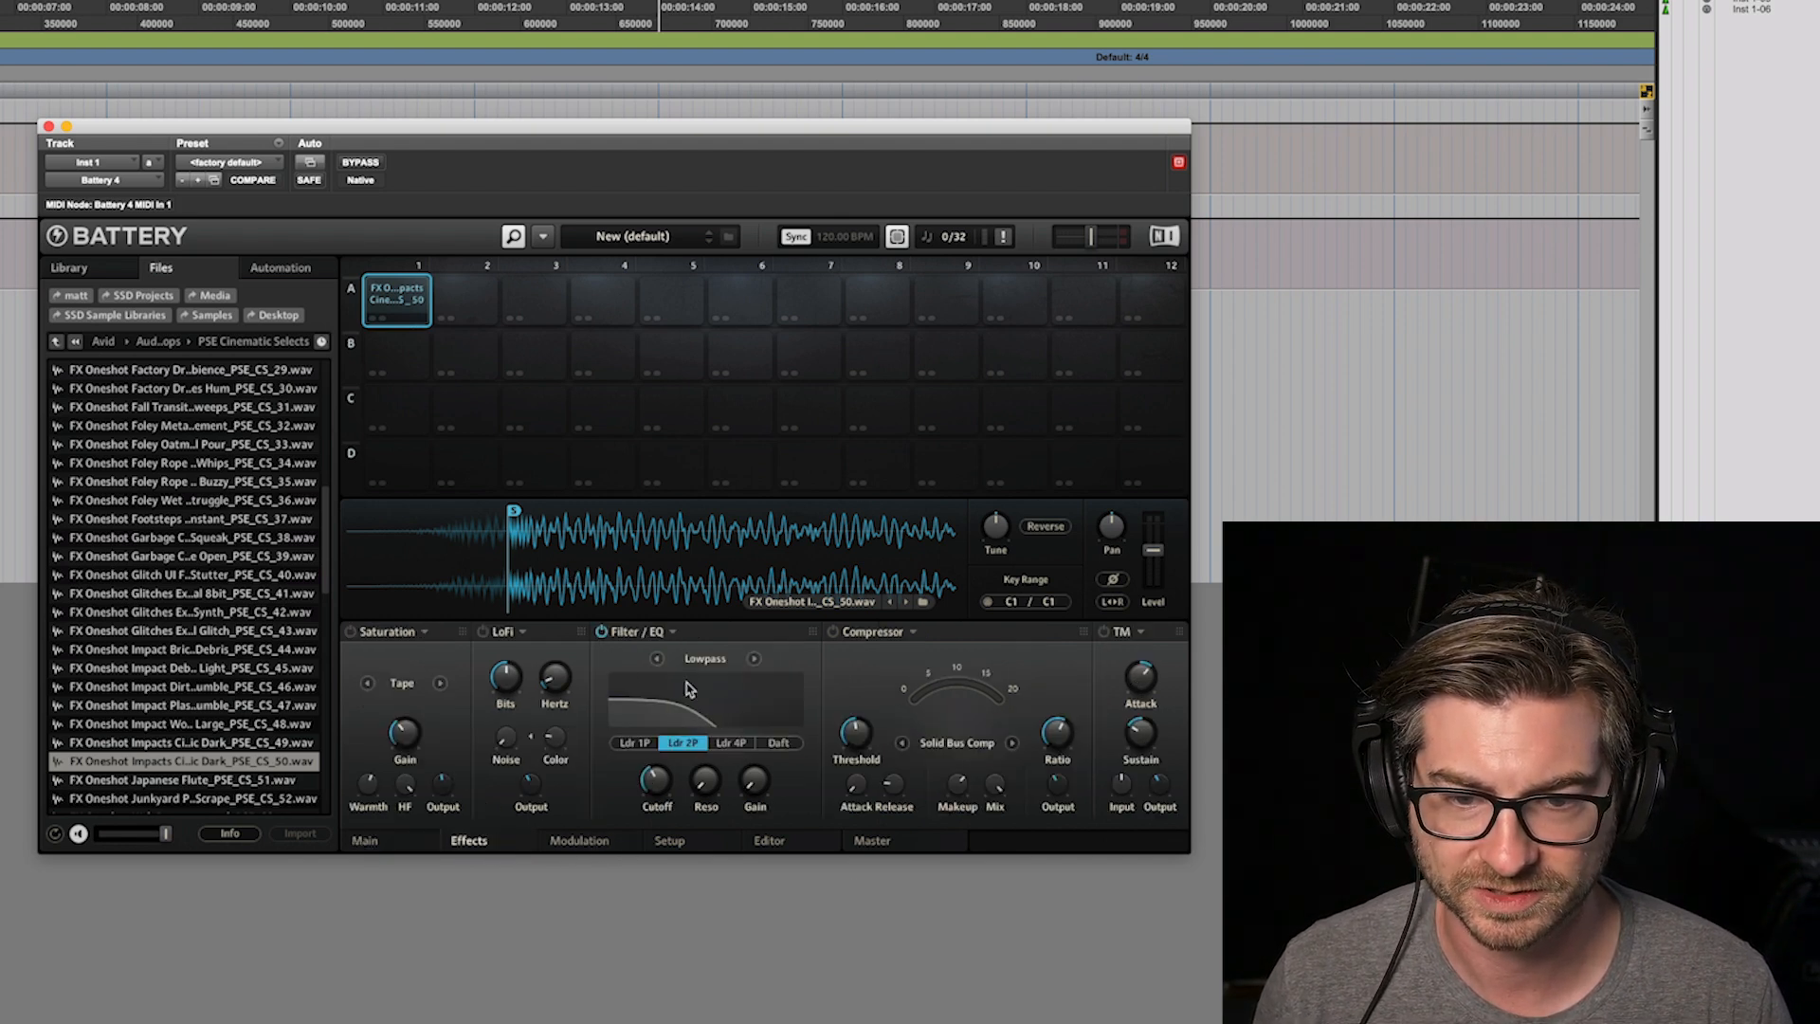
pyautogui.click(732, 745)
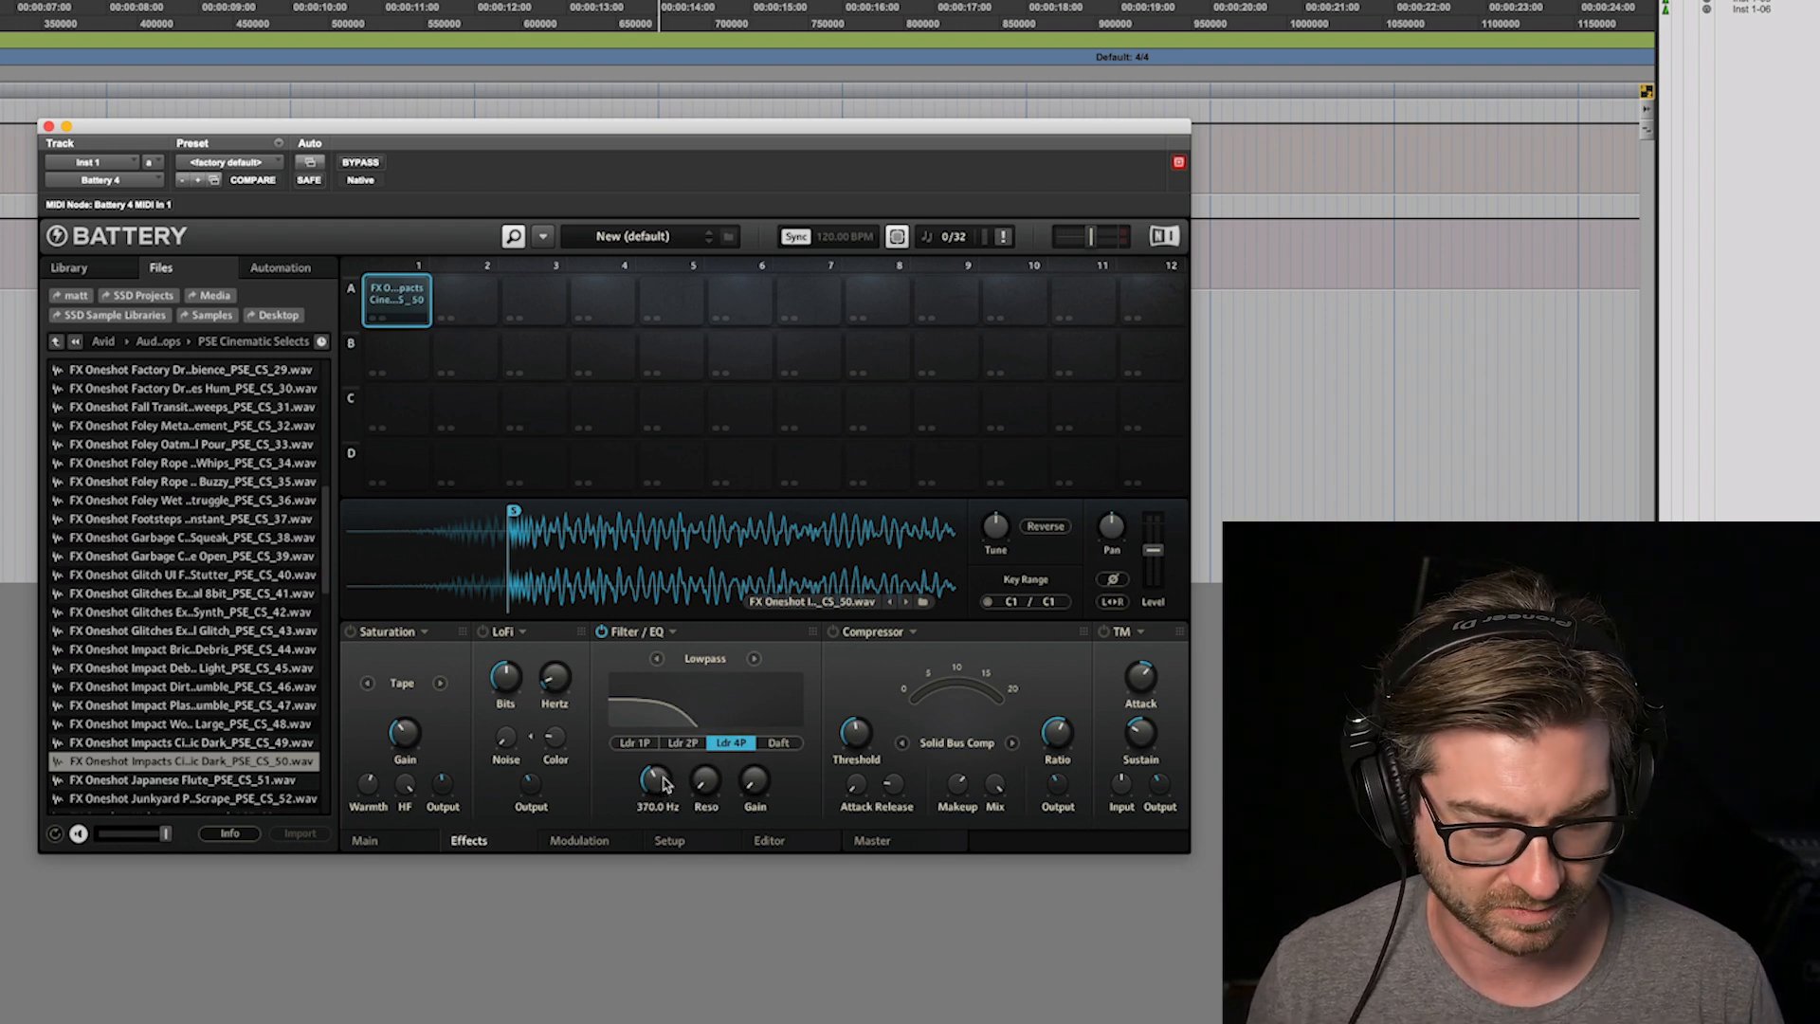
pyautogui.moveTo(662, 779); pyautogui.dragTo(661, 783)
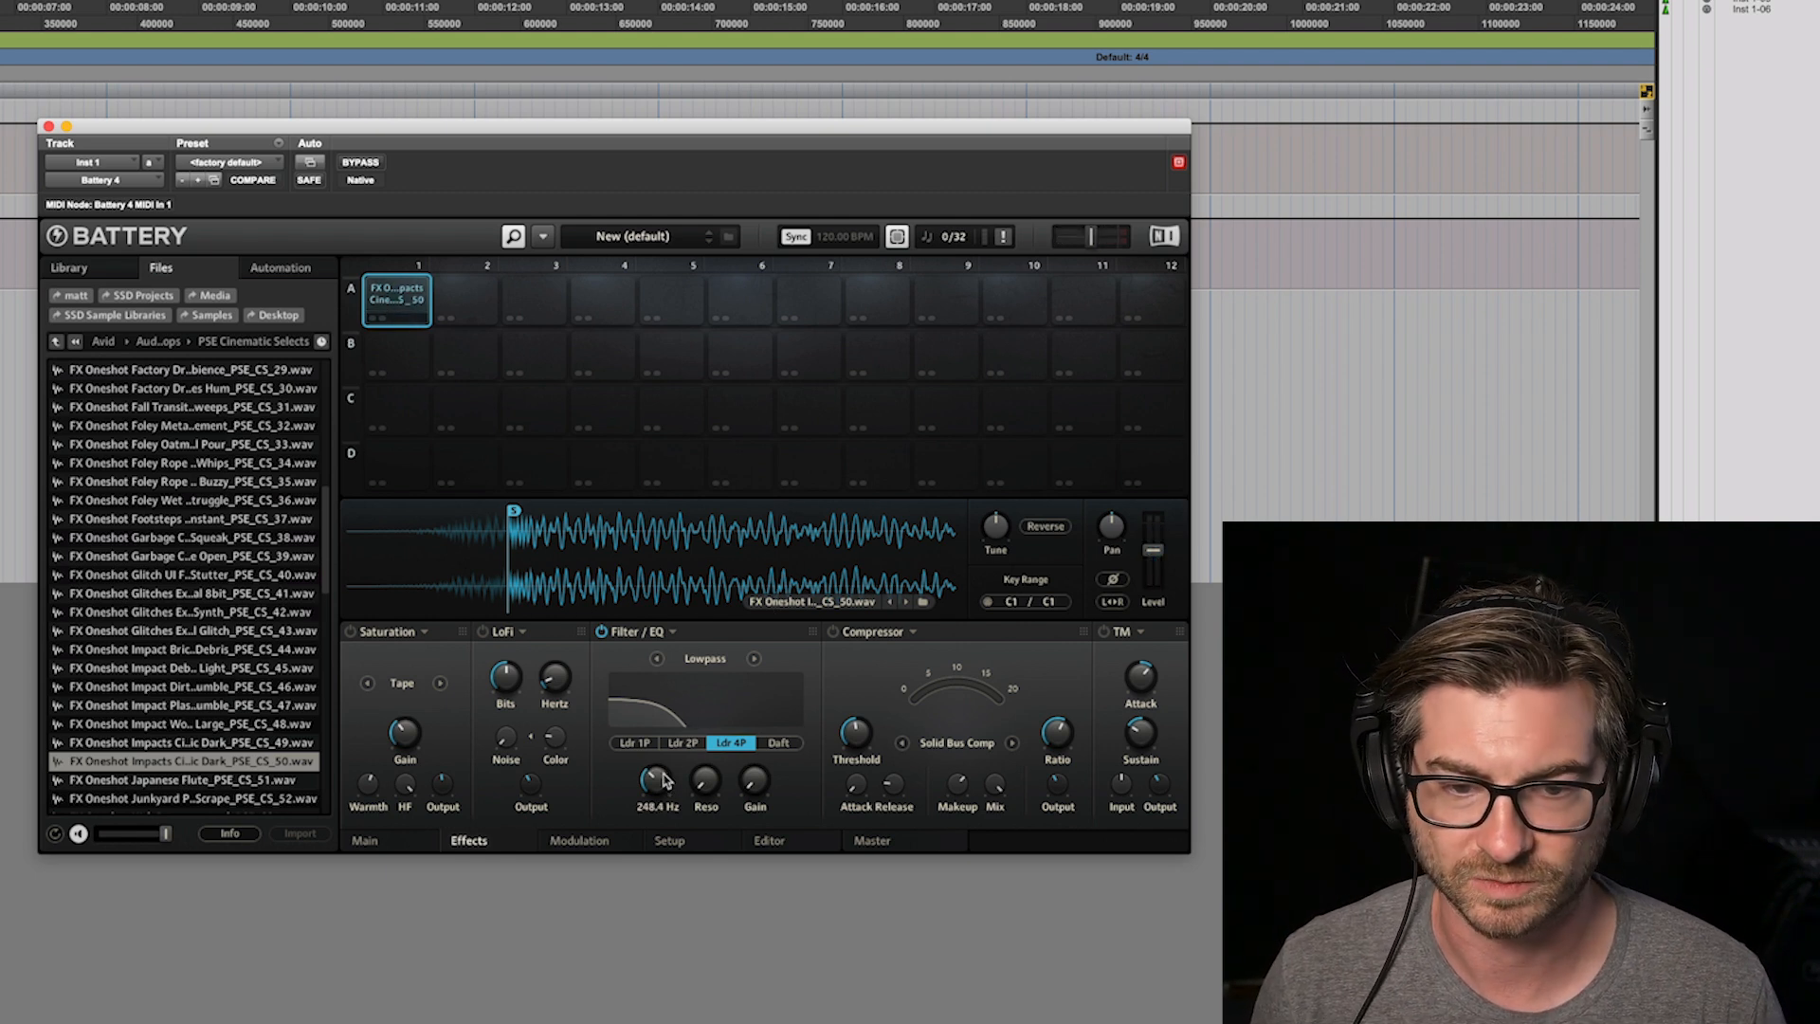
# Step: Route the Modulation Envelope to the filter Cutoff in cell A1's first modulation slot
pyautogui.click(581, 842)
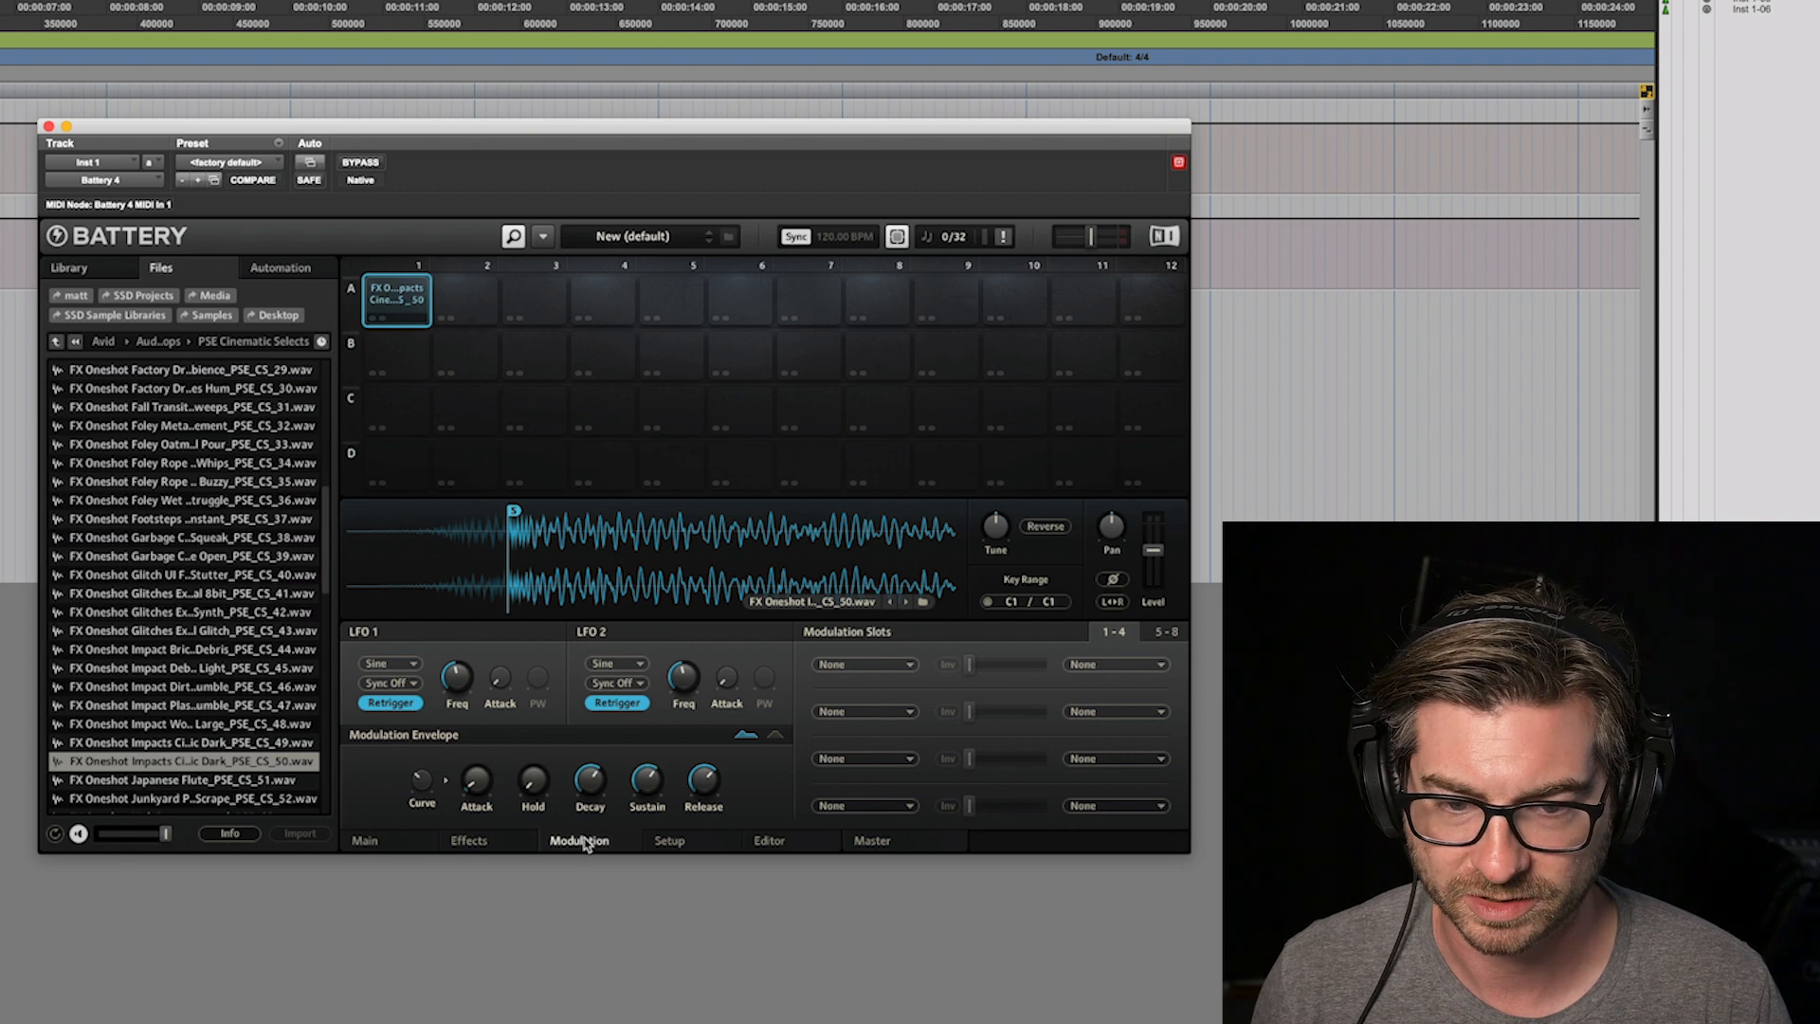
pyautogui.click(864, 667)
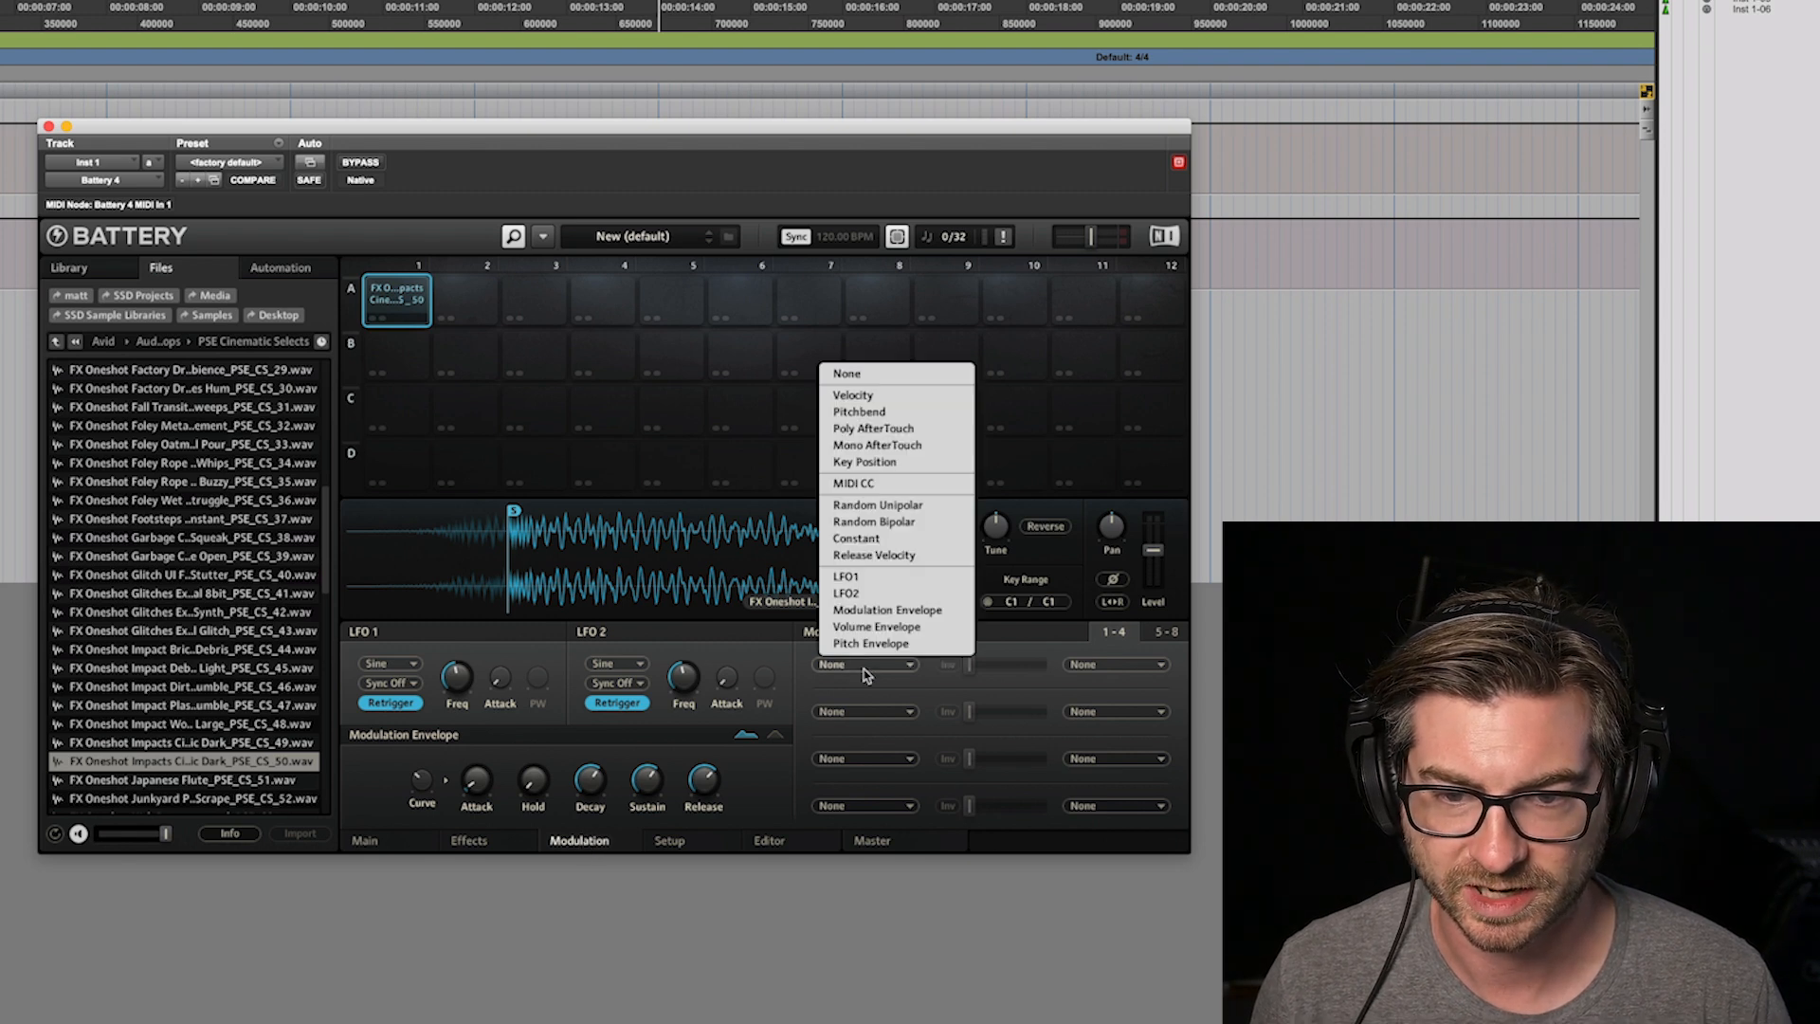
pyautogui.click(901, 611)
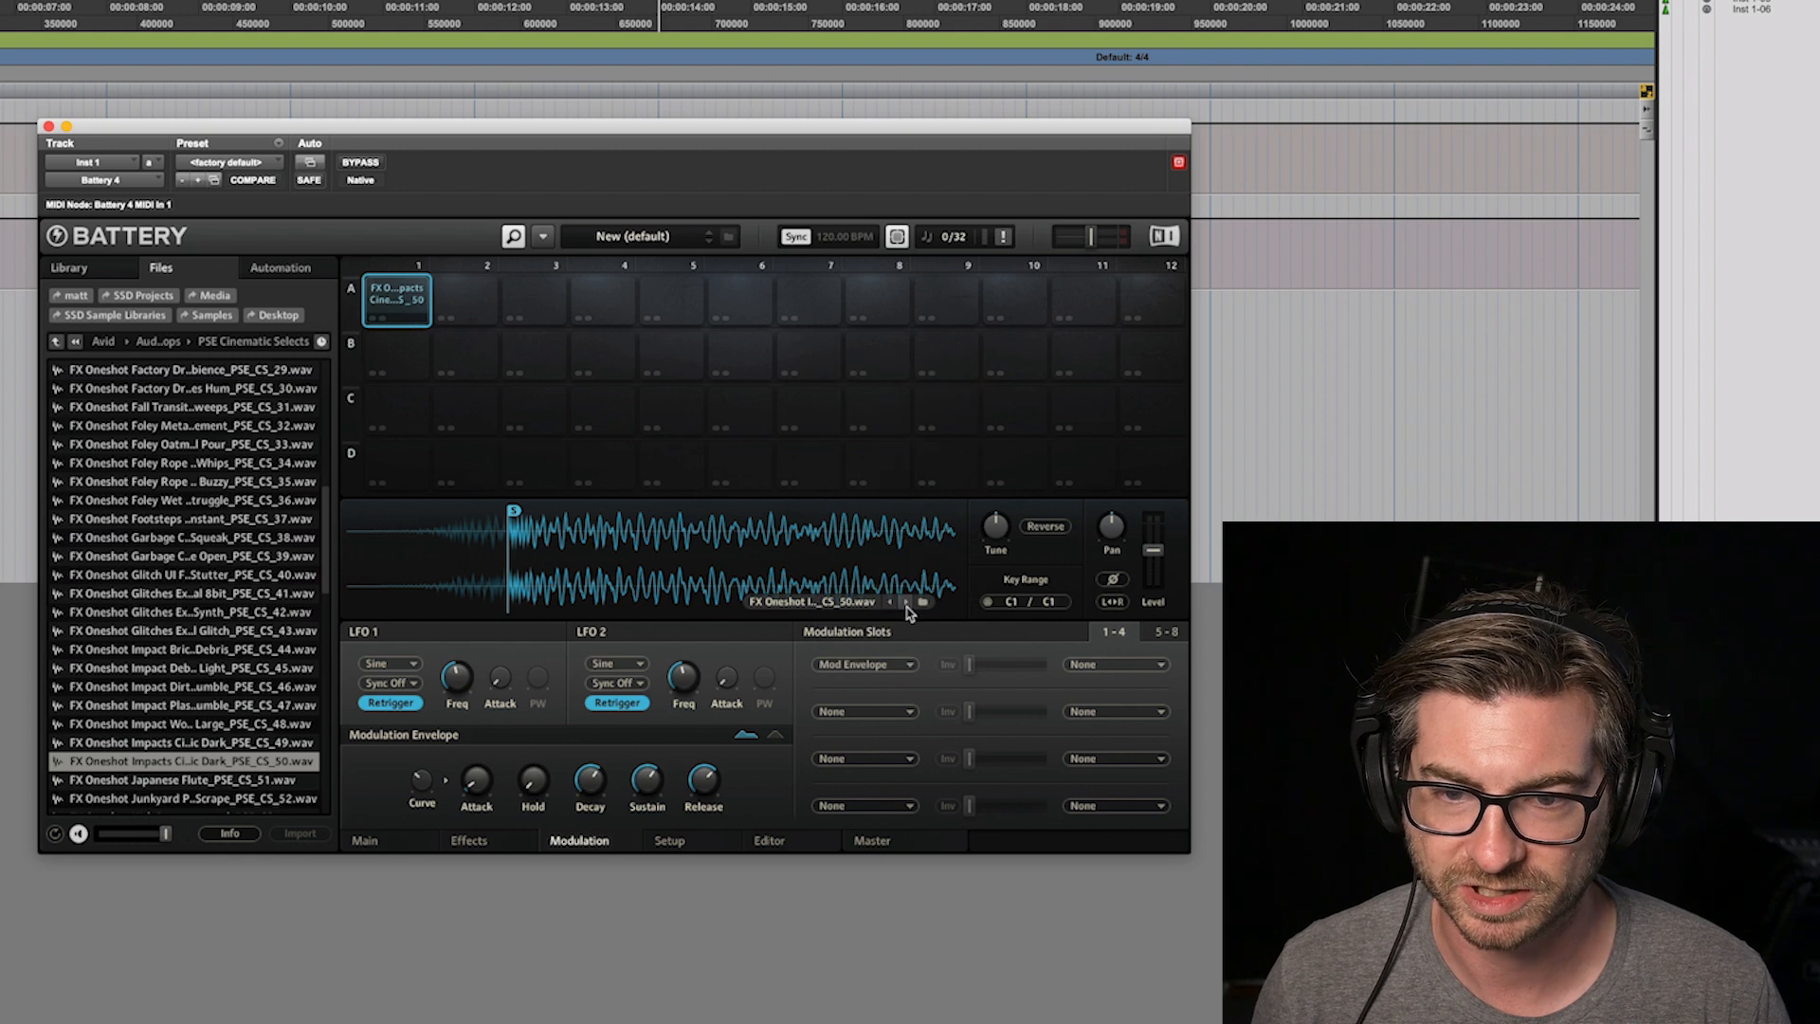
pyautogui.click(1105, 667)
pyautogui.moveTo(1134, 597)
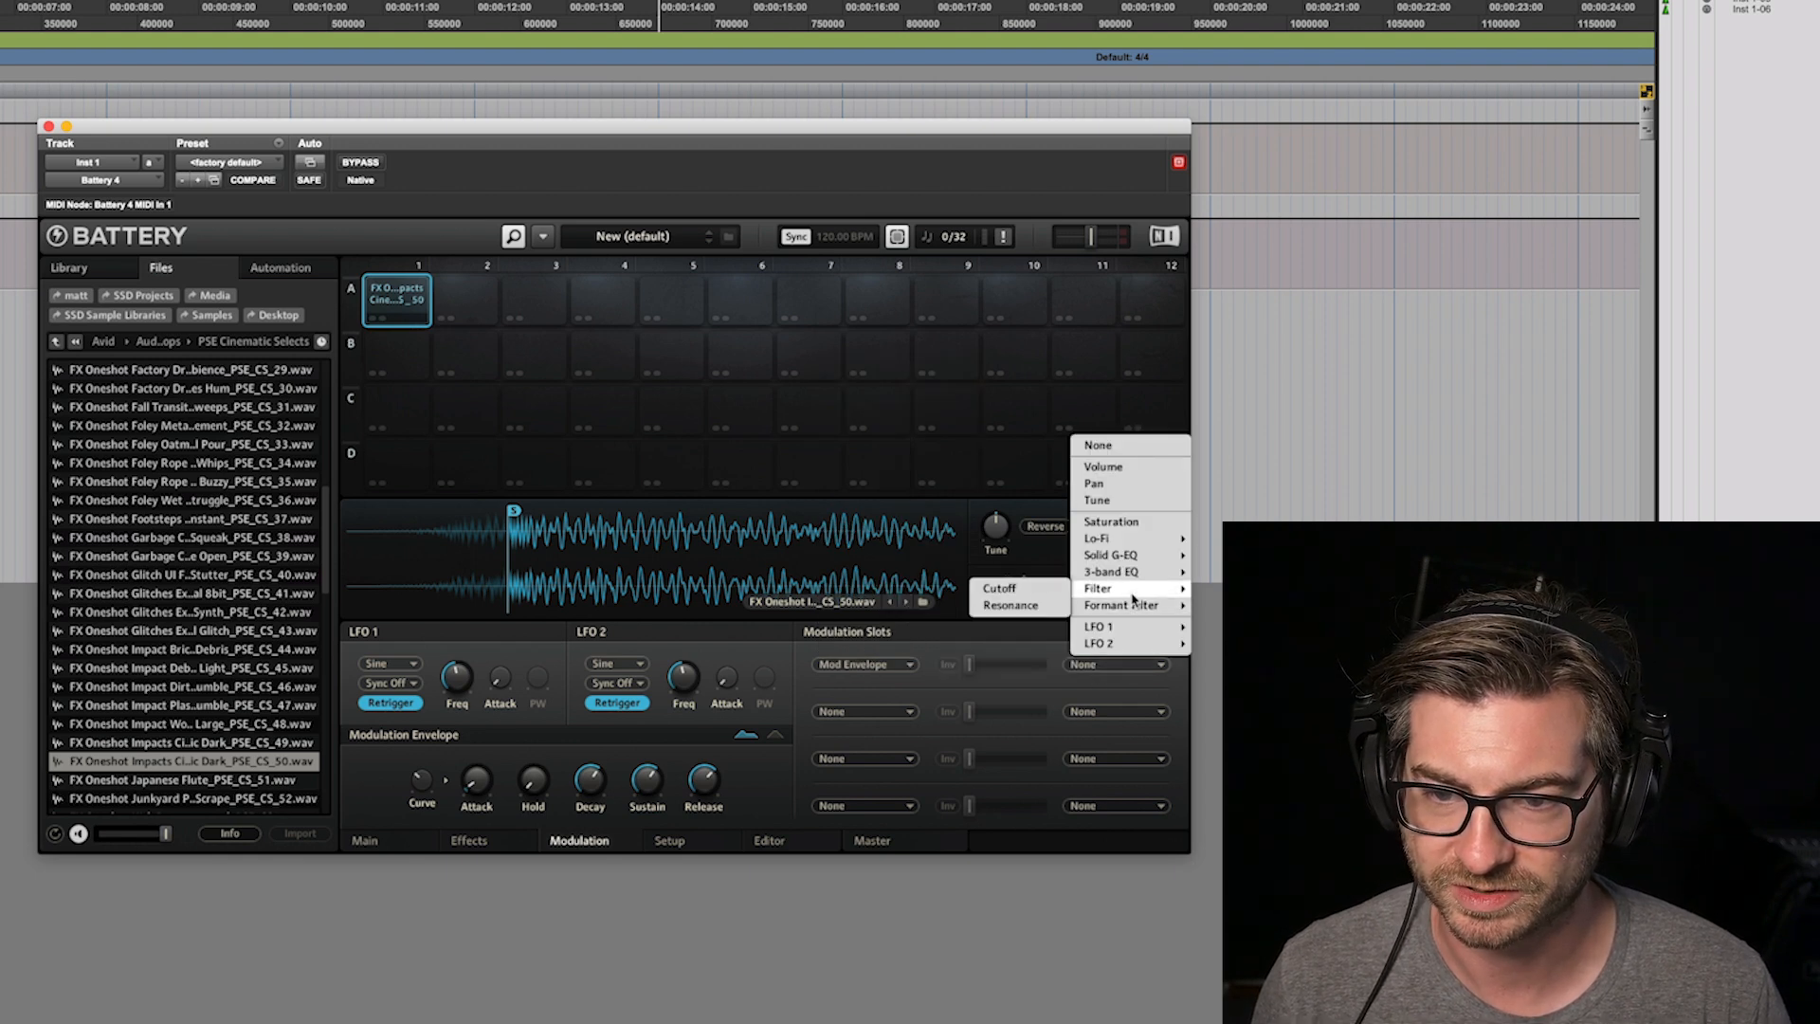
pyautogui.click(1040, 592)
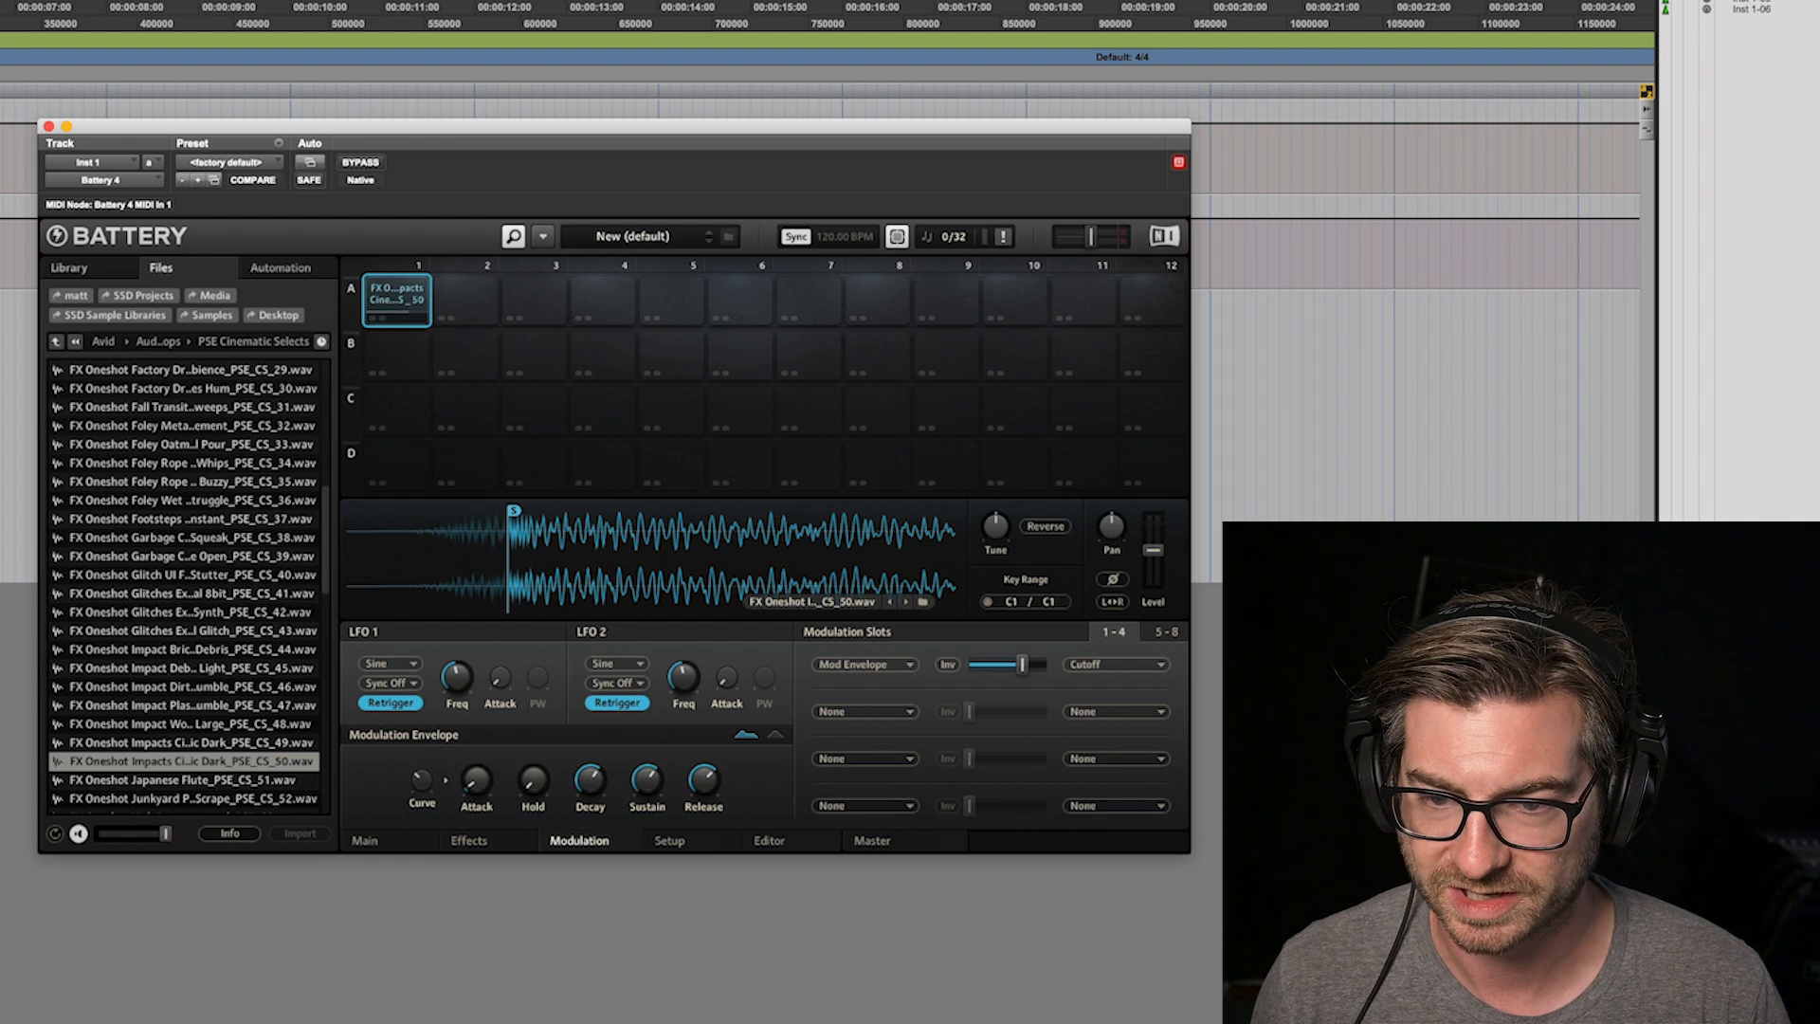
# Step: Shape the modulation envelope with 0 ms attack, 230.2 ms decay, no sustain and a release of about 3.1 ms
pyautogui.moveTo(646, 781); pyautogui.dragTo(699, 806)
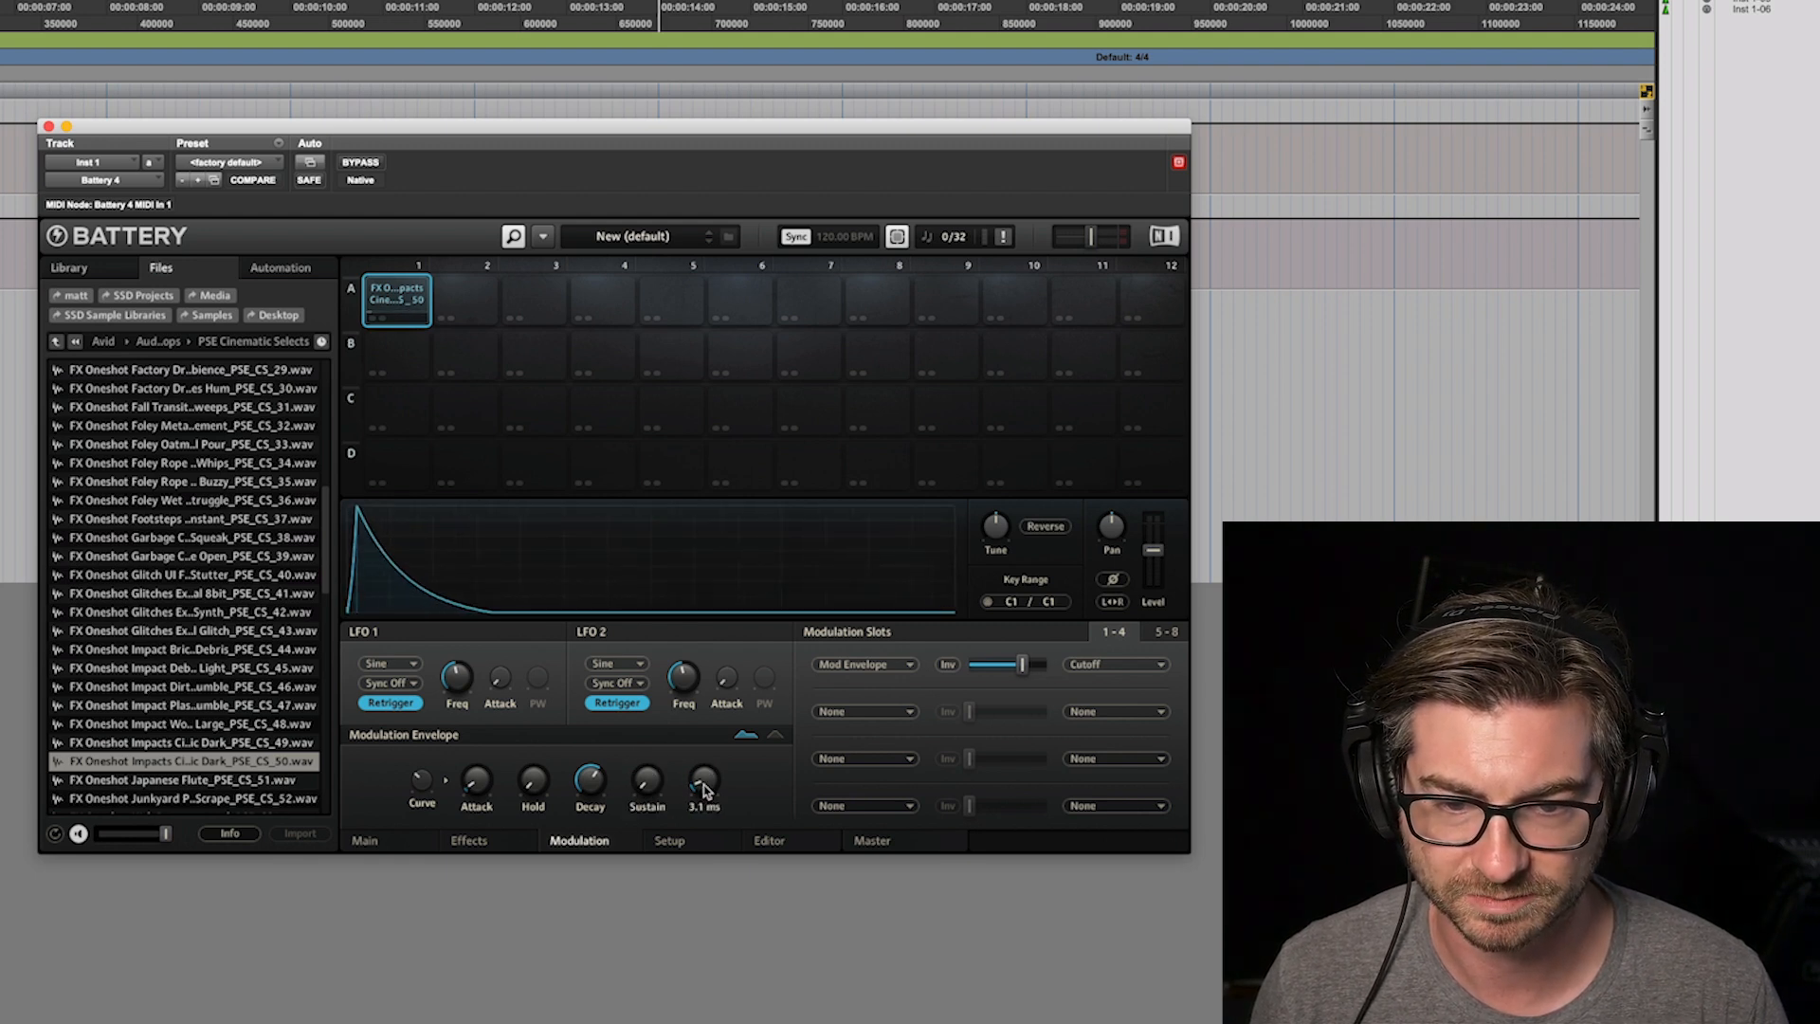
pyautogui.moveTo(590, 780); pyautogui.dragTo(590, 766)
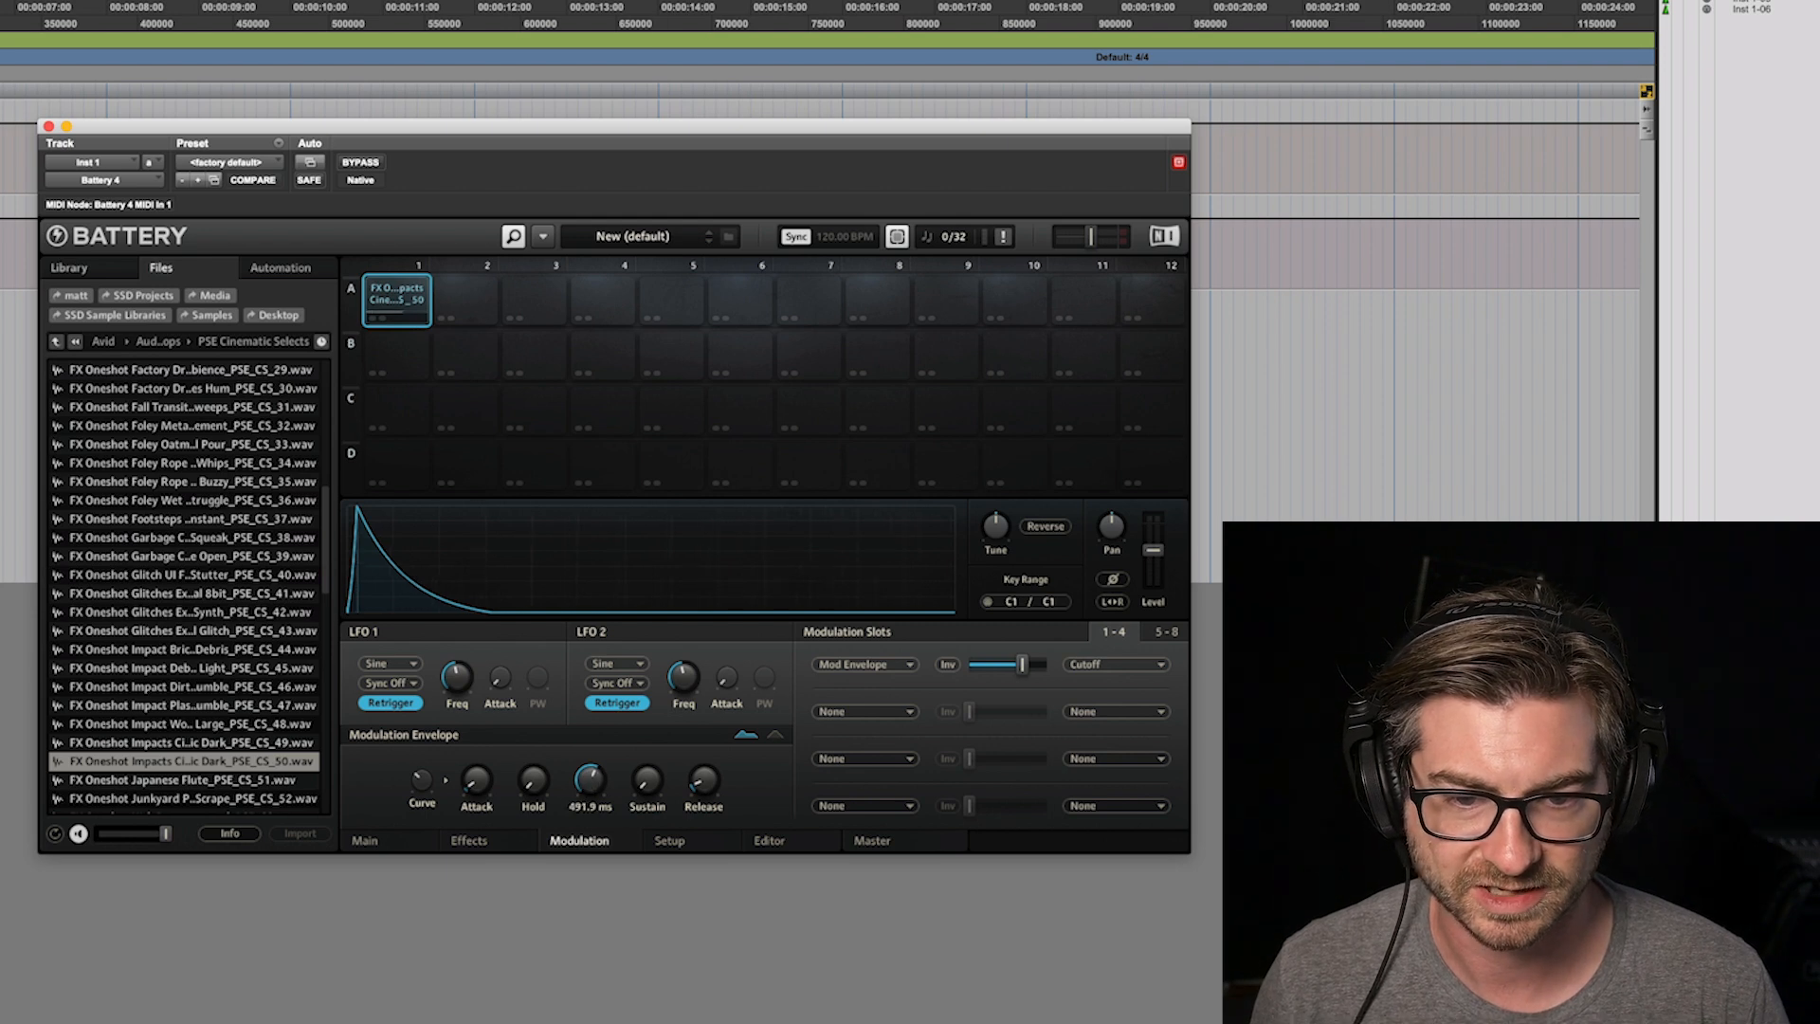
pyautogui.moveTo(590, 780)
pyautogui.mouseDown()
pyautogui.moveTo(590, 798)
pyautogui.moveTo(586, 783)
pyautogui.mouseUp()
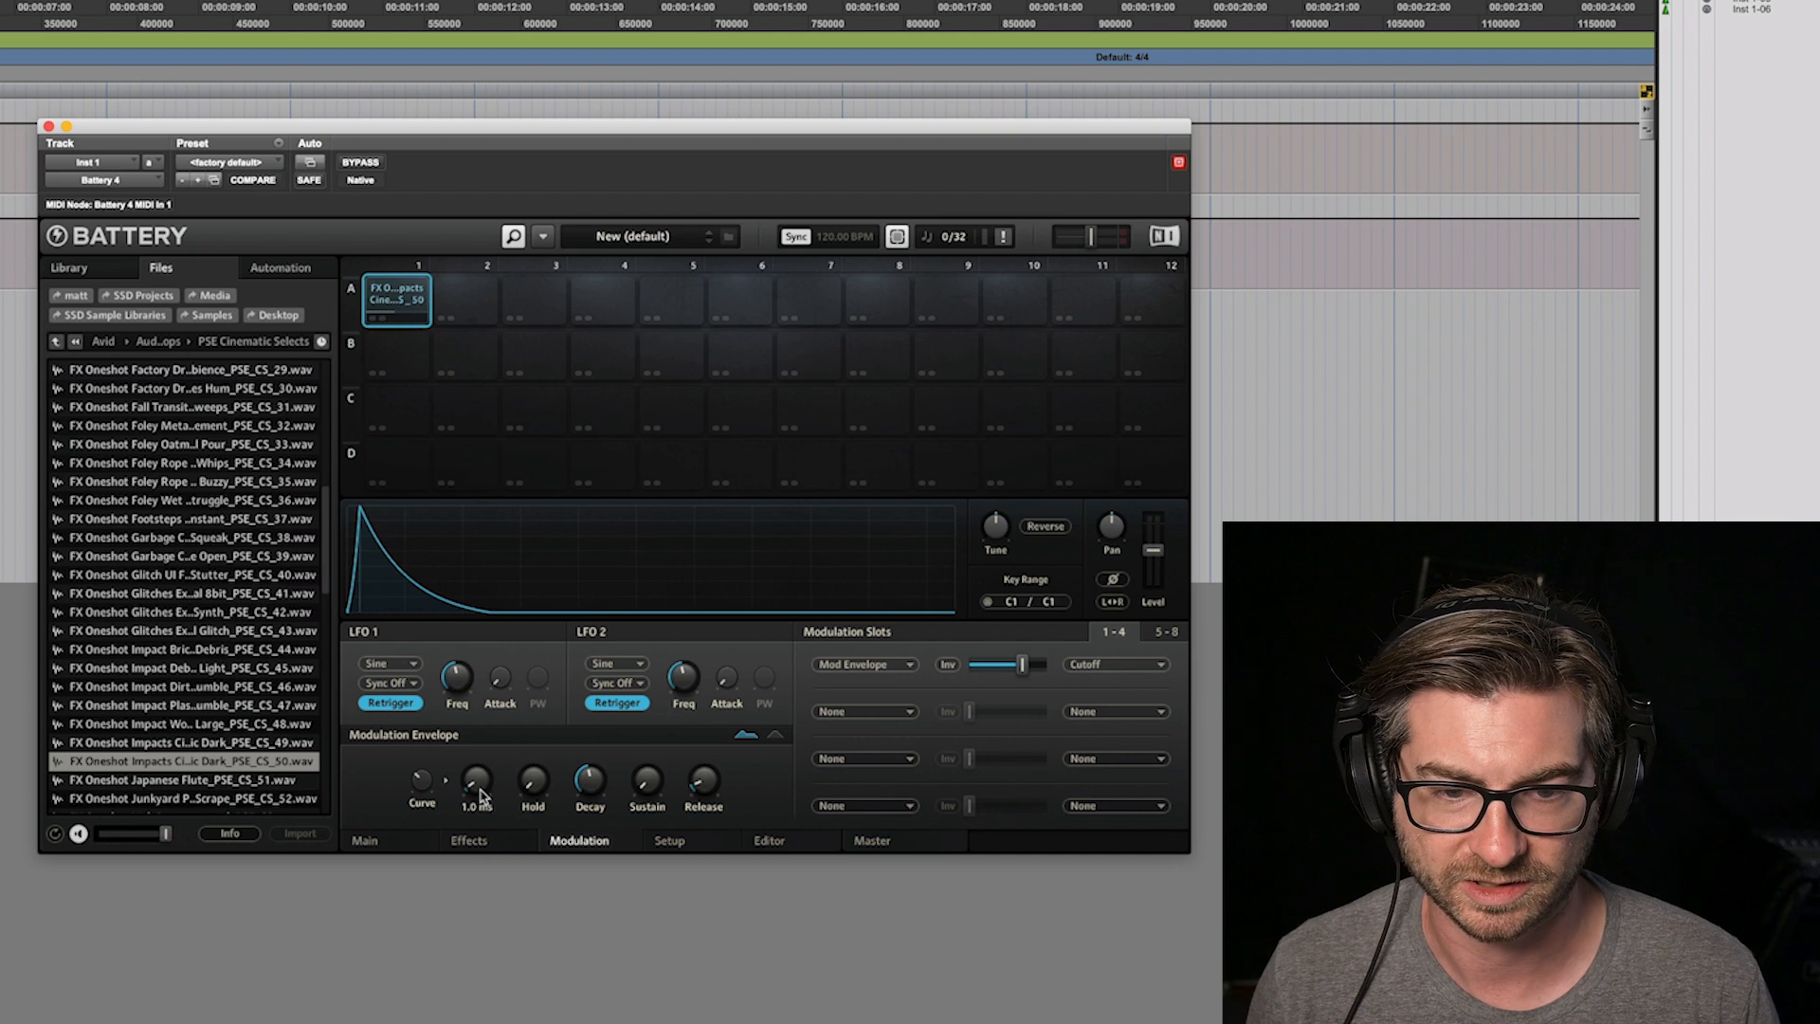
pyautogui.moveTo(476, 782); pyautogui.dragTo(475, 801)
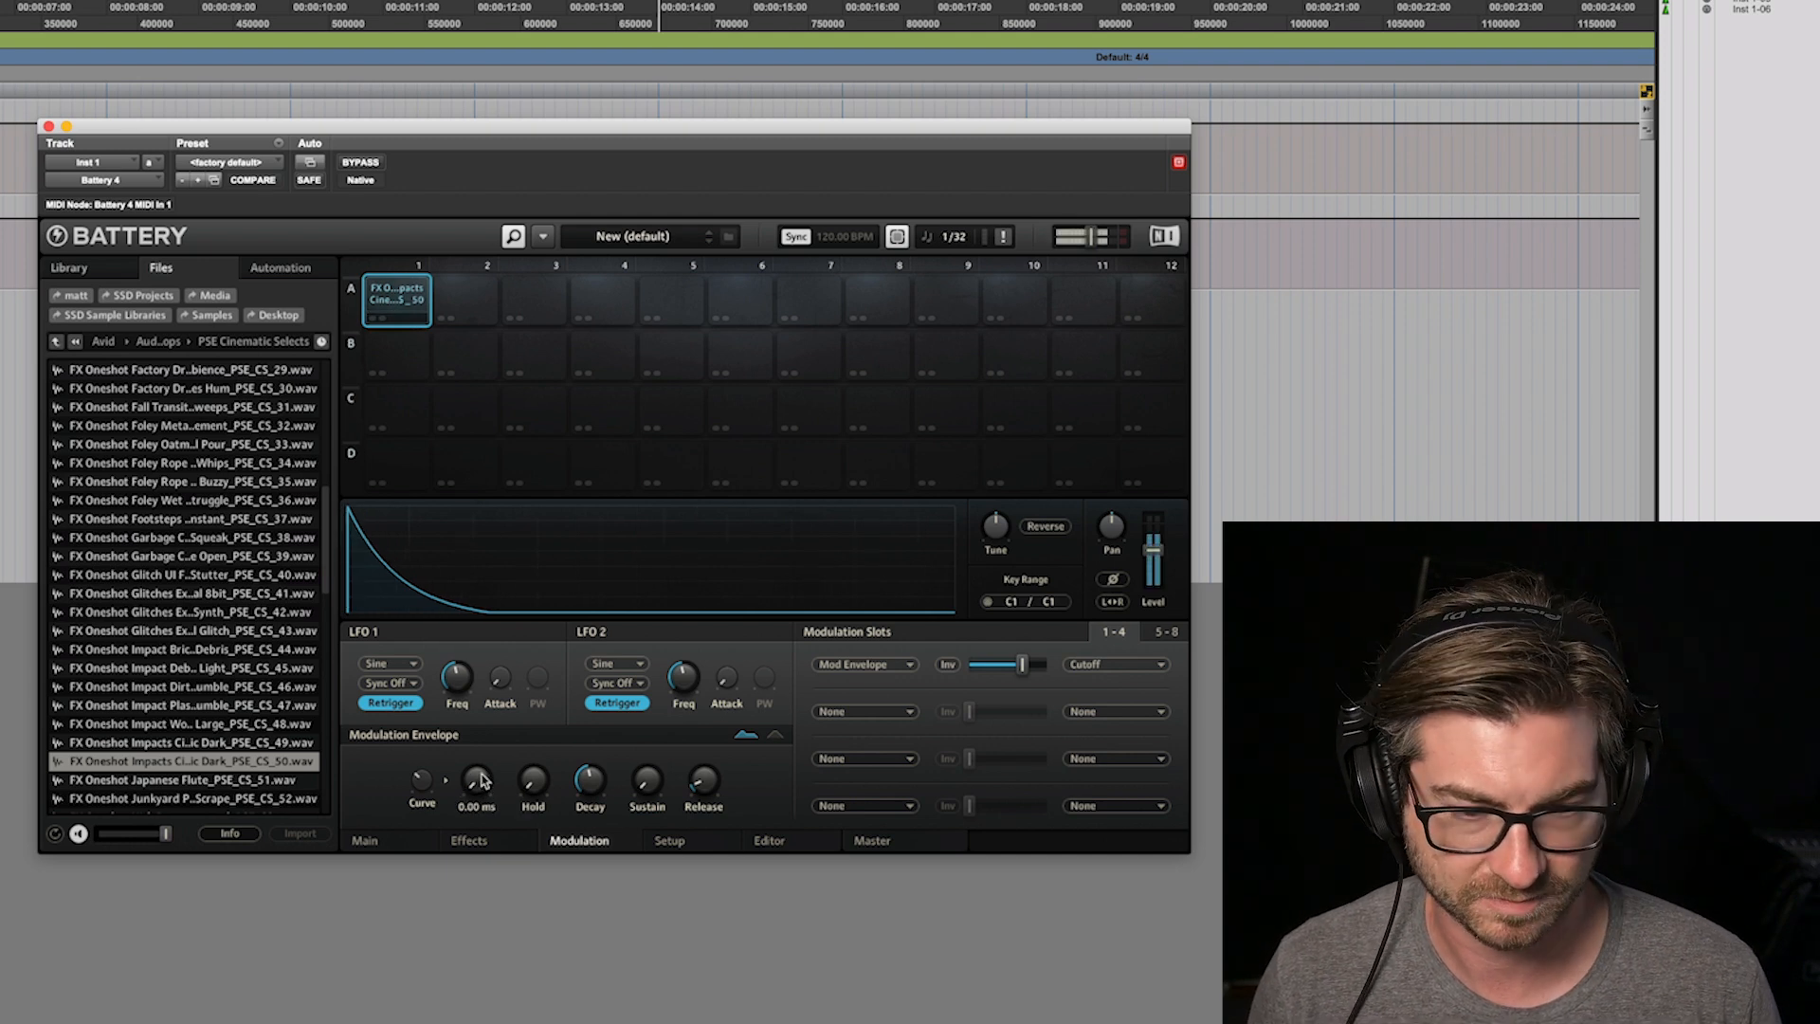
pyautogui.moveTo(572, 795)
pyautogui.mouseDown()
pyautogui.moveTo(571, 755)
pyautogui.moveTo(572, 785)
pyautogui.mouseUp()
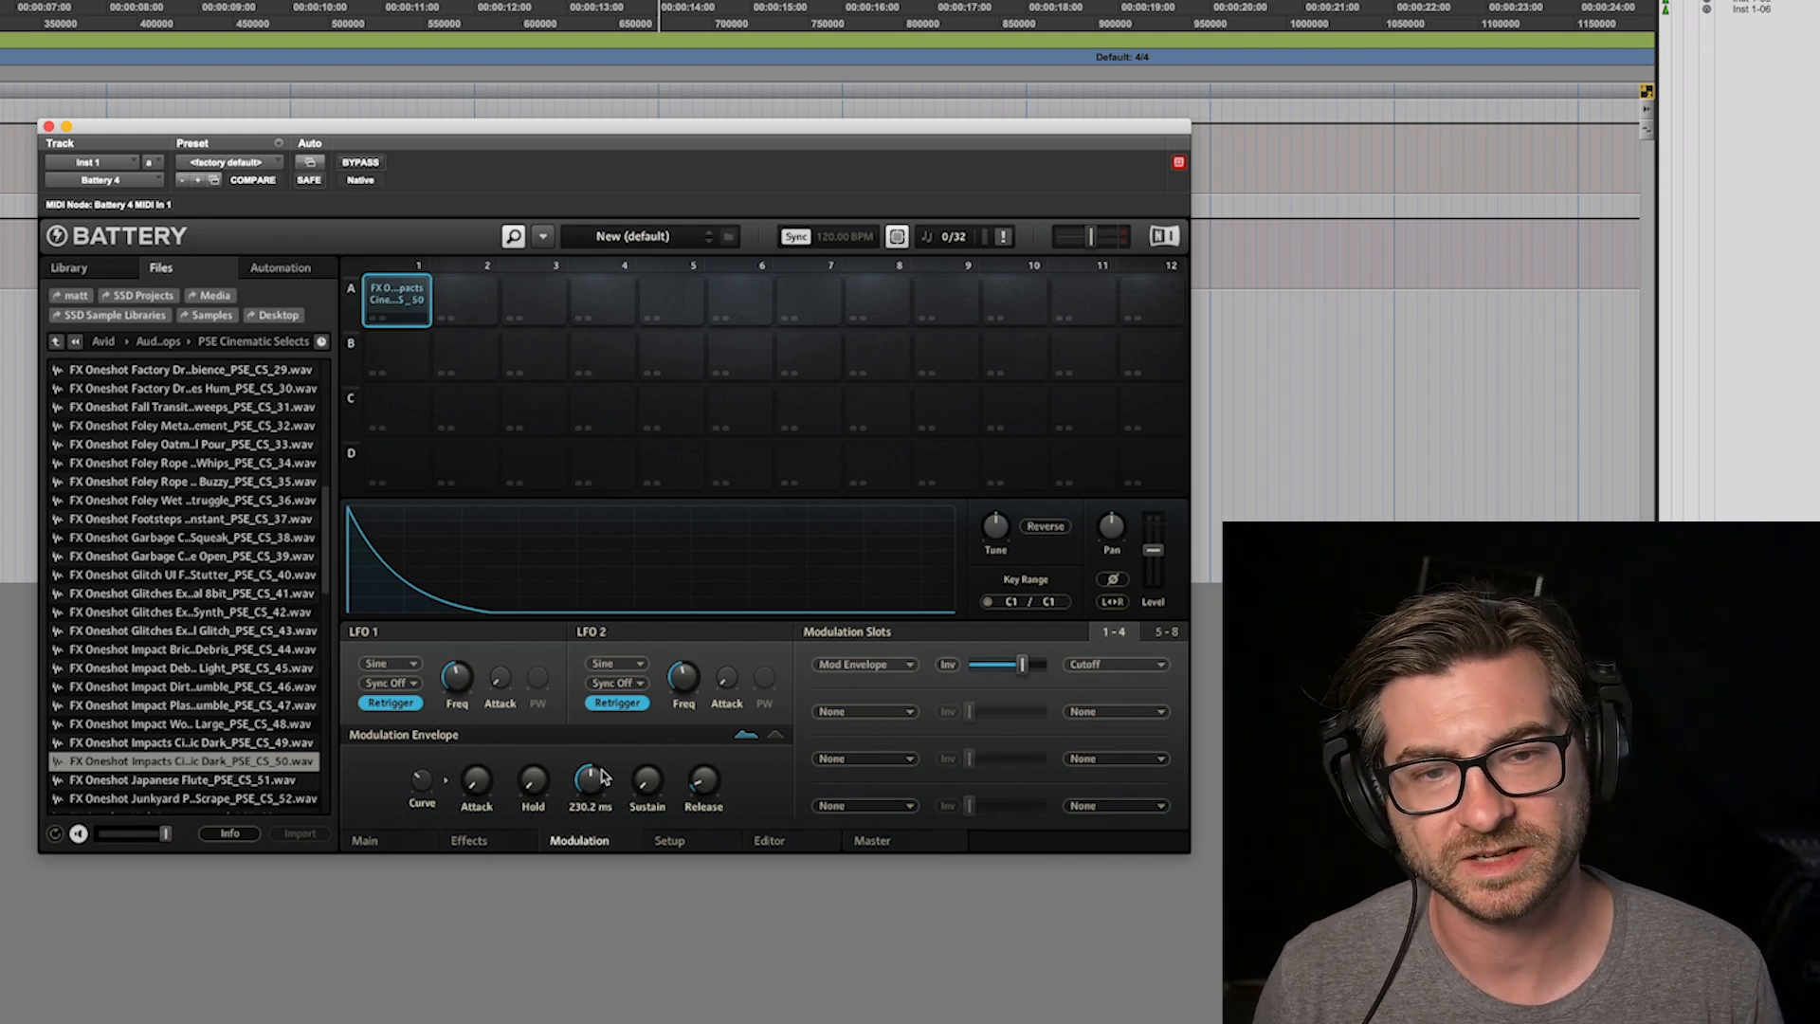
# Step: Duplicate cell A1 to A2 and give the copy maximum cutoff modulation depth with a longer modulation envelope decay
pyautogui.moveTo(396, 301); pyautogui.dragTo(472, 318)
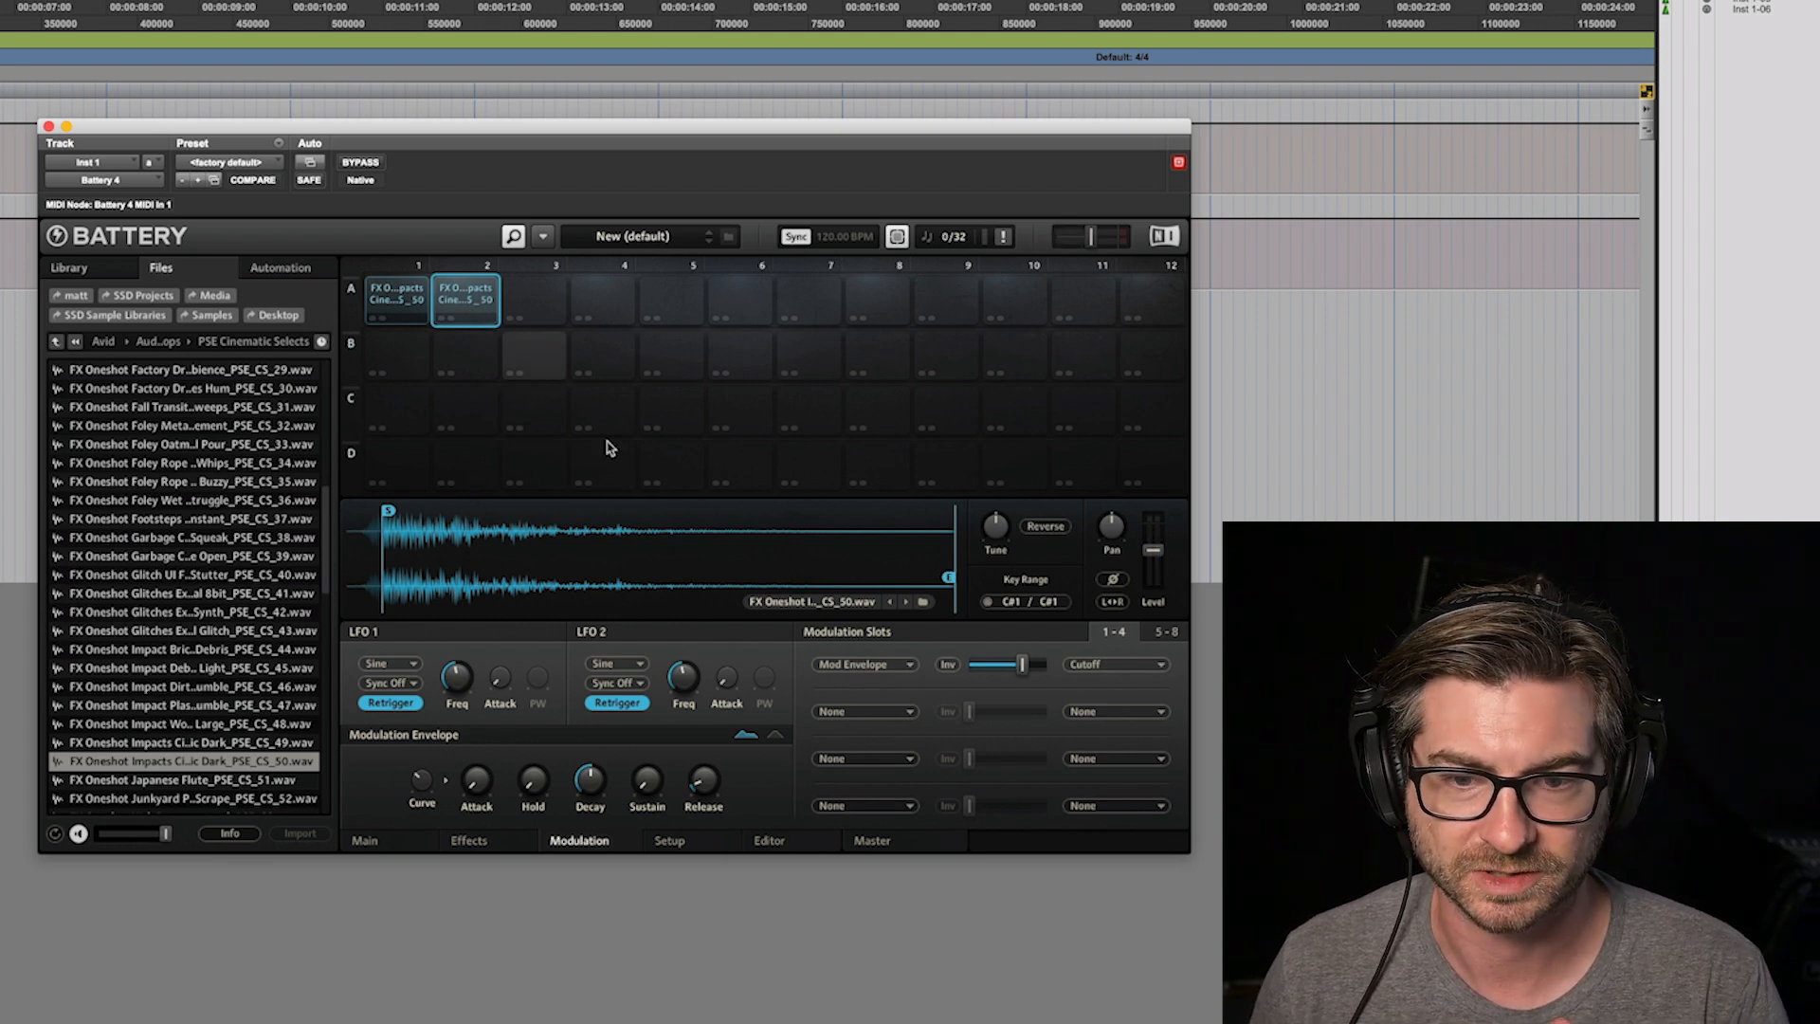
pyautogui.moveTo(1022, 665); pyautogui.dragTo(1034, 664)
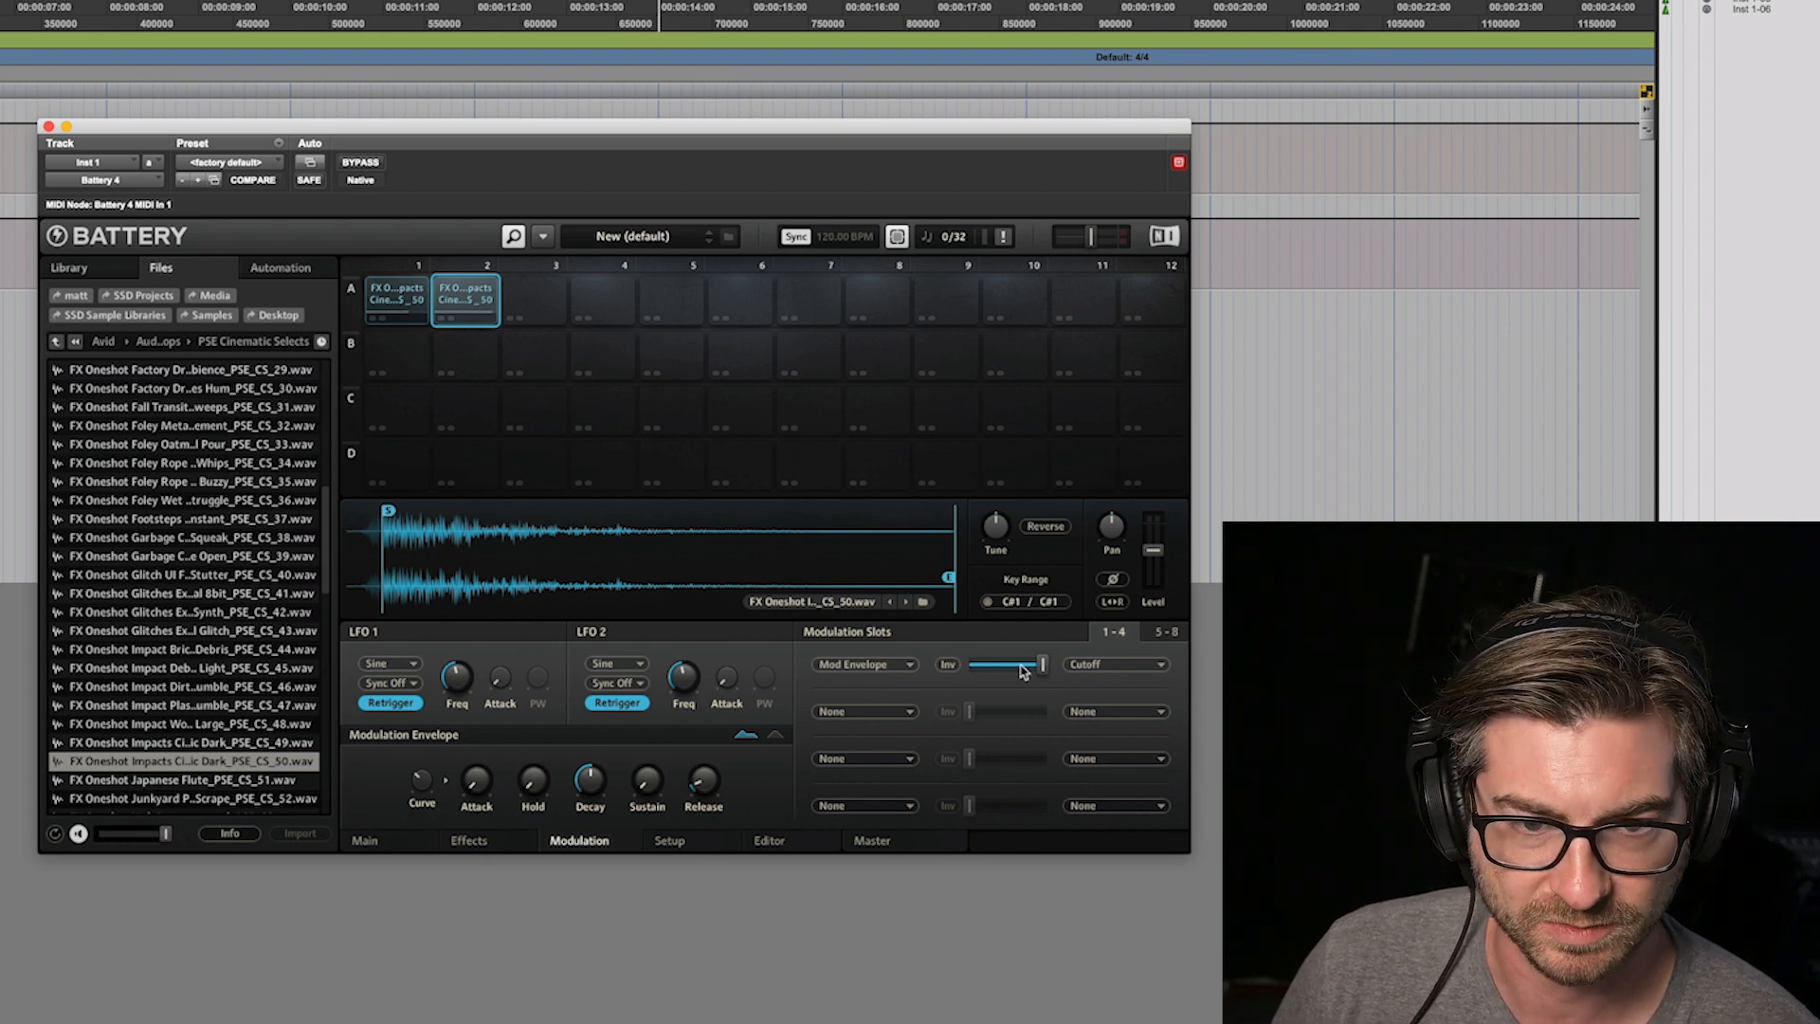
pyautogui.moveTo(594, 792)
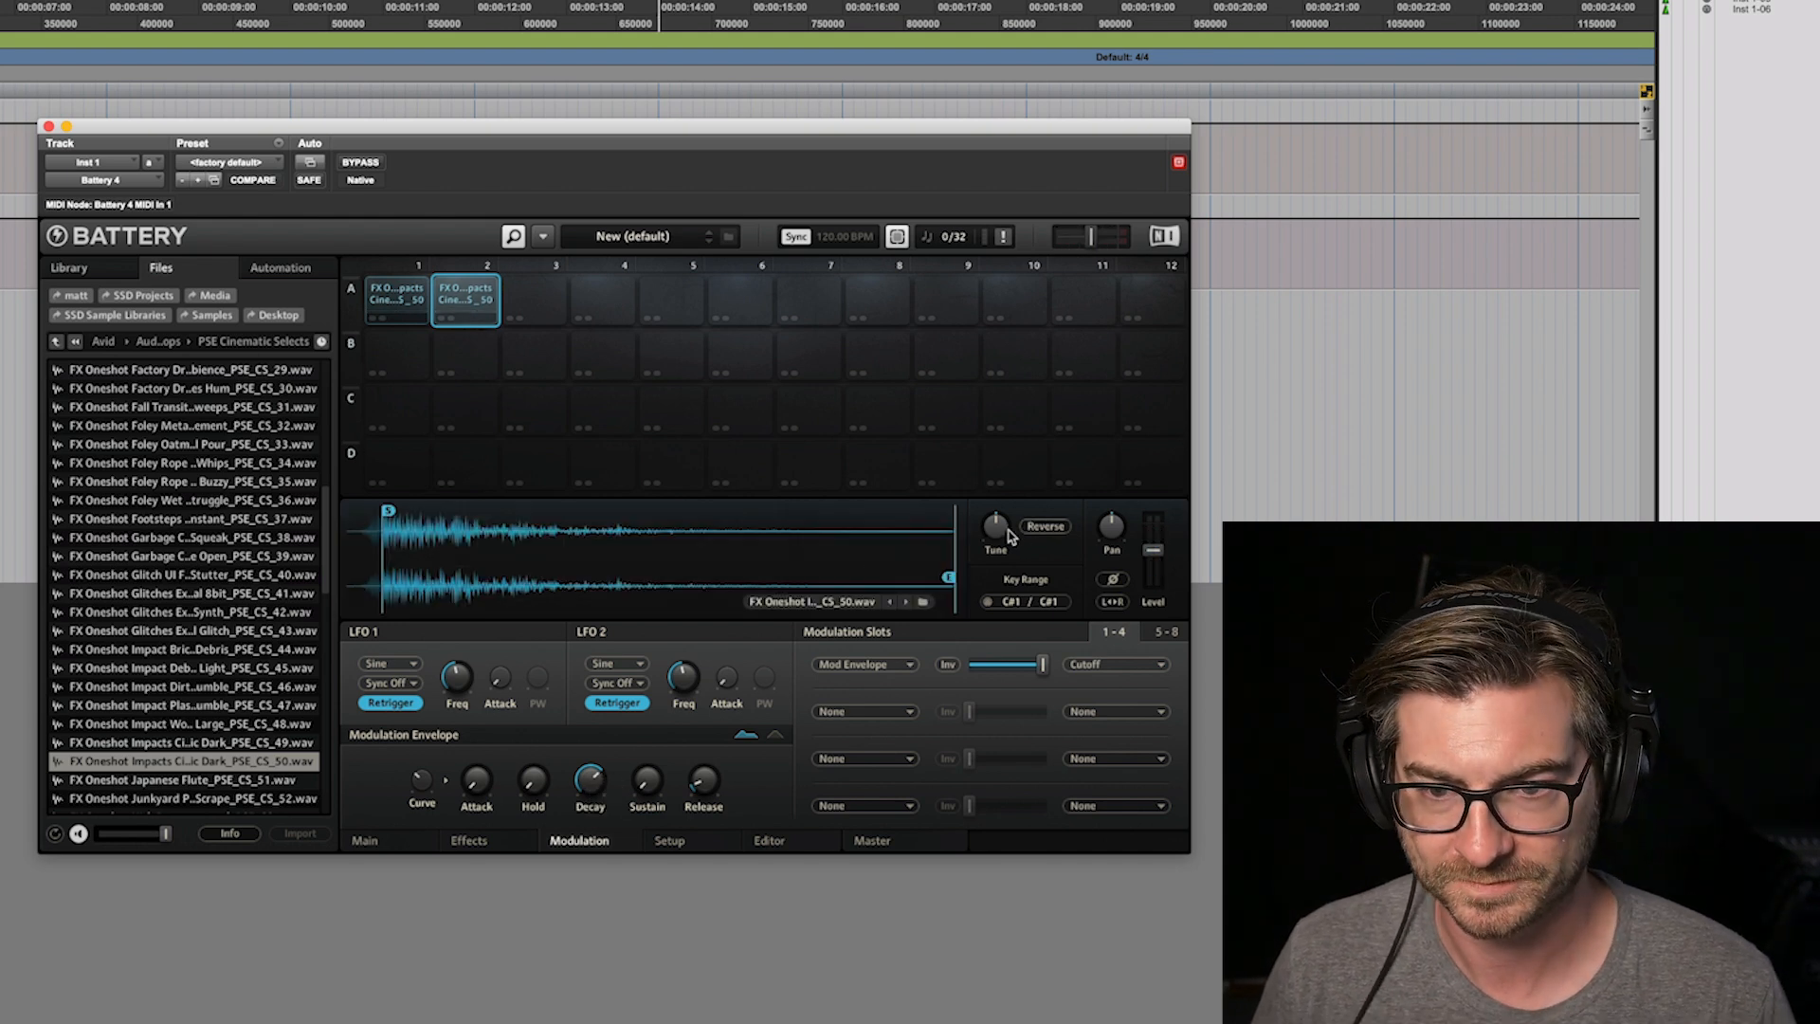
# Step: Raise cell A2's tuning and its low cut to make the hit higher and thinner
pyautogui.moveTo(993, 529); pyautogui.dragTo(994, 512)
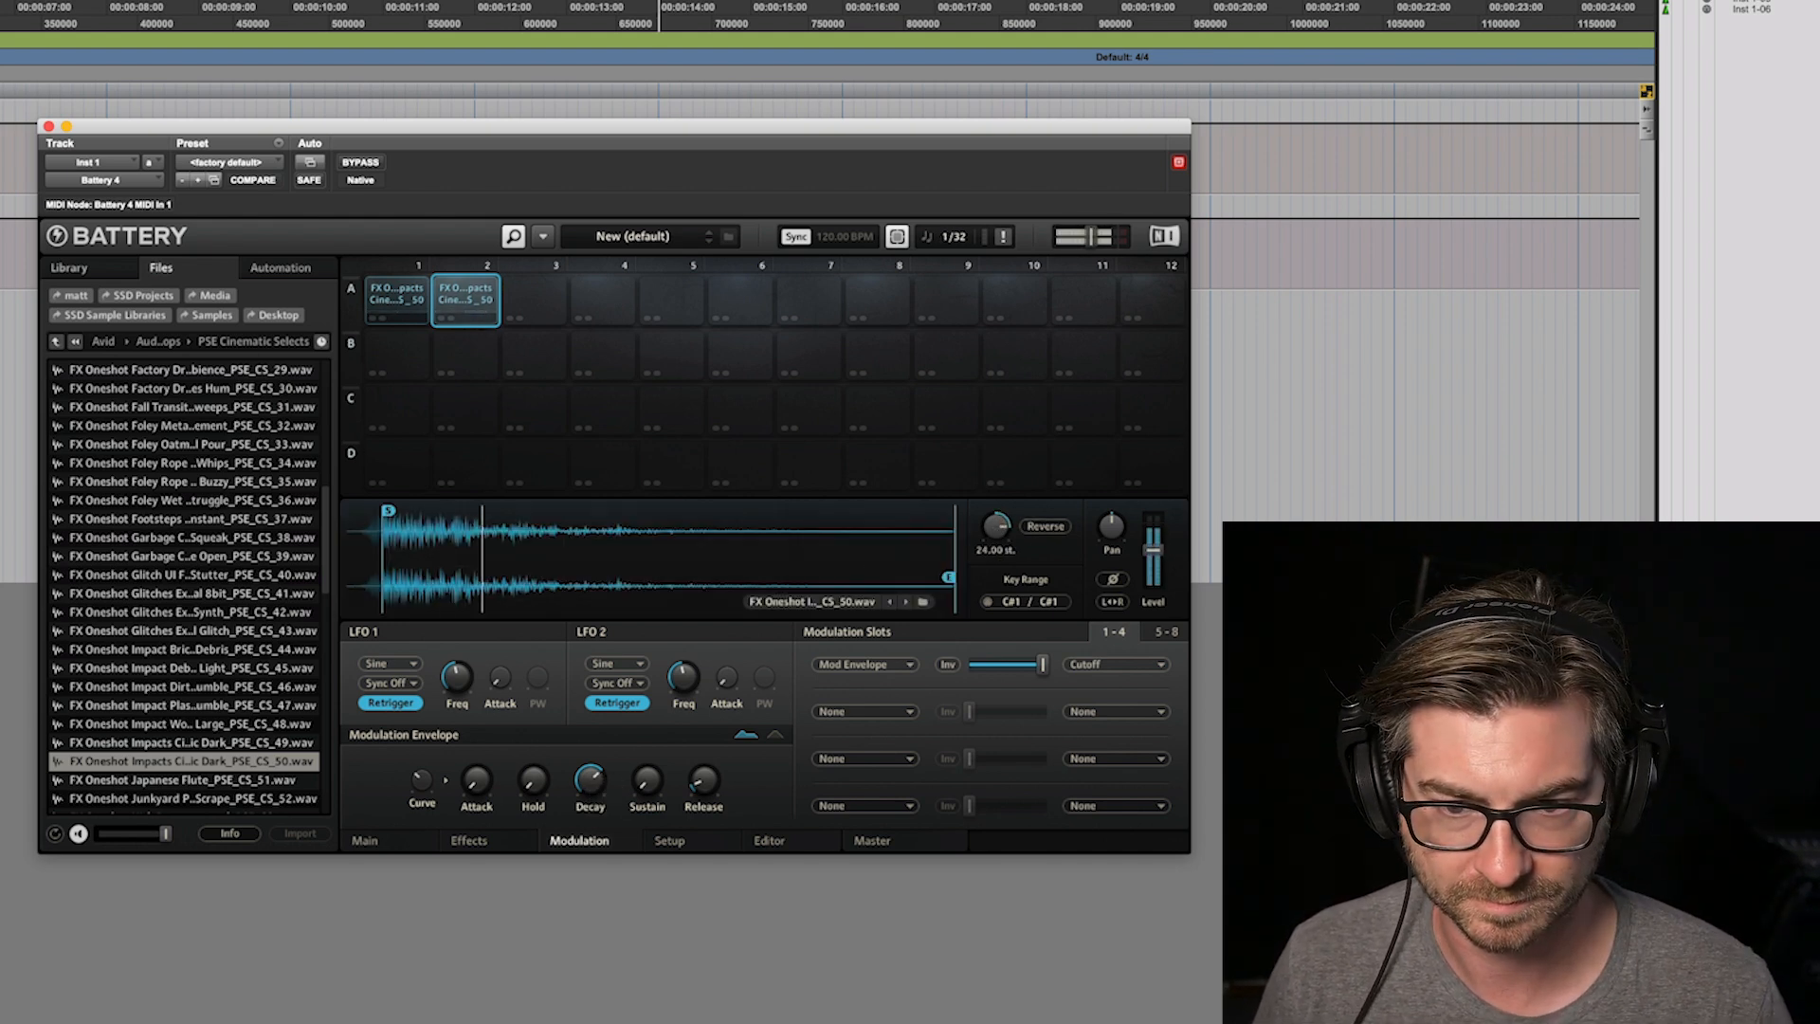
pyautogui.moveTo(995, 534)
pyautogui.mouseDown()
pyautogui.moveTo(996, 550)
pyautogui.moveTo(995, 496)
pyautogui.moveTo(995, 512)
pyautogui.mouseUp()
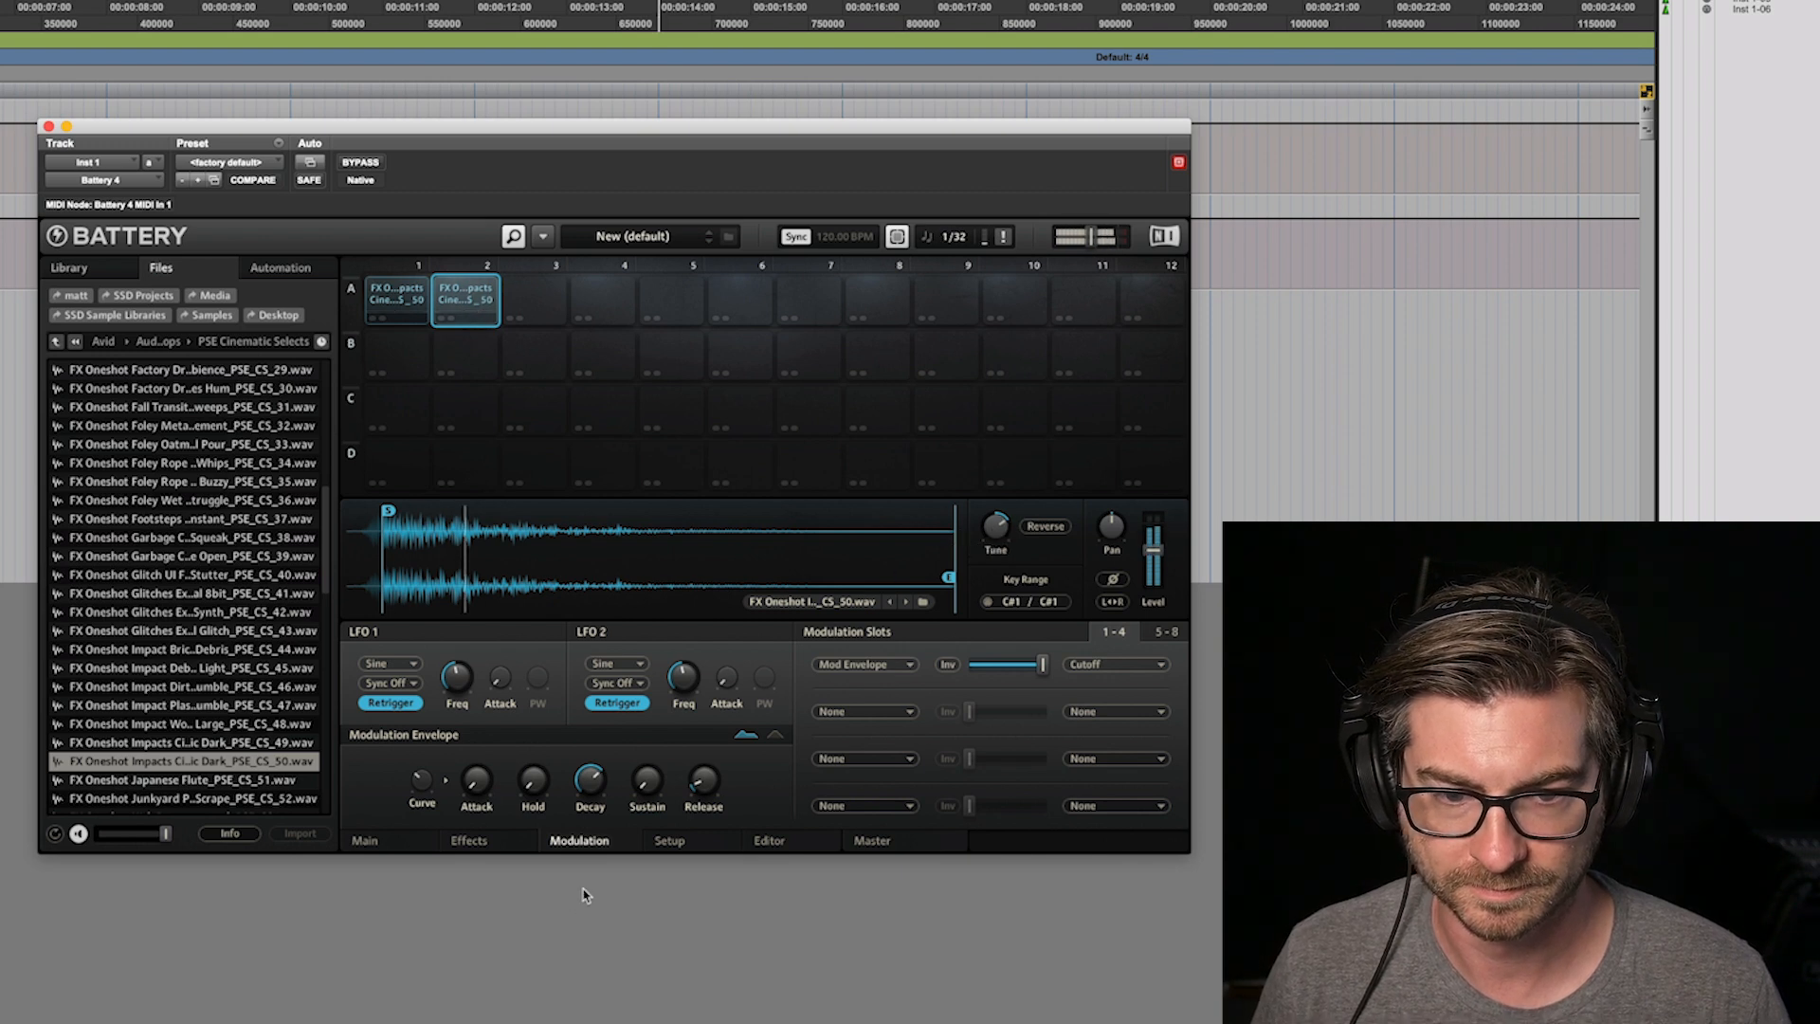
pyautogui.click(395, 844)
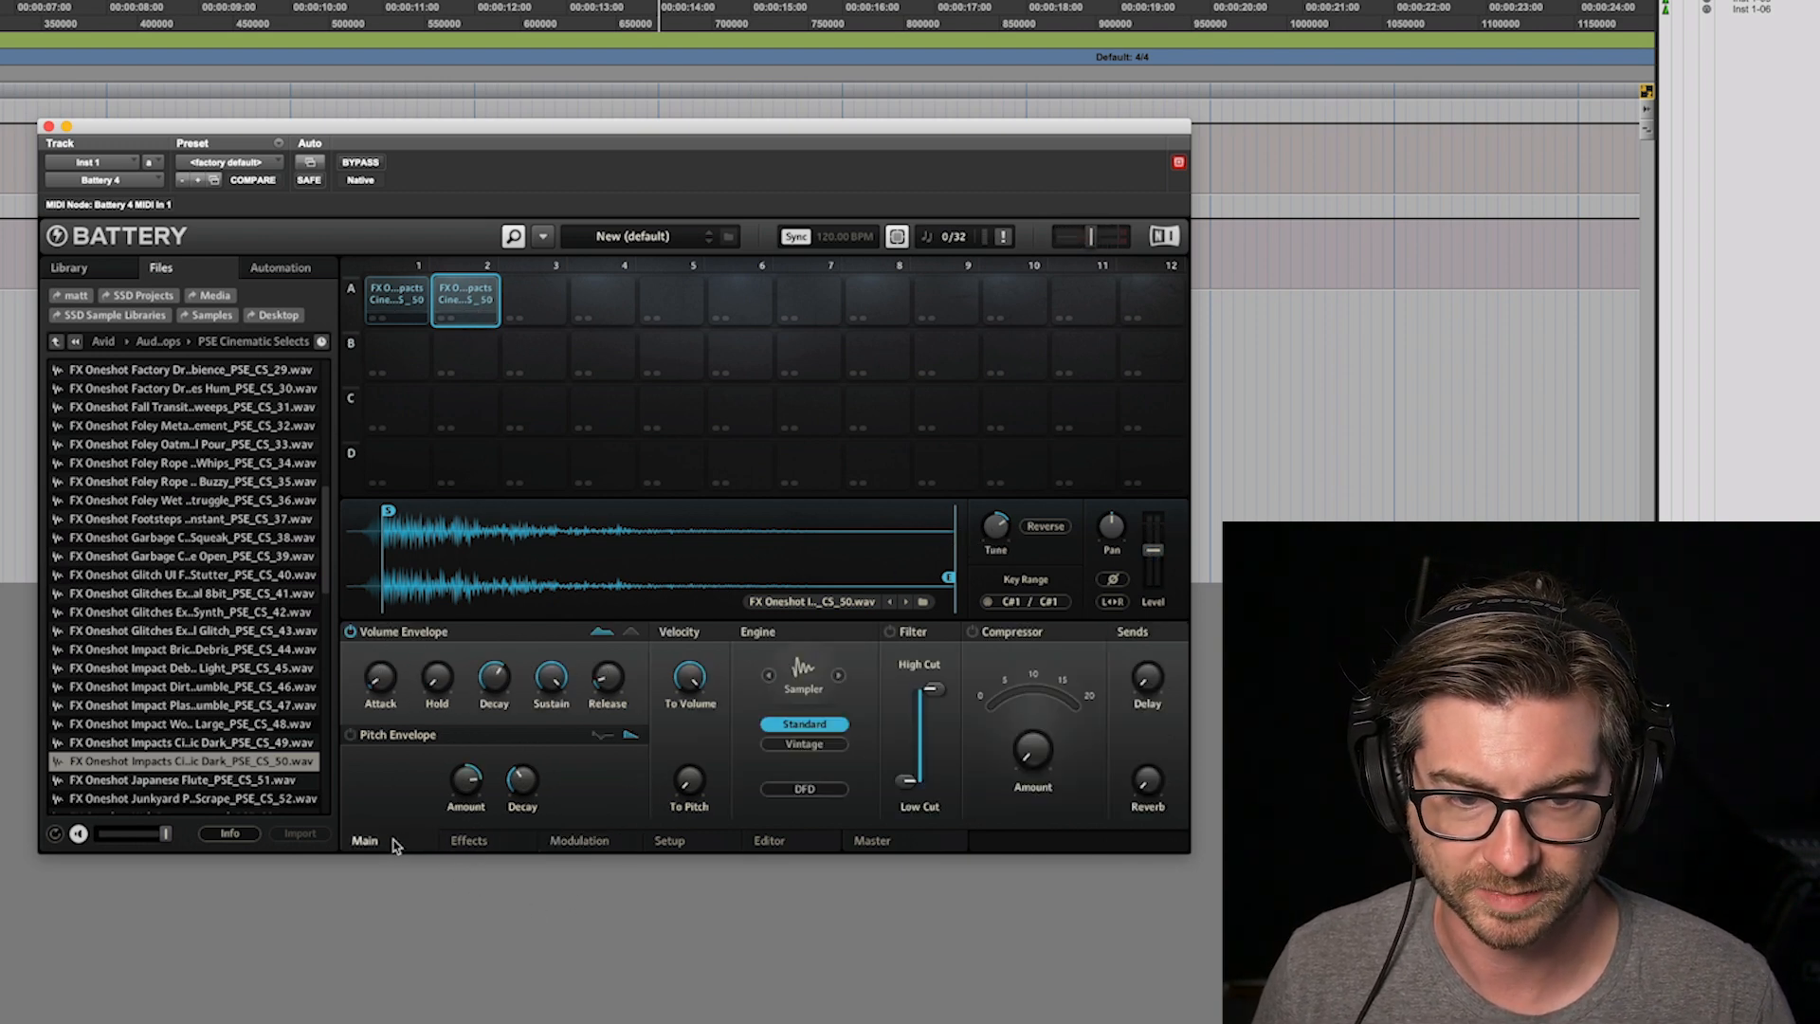
pyautogui.moveTo(909, 774); pyautogui.dragTo(908, 740)
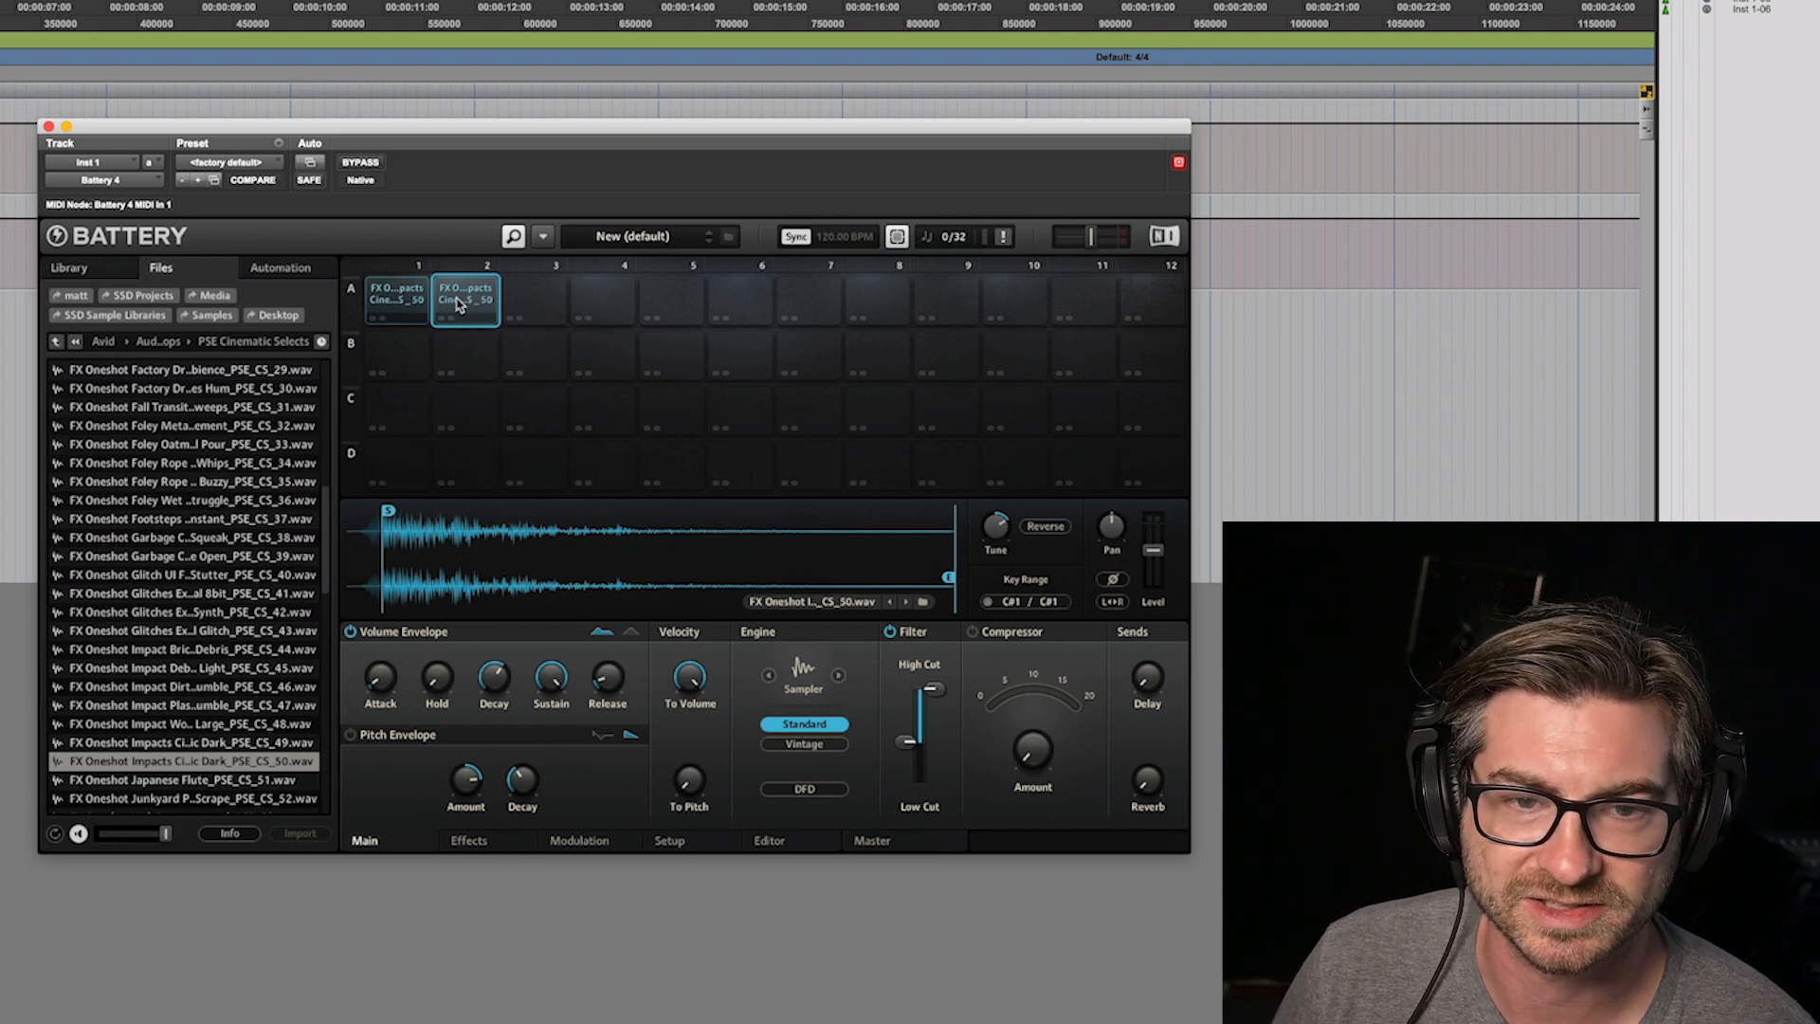
# Step: Duplicate cell A2 to A3 and raise the copy's low cut until it sits just below the high cut
pyautogui.moveTo(464, 305); pyautogui.dragTo(534, 311)
pyautogui.click(535, 361)
pyautogui.click(547, 297)
pyautogui.moveTo(908, 742); pyautogui.dragTo(908, 718)
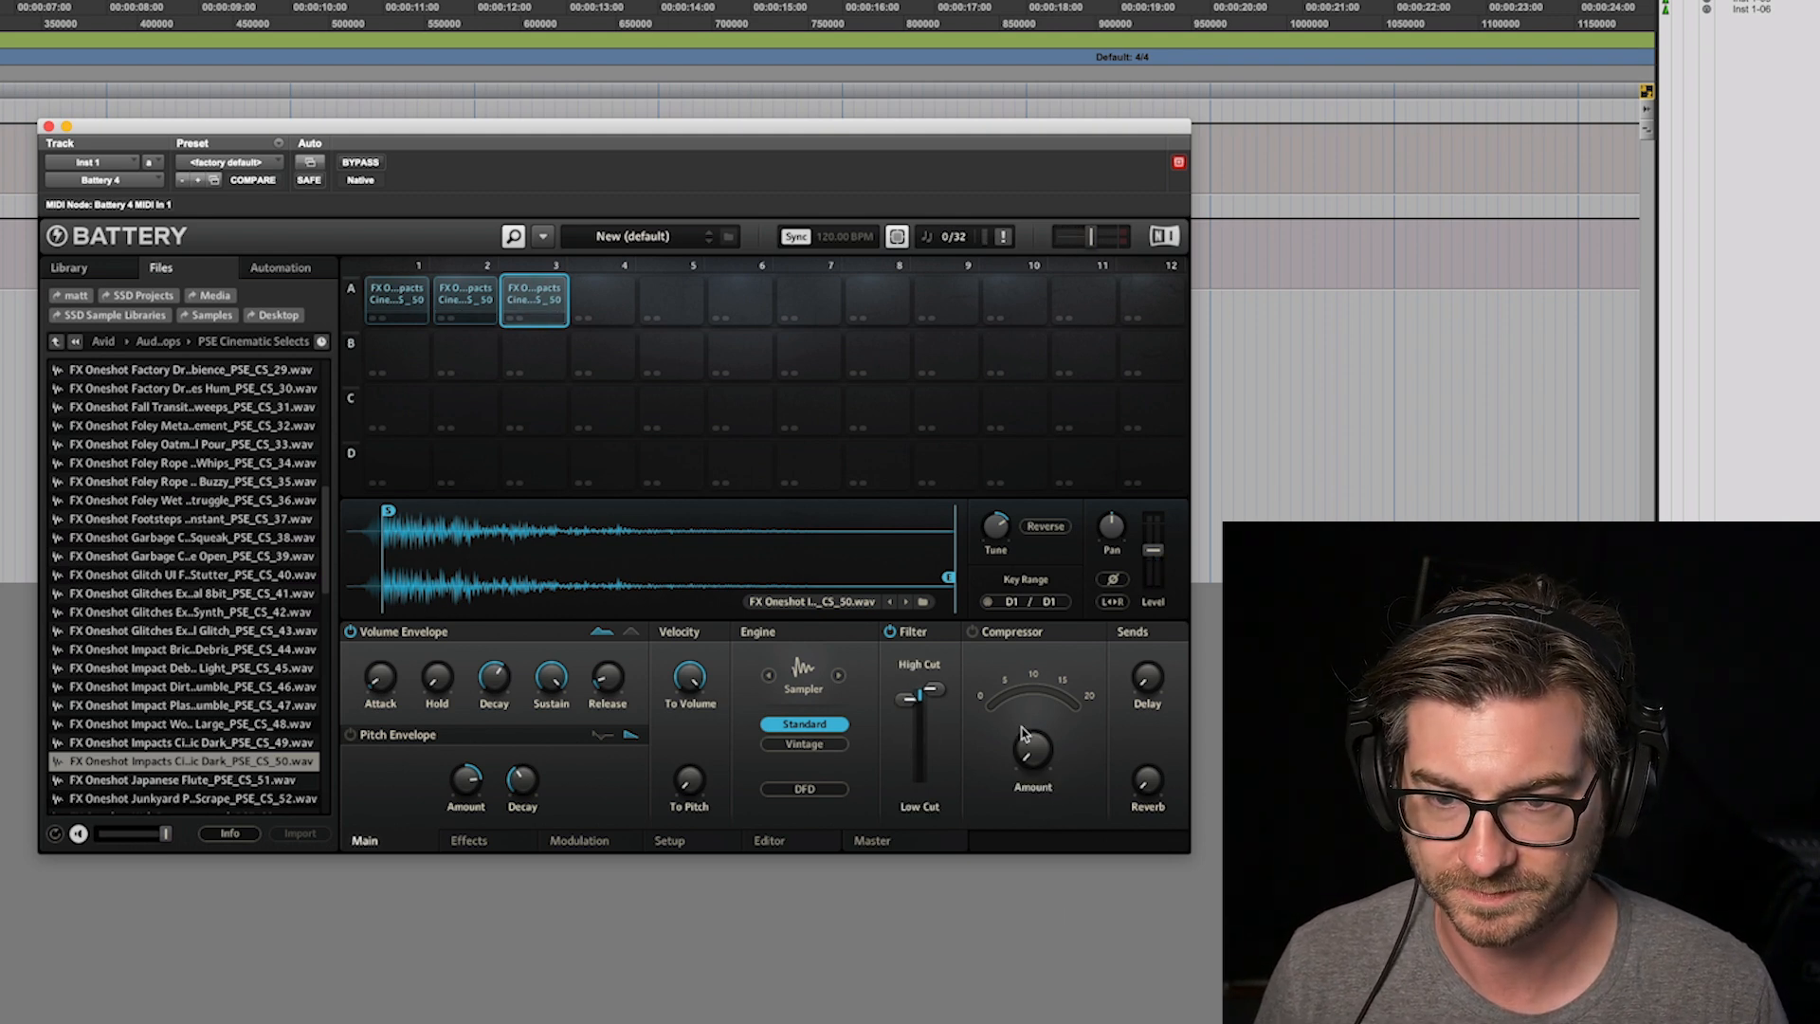
# Step: Turn up cell A3's compressor amount and level, and set its envelope-to-cutoff modulation depth to zero
pyautogui.moveTo(1040, 756); pyautogui.dragTo(993, 689)
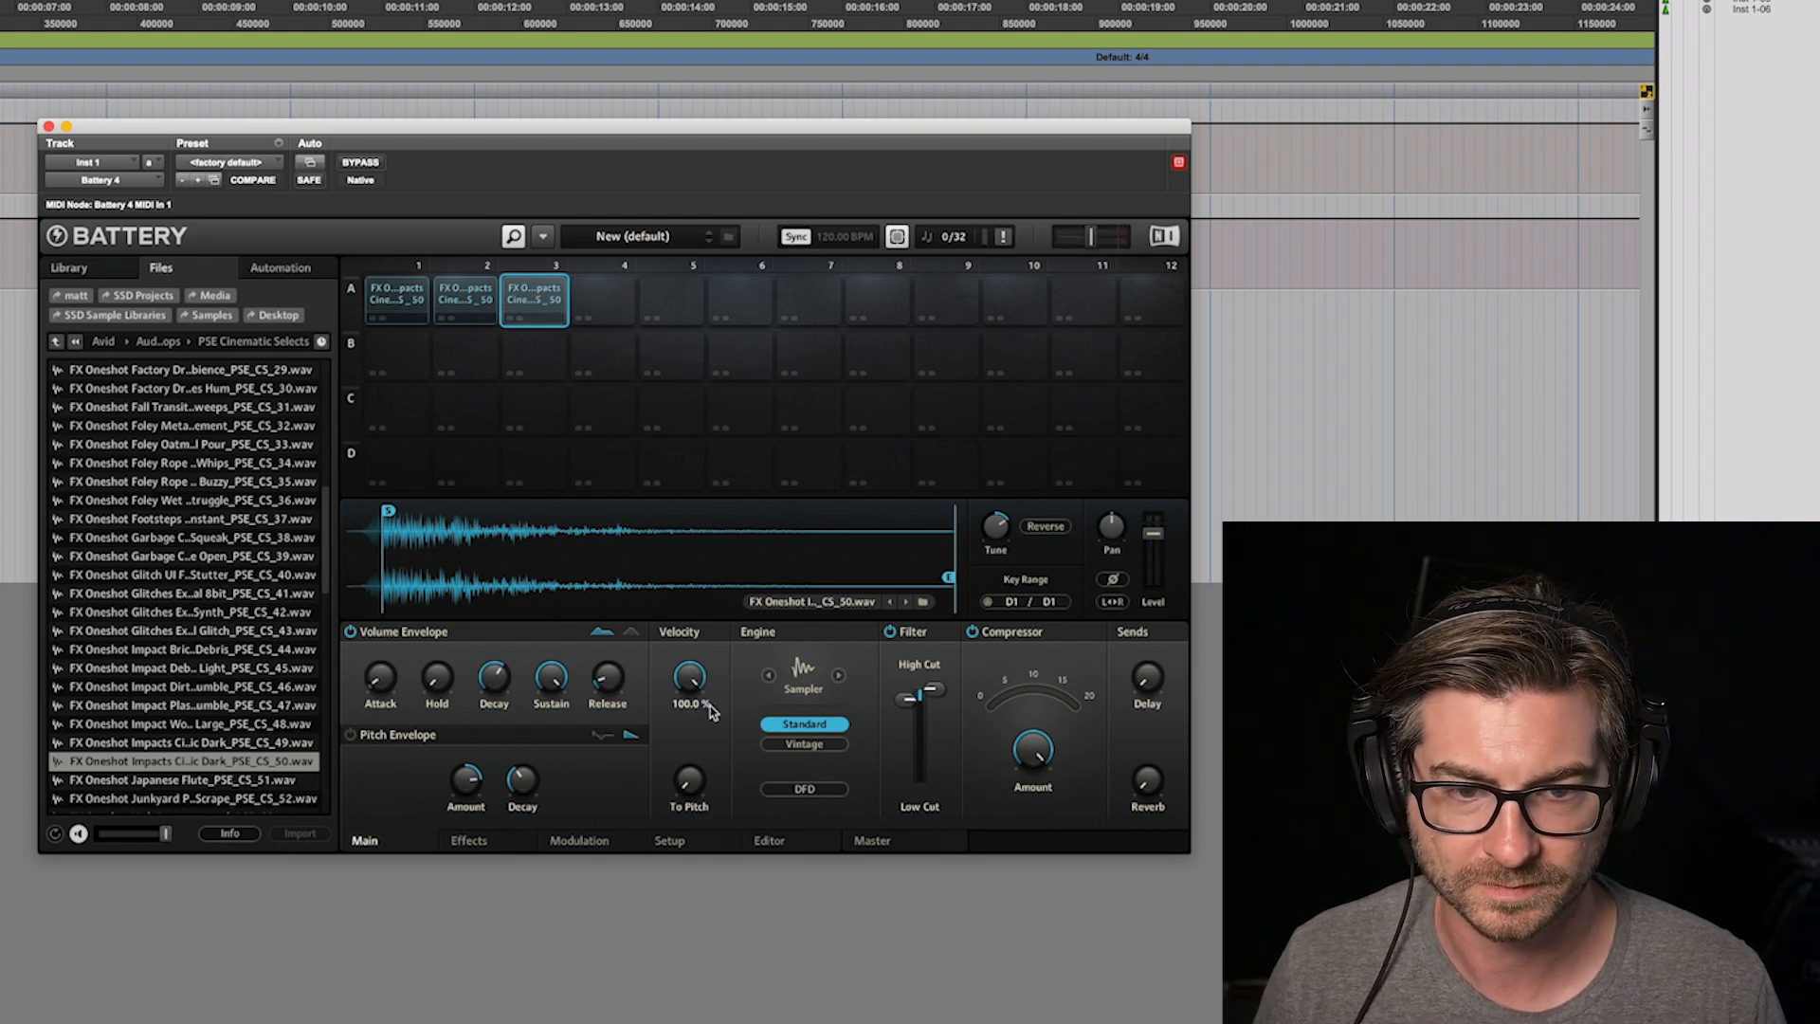
pyautogui.moveTo(581, 689)
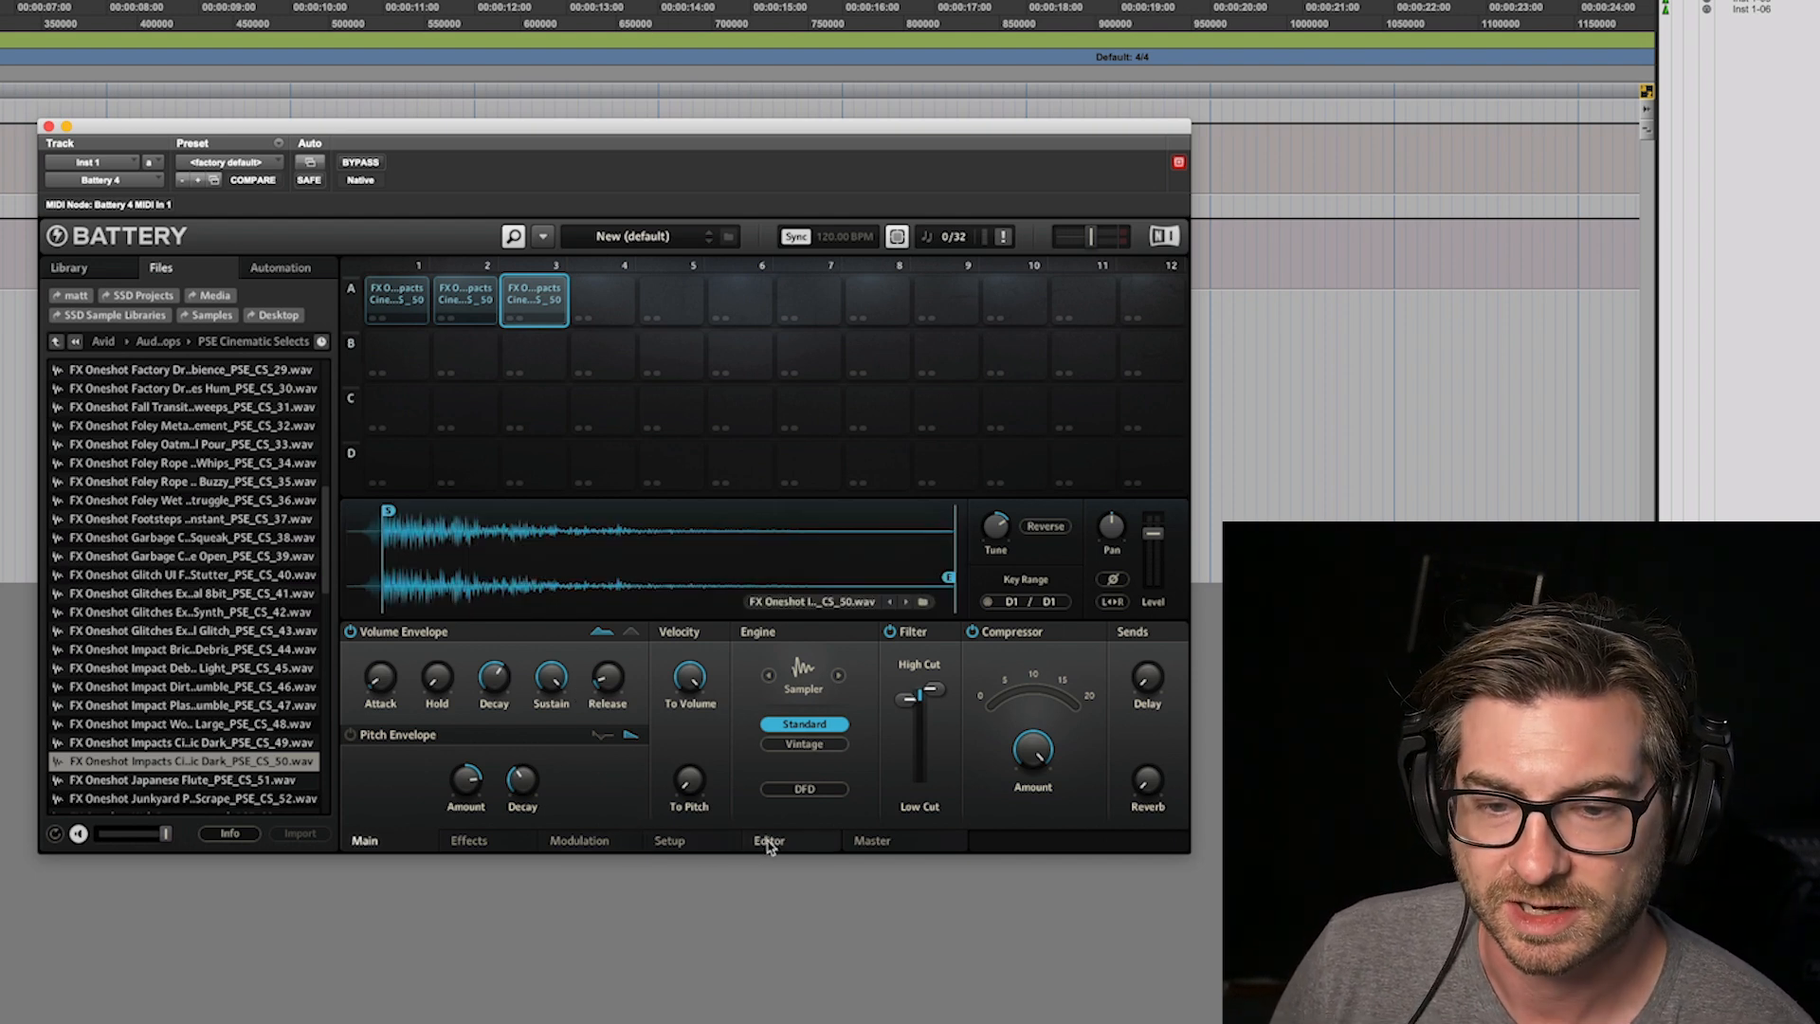
pyautogui.click(578, 838)
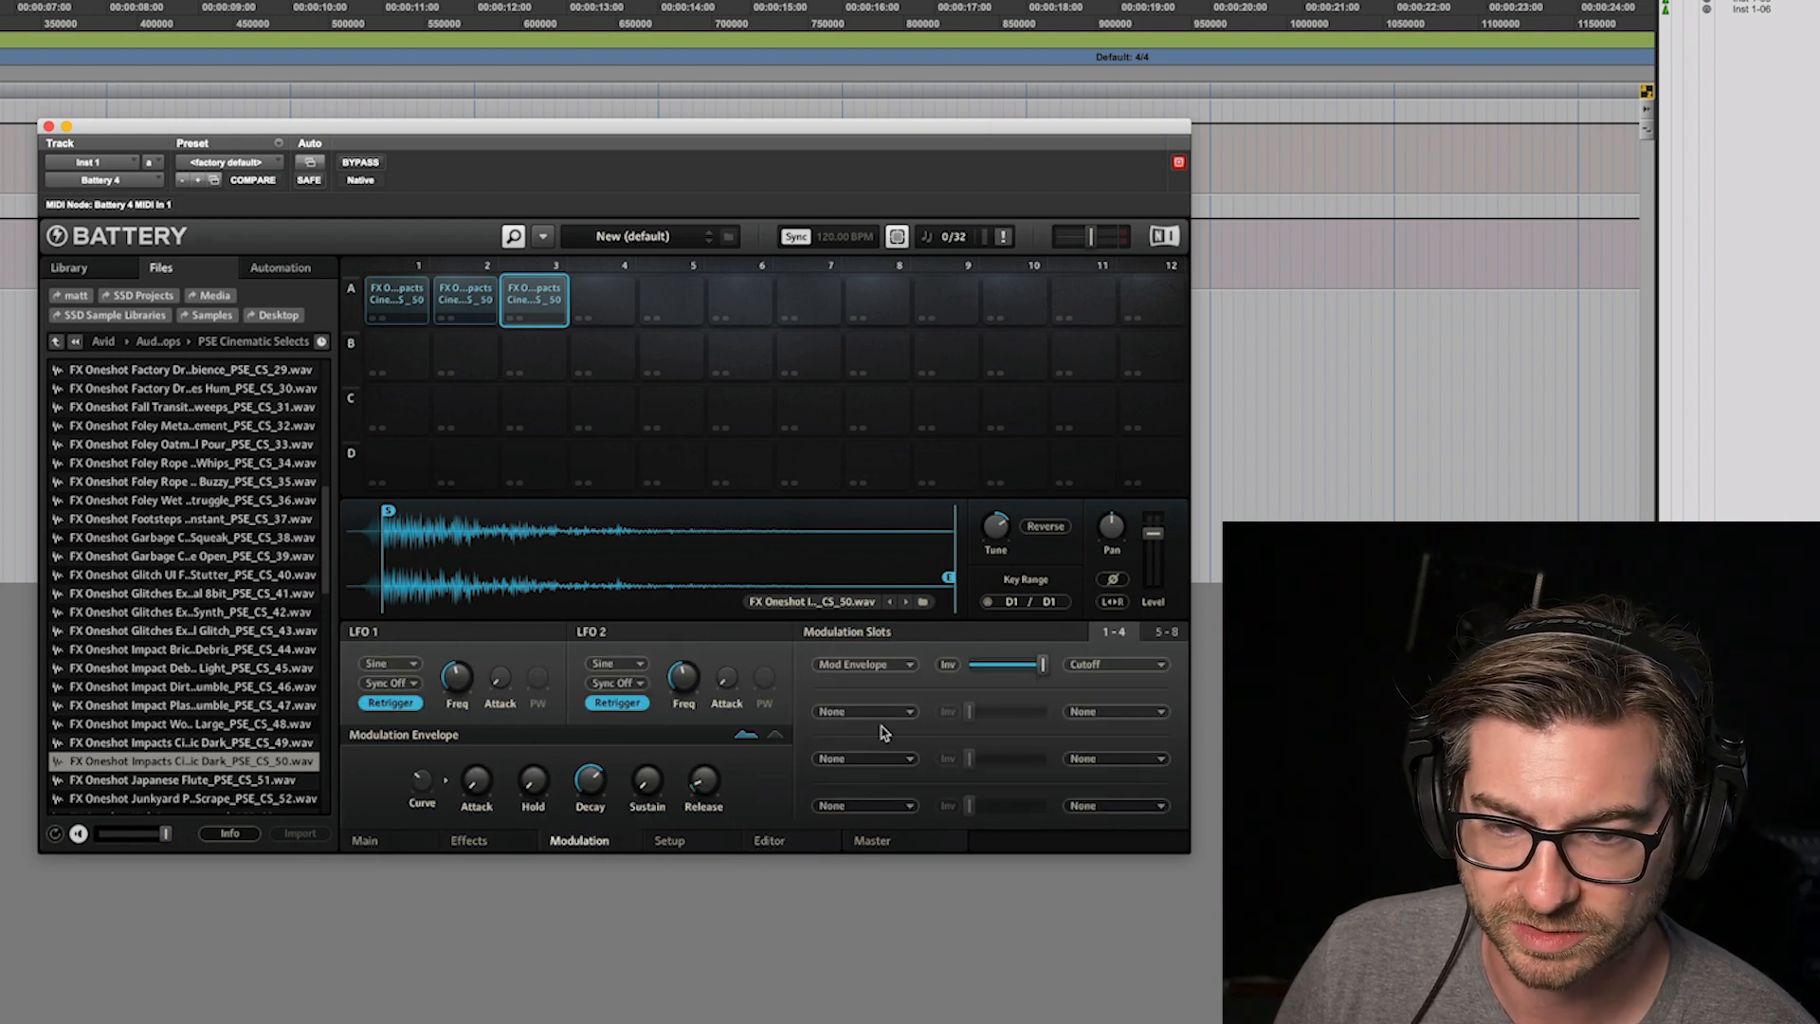
pyautogui.moveTo(994, 667)
pyautogui.mouseDown()
pyautogui.moveTo(1048, 666)
pyautogui.moveTo(969, 666)
pyautogui.mouseUp()
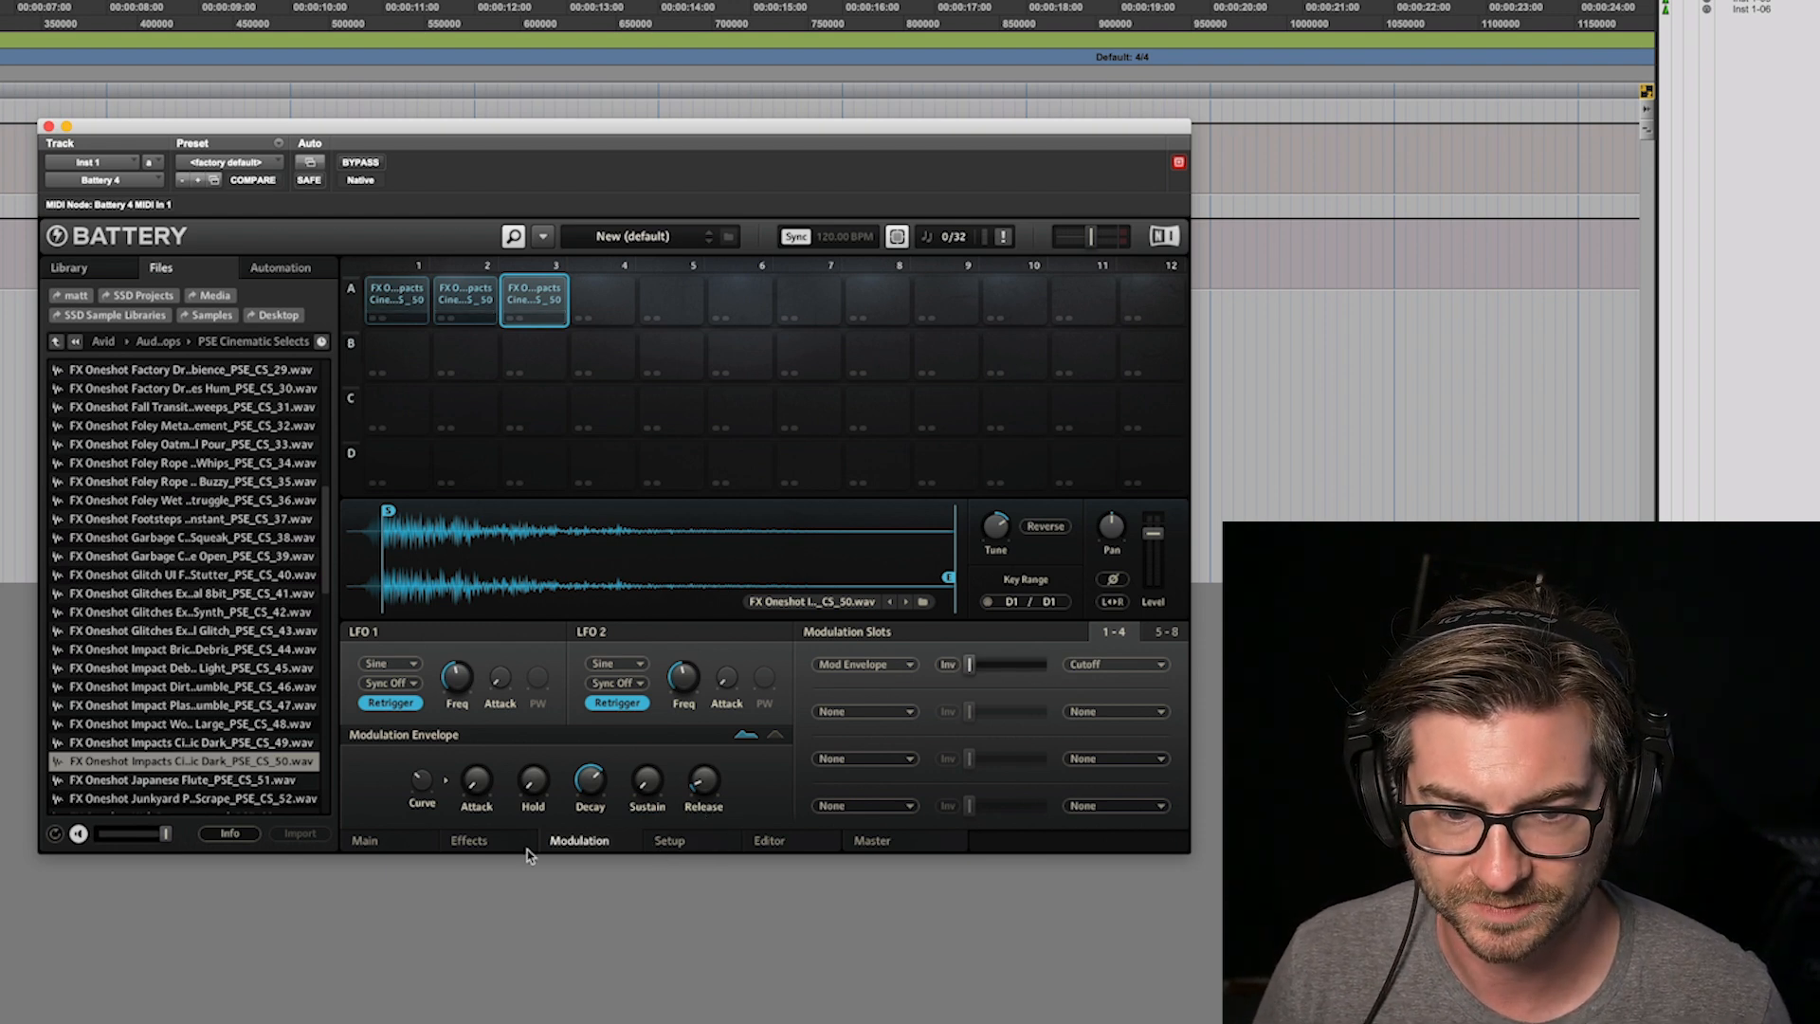
# Step: Load the Junkyard scrape one-shot (PSE_CS_52) into cell A4 and move its sample start past the main hit into the tail
pyautogui.click(498, 847)
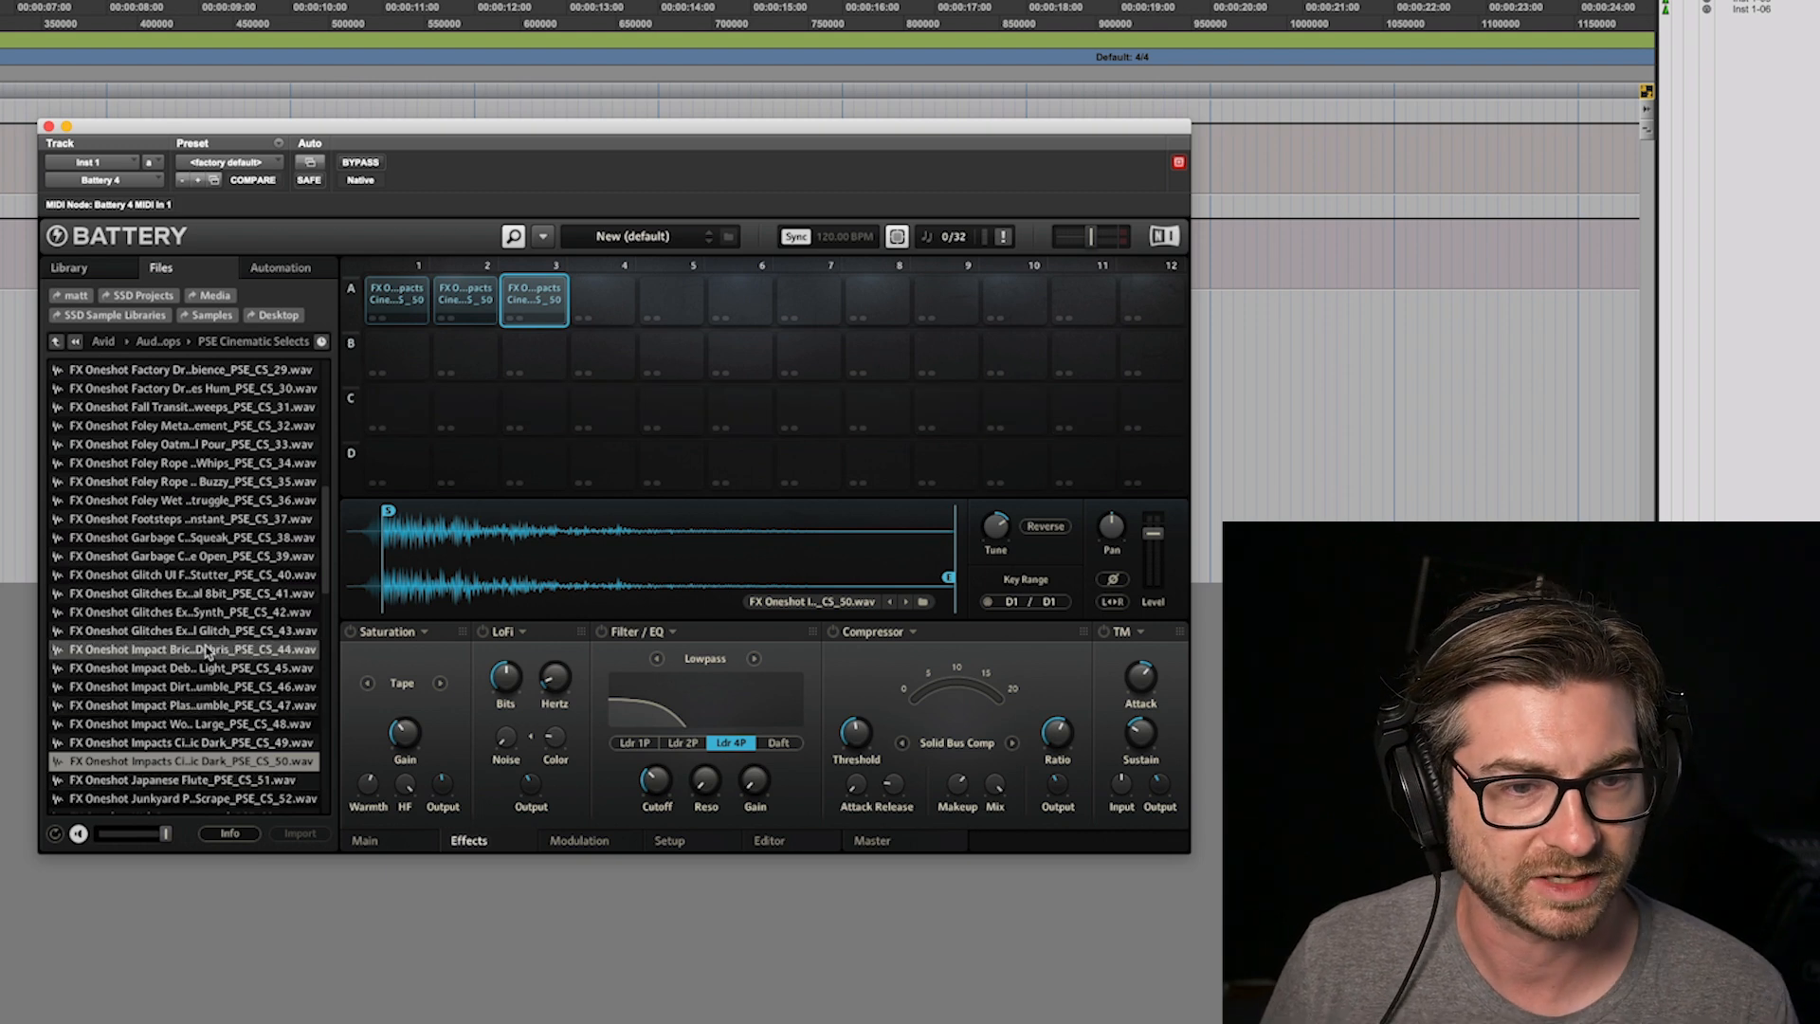
pyautogui.scroll(-2, 218, 728)
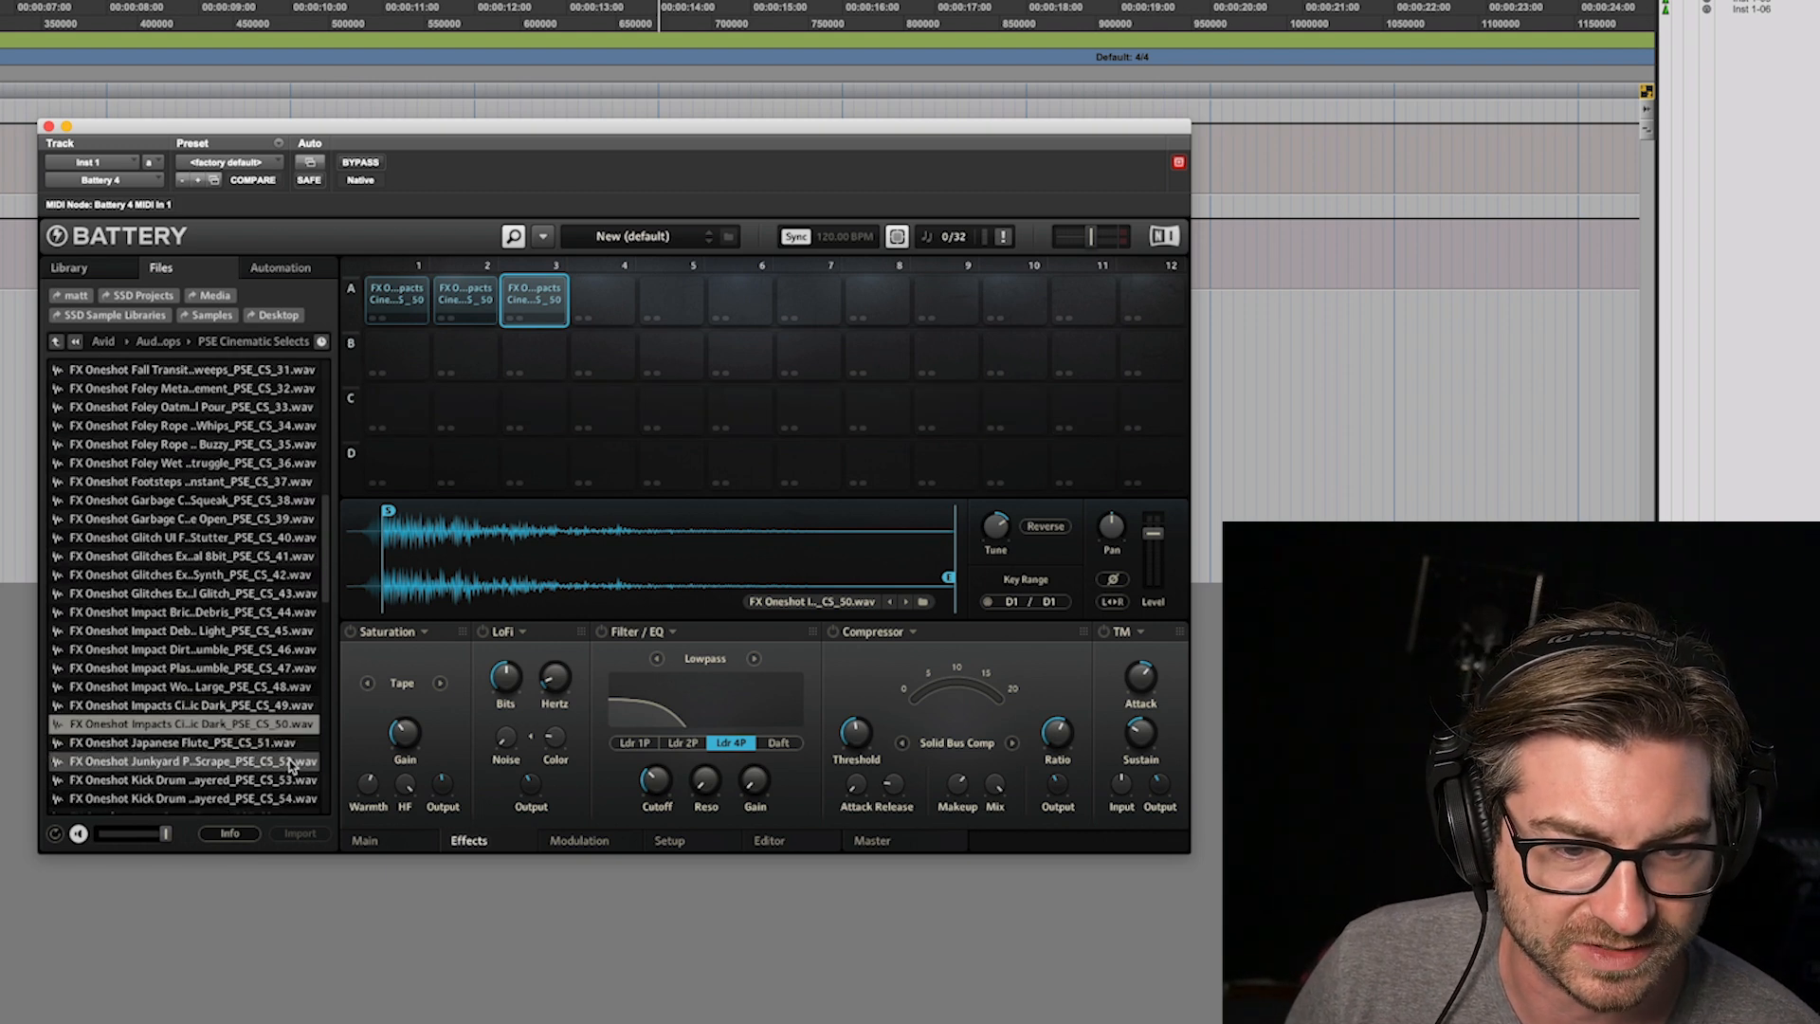
pyautogui.click(209, 763)
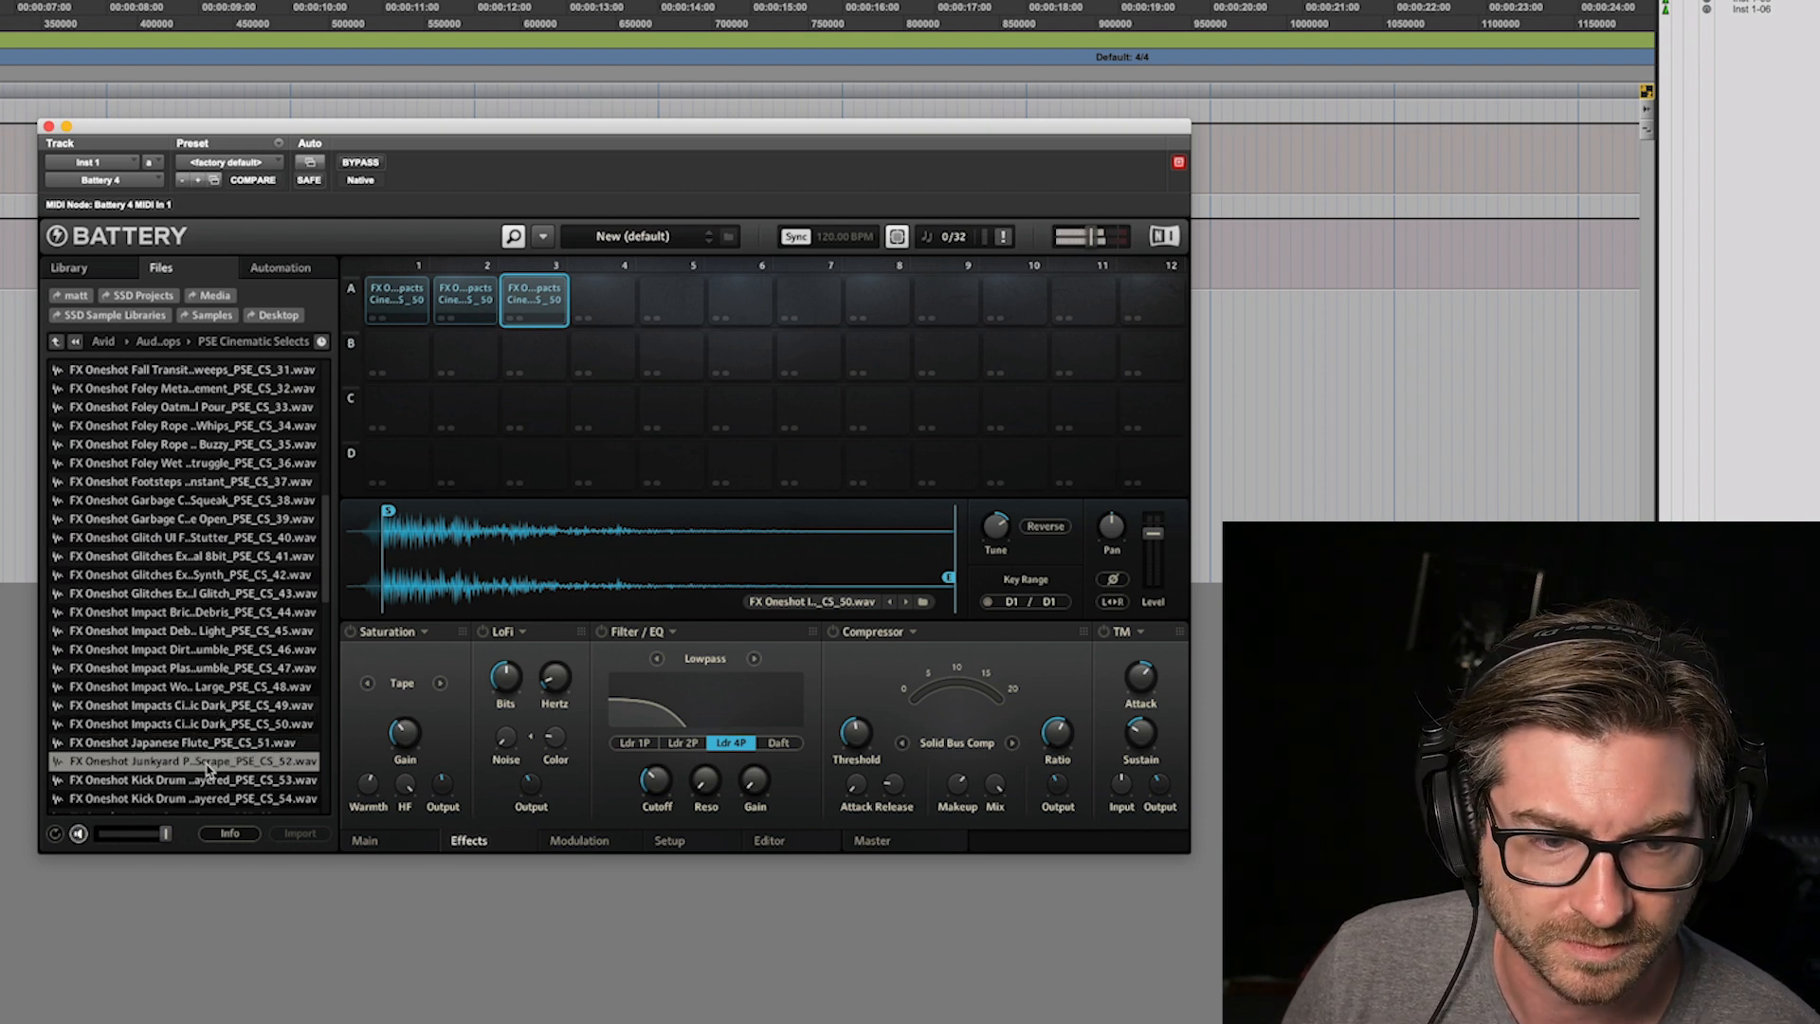
pyautogui.moveTo(209, 763); pyautogui.dragTo(600, 308)
pyautogui.click(604, 304)
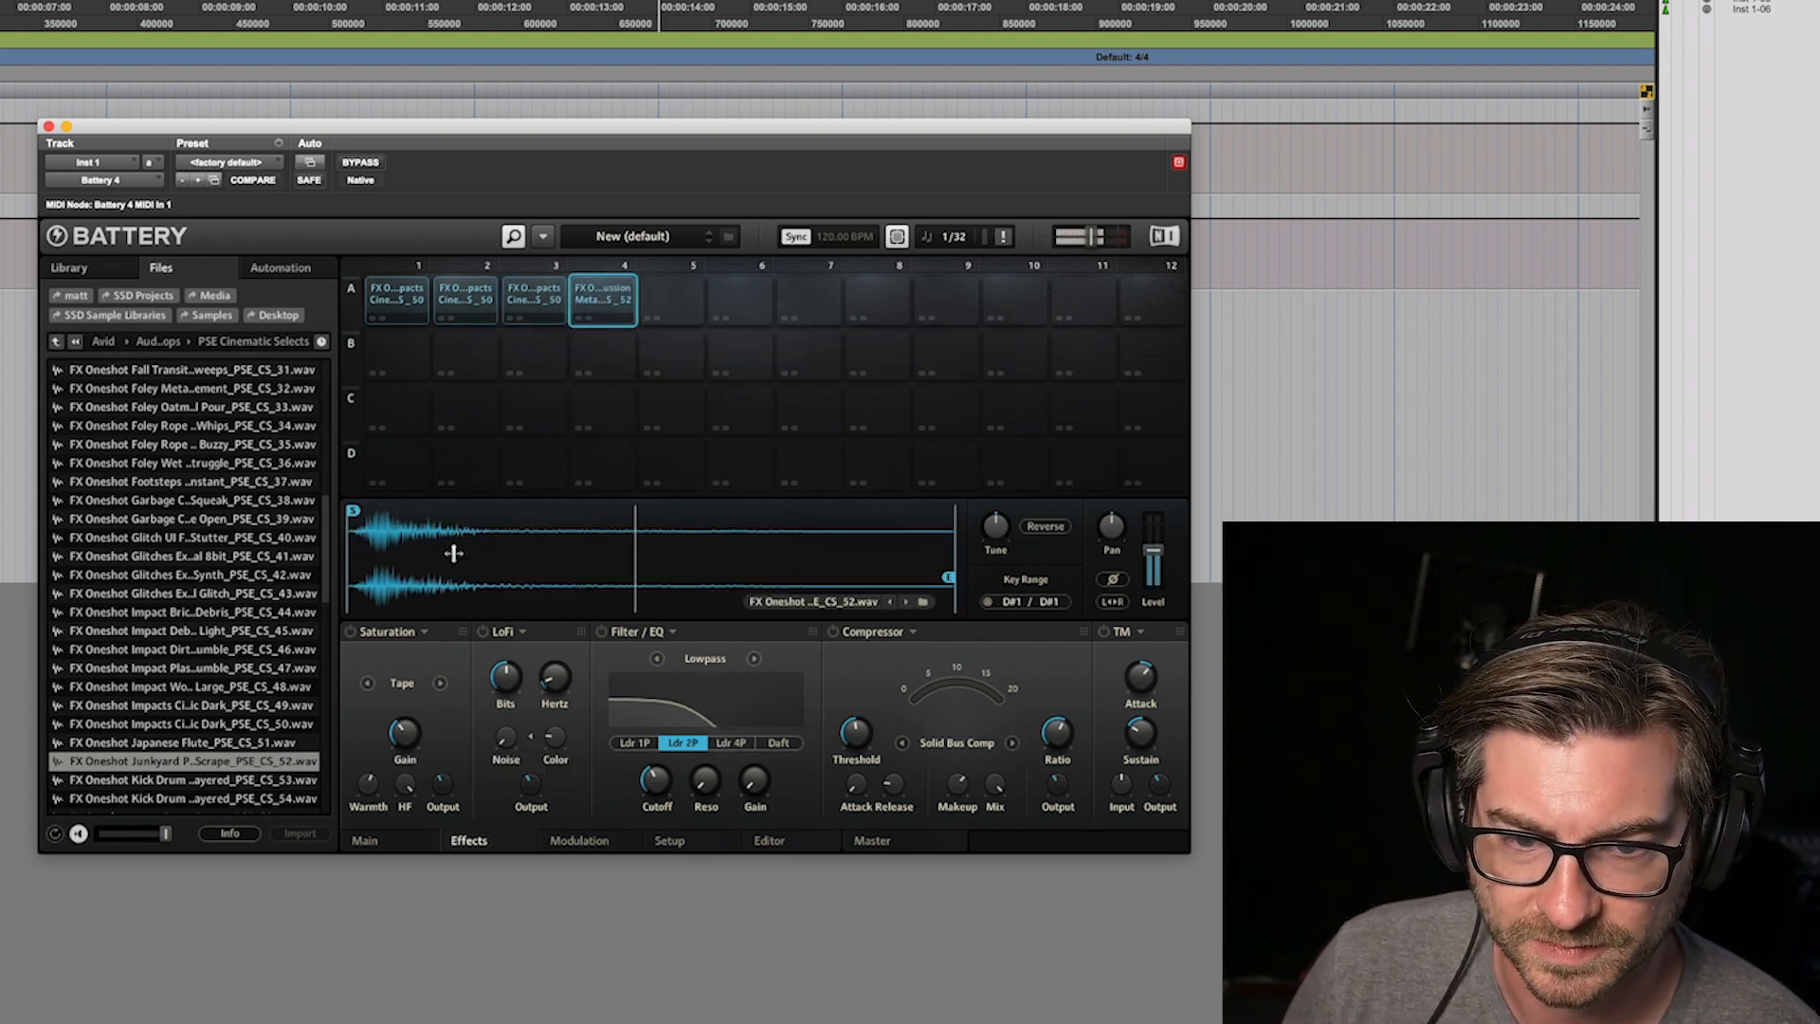
pyautogui.moveTo(353, 511); pyautogui.dragTo(510, 511)
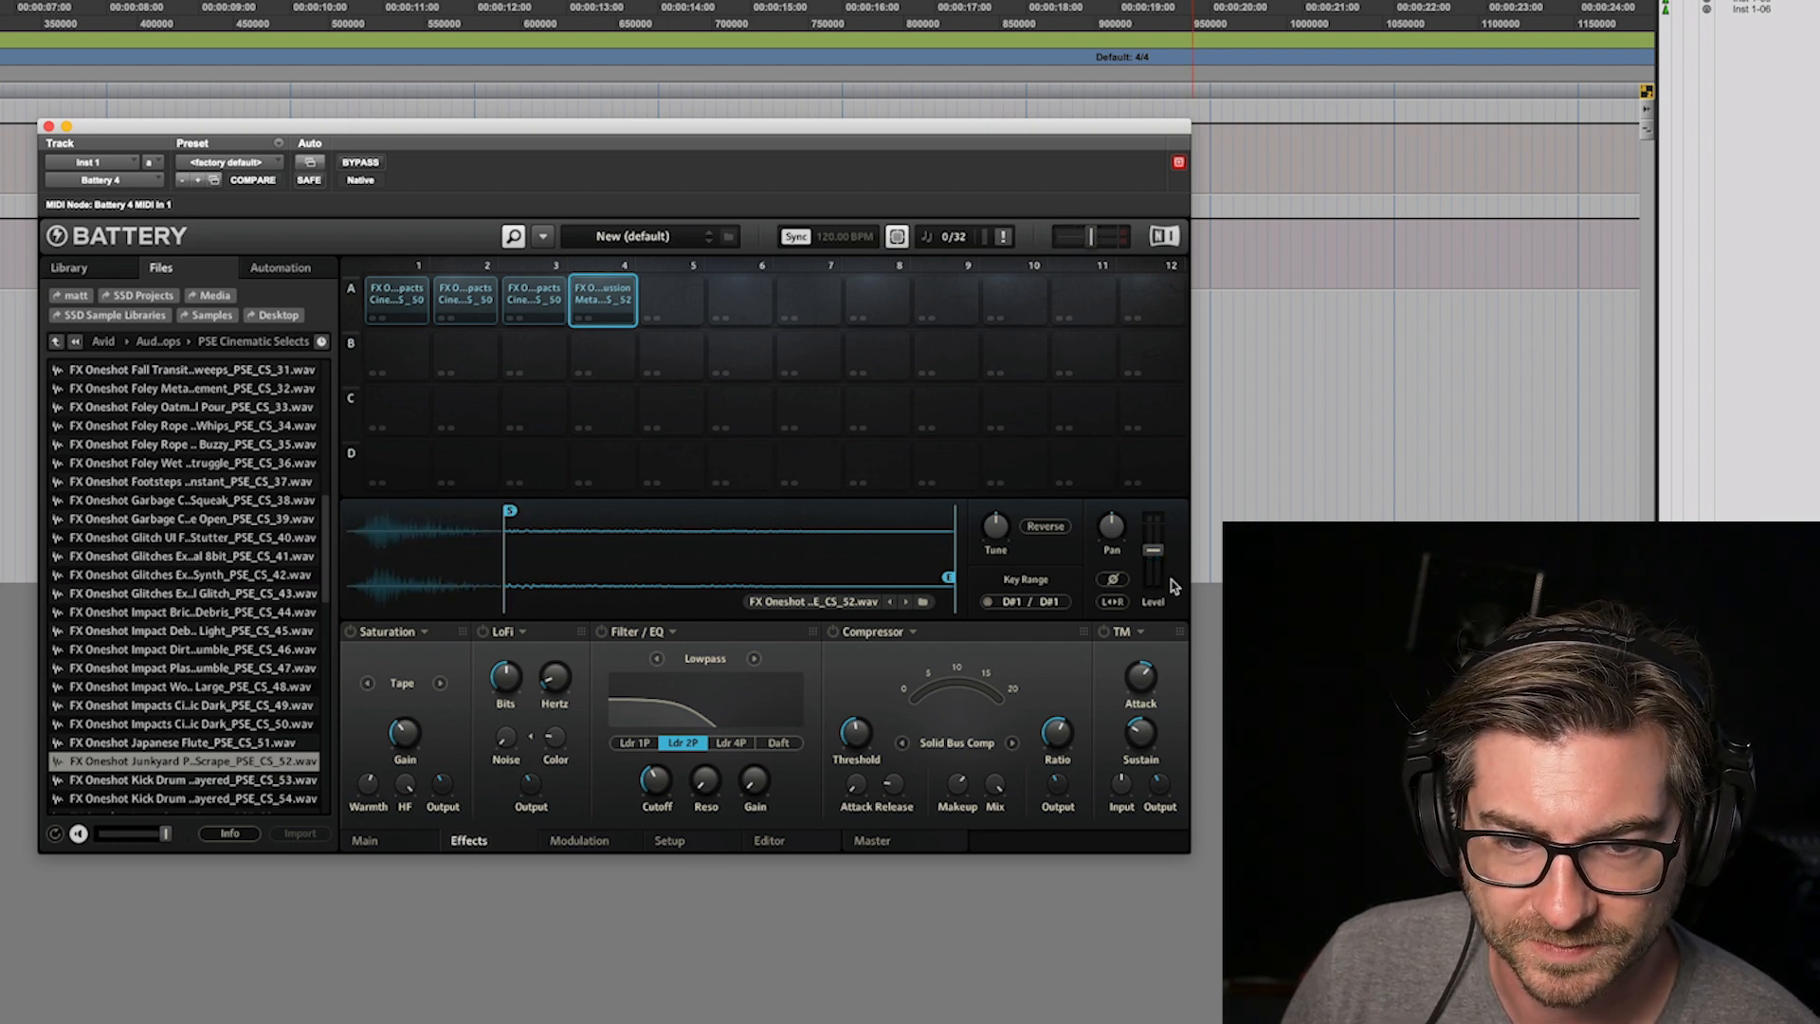
# Step: Switch on cell A4's volume envelope in its form with sustain and release, shorten the release, and raise the cell's level
pyautogui.click(365, 841)
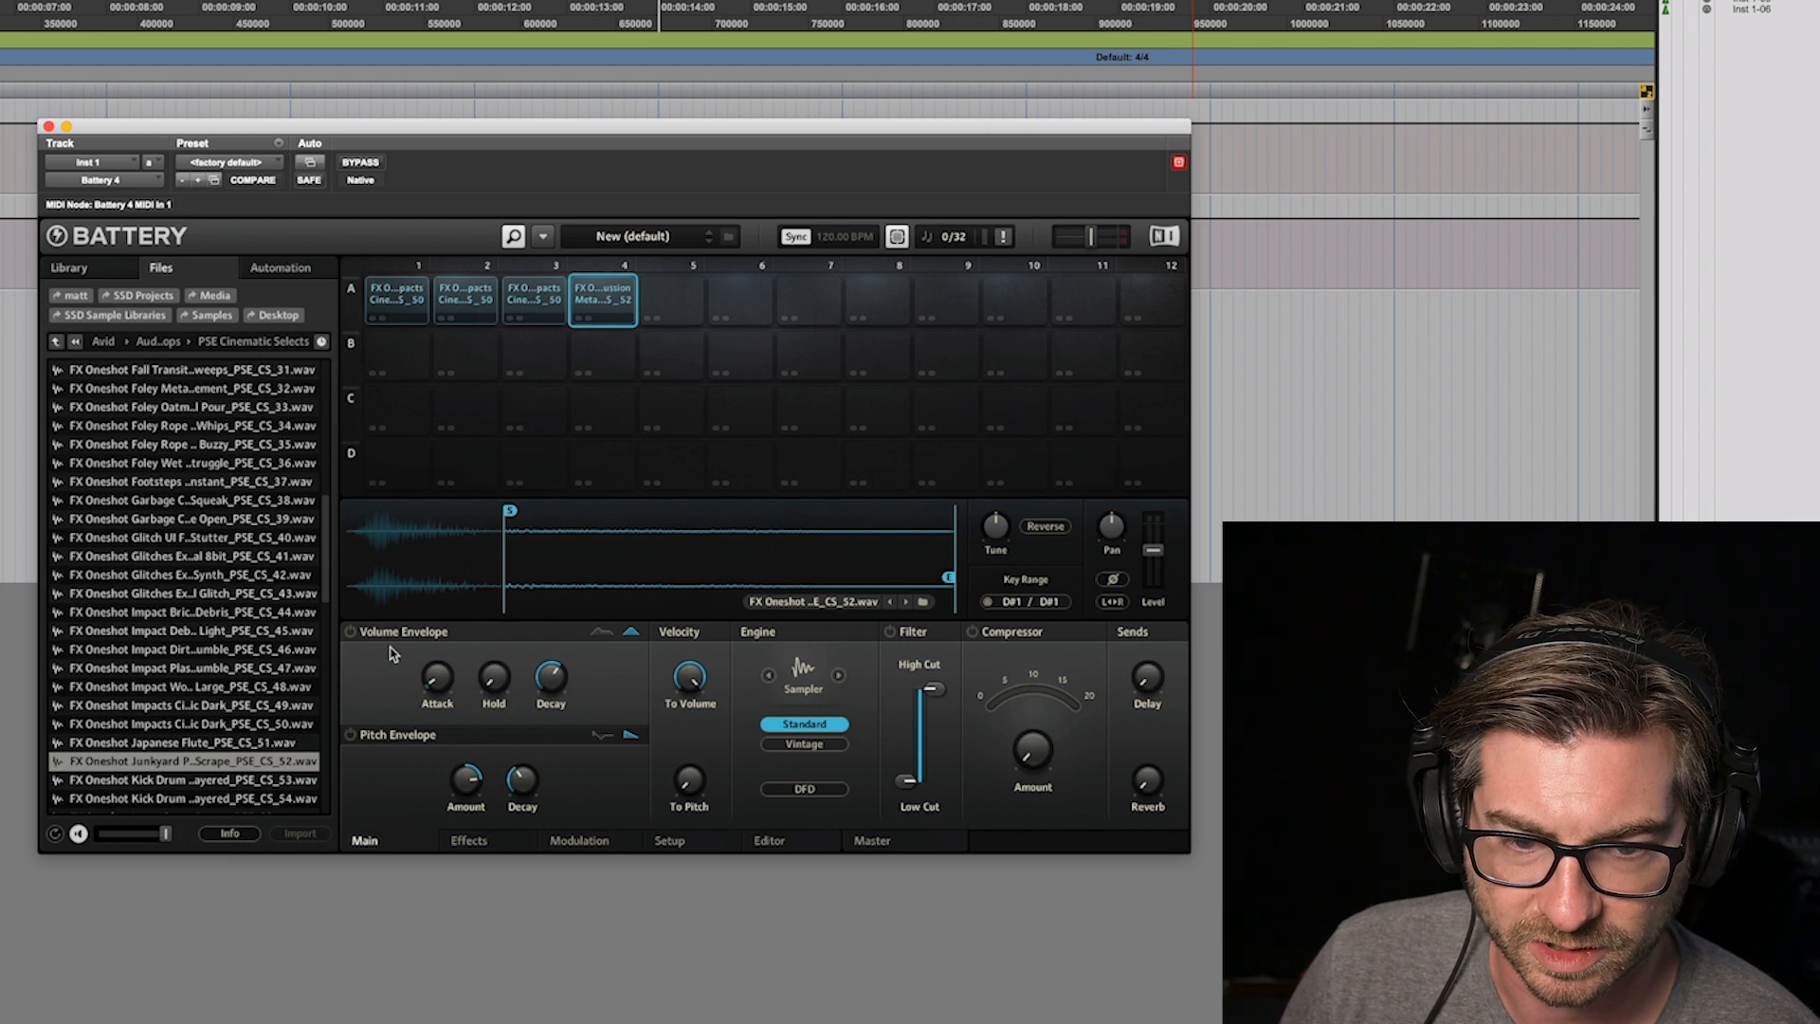
pyautogui.click(598, 637)
pyautogui.click(598, 637)
pyautogui.moveTo(391, 684); pyautogui.dragTo(392, 694)
pyautogui.moveTo(551, 681); pyautogui.dragTo(609, 706)
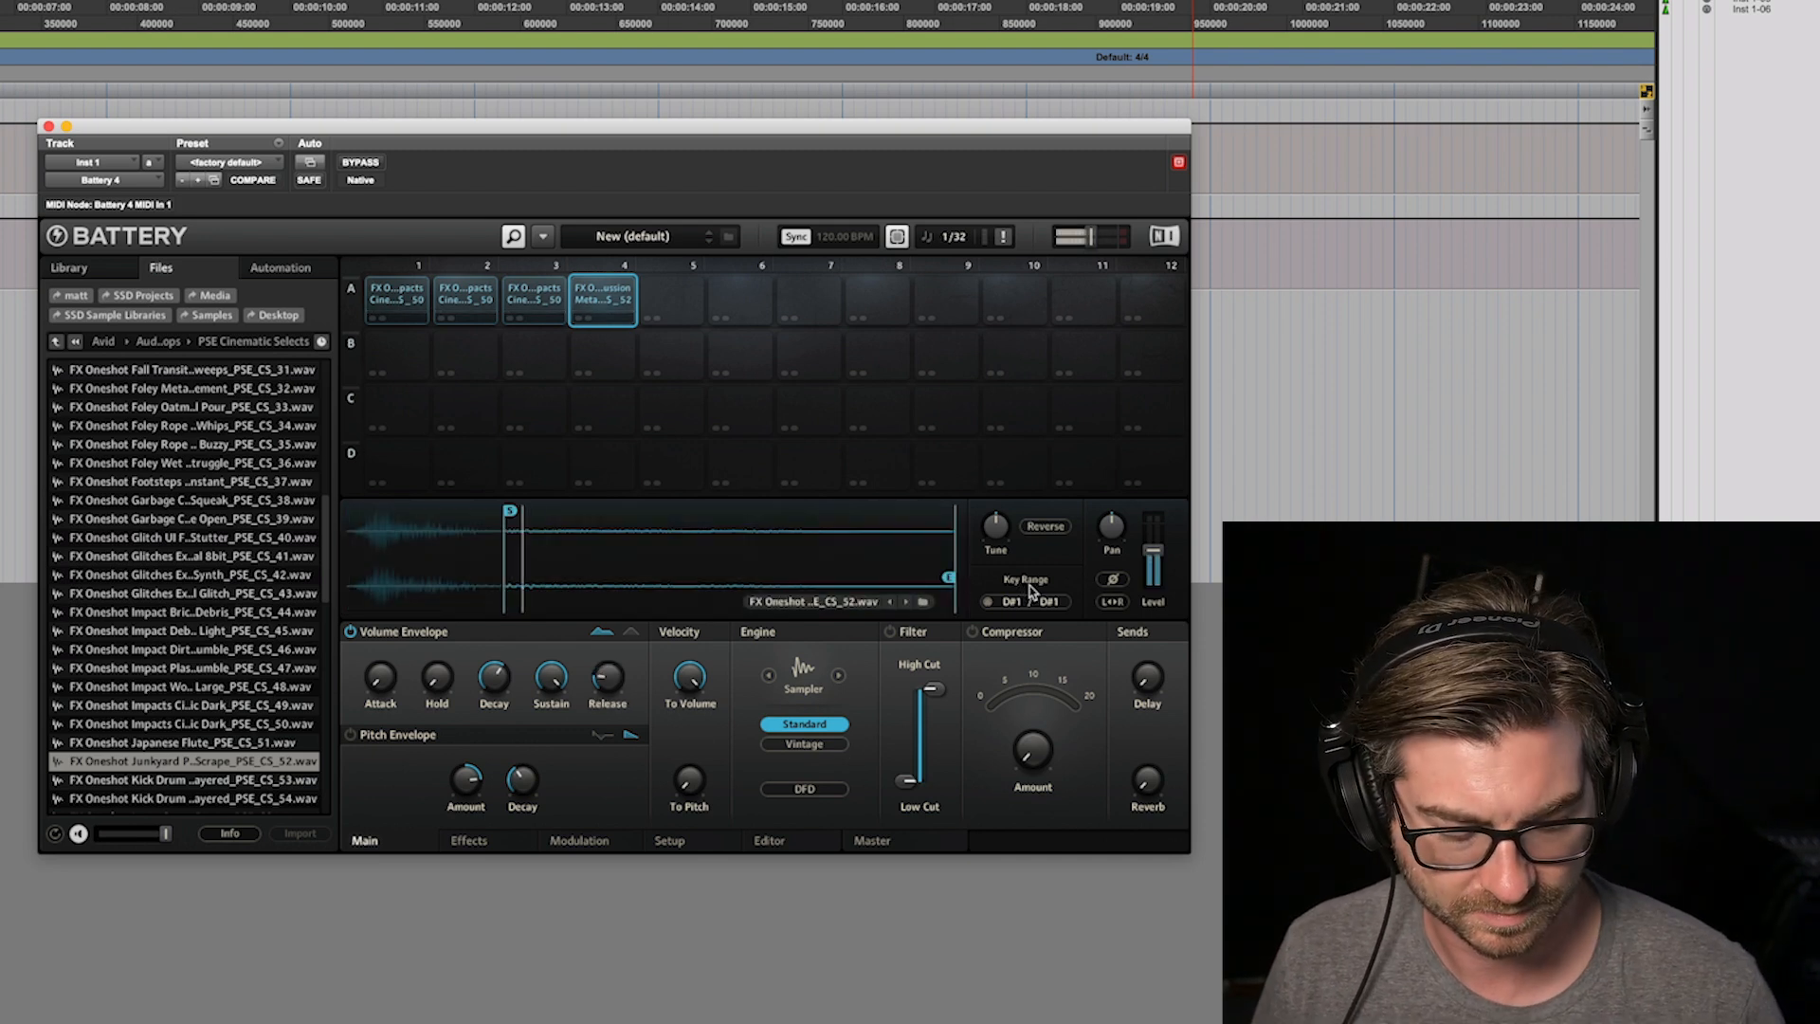
pyautogui.moveTo(1154, 551); pyautogui.dragTo(1154, 531)
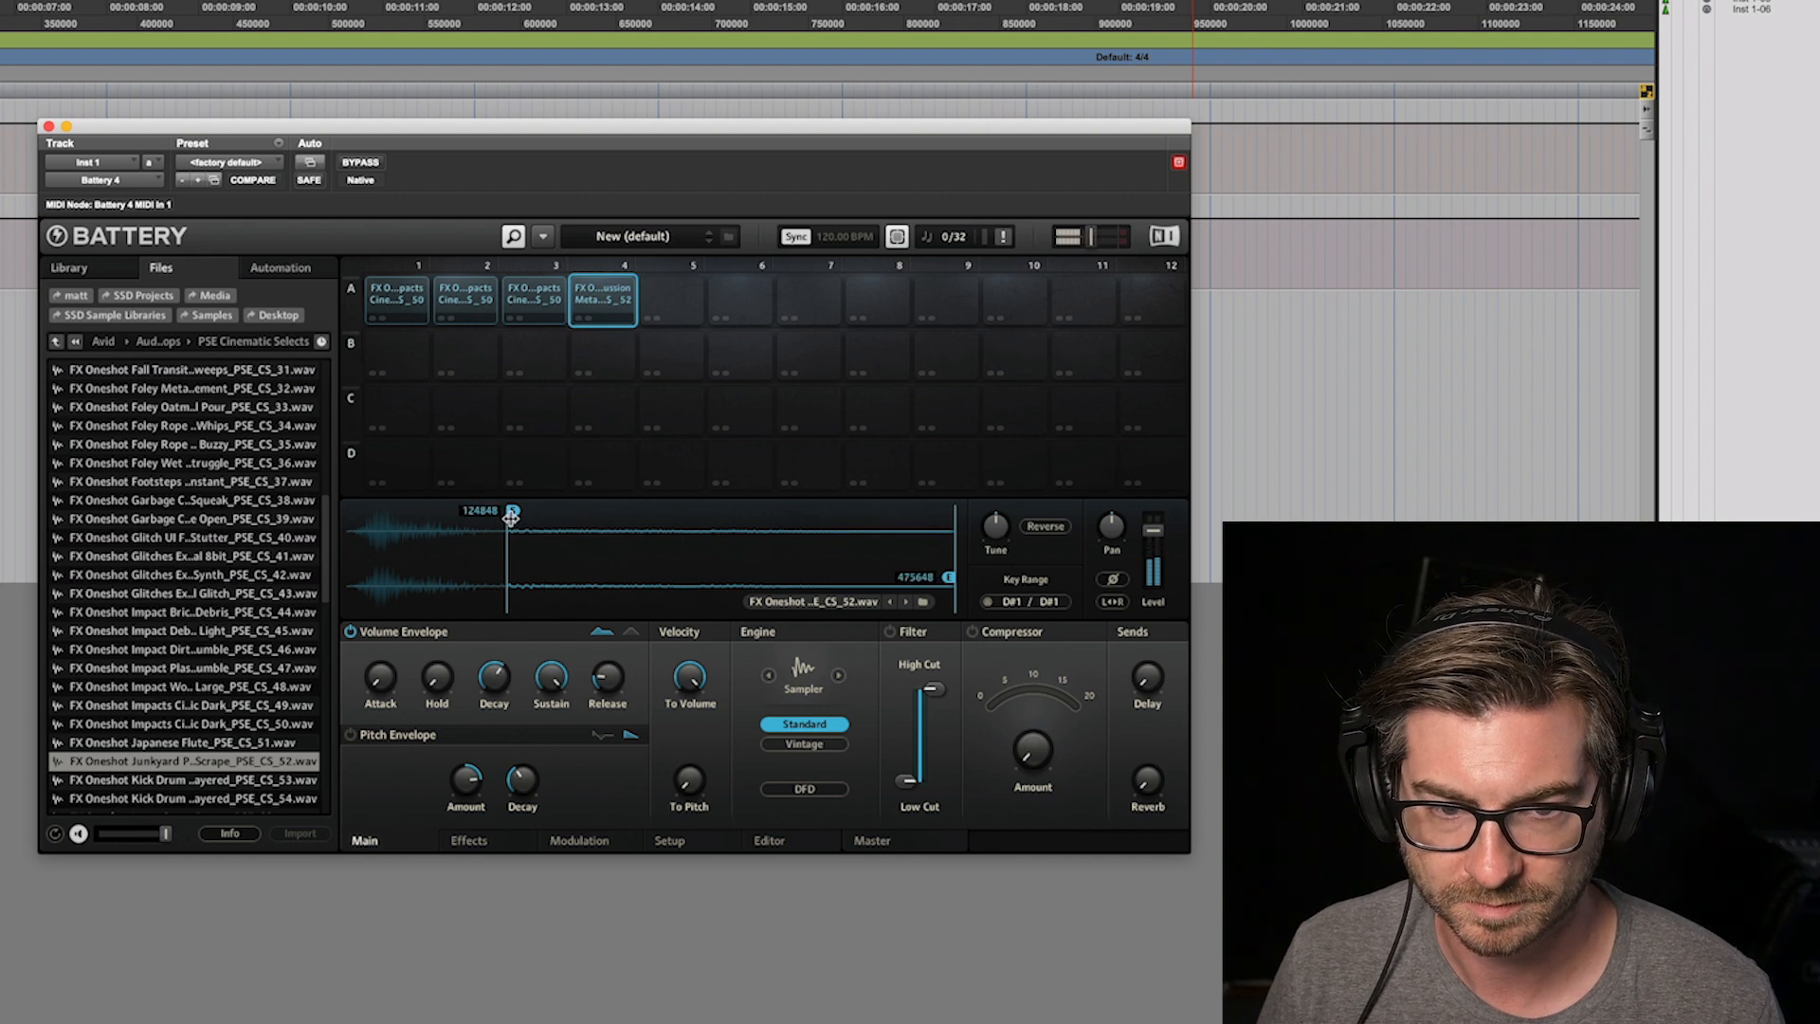
# Step: Trim cell A4 to a short slice of the sample's tail, starting at 160848 and ending at 188422
pyautogui.moveTo(510, 512); pyautogui.dragTo(442, 513)
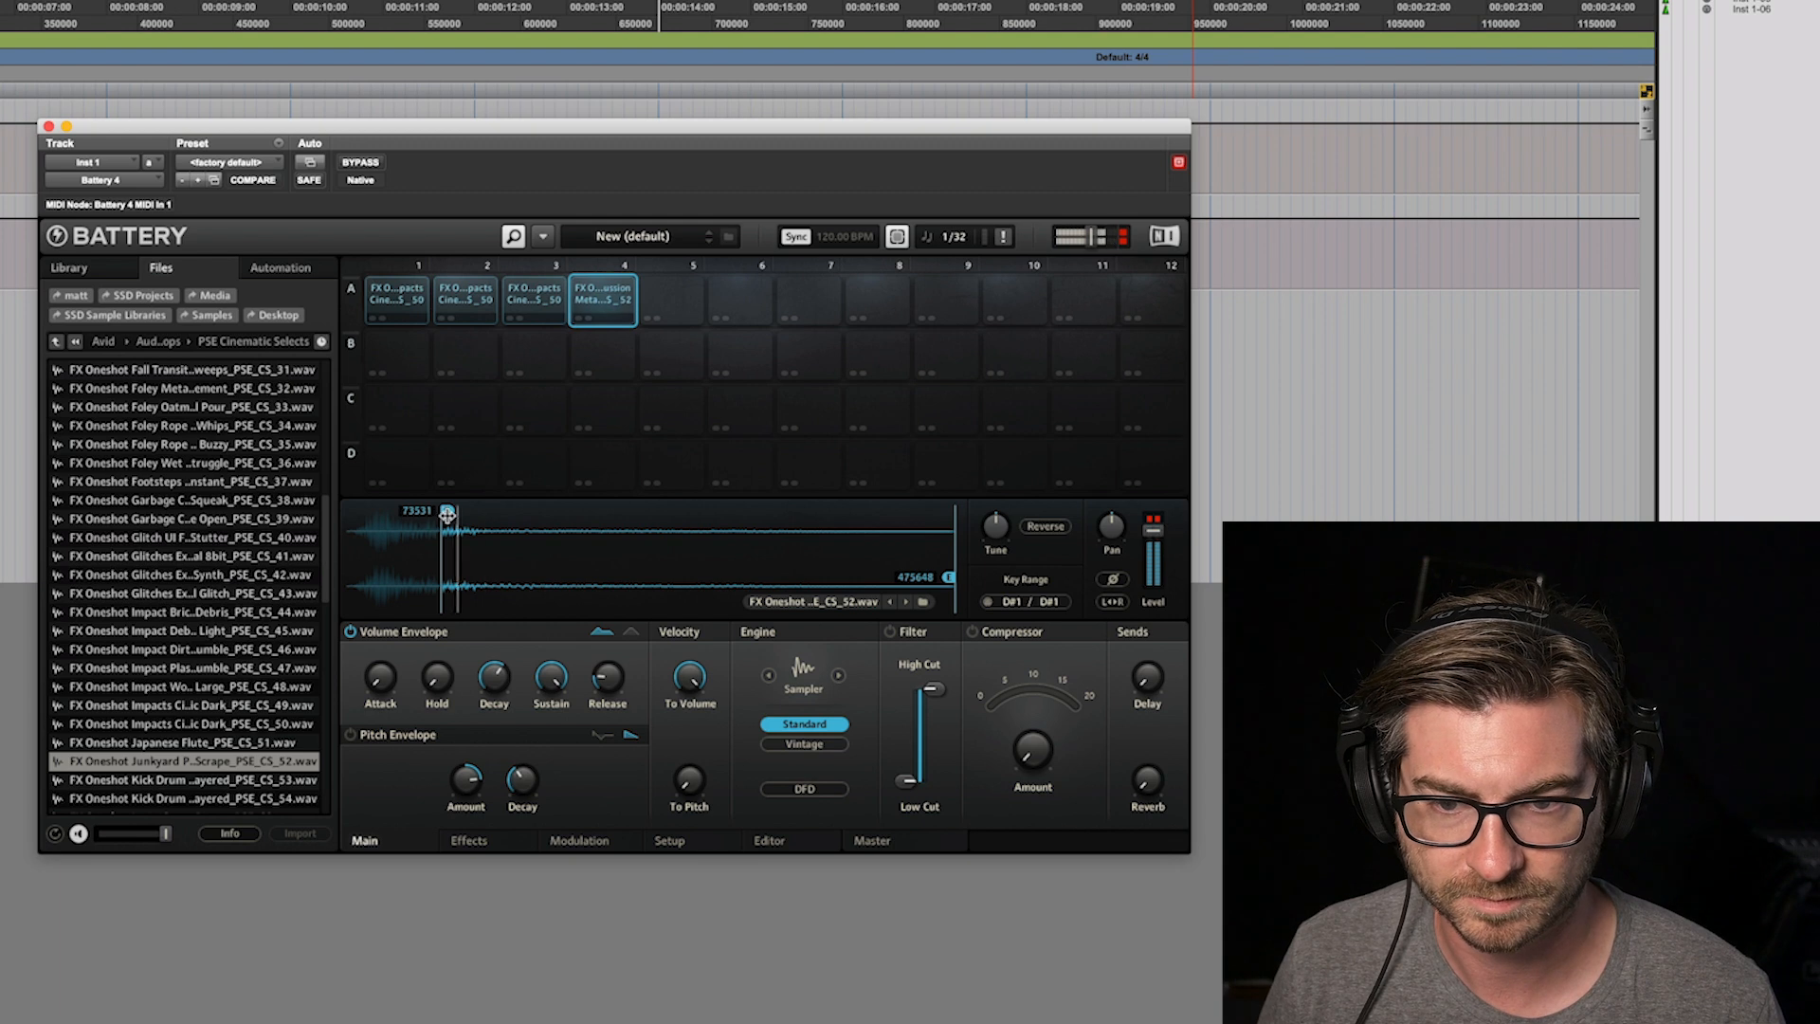
pyautogui.moveTo(448, 513); pyautogui.dragTo(559, 511)
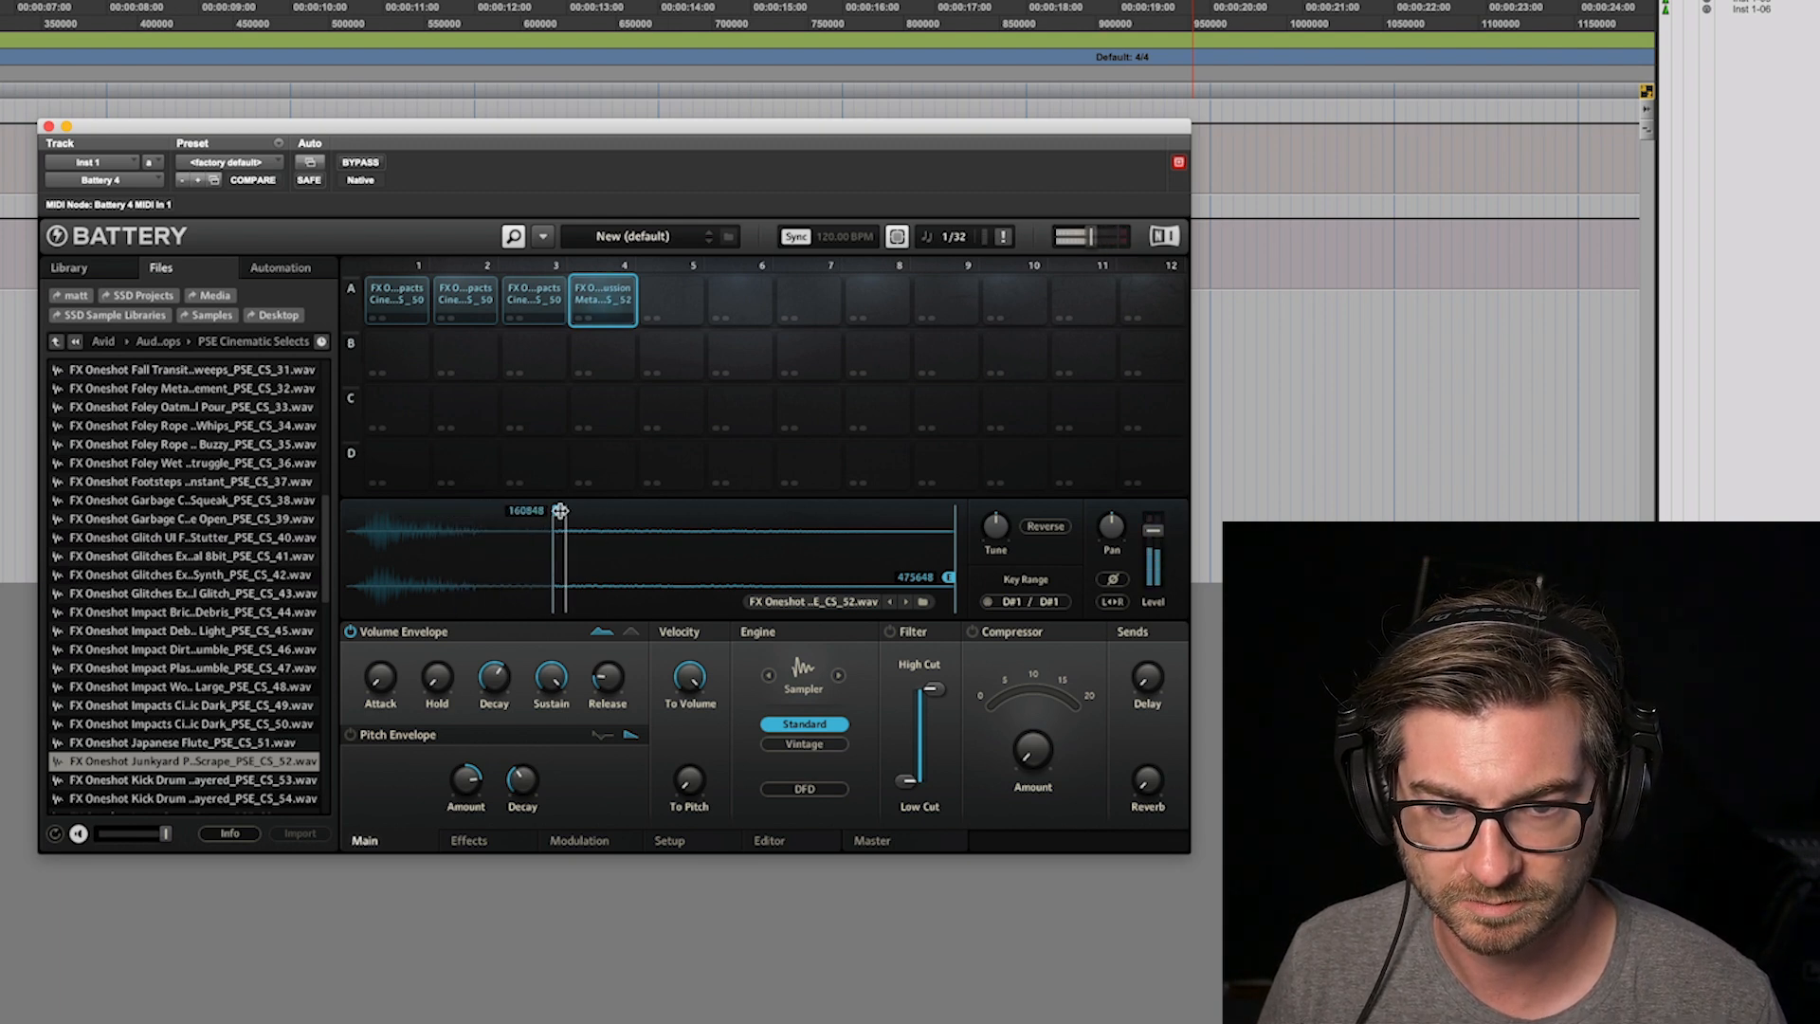
pyautogui.moveTo(948, 576); pyautogui.dragTo(581, 577)
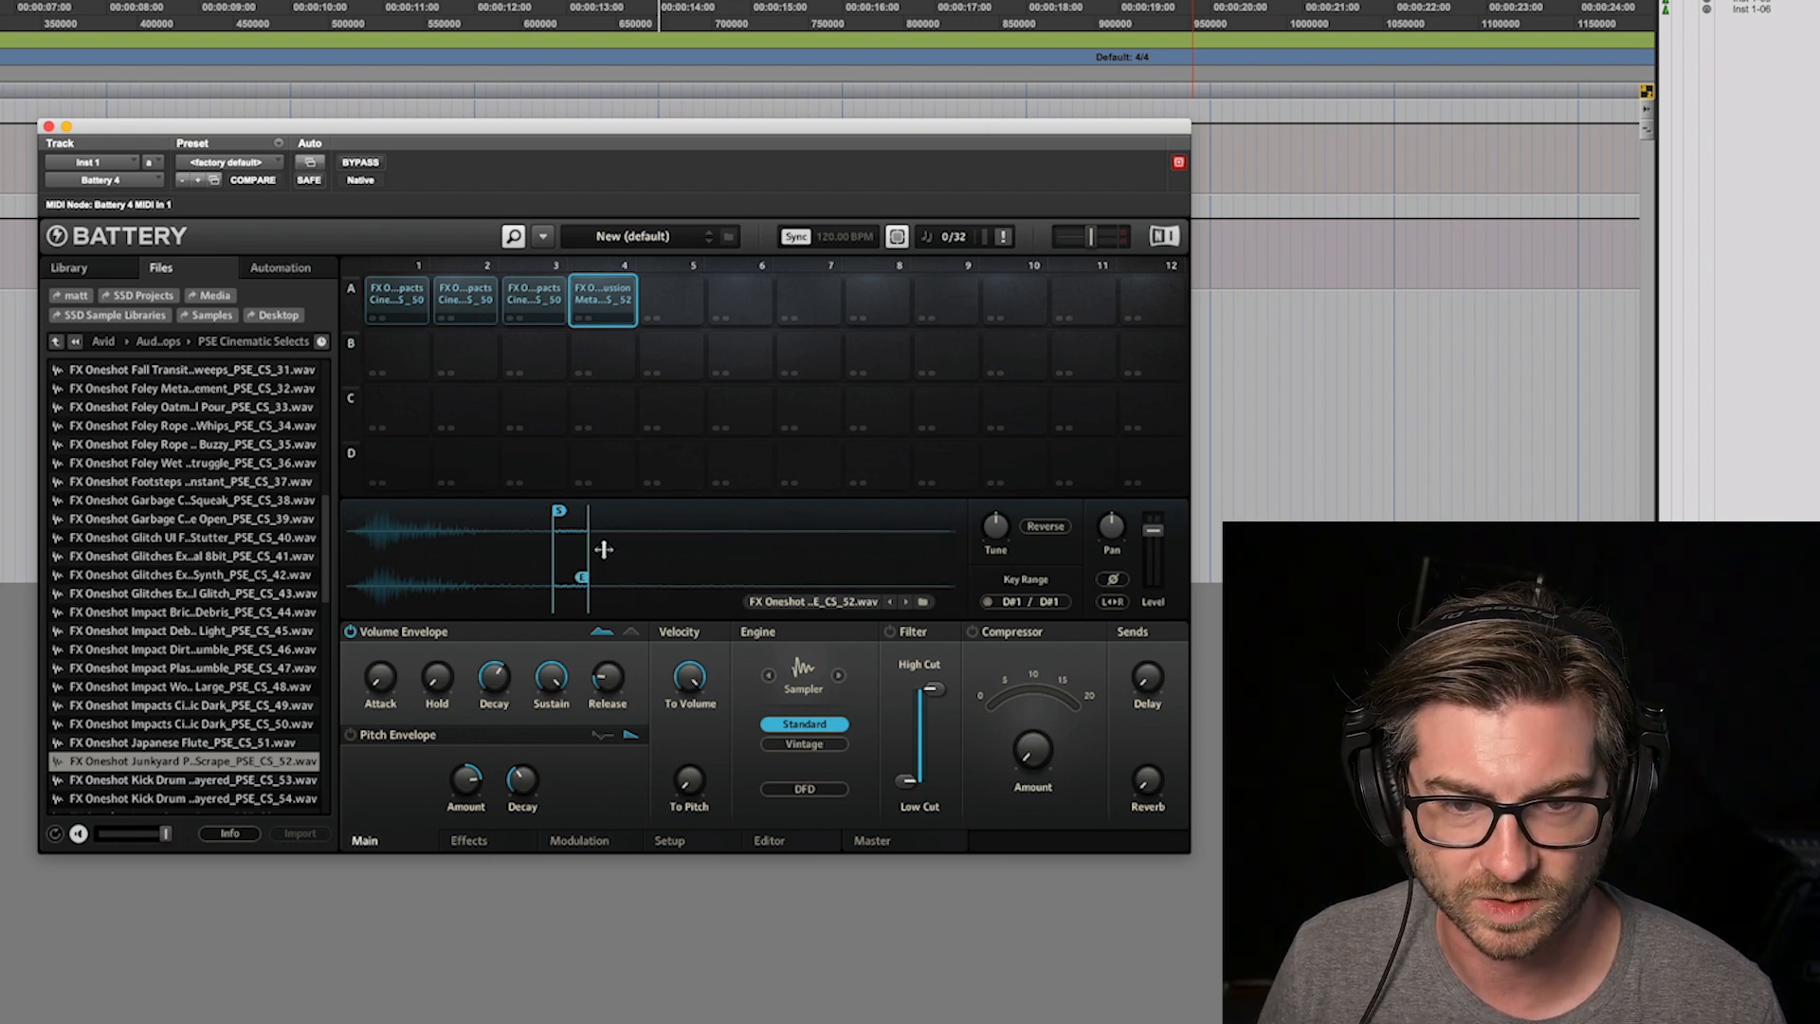
# Step: Shape cell A4 with zero volume sustain, maximum compressor amount and a tuning of -10 semitones
pyautogui.moveTo(553, 680); pyautogui.dragTo(554, 787)
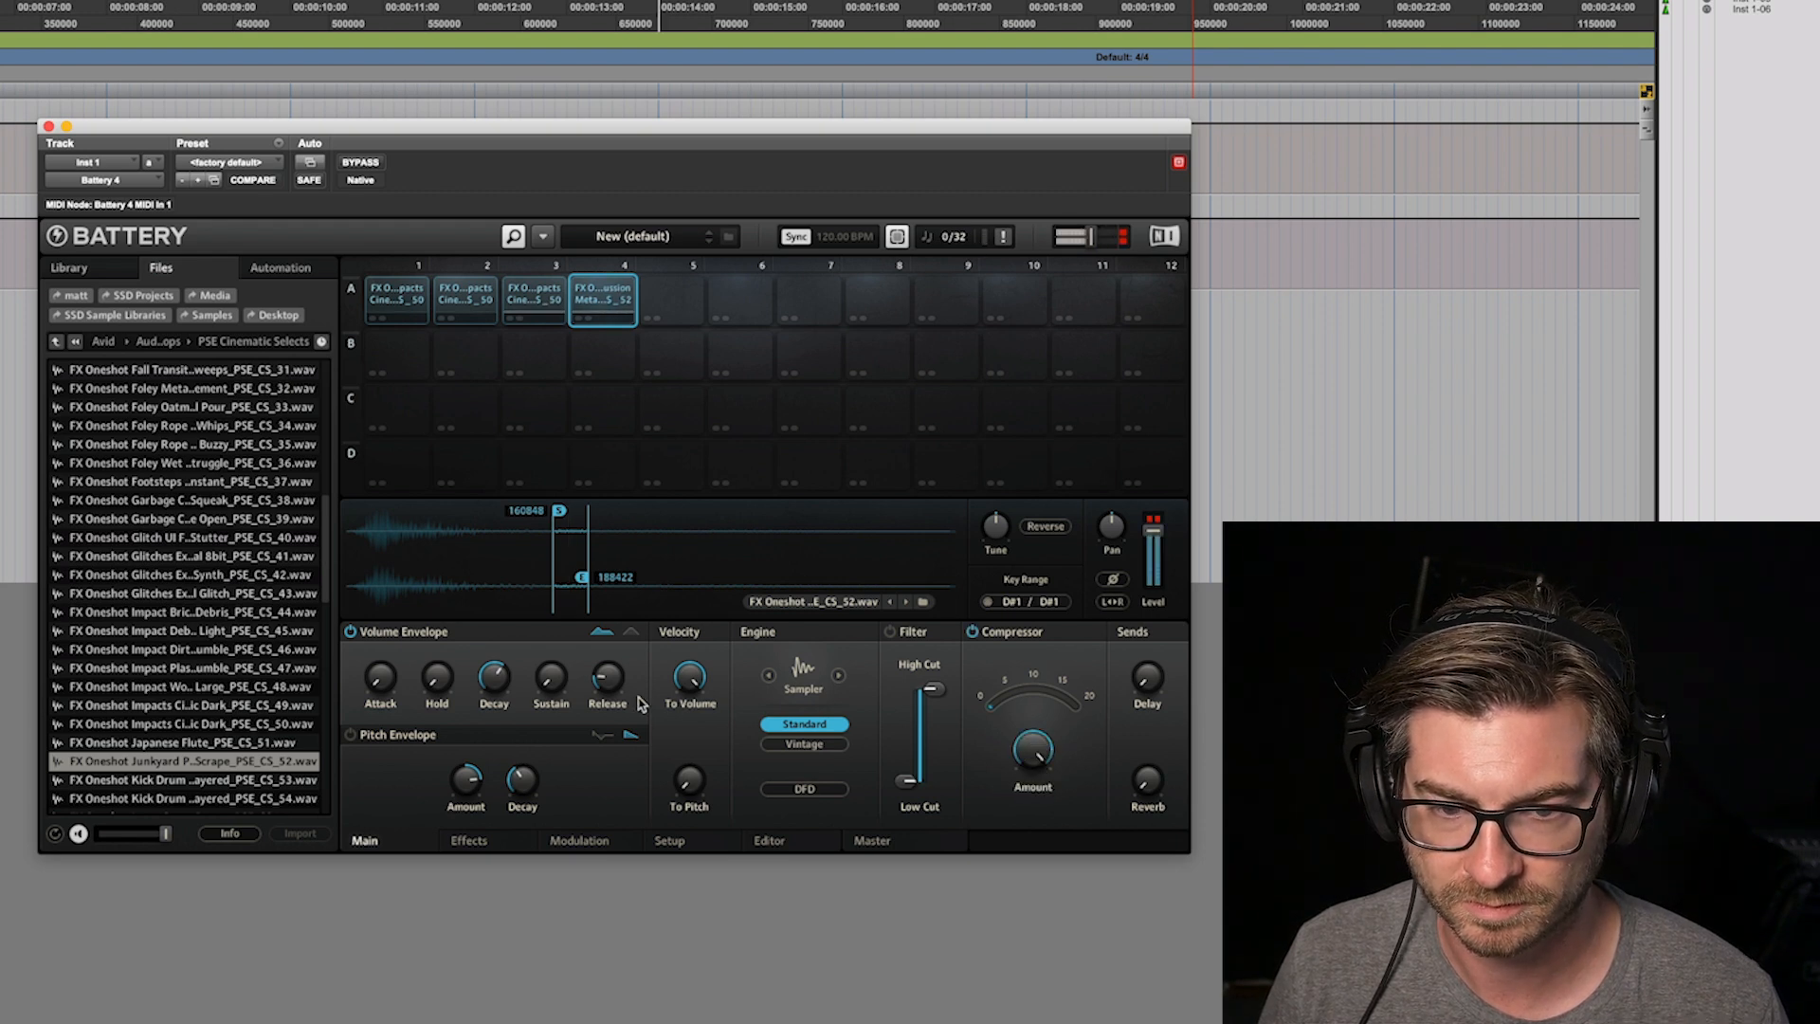
pyautogui.moveTo(390, 670); pyautogui.dragTo(390, 657)
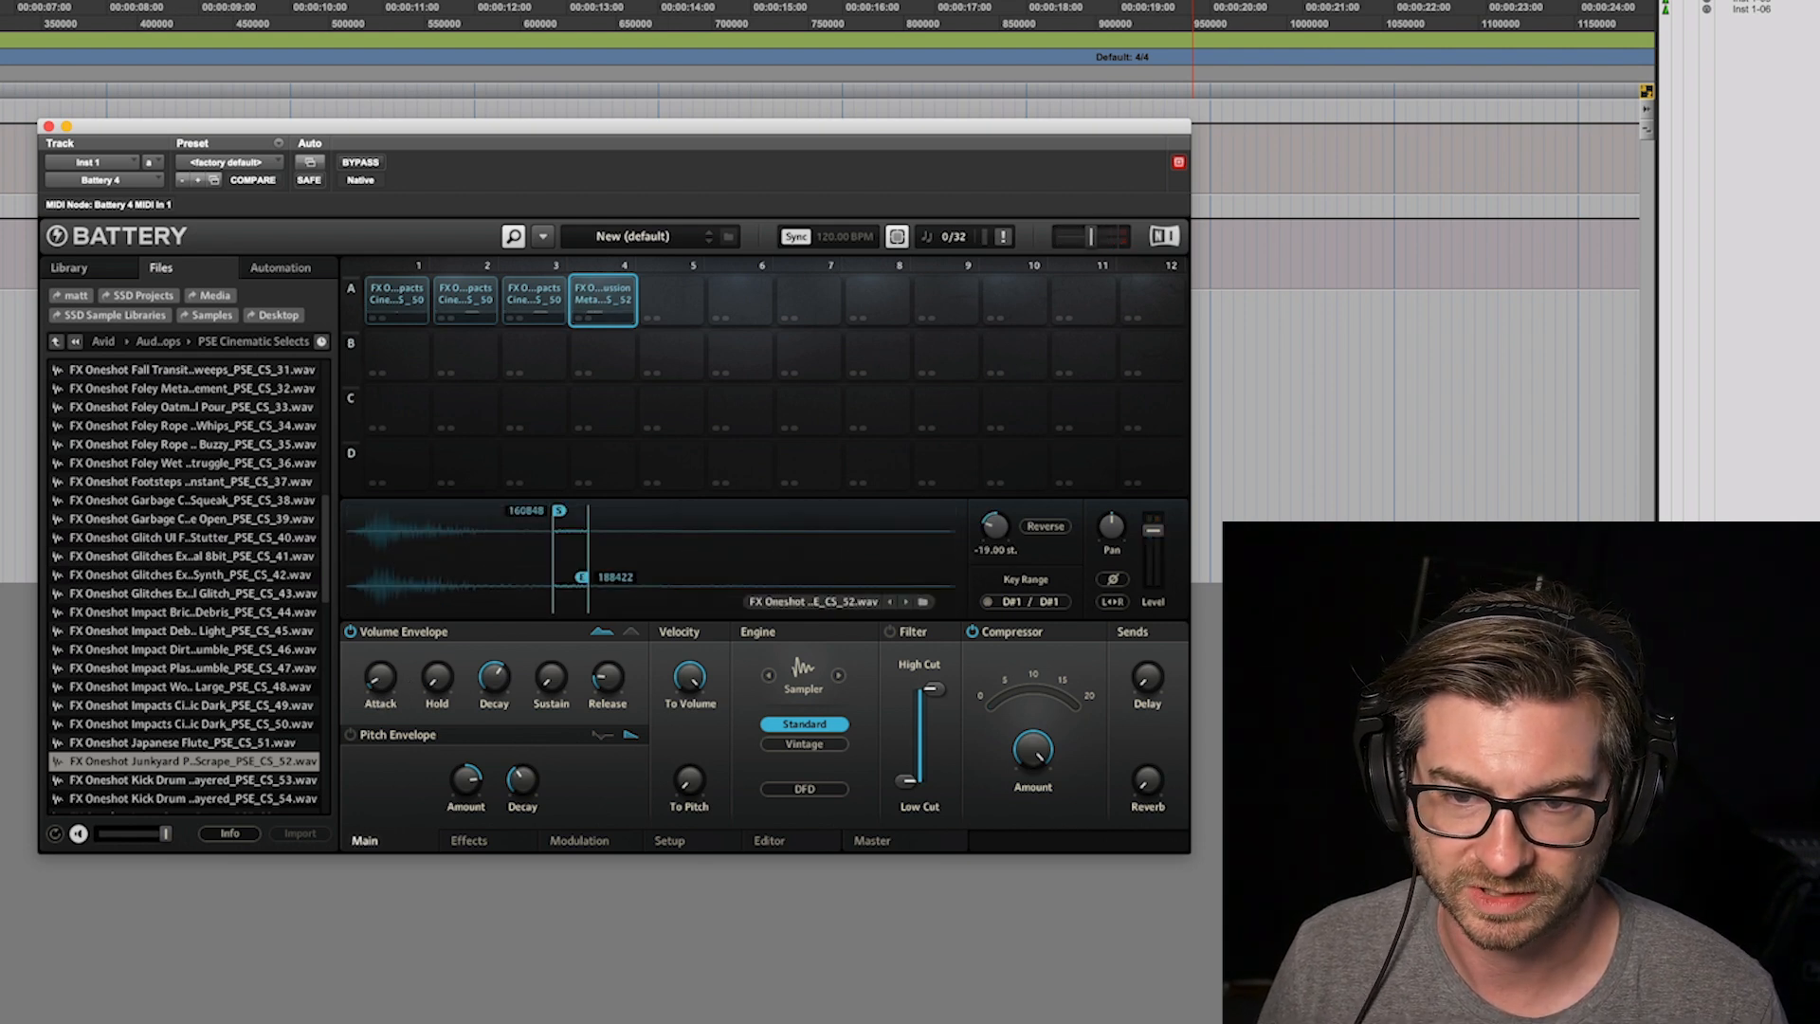
pyautogui.moveTo(996, 530); pyautogui.dragTo(996, 483)
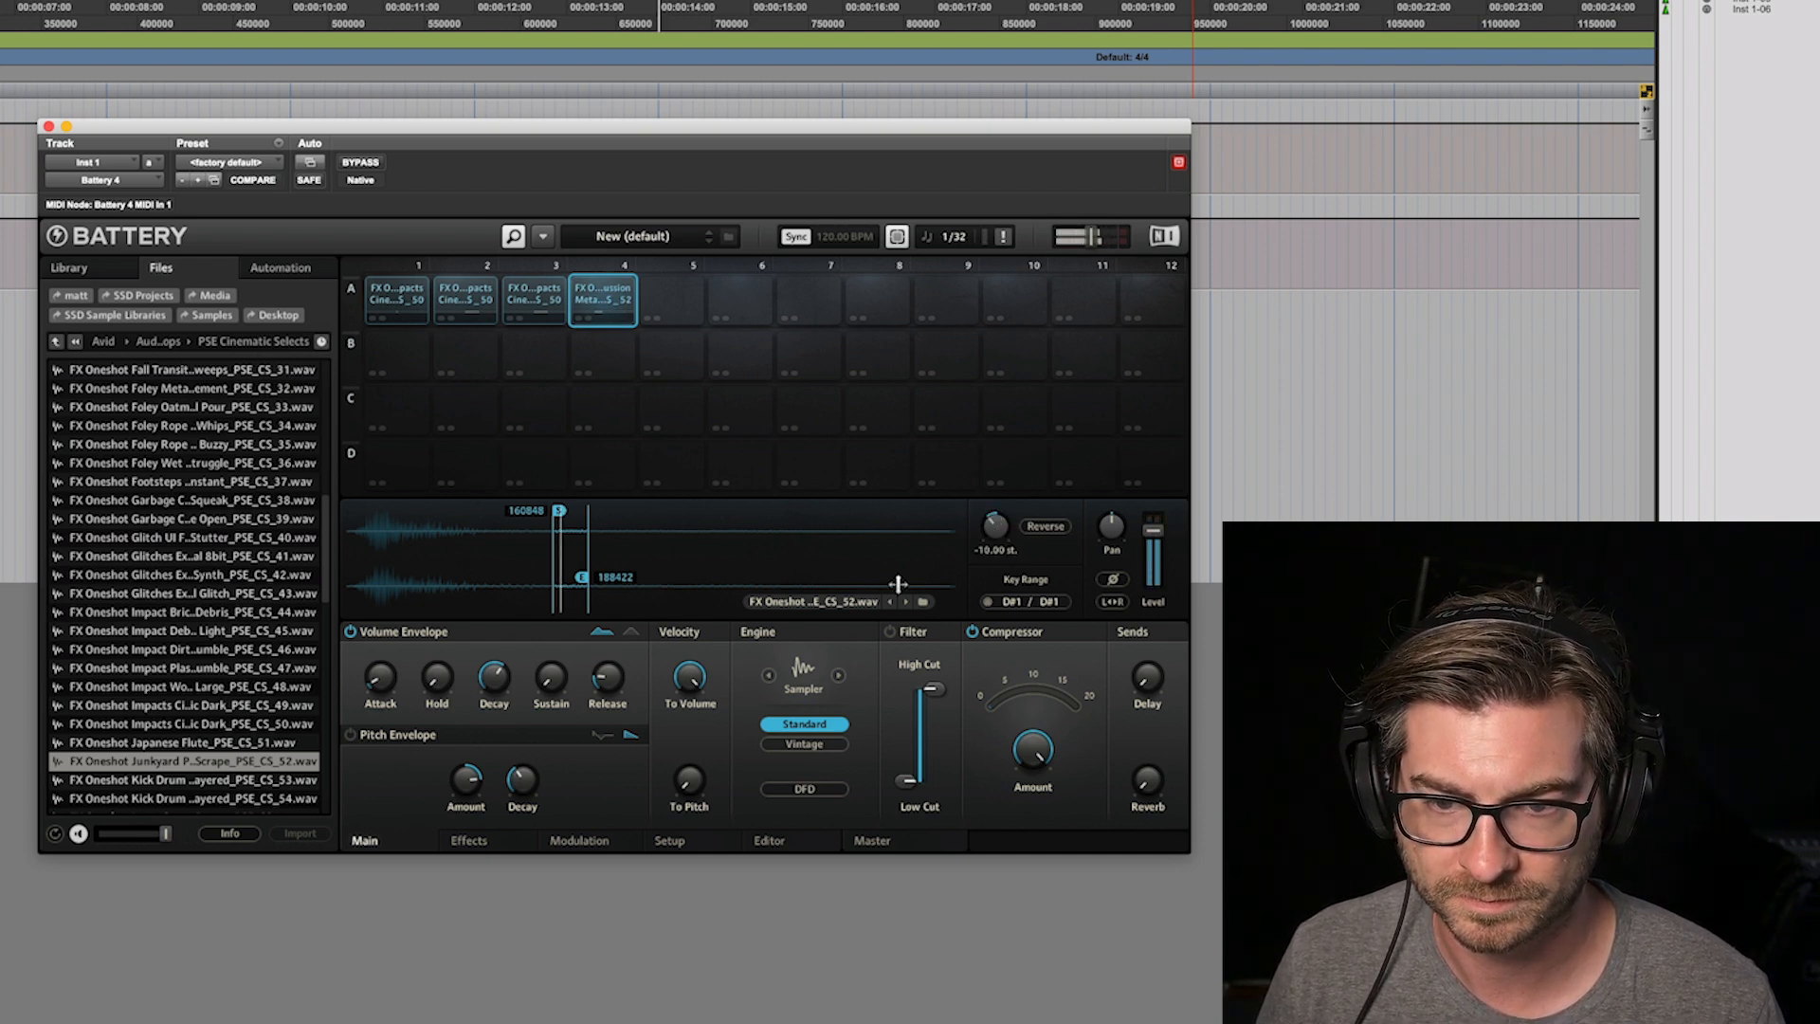
pyautogui.moveTo(494, 677); pyautogui.dragTo(494, 680)
pyautogui.moveTo(380, 676)
pyautogui.mouseDown()
pyautogui.moveTo(424, 683)
pyautogui.moveTo(386, 663)
pyautogui.mouseUp()
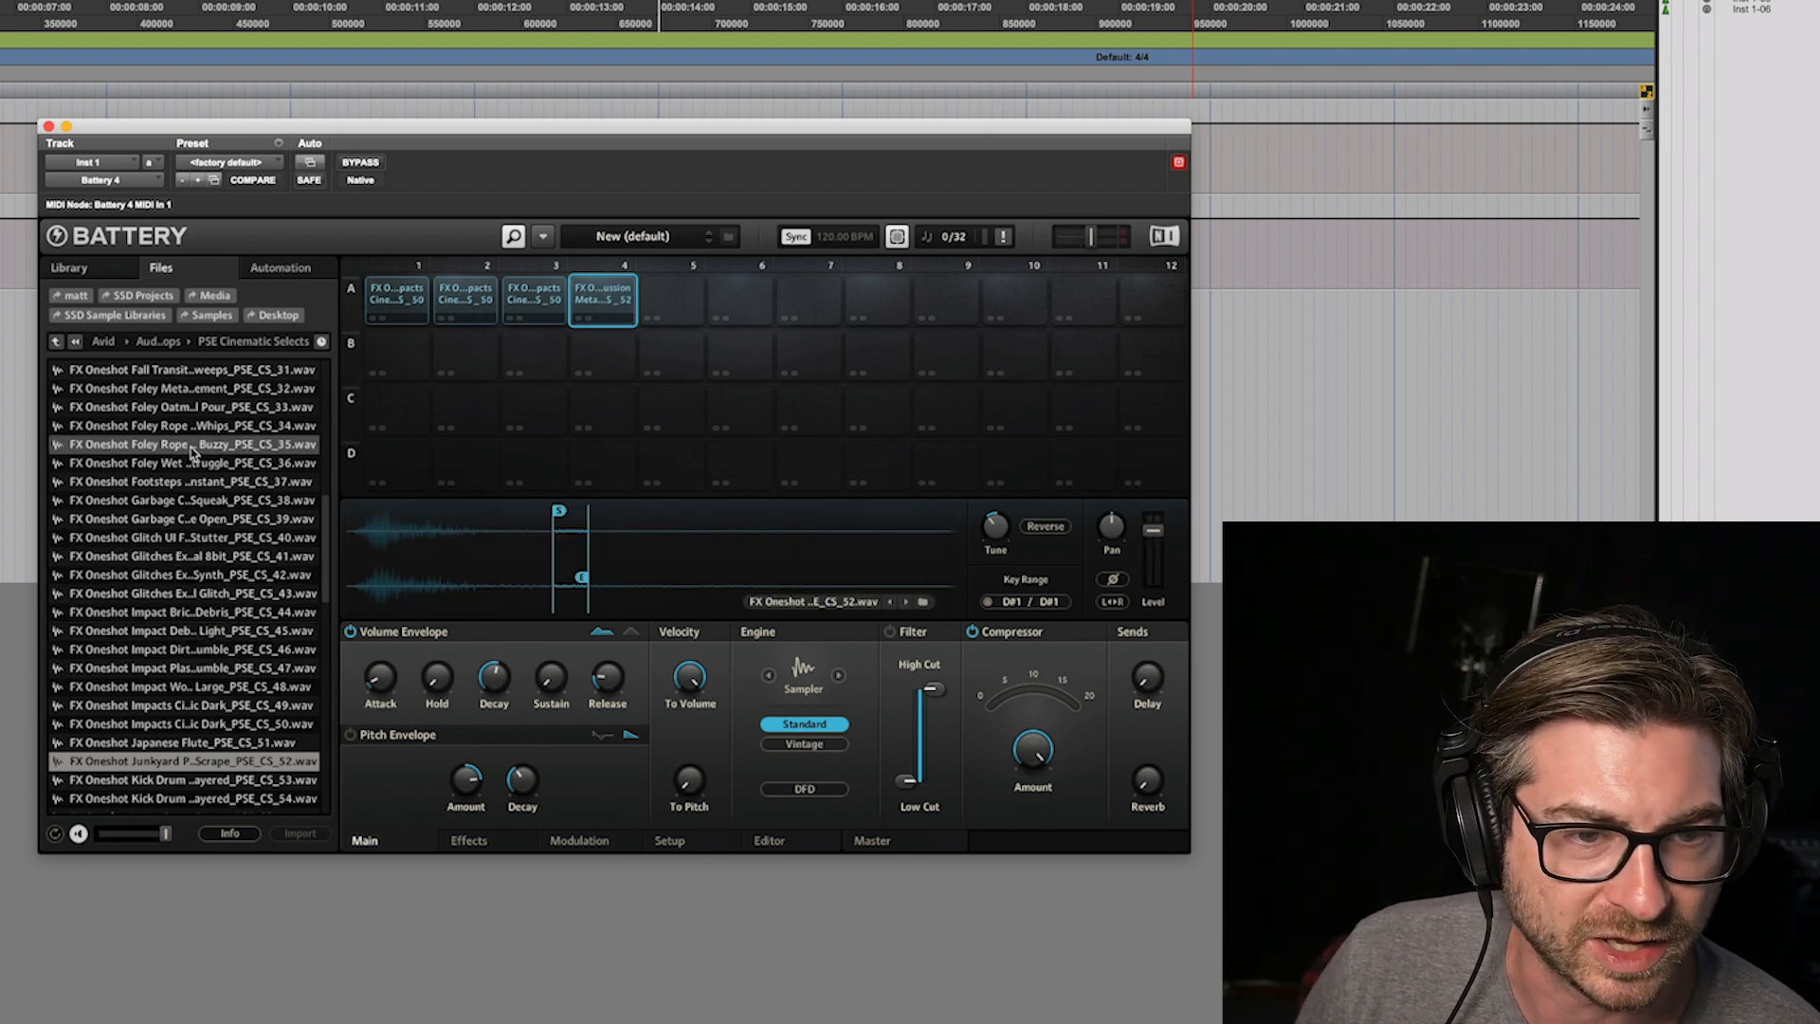
# Step: Audition the Foley metal movement one-shot (PSE_CS_32) and load it into cell A5
pyautogui.scroll(1, 201, 453)
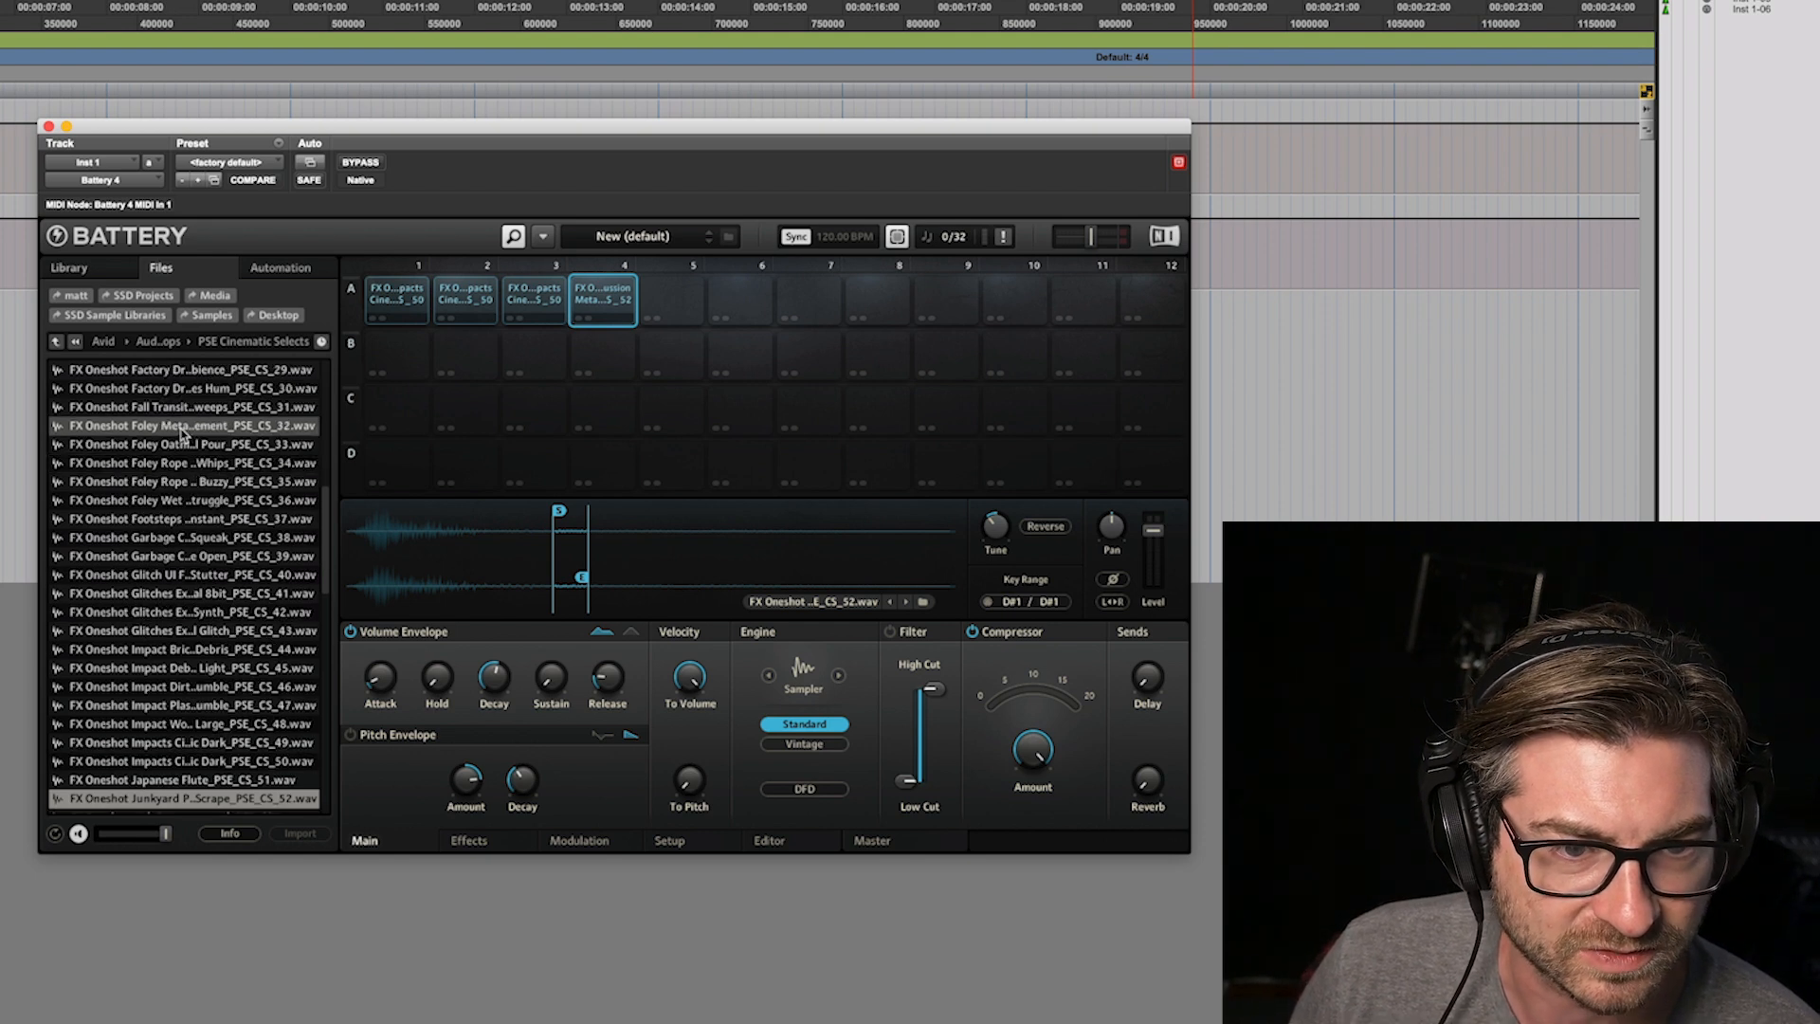
pyautogui.click(183, 428)
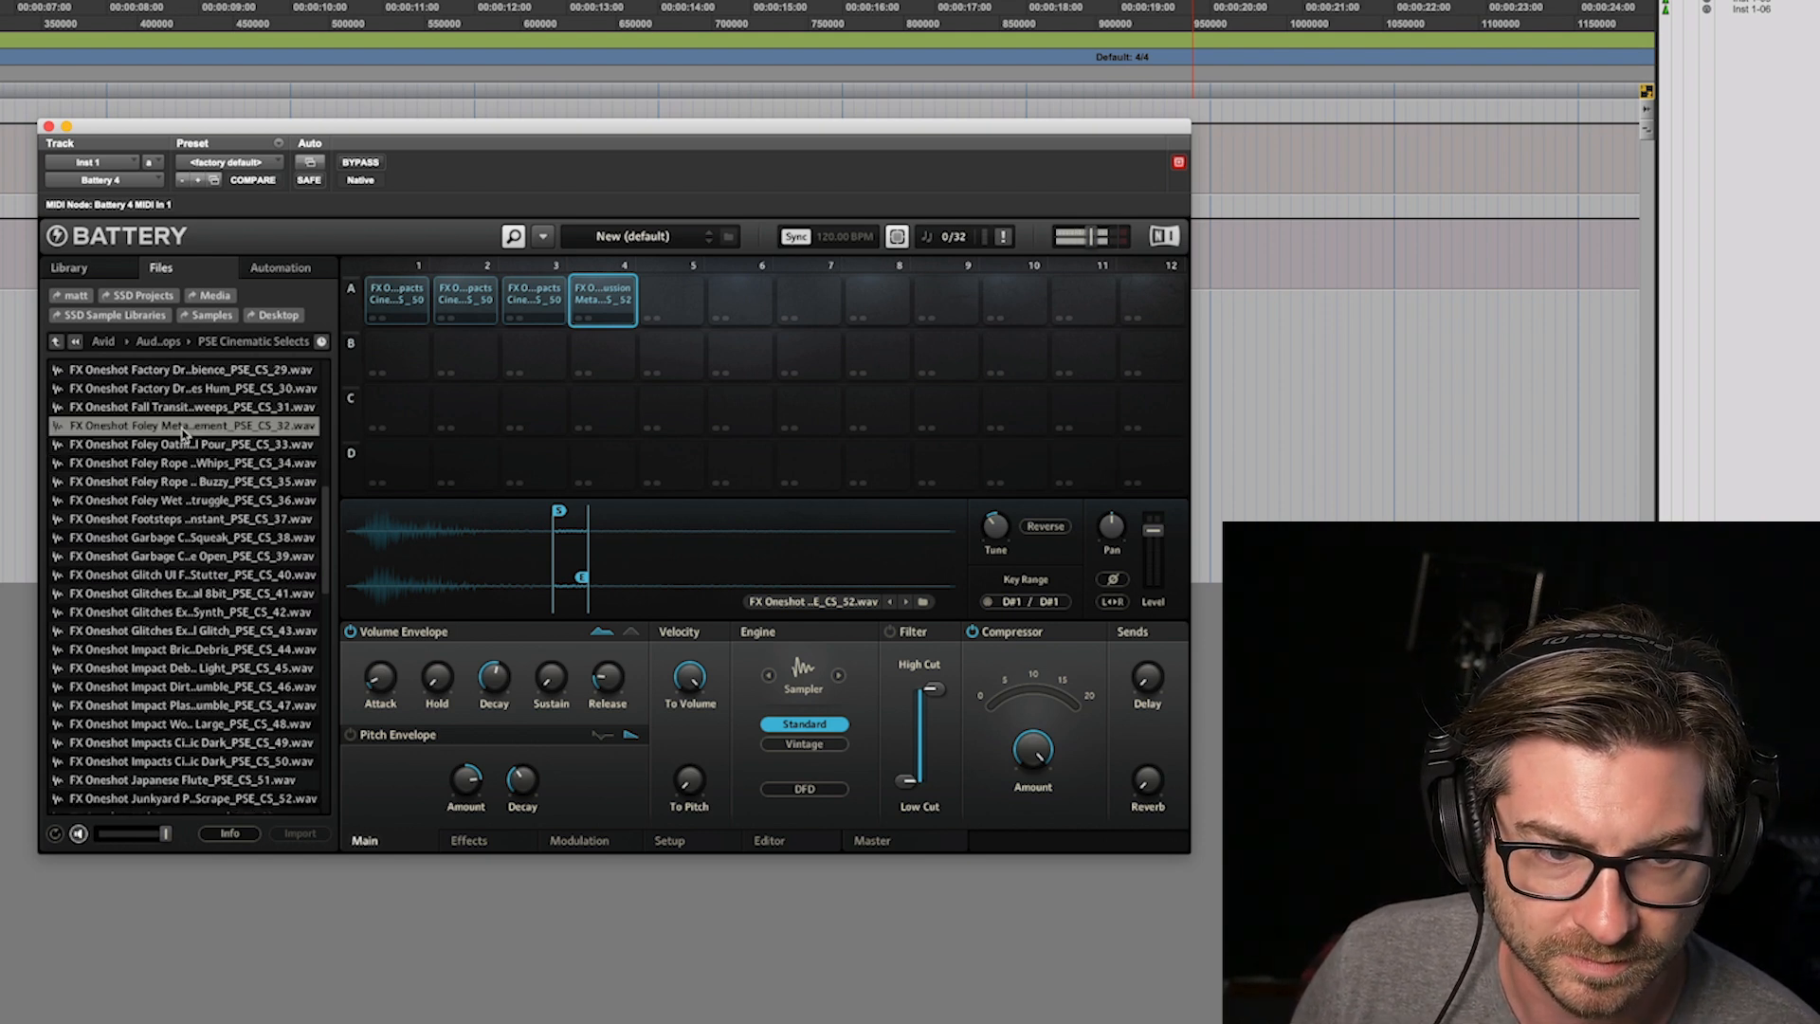
pyautogui.moveTo(175, 433); pyautogui.dragTo(675, 308)
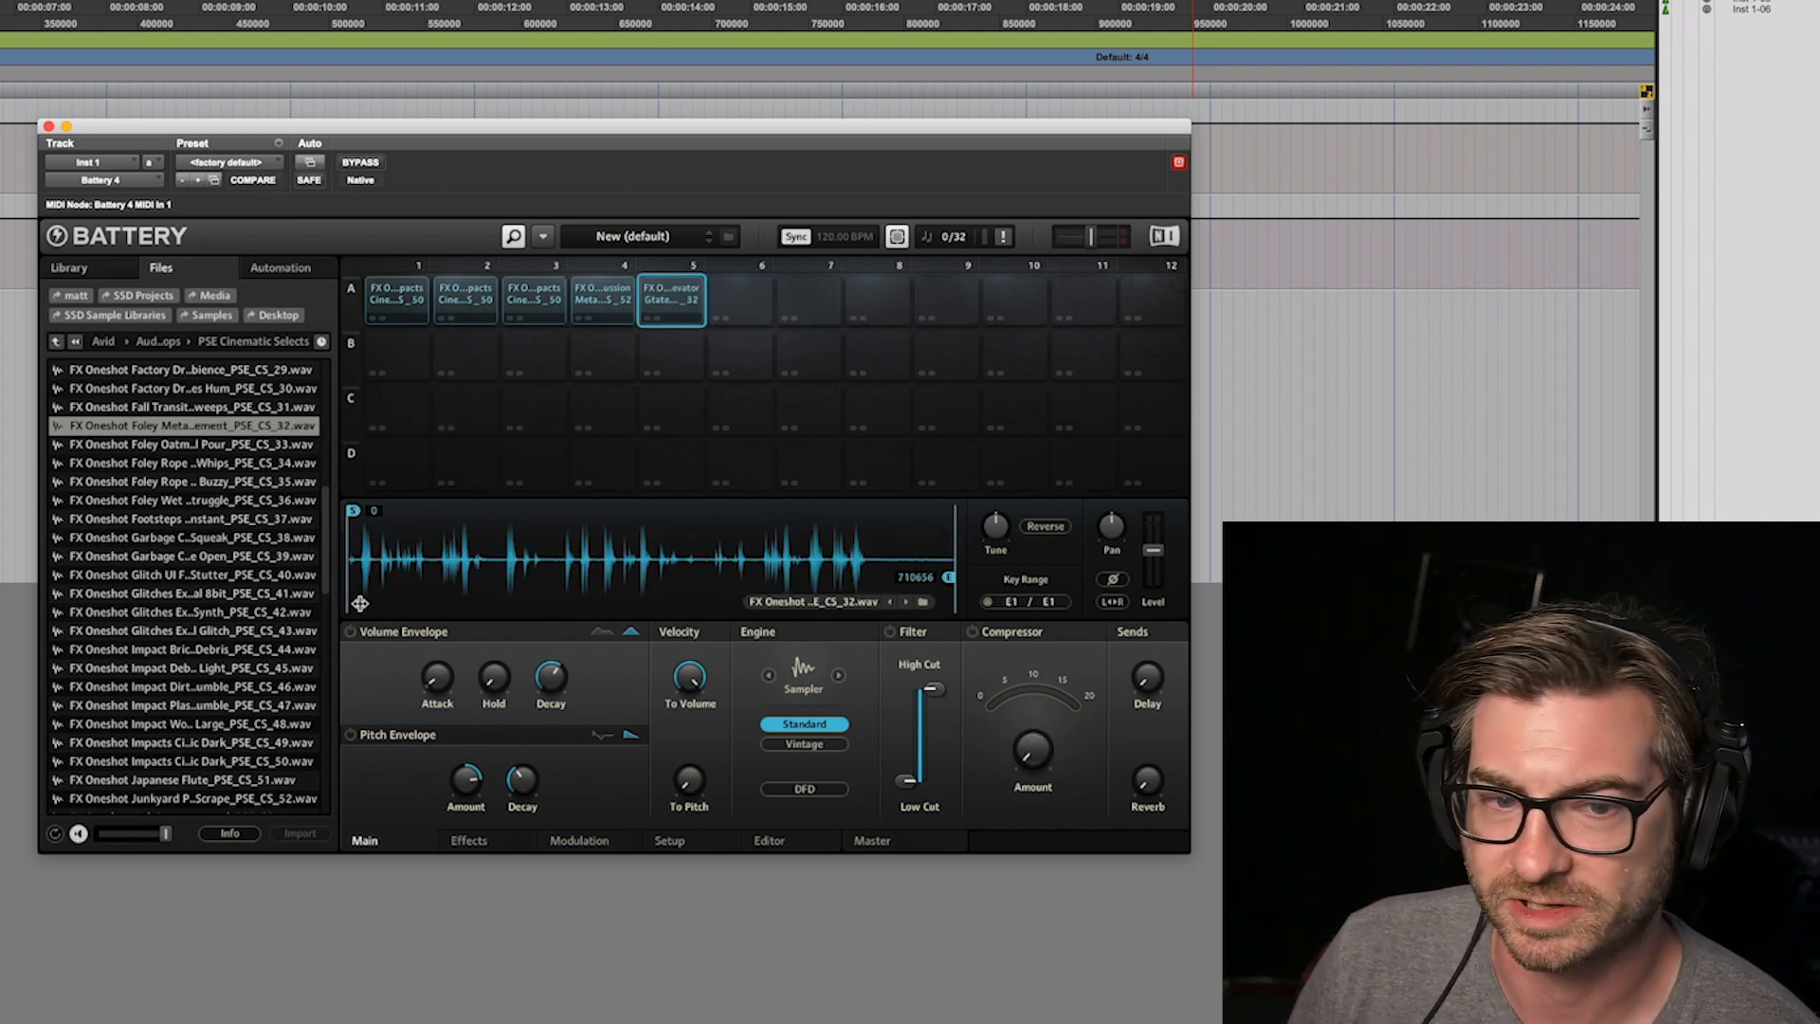
# Step: Give cell A5 a volume envelope with 0 ms attack, short decay and zero sustain, and move its sample start to the first hit
pyautogui.click(600, 633)
pyautogui.moveTo(379, 671); pyautogui.dragTo(379, 682)
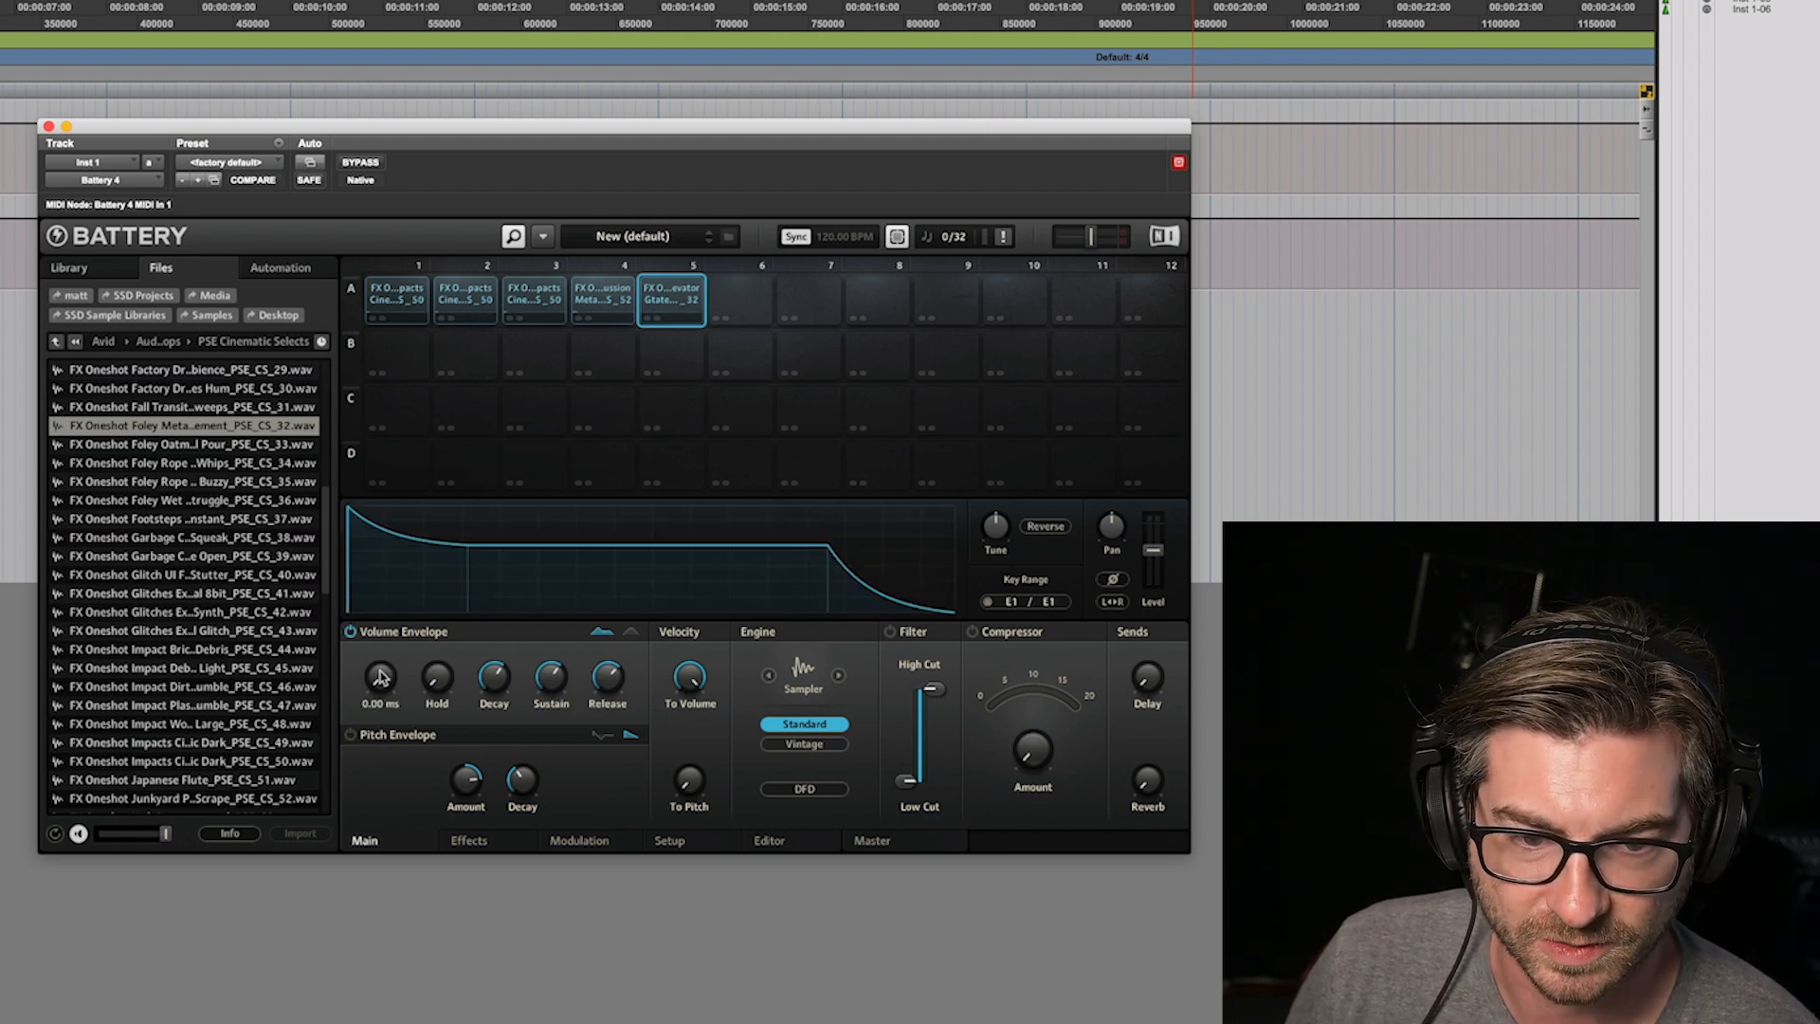
pyautogui.moveTo(550, 677); pyautogui.dragTo(494, 695)
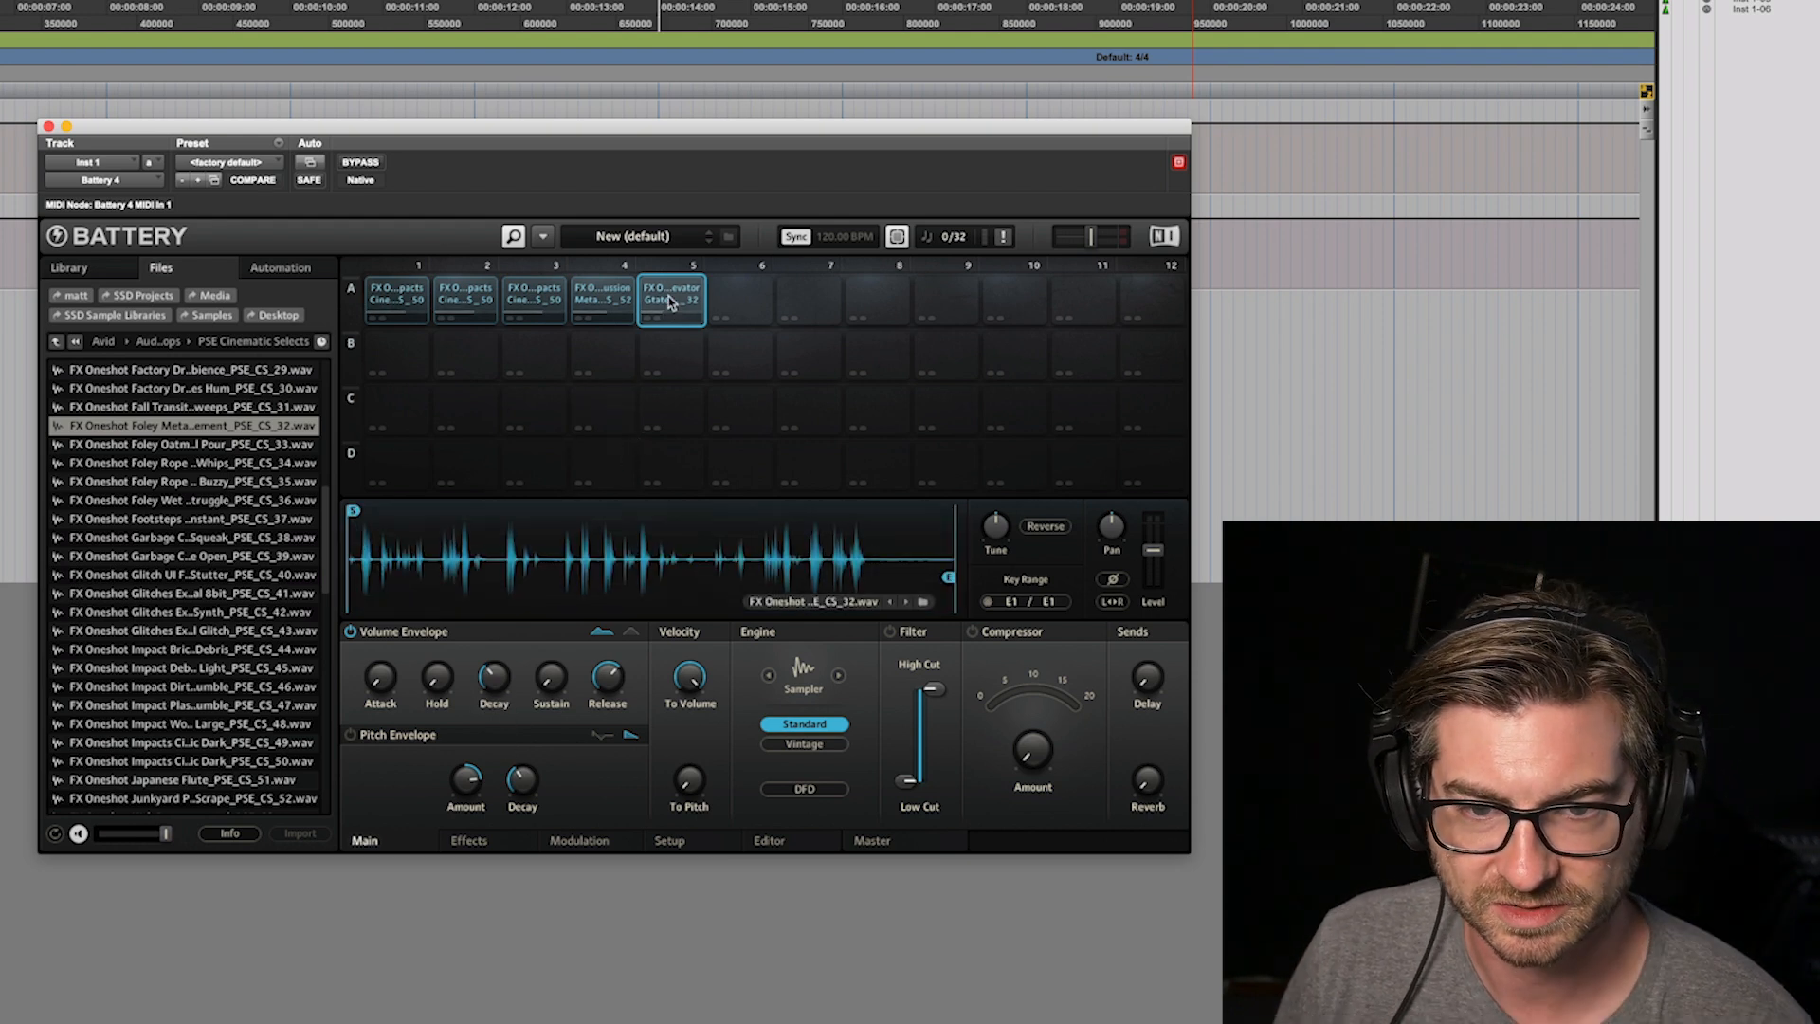
pyautogui.moveTo(355, 517); pyautogui.dragTo(371, 517)
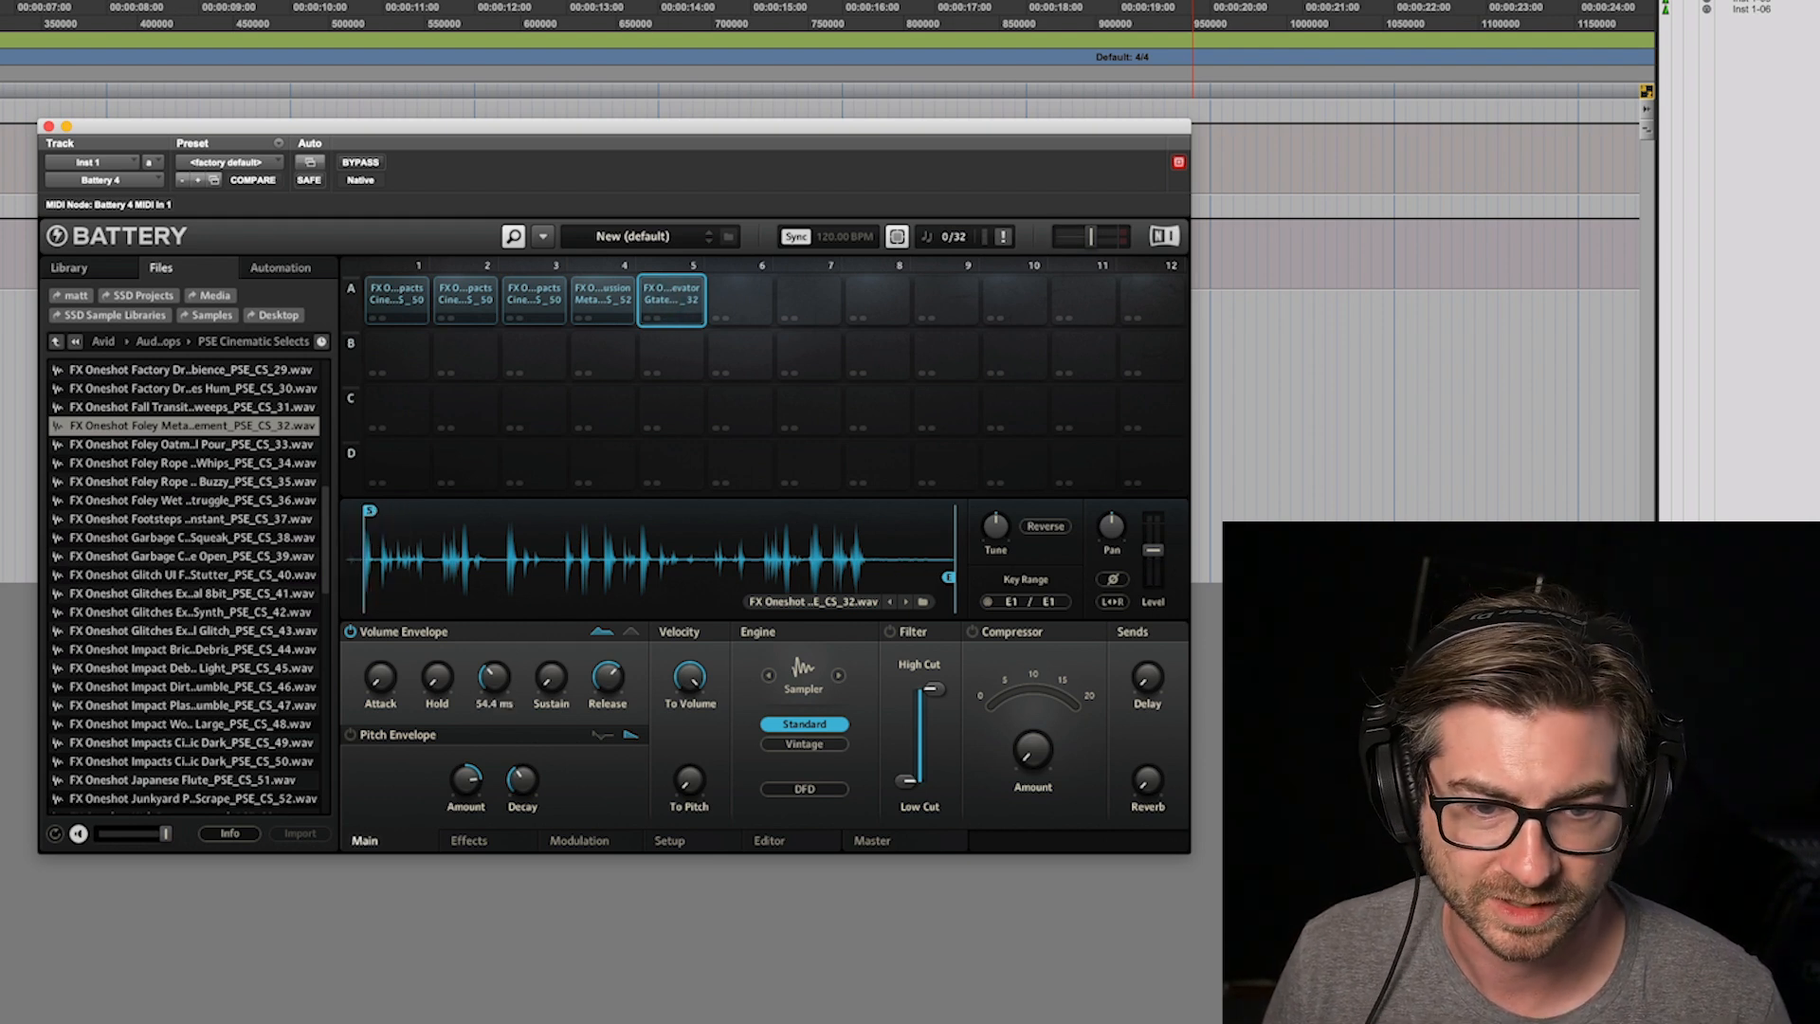
pyautogui.moveTo(504, 681); pyautogui.dragTo(504, 701)
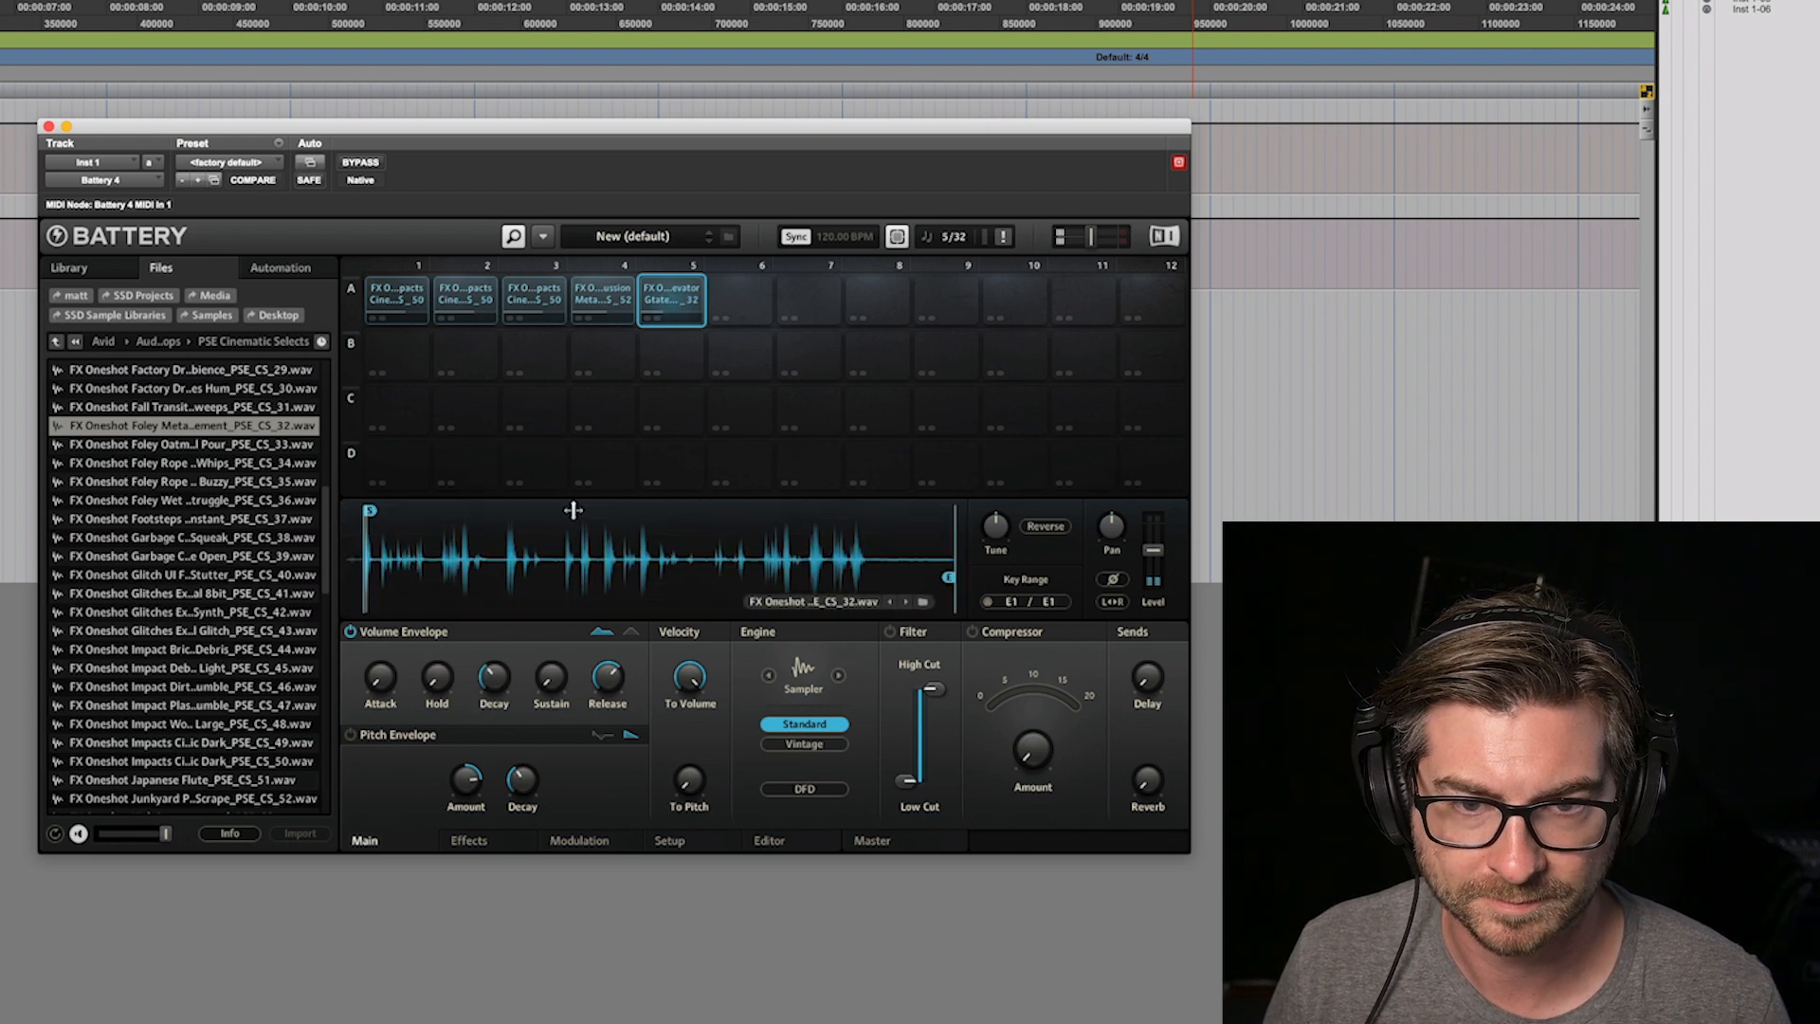
# Step: Duplicate cell A5 to A6 and give the copy a sample start near 135036, about 77.5% compression and a tuning of 7 semitones
pyautogui.moveTo(669, 300); pyautogui.dragTo(736, 318)
pyautogui.click(739, 302)
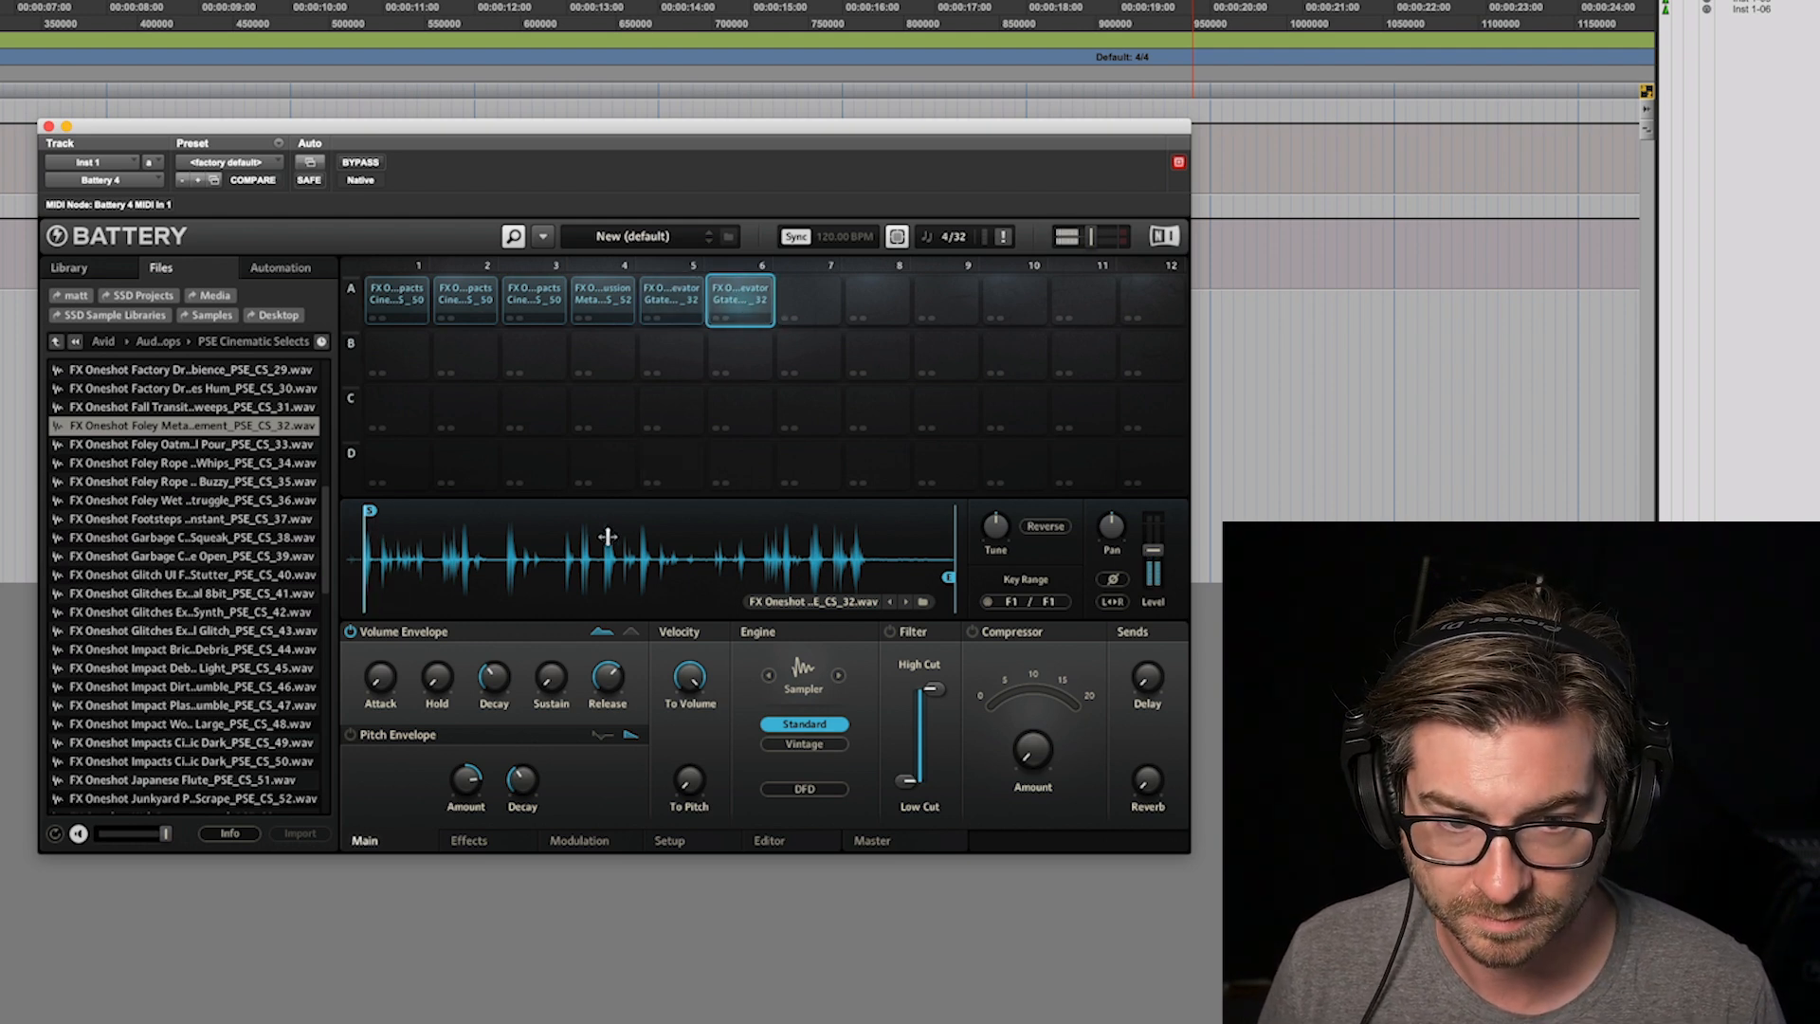
pyautogui.moveTo(373, 515); pyautogui.dragTo(468, 523)
pyautogui.moveTo(1032, 770); pyautogui.dragTo(1033, 760)
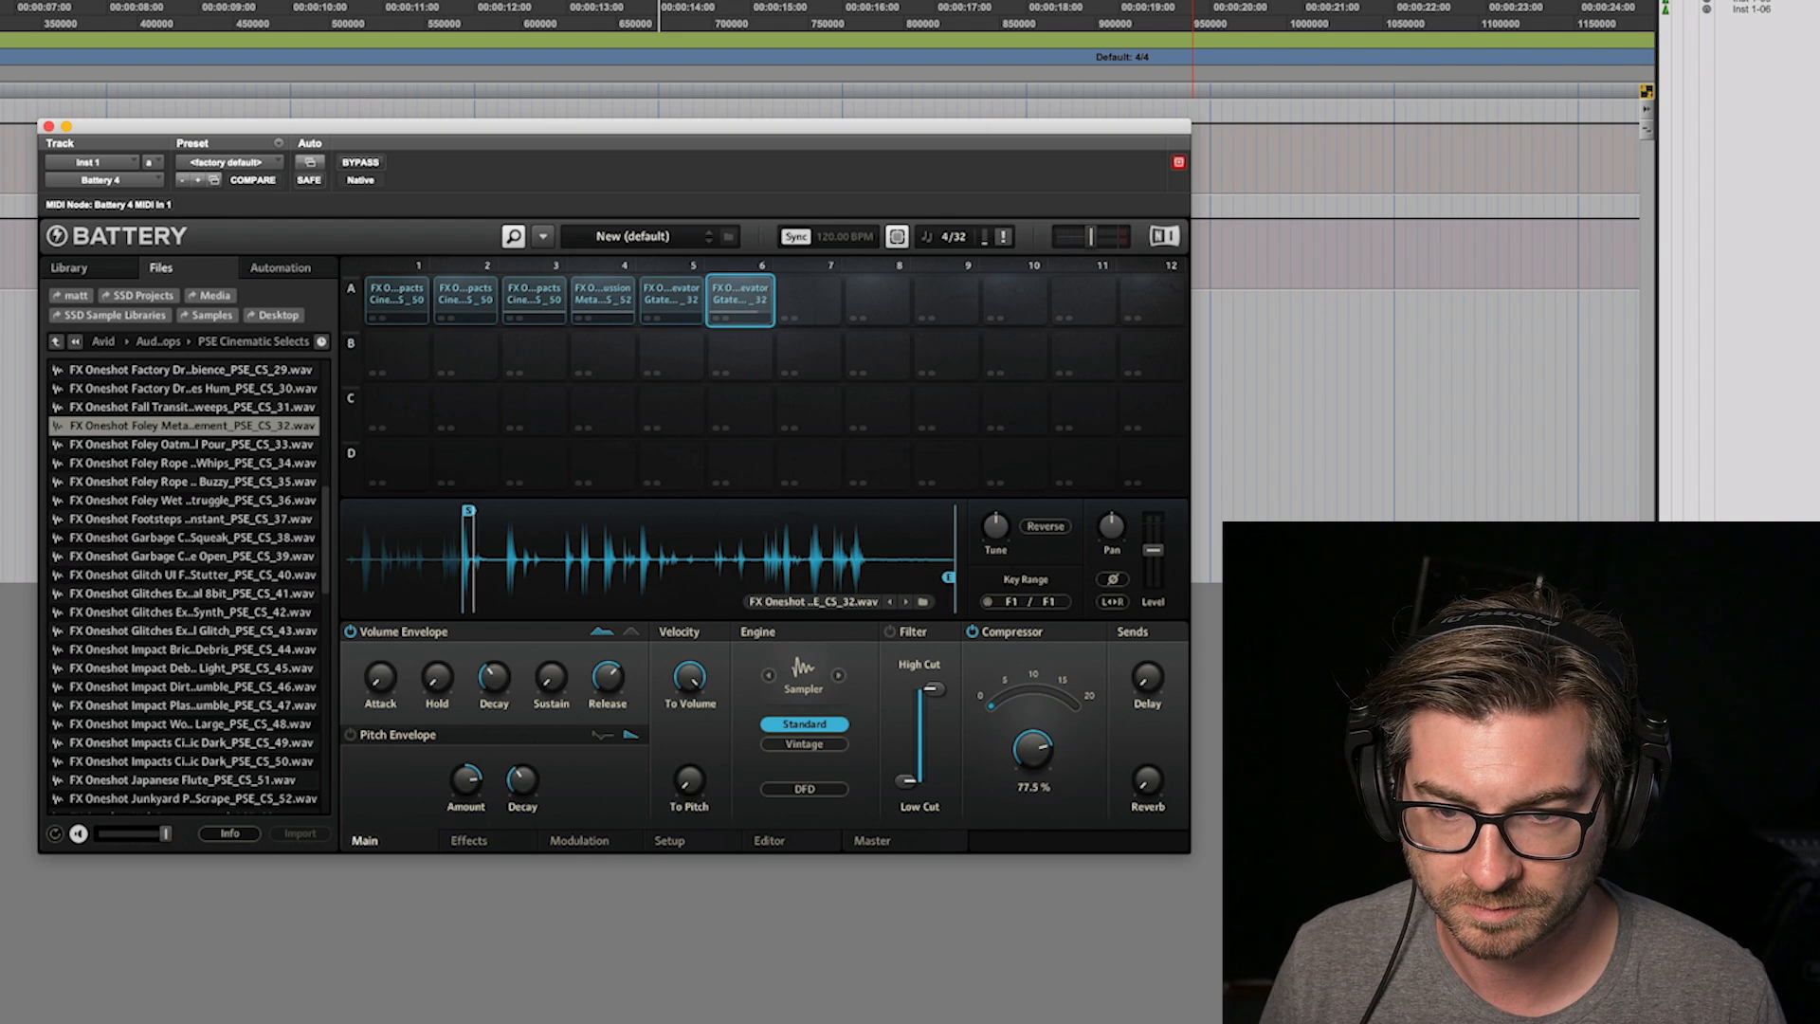
pyautogui.moveTo(995, 525); pyautogui.dragTo(995, 487)
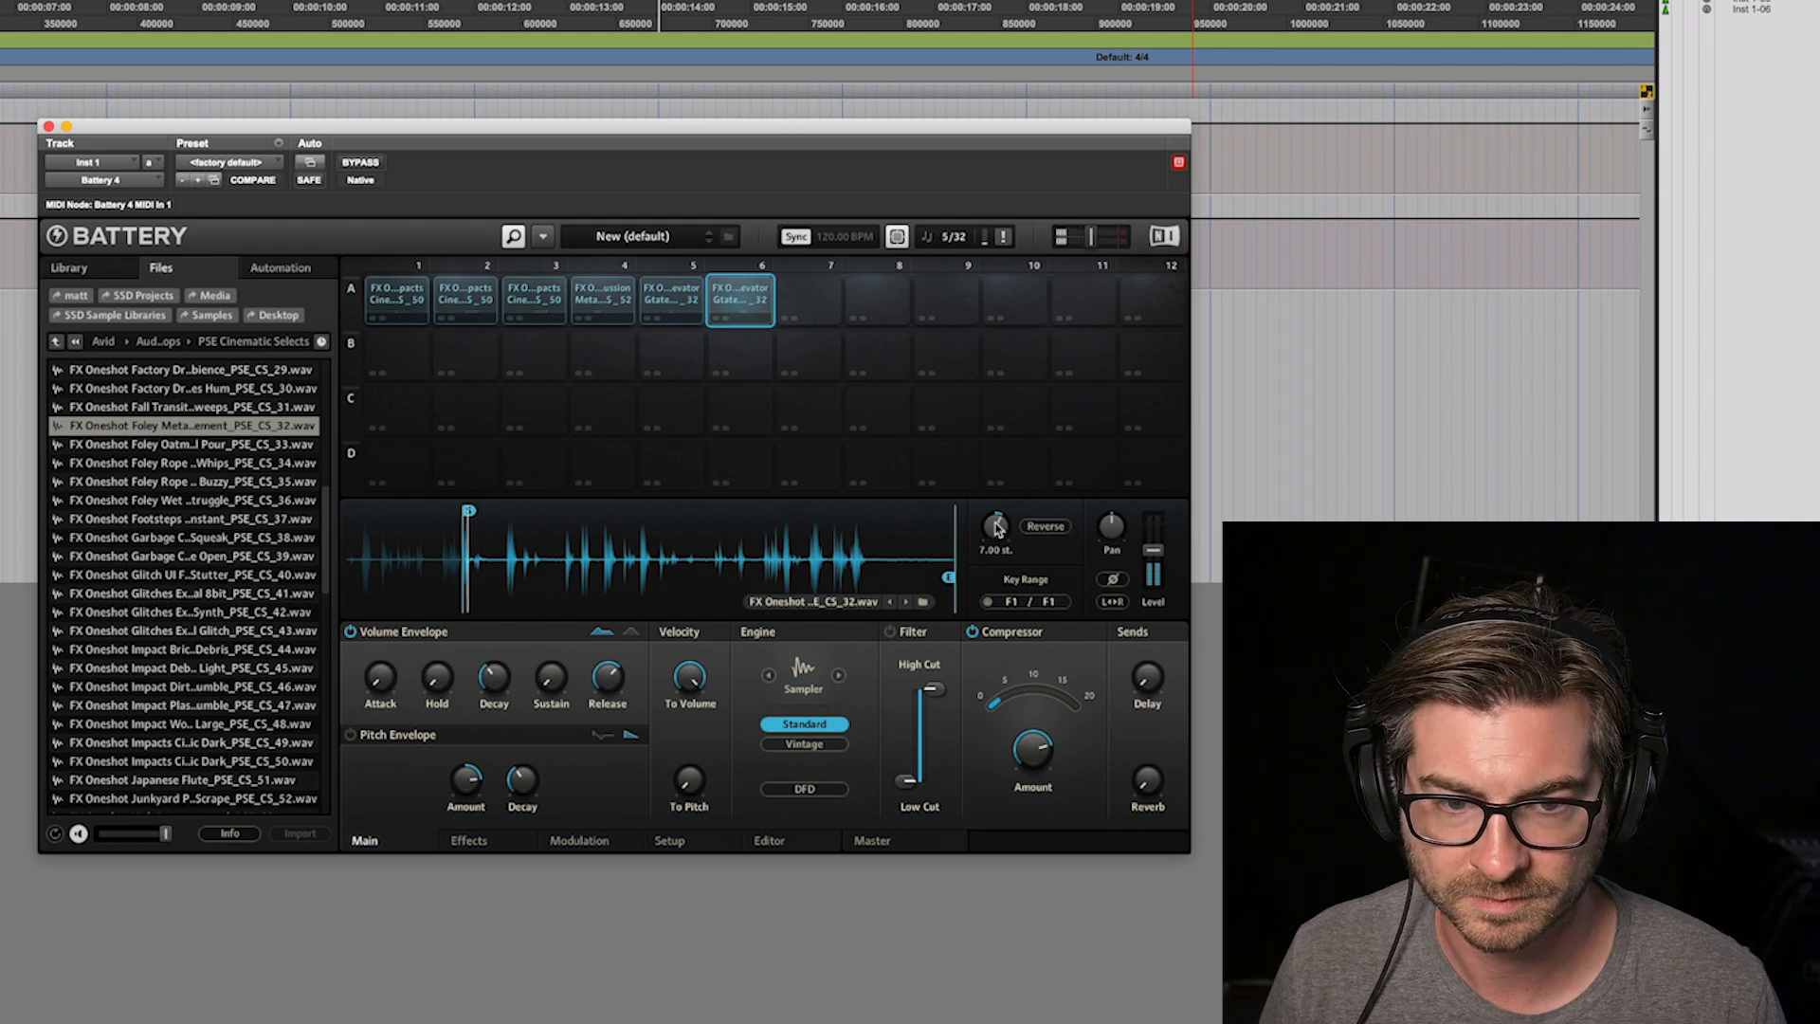
# Step: Duplicate cell A6 to A7 and move the copy's sample start to the late group of hits in the waveform
pyautogui.moveTo(746, 296); pyautogui.dragTo(803, 302)
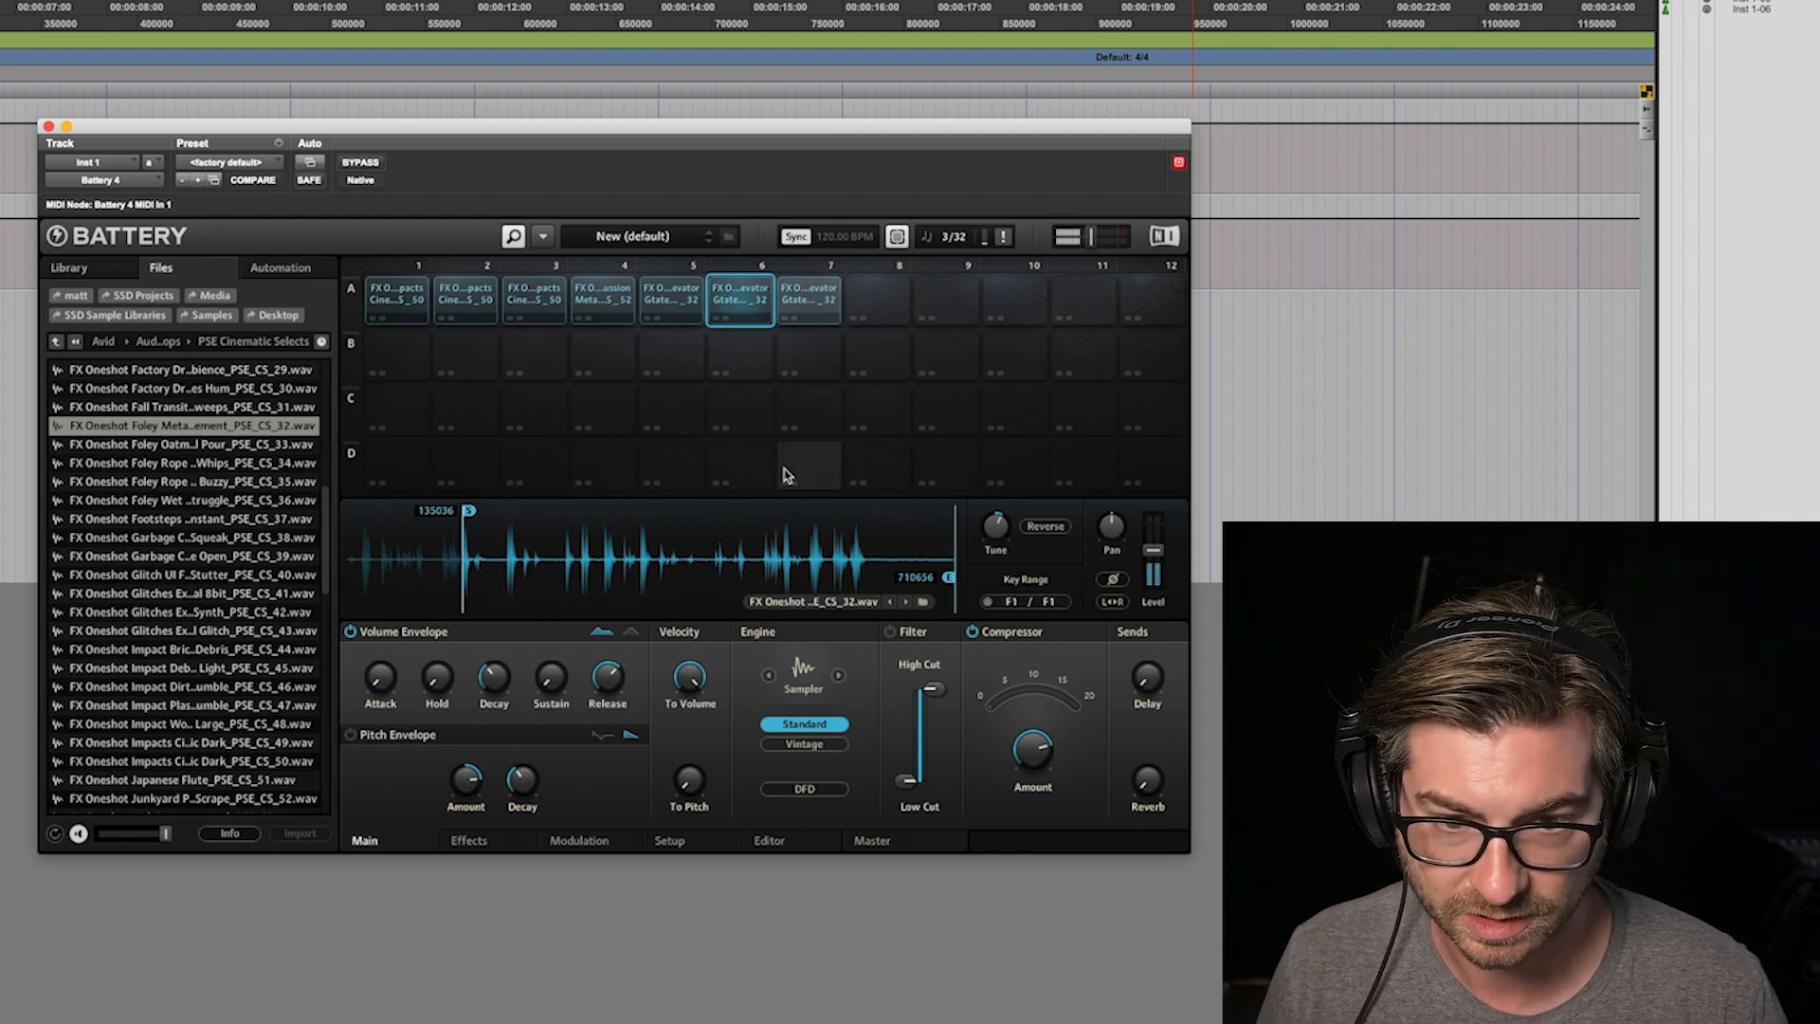
pyautogui.moveTo(456, 517)
pyautogui.mouseDown()
pyautogui.moveTo(821, 510)
pyautogui.moveTo(787, 512)
pyautogui.mouseUp()
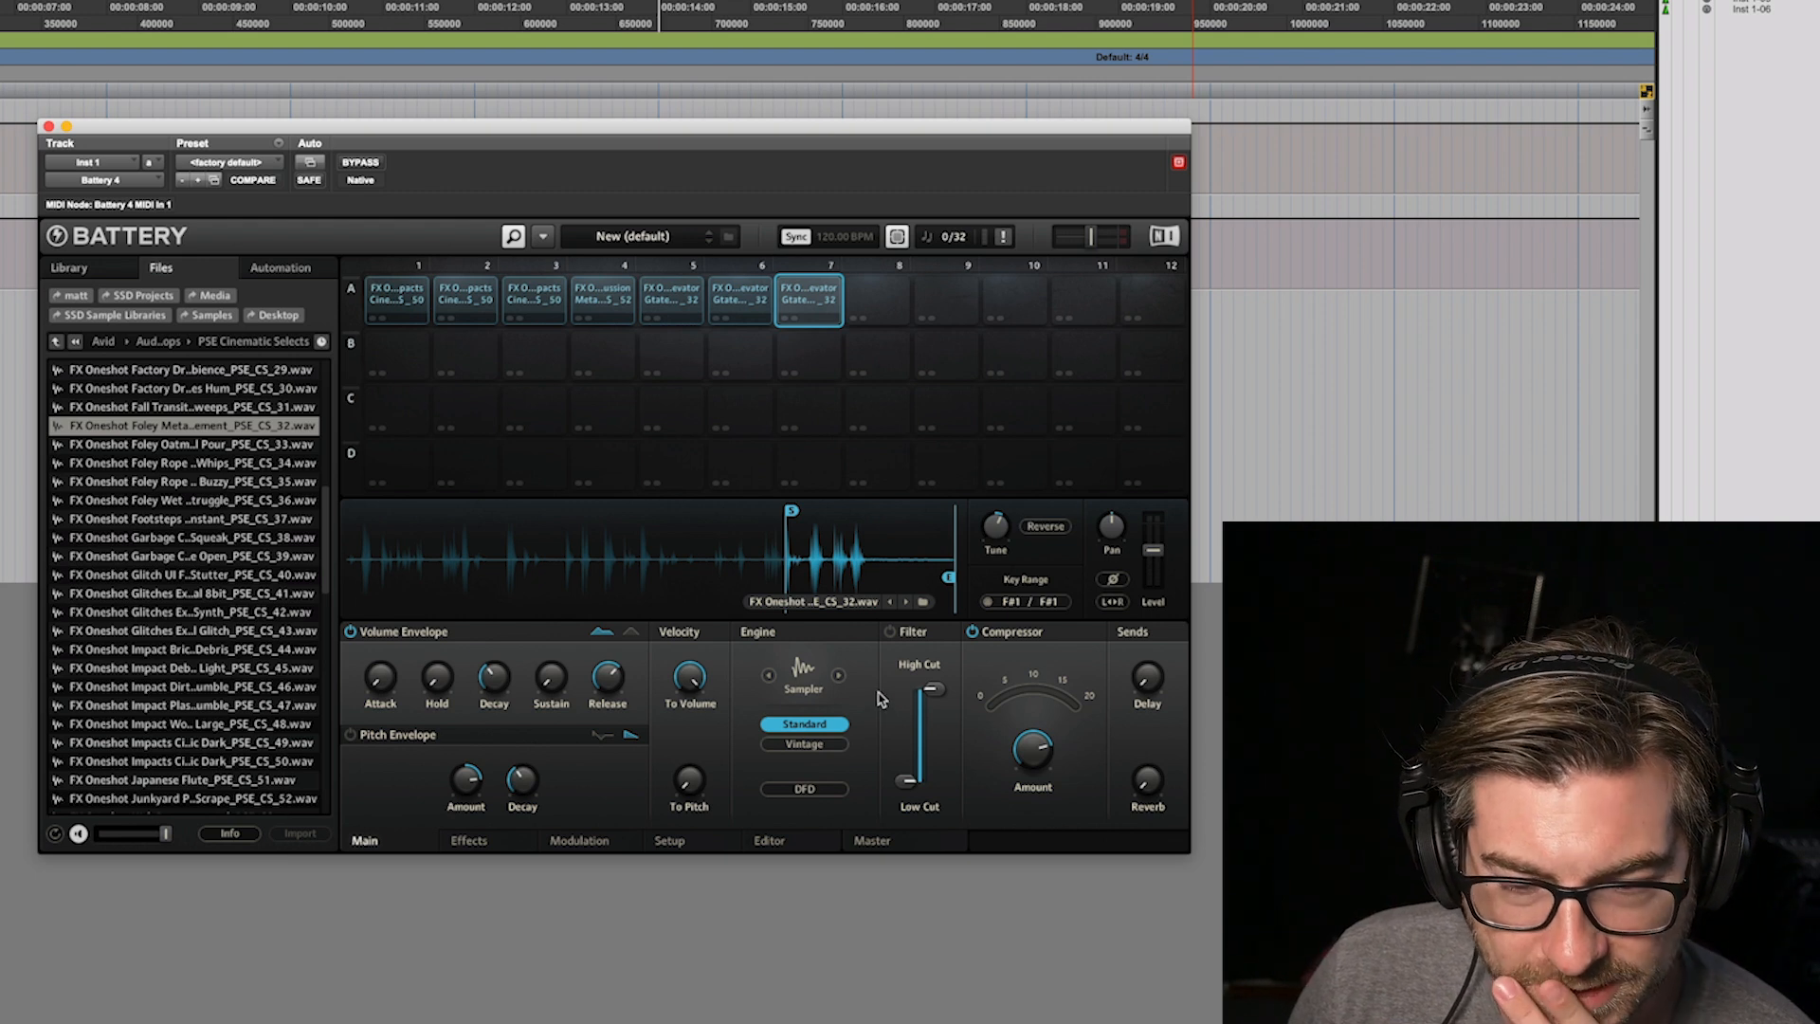
# Step: Assign Random Unipolar to modulate Sample Start in cell A7's first modulation slot
pyautogui.click(581, 844)
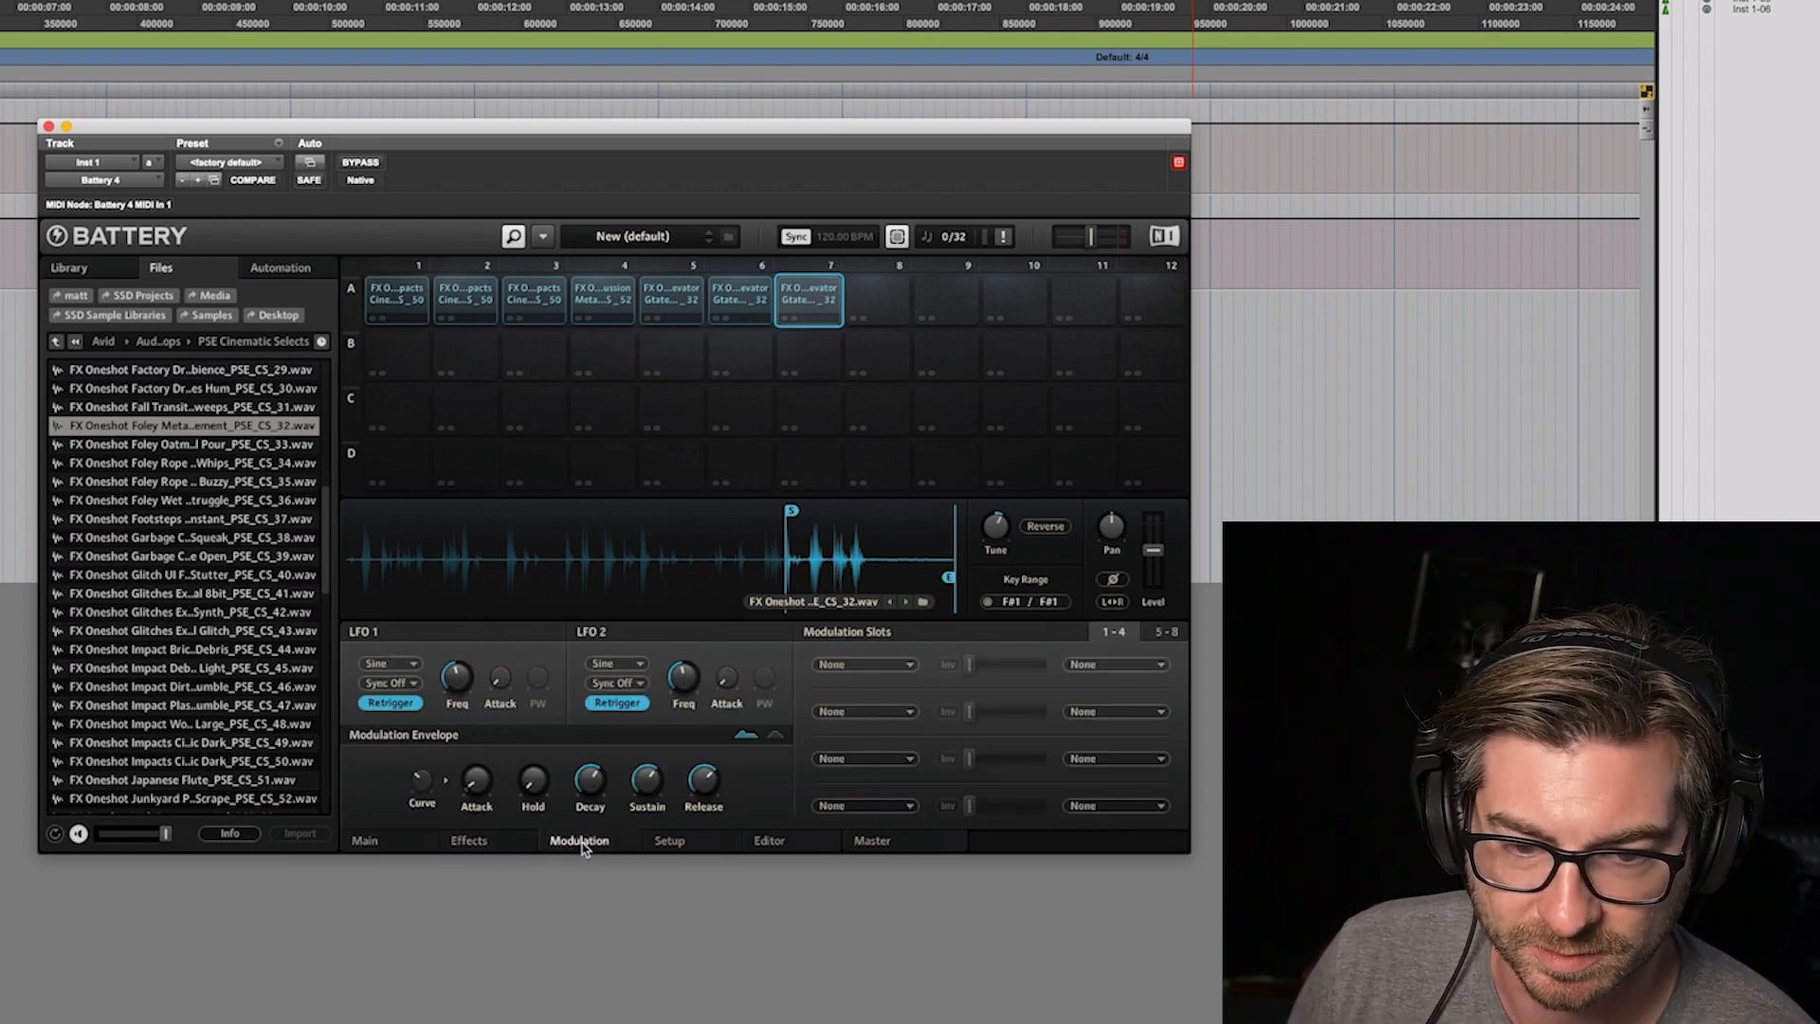
pyautogui.click(912, 666)
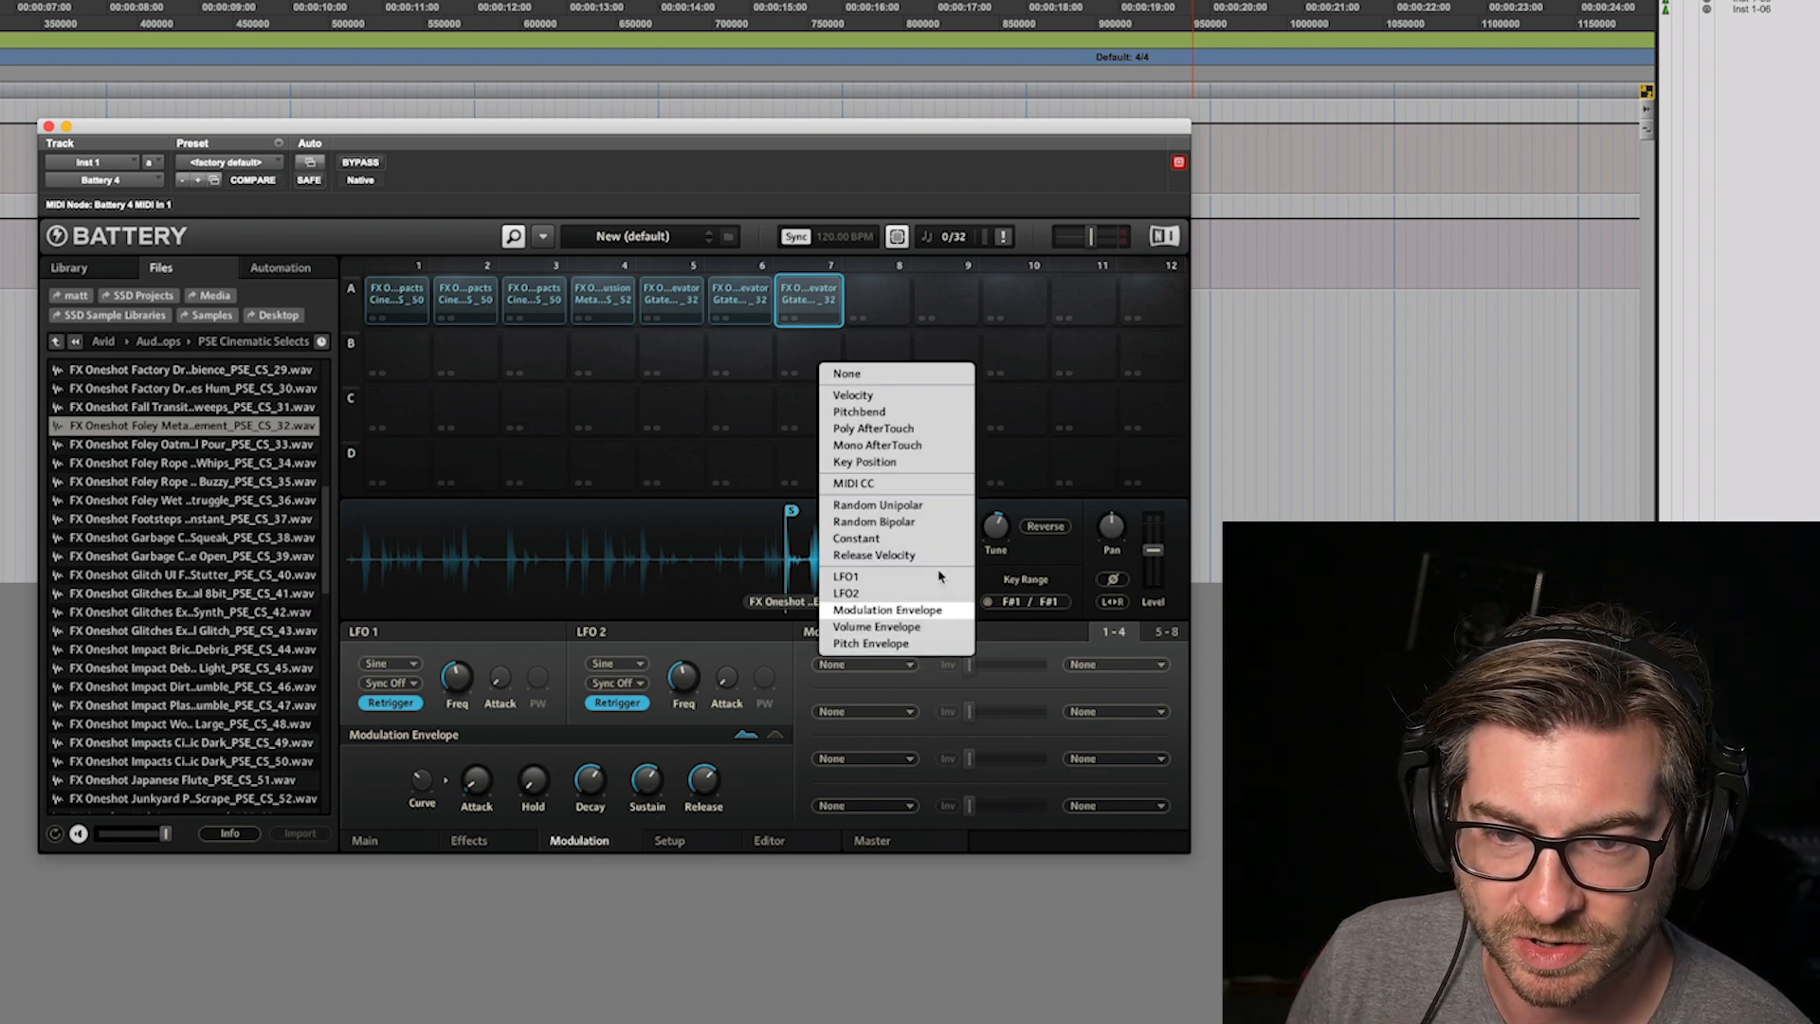
pyautogui.click(919, 514)
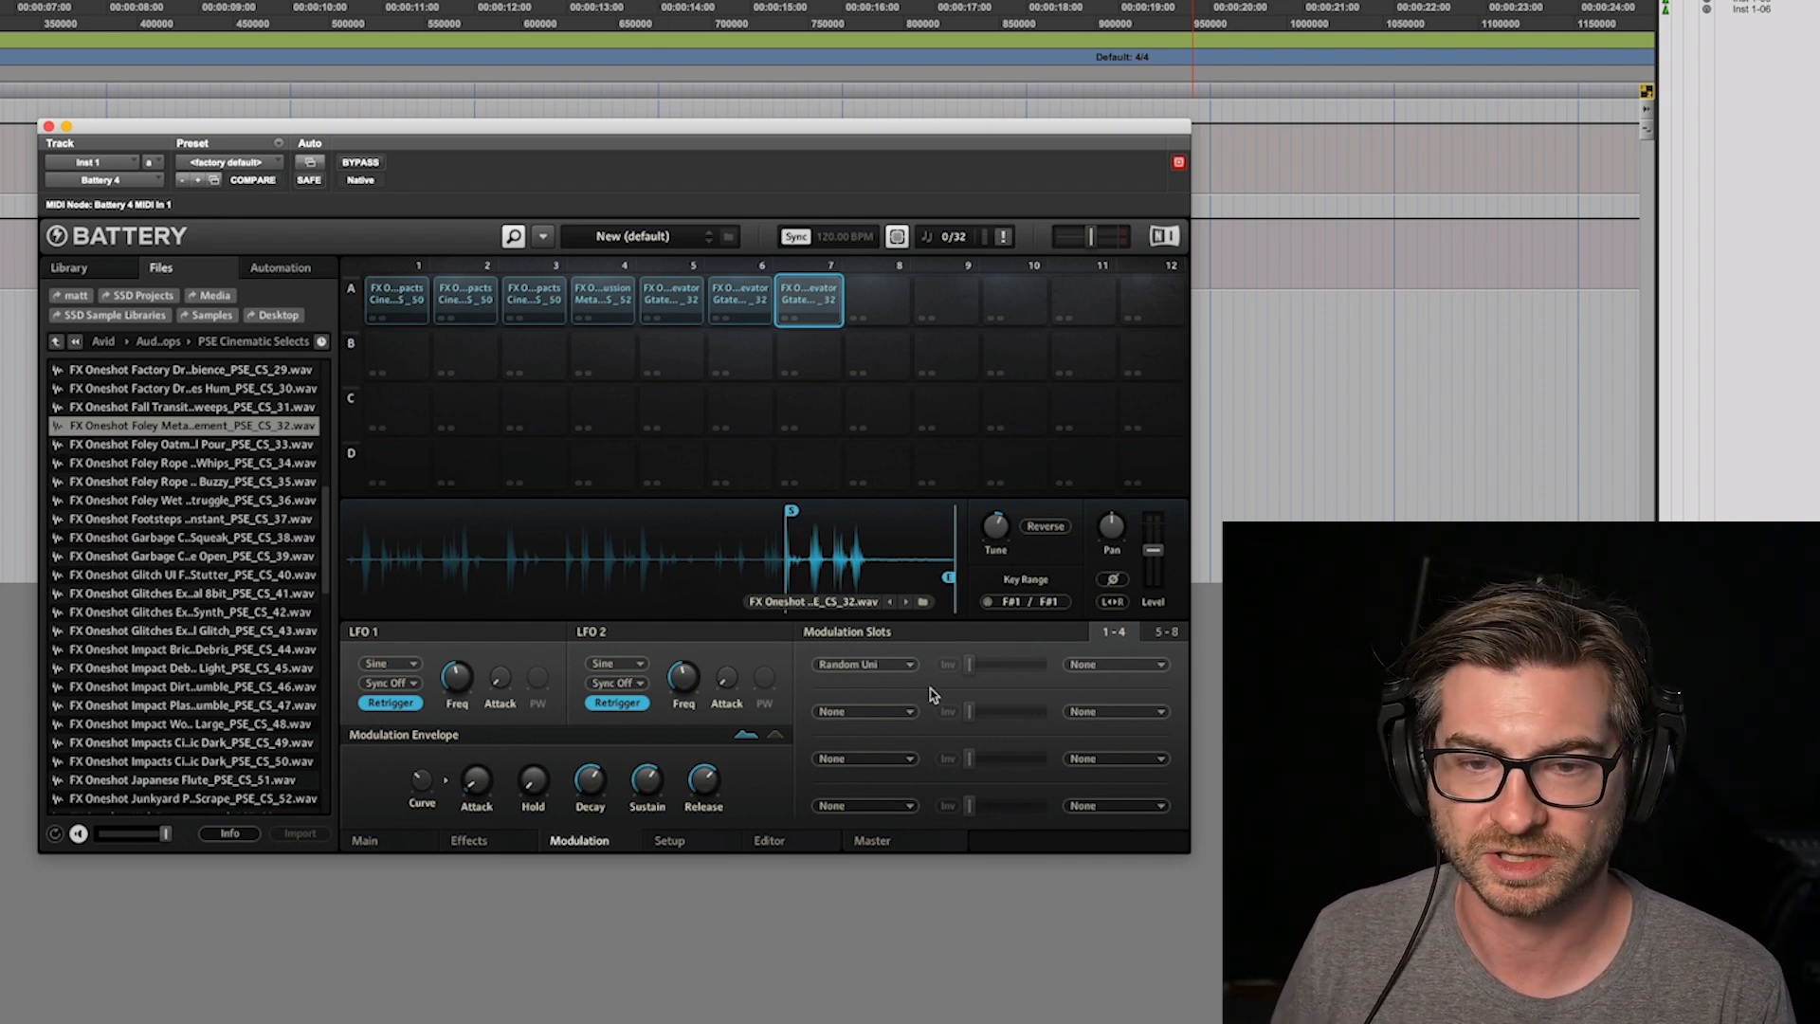
pyautogui.click(1095, 665)
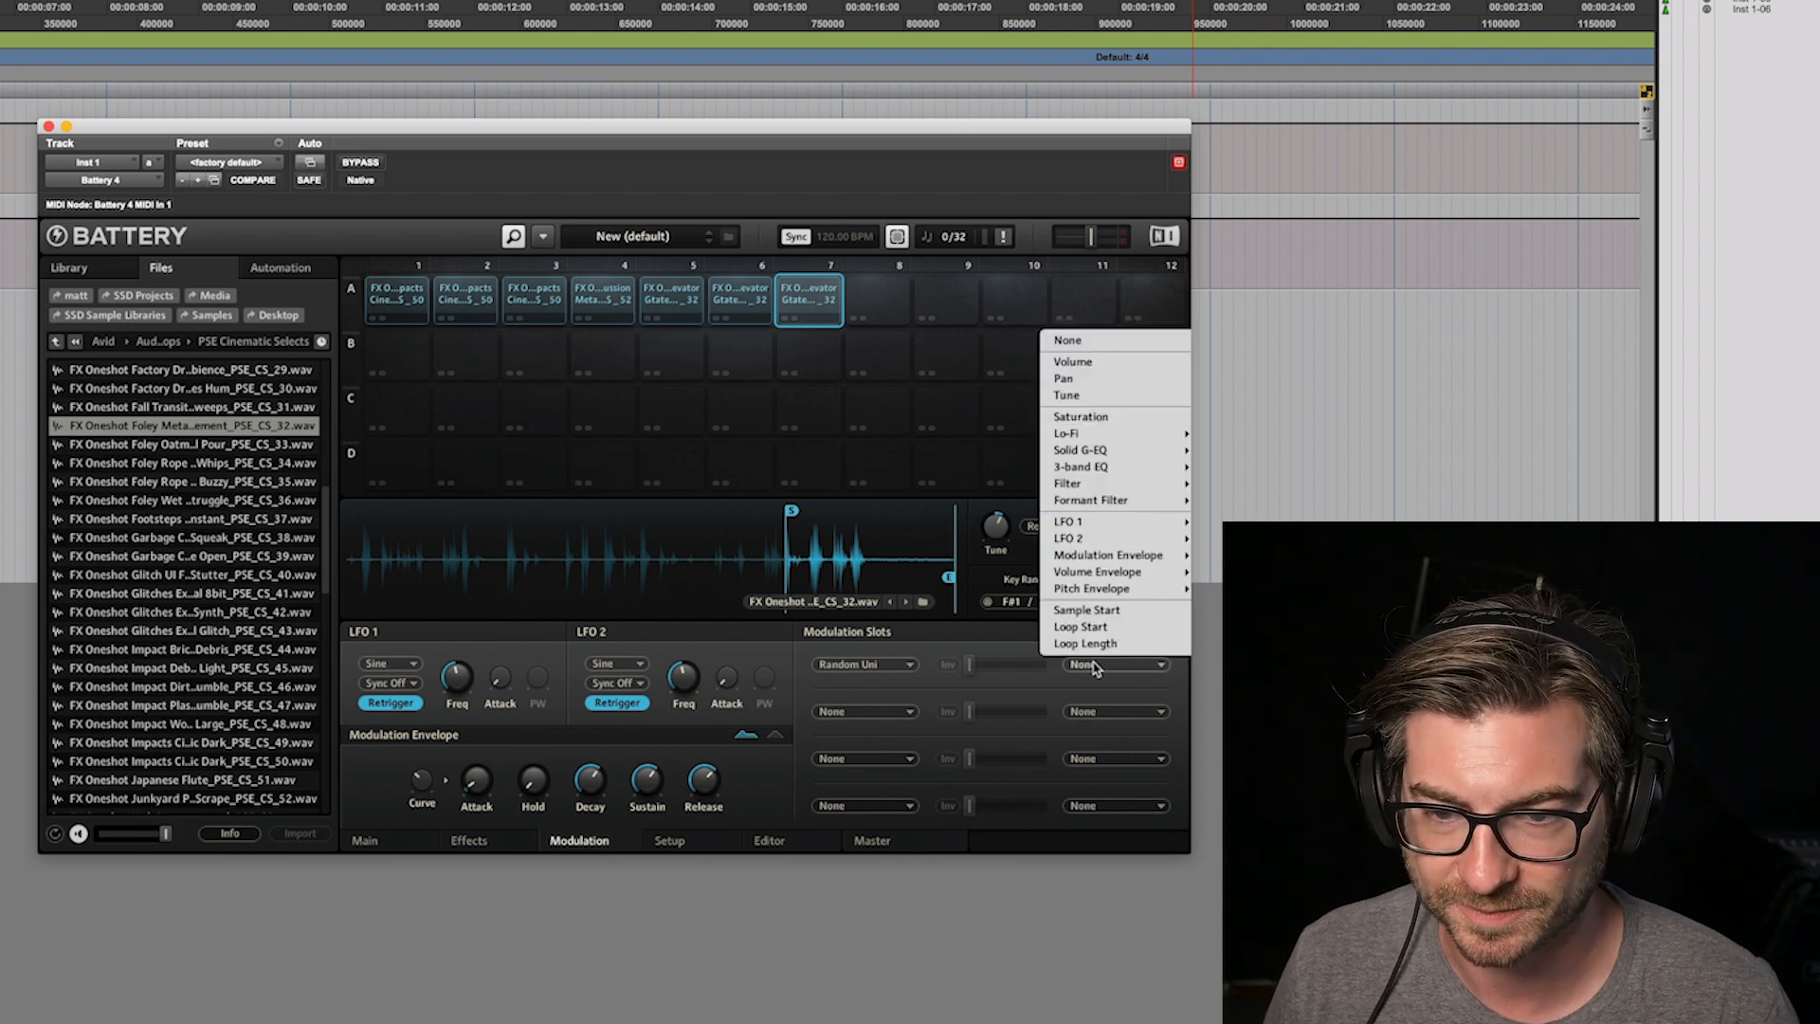
pyautogui.click(1087, 610)
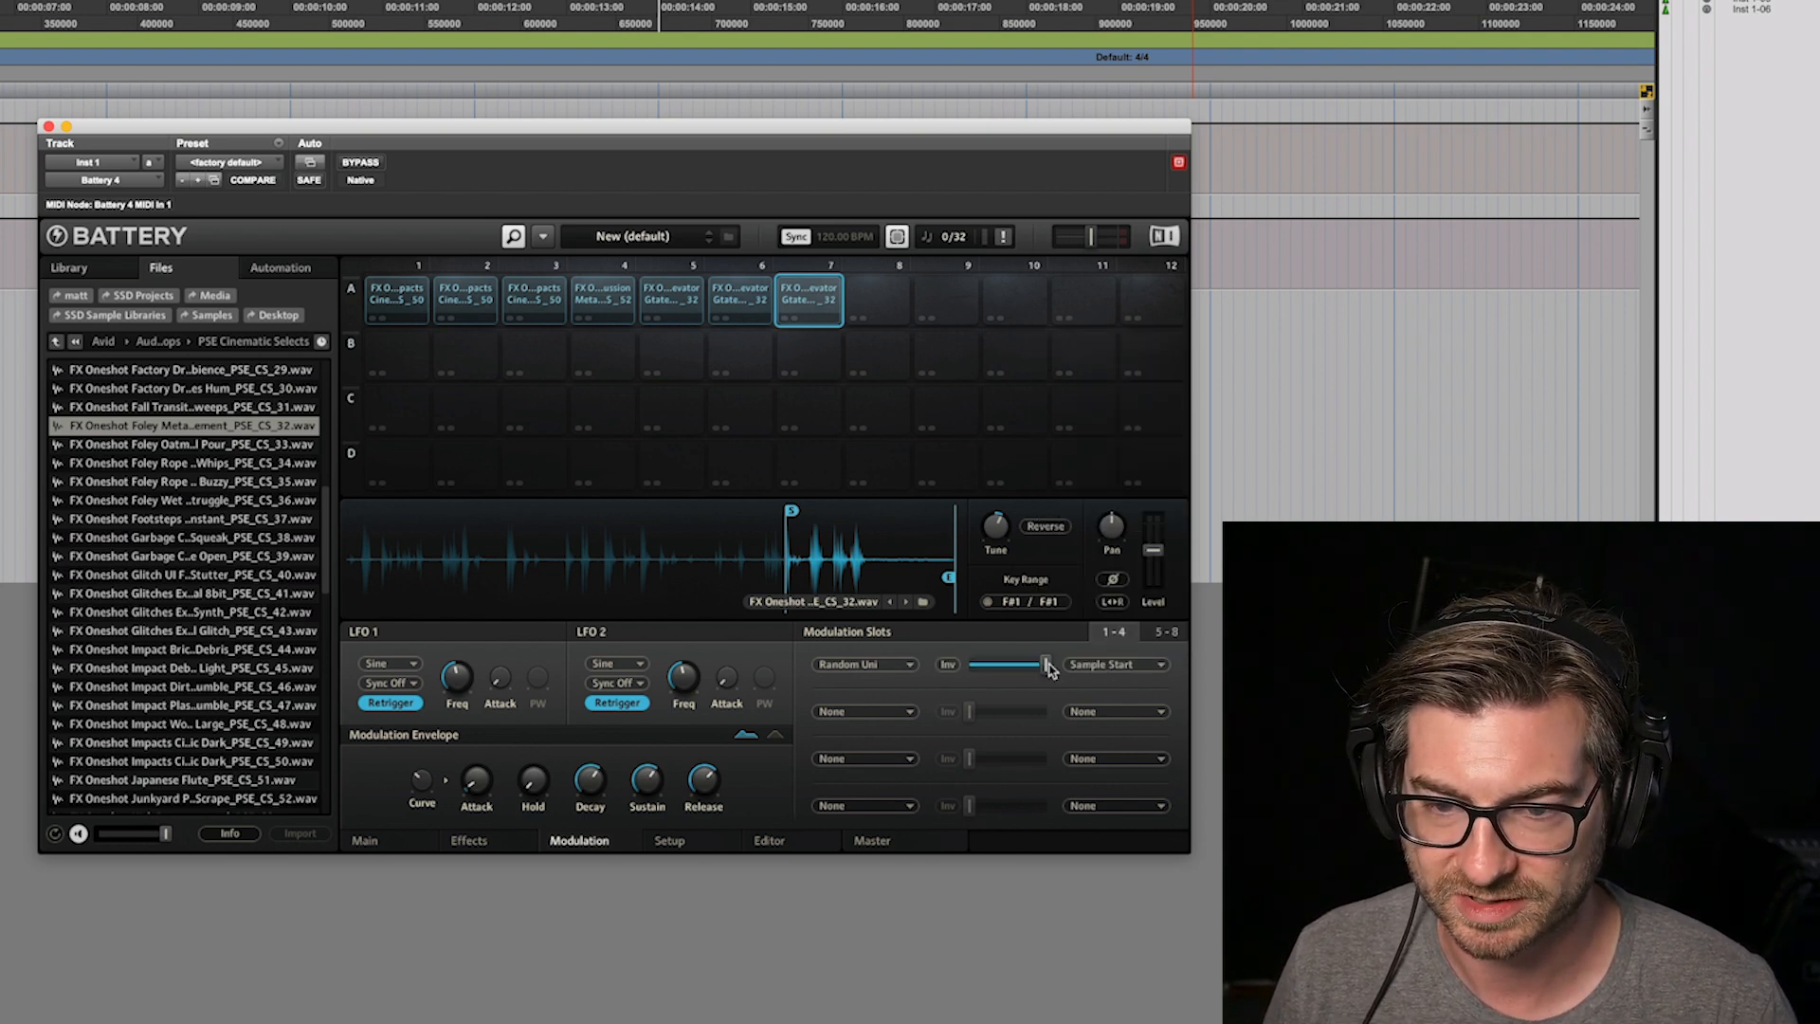
# Step: Reduce the depth of cell A7's random sample-start modulation to a very small amount
pyautogui.moveTo(1049, 668); pyautogui.dragTo(1041, 665)
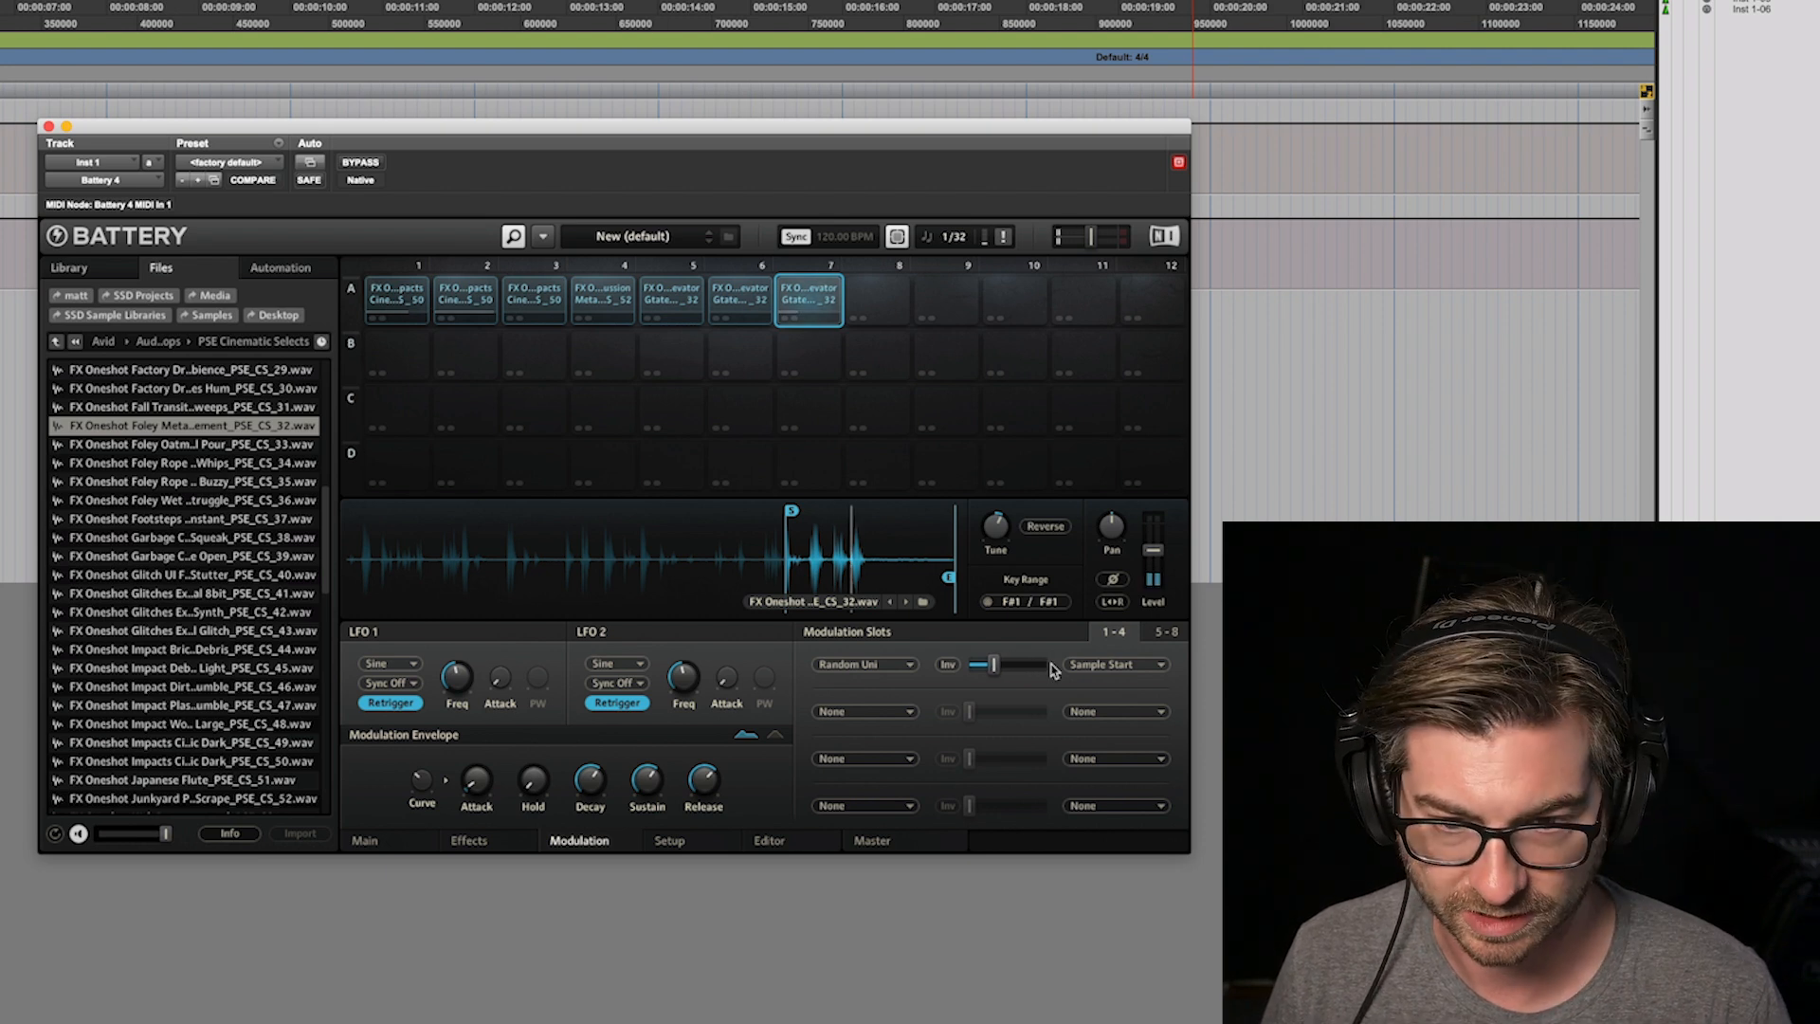
pyautogui.moveTo(996, 671); pyautogui.dragTo(974, 668)
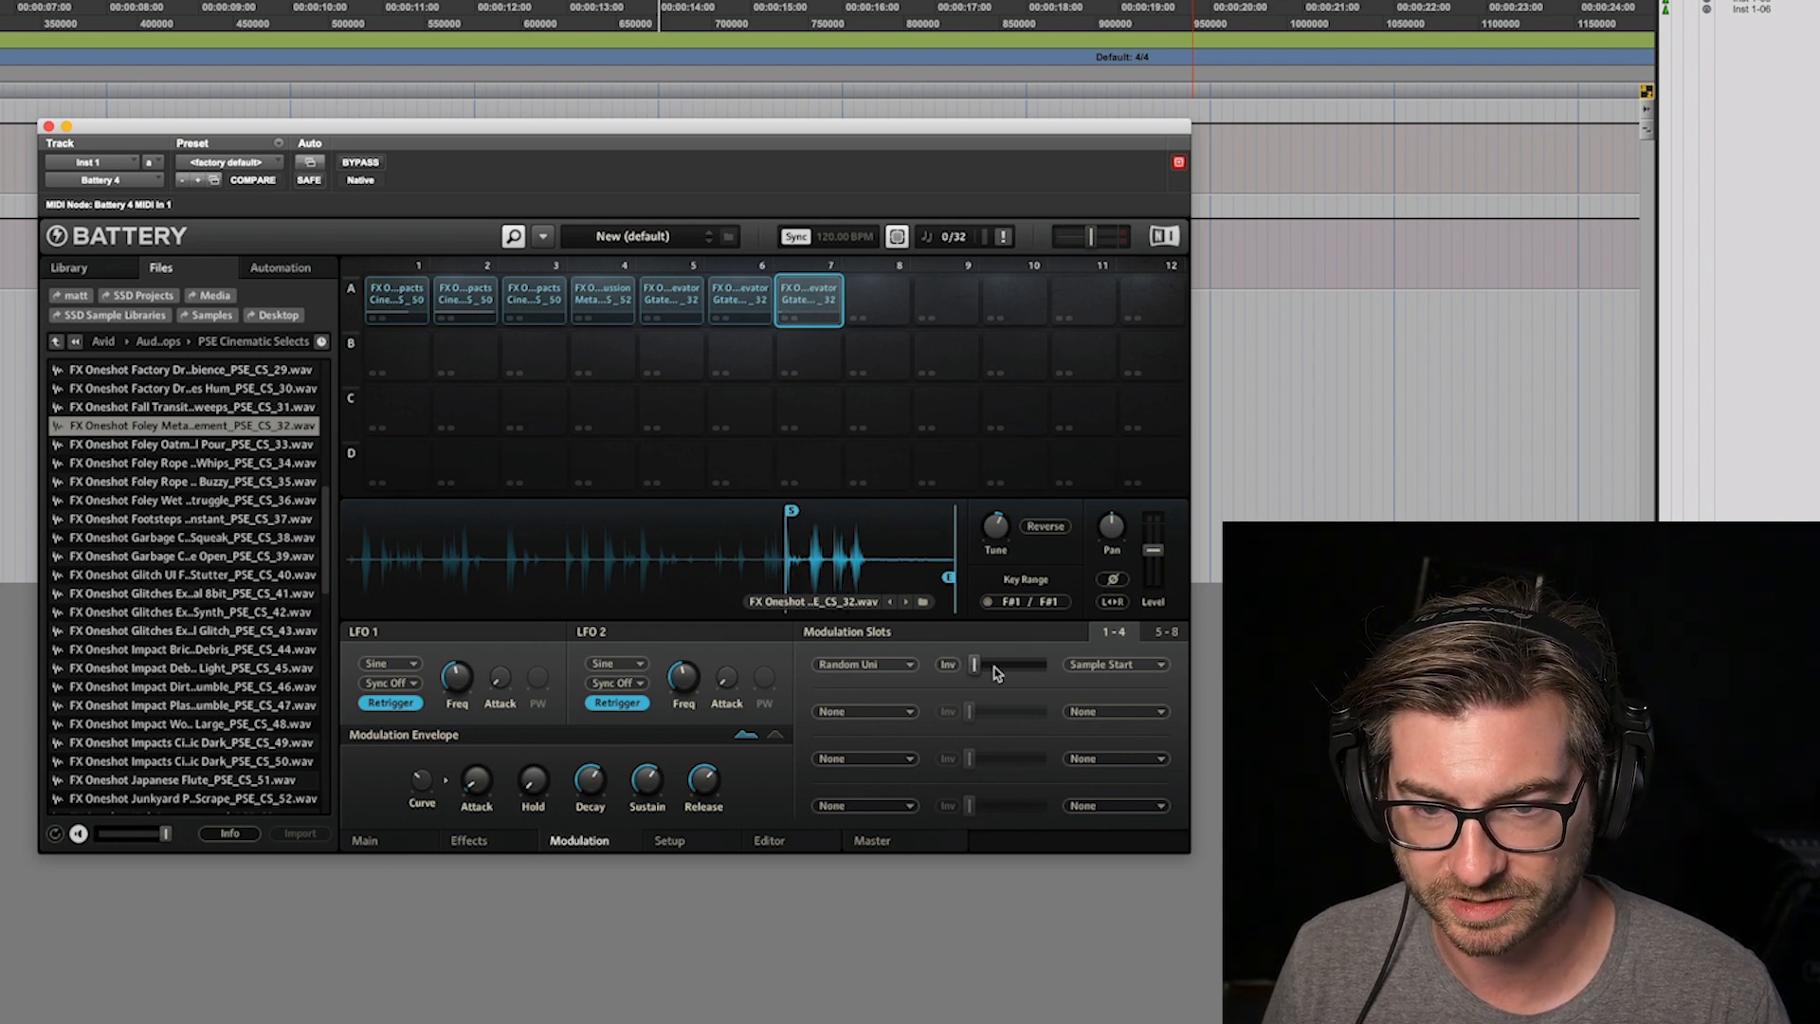
pyautogui.moveTo(995, 670); pyautogui.dragTo(1001, 669)
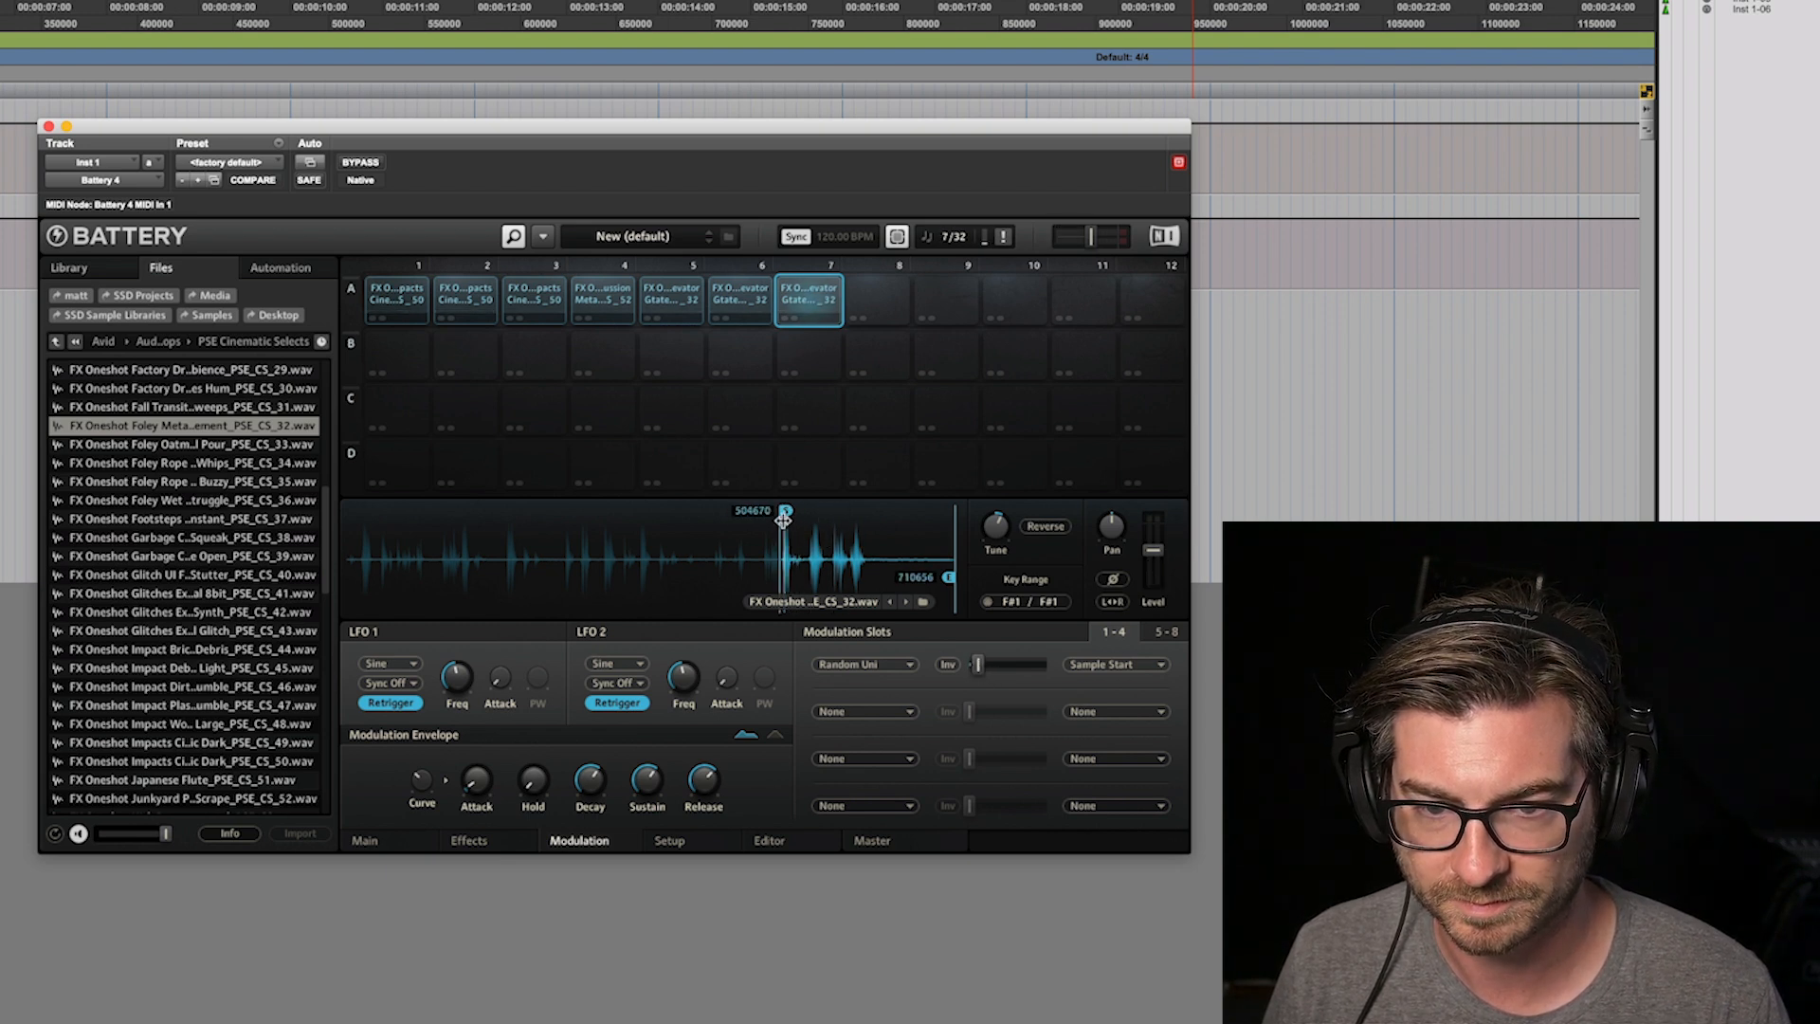
# Step: Move cell A7's sample start slightly earlier, to just before the late group of hits
pyautogui.moveTo(780, 523); pyautogui.dragTo(777, 521)
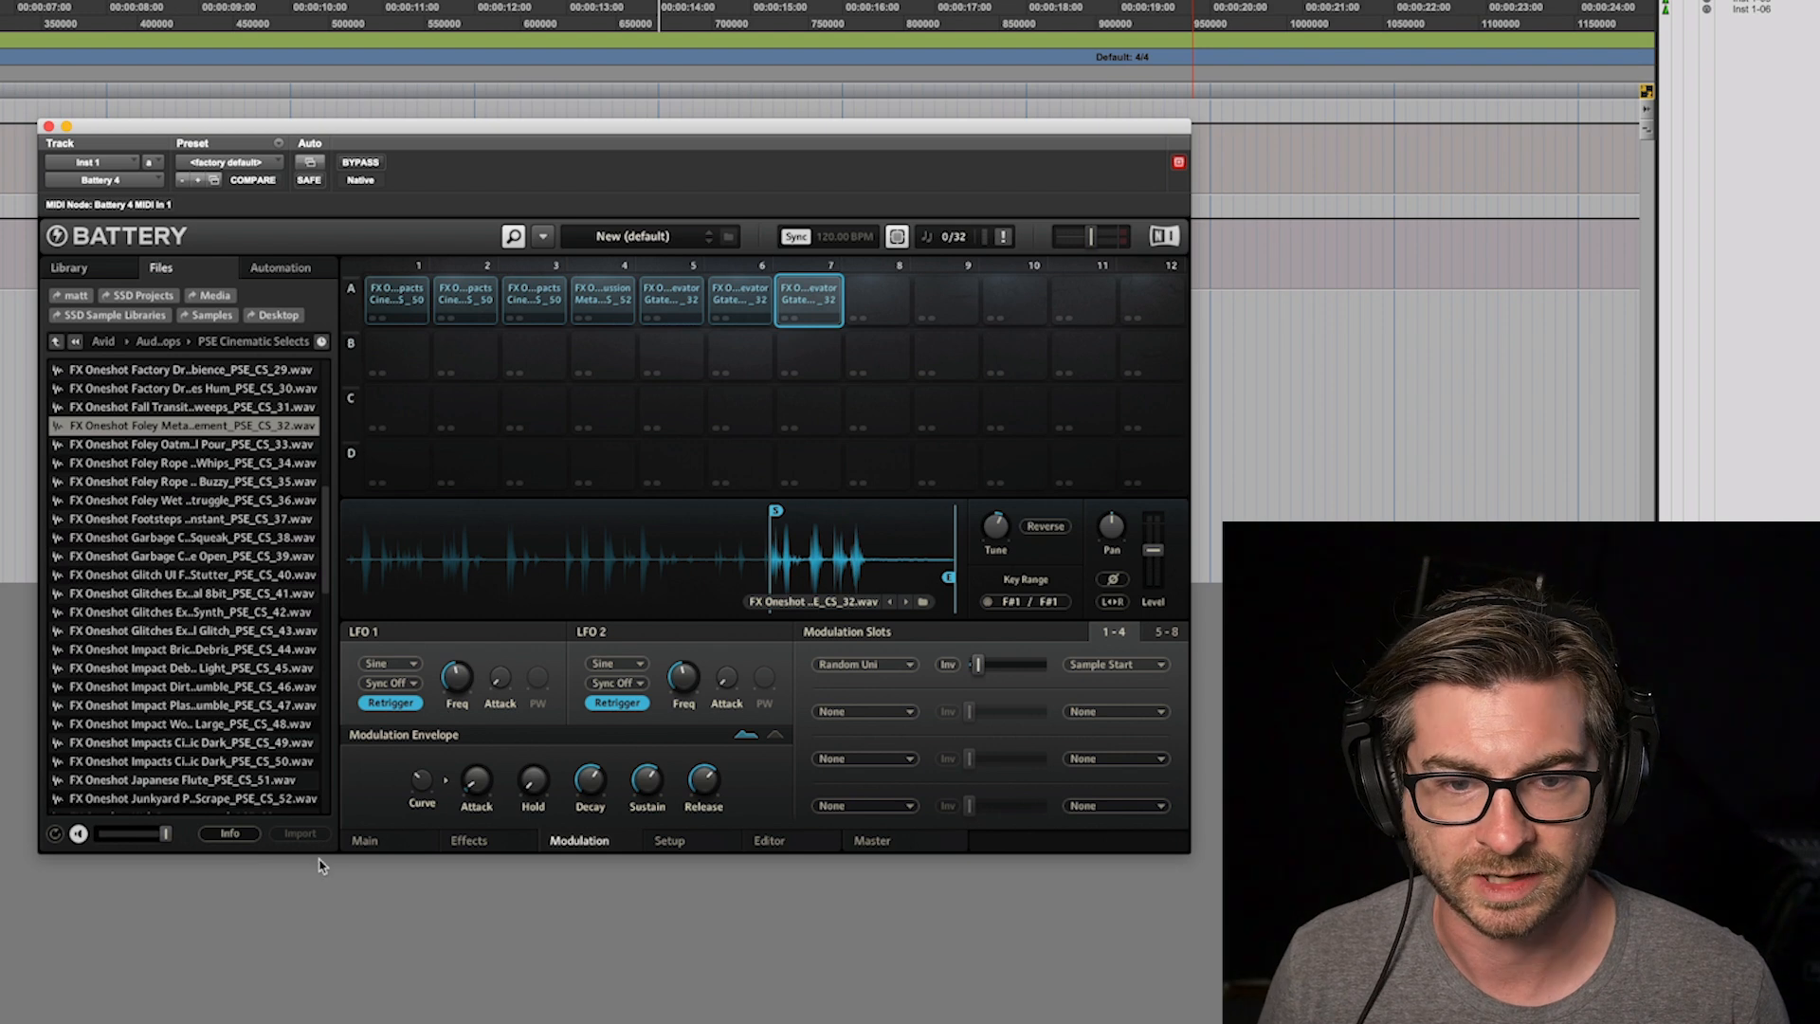
# Step: Enable Tape saturation on cell A7 with about 31.9 dB gain and 17.4 dB output, and adjust the compressor's output level
pyautogui.click(364, 841)
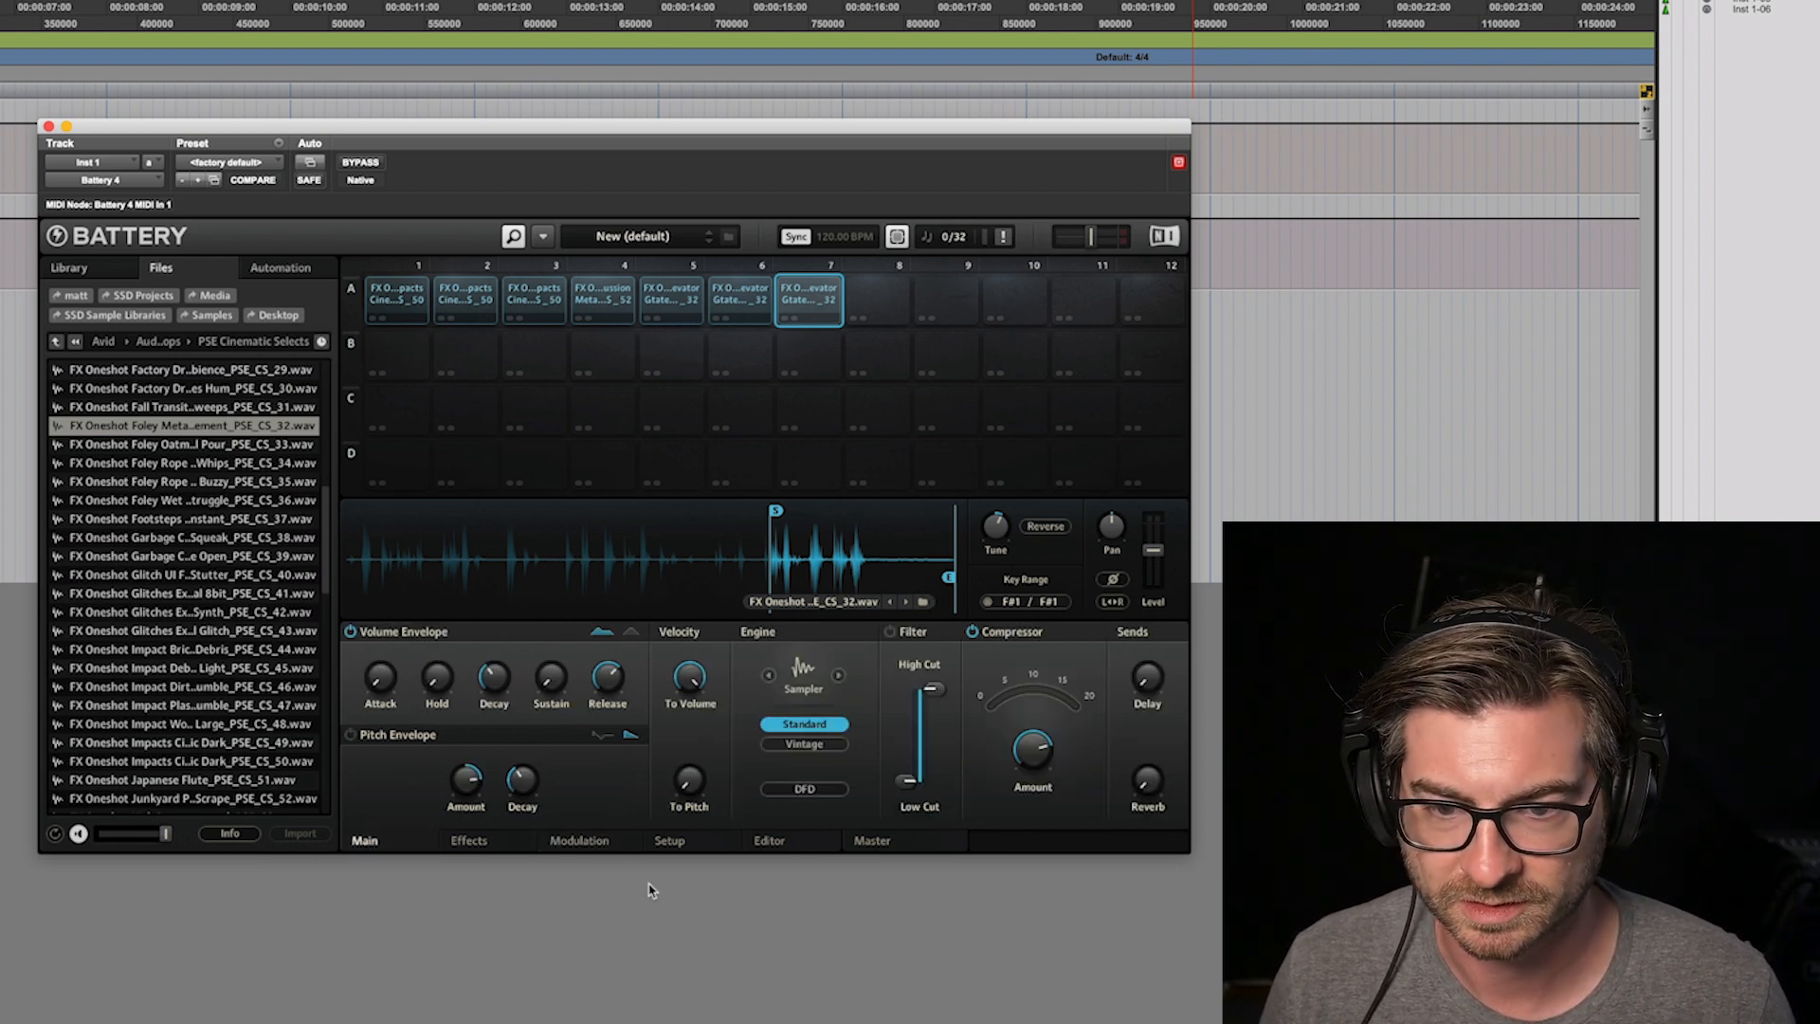
pyautogui.click(503, 848)
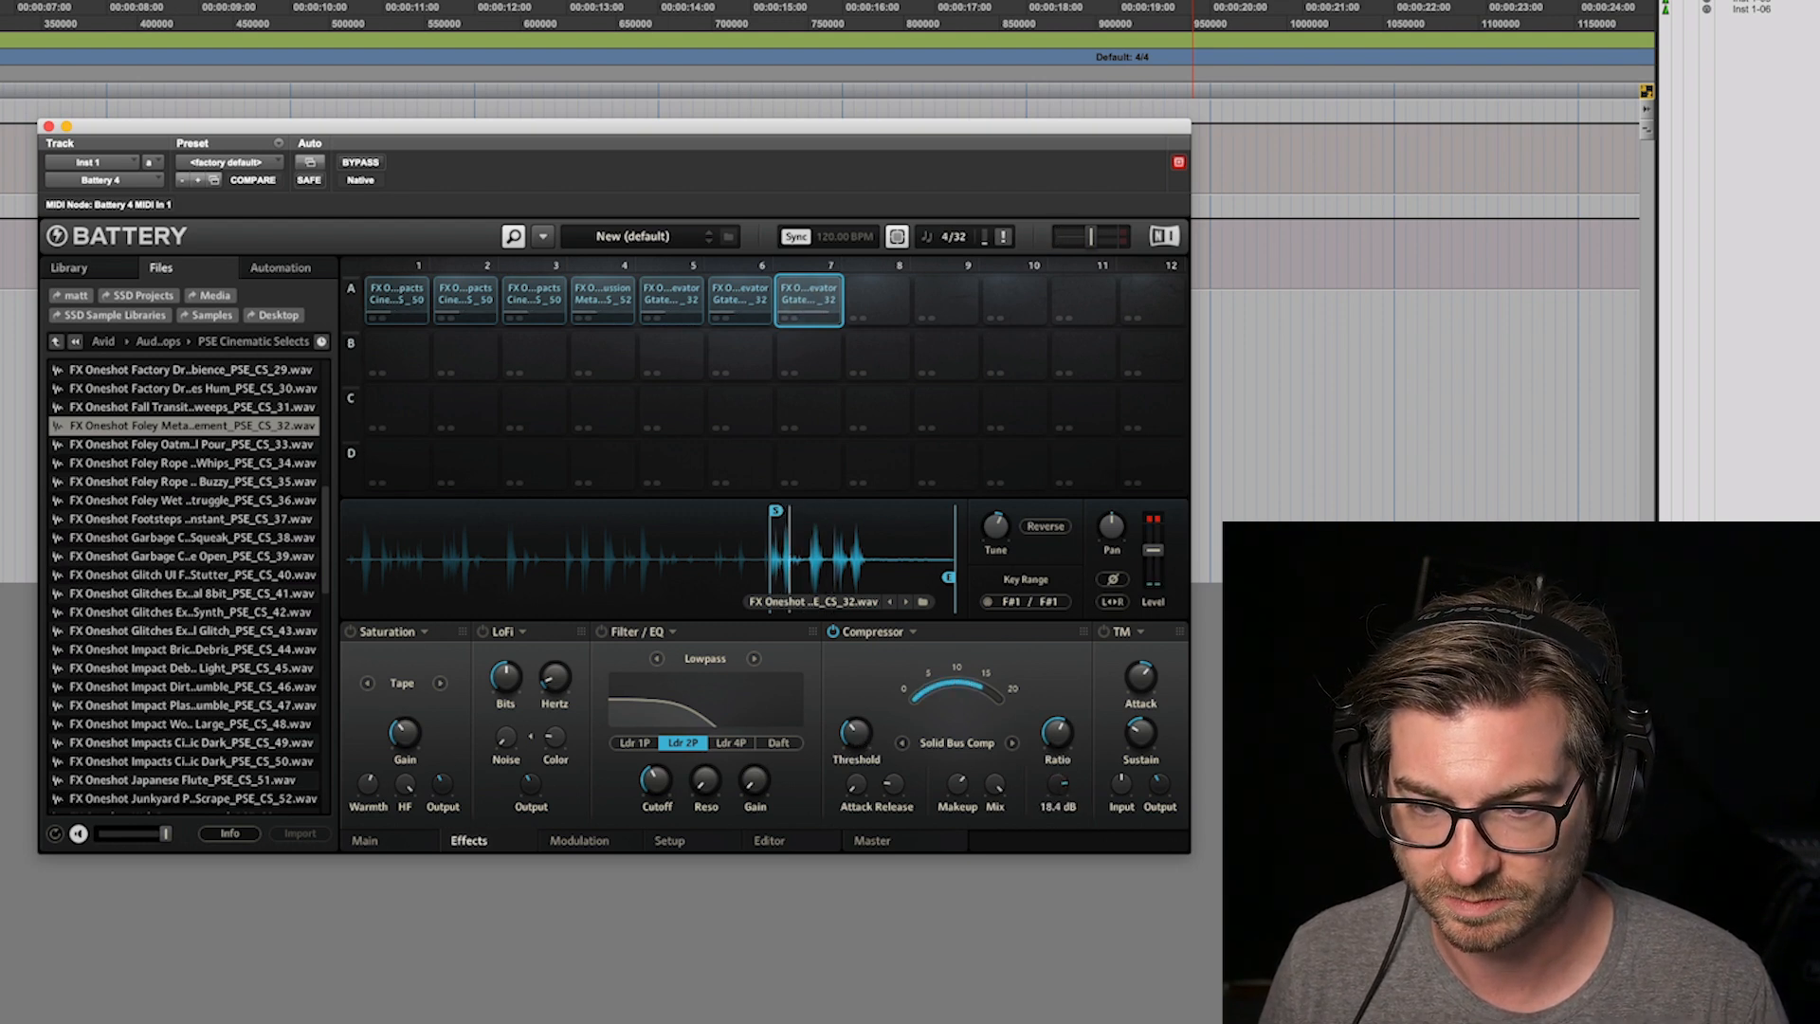
pyautogui.click(350, 631)
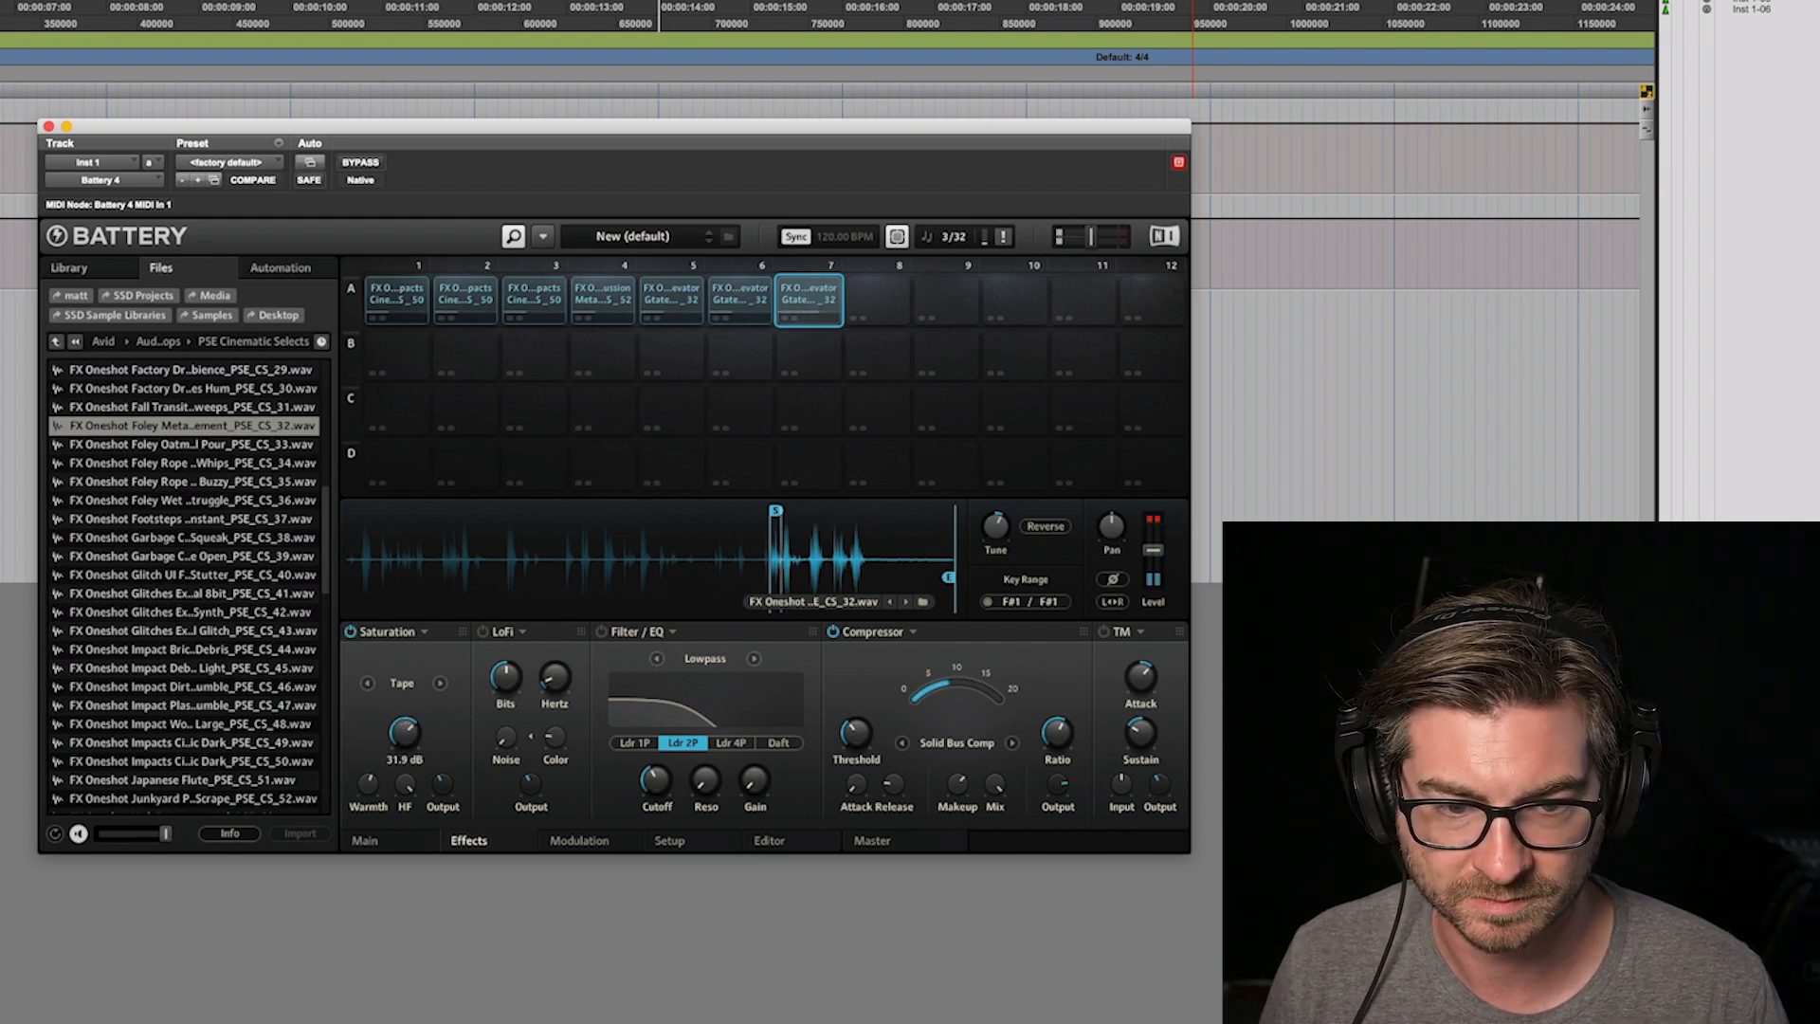
pyautogui.moveTo(442, 783); pyautogui.dragTo(442, 770)
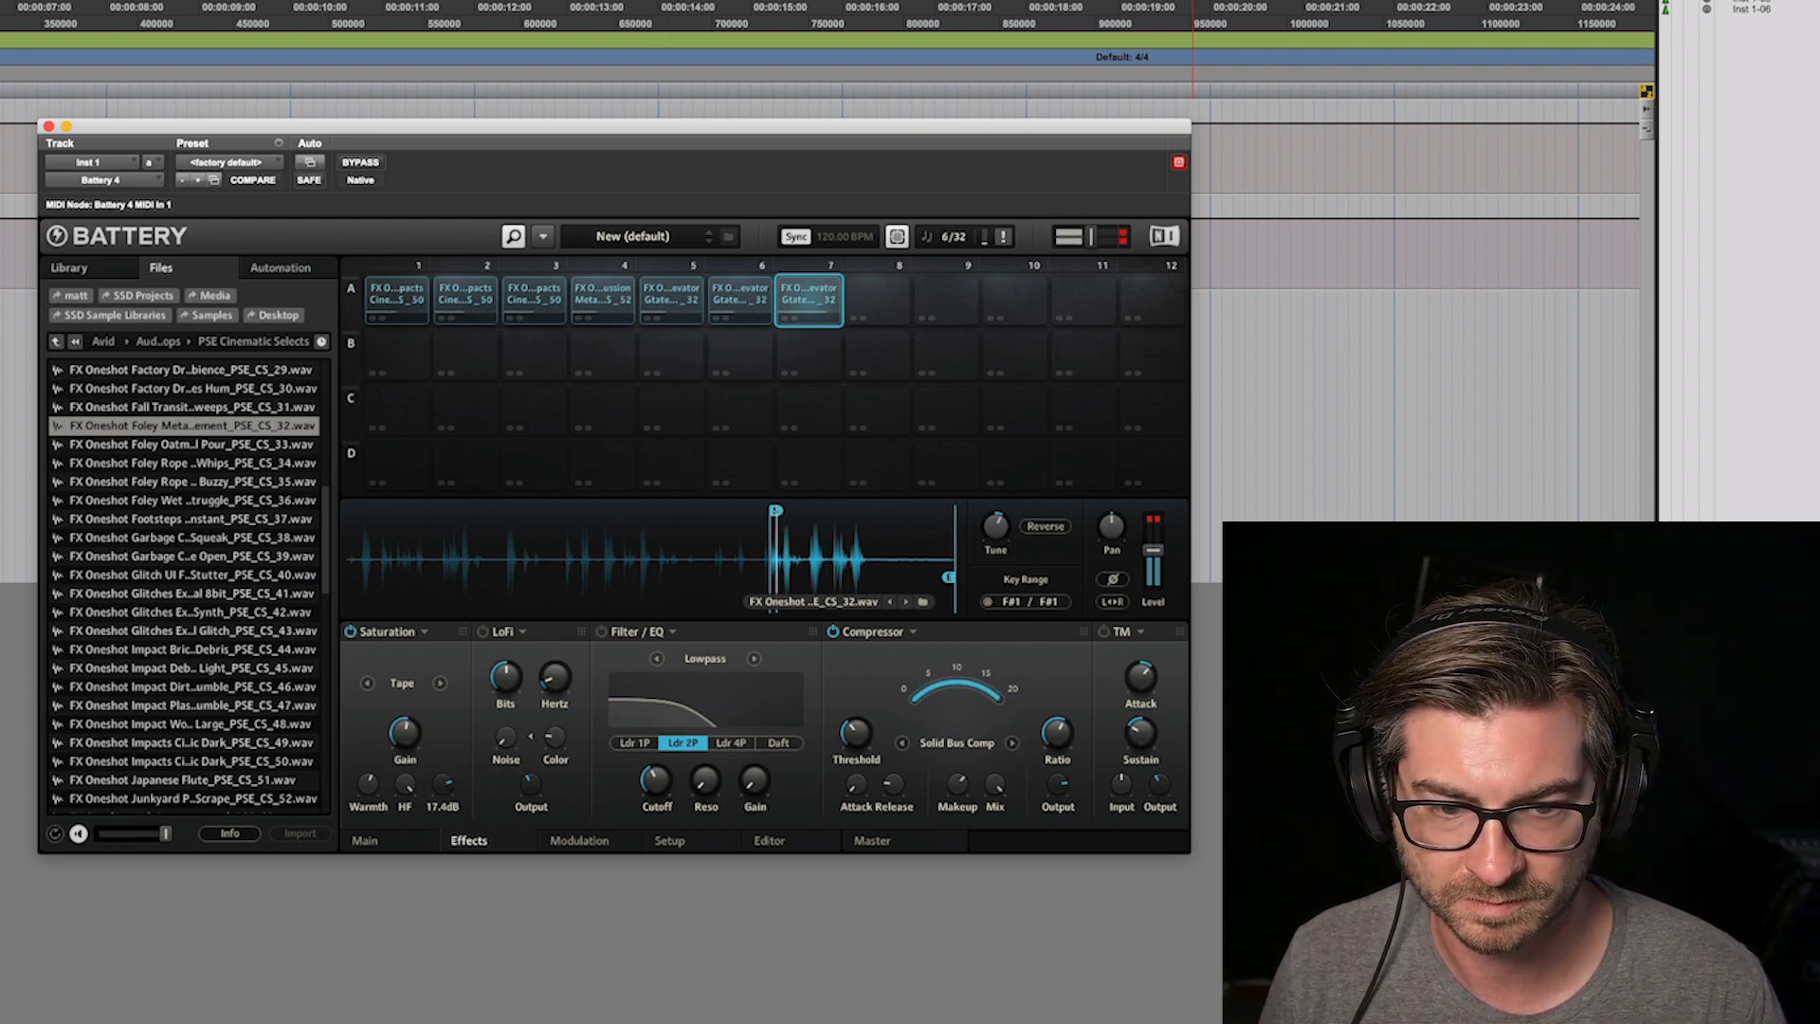
pyautogui.moveTo(1059, 792); pyautogui.dragTo(1059, 779)
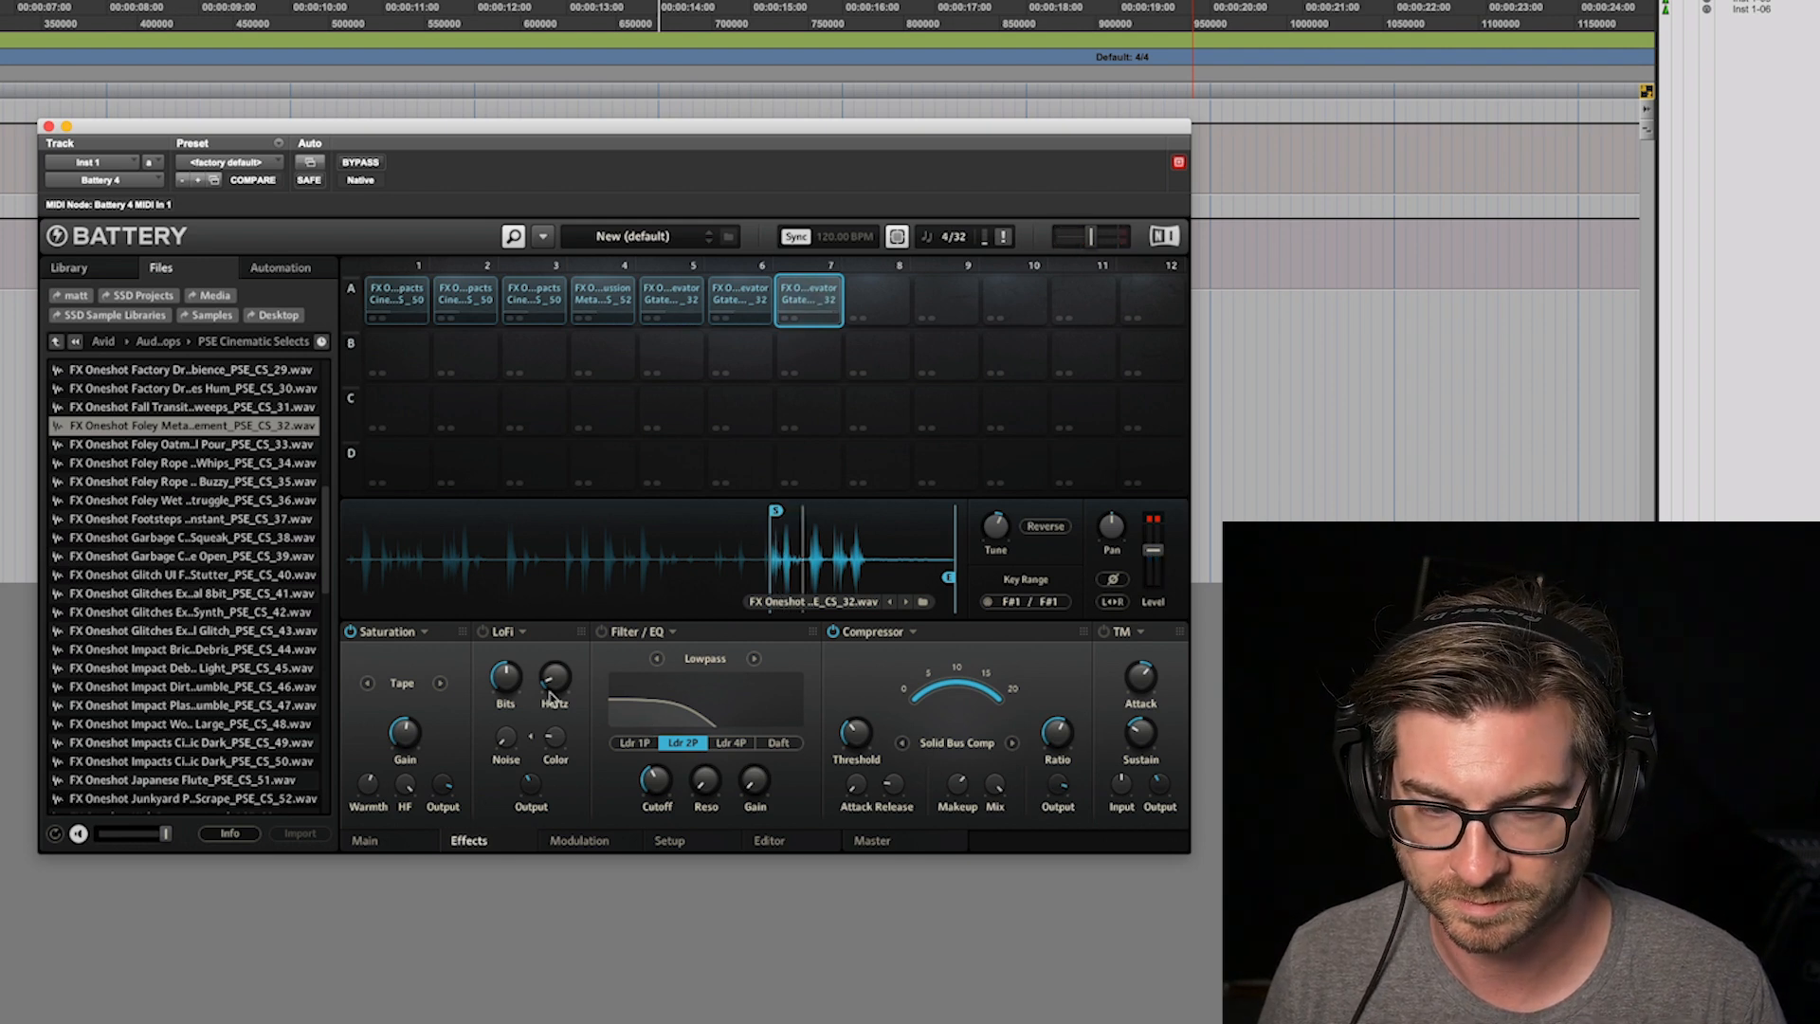
# Step: Lengthen the attack of cell A7's volume envelope slightly and close the instrument window
pyautogui.click(366, 845)
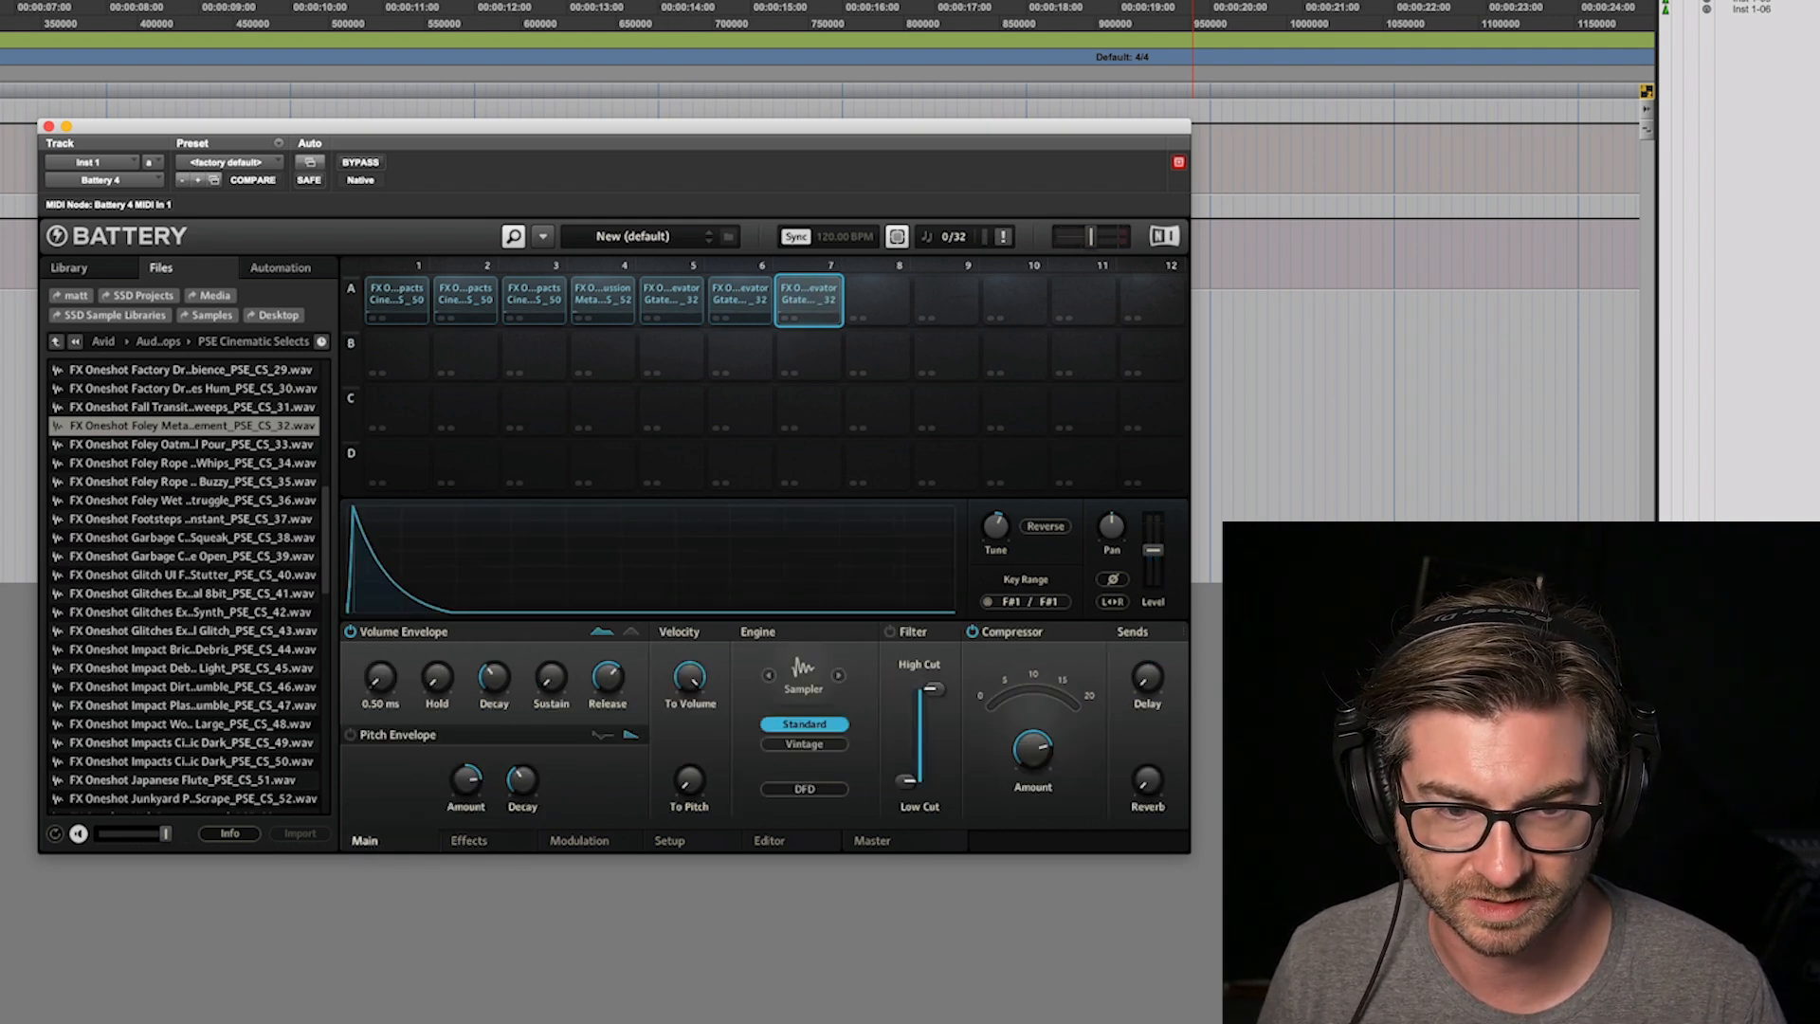
pyautogui.moveTo(380, 677); pyautogui.dragTo(388, 687)
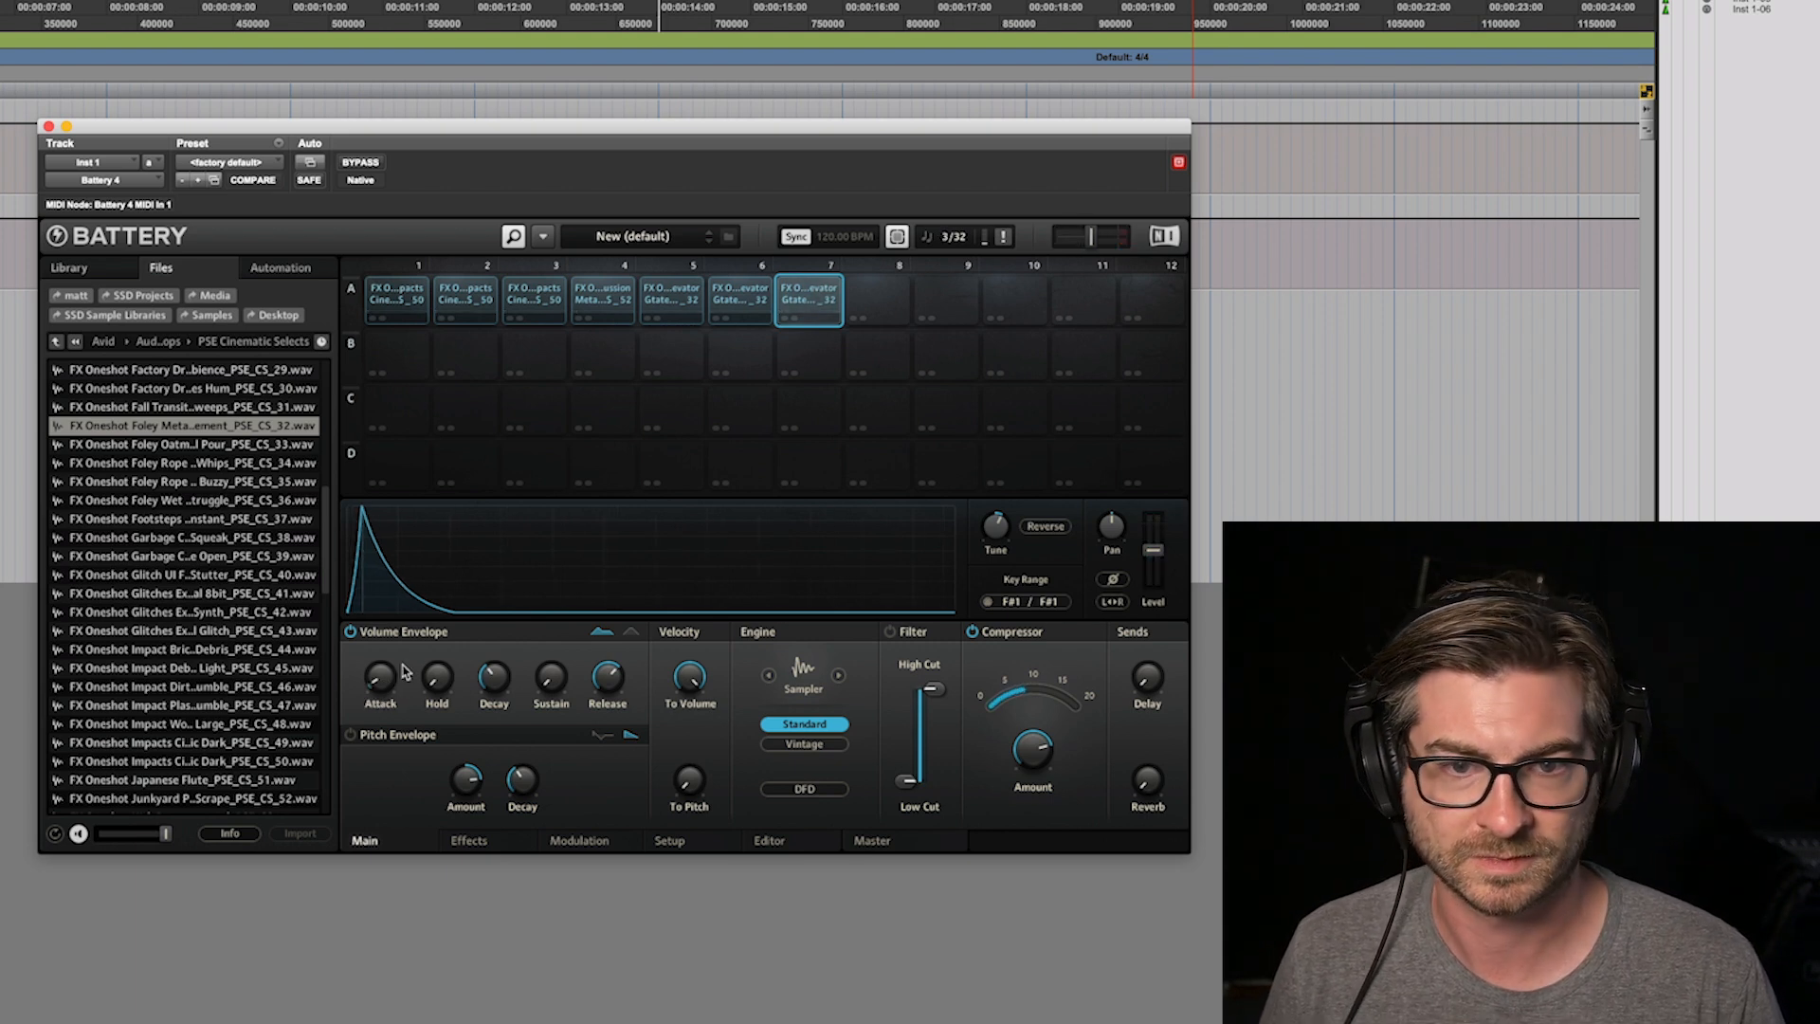
pyautogui.click(48, 127)
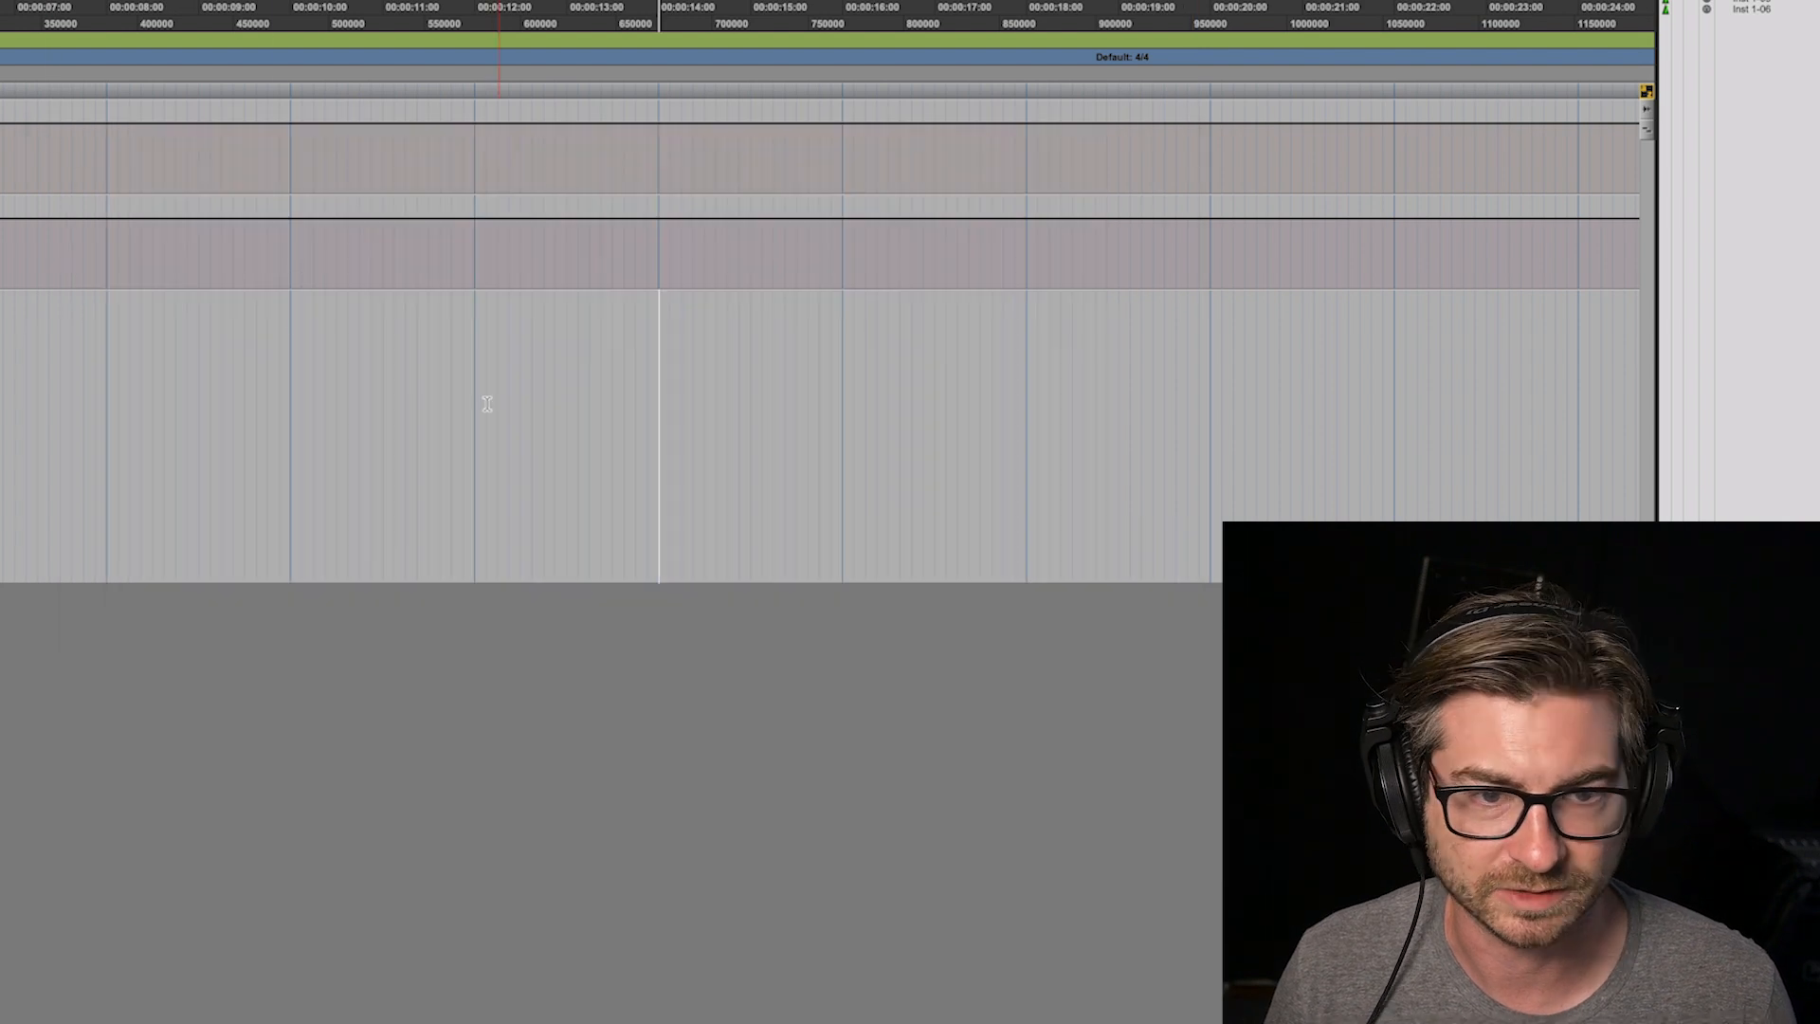
# Step: Create a two-bar MIDI clip on the instrument track from about 12 to 16 seconds and open it in the MIDI editor
pyautogui.moveTo(476, 394); pyautogui.dragTo(843, 417)
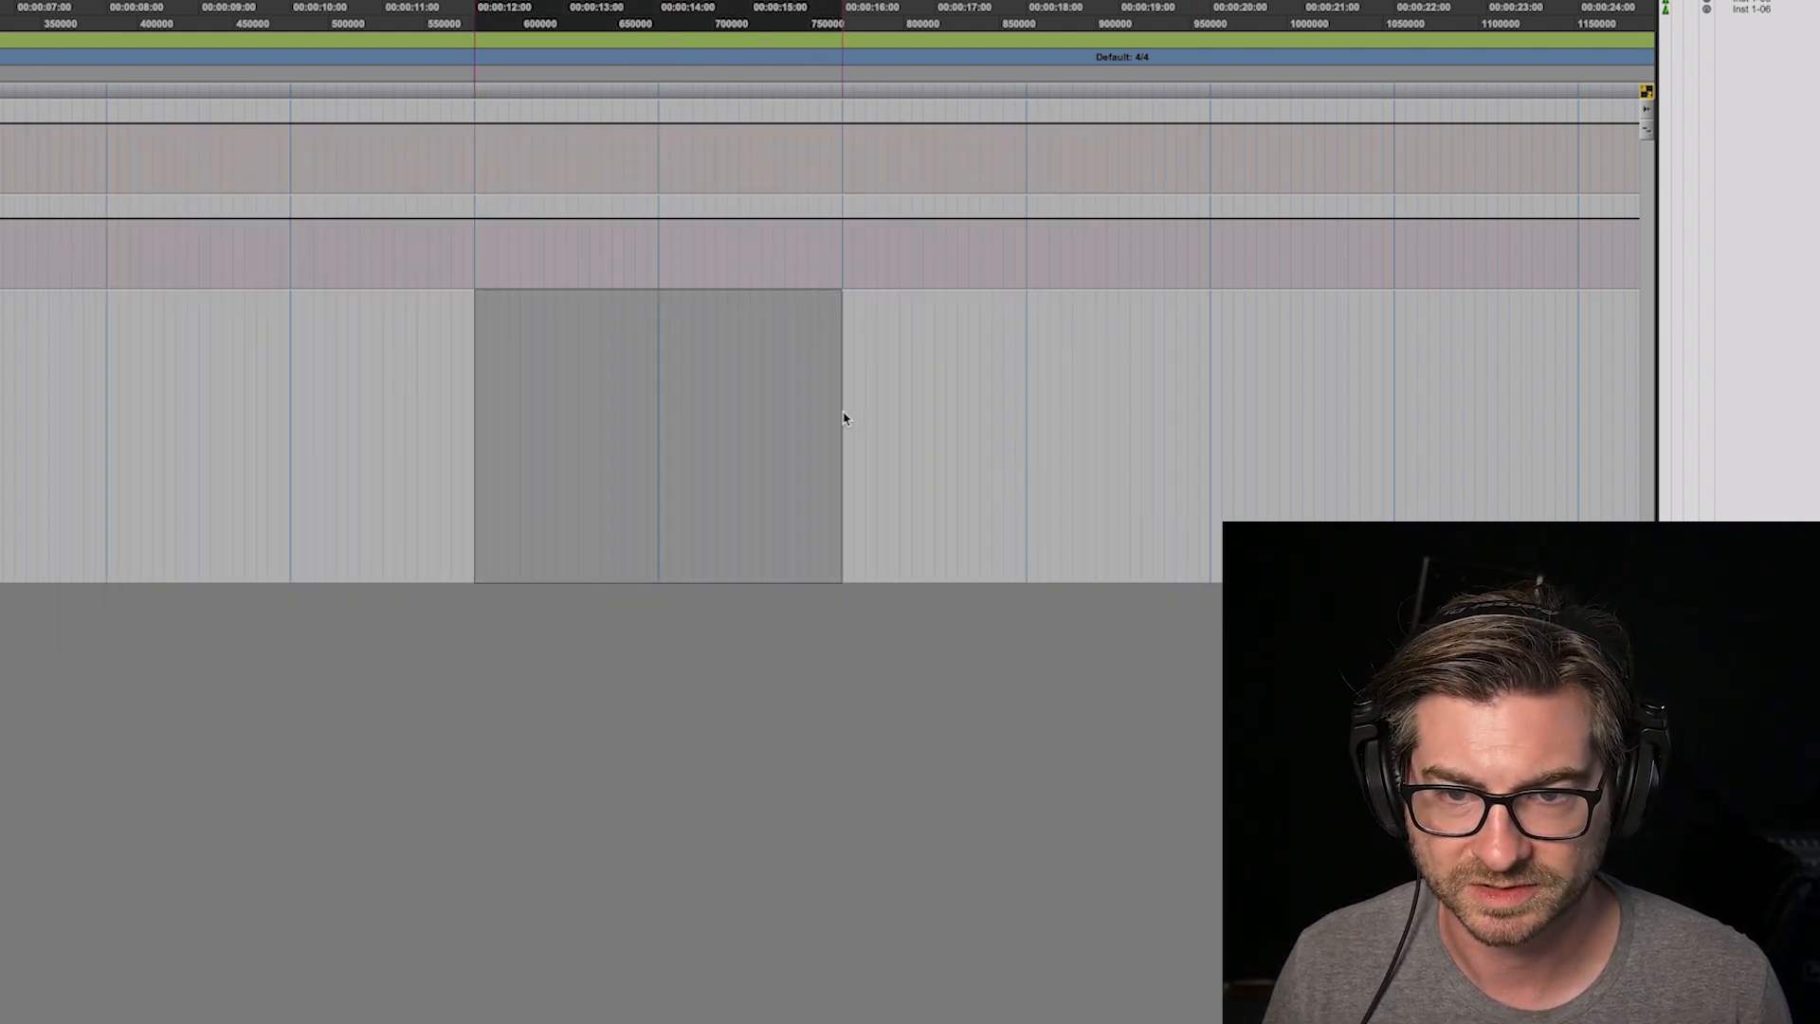
pyautogui.hotkey('alt', 'shift', '3')
pyautogui.doubleClick(569, 548)
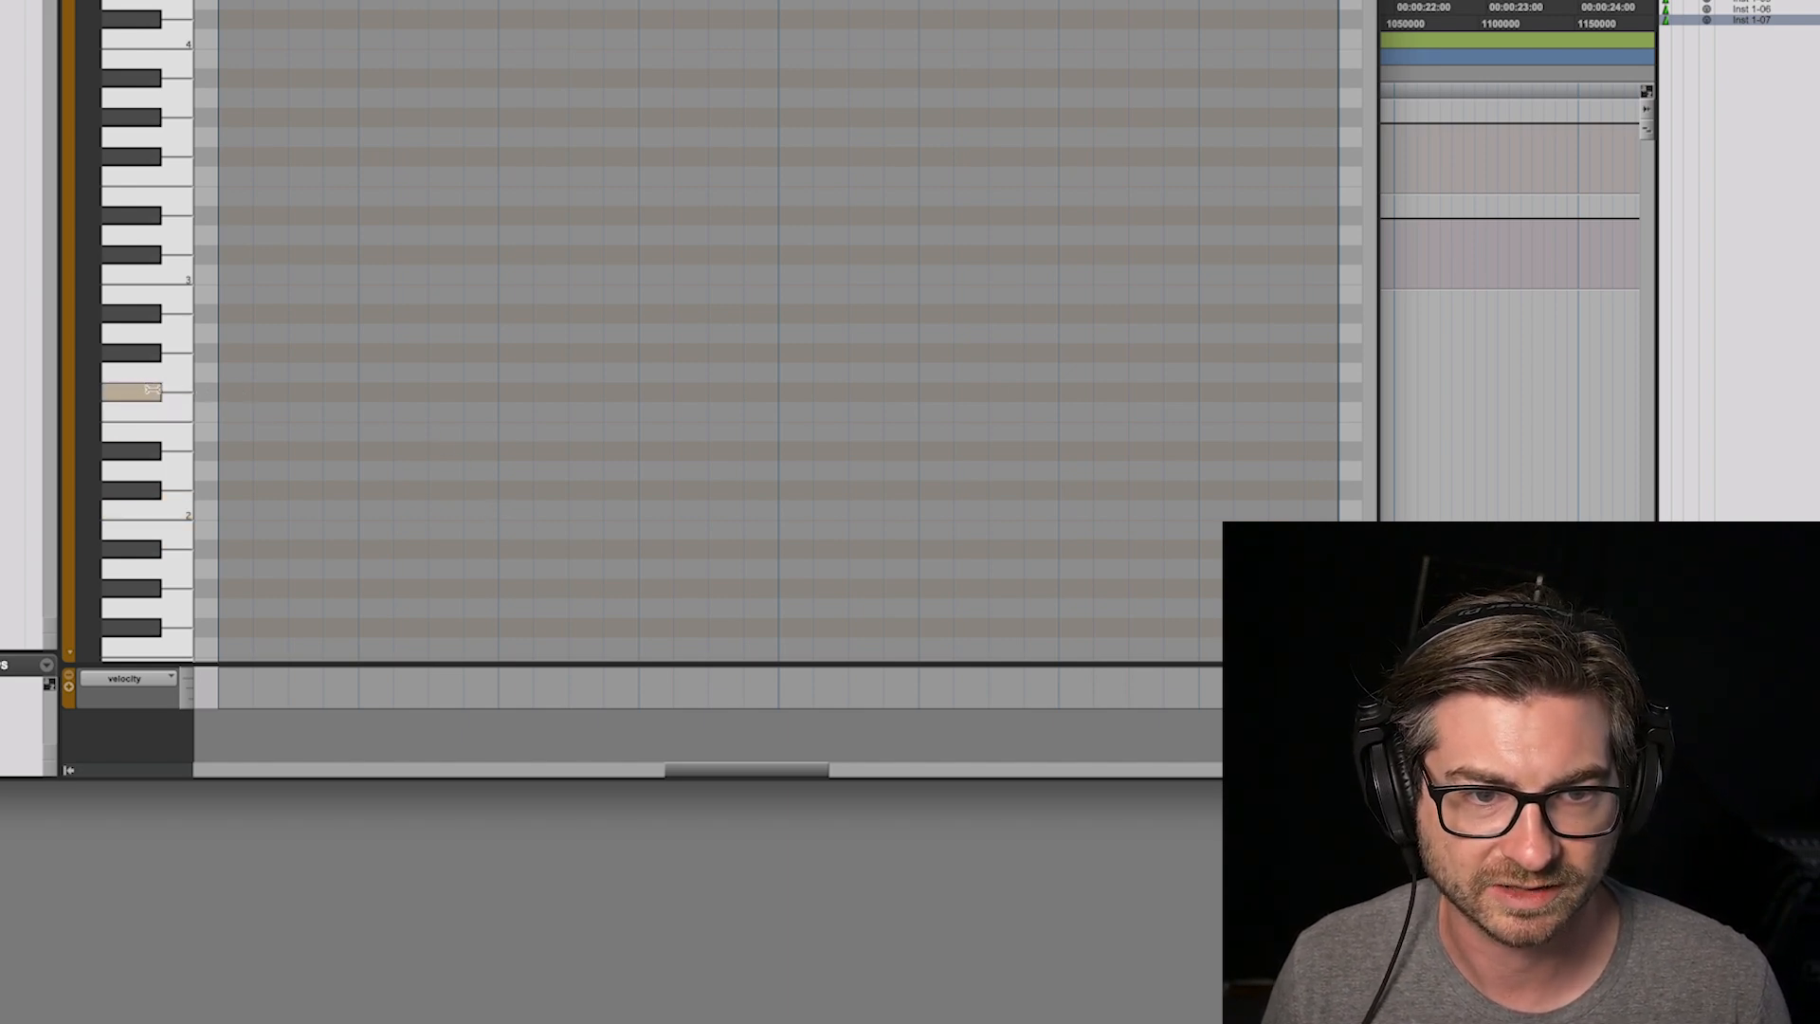
# Step: Fill both bars with sixteen short F#1 notes spaced an eighth note apart and play the pattern
pyautogui.scroll(-2, 171, 422)
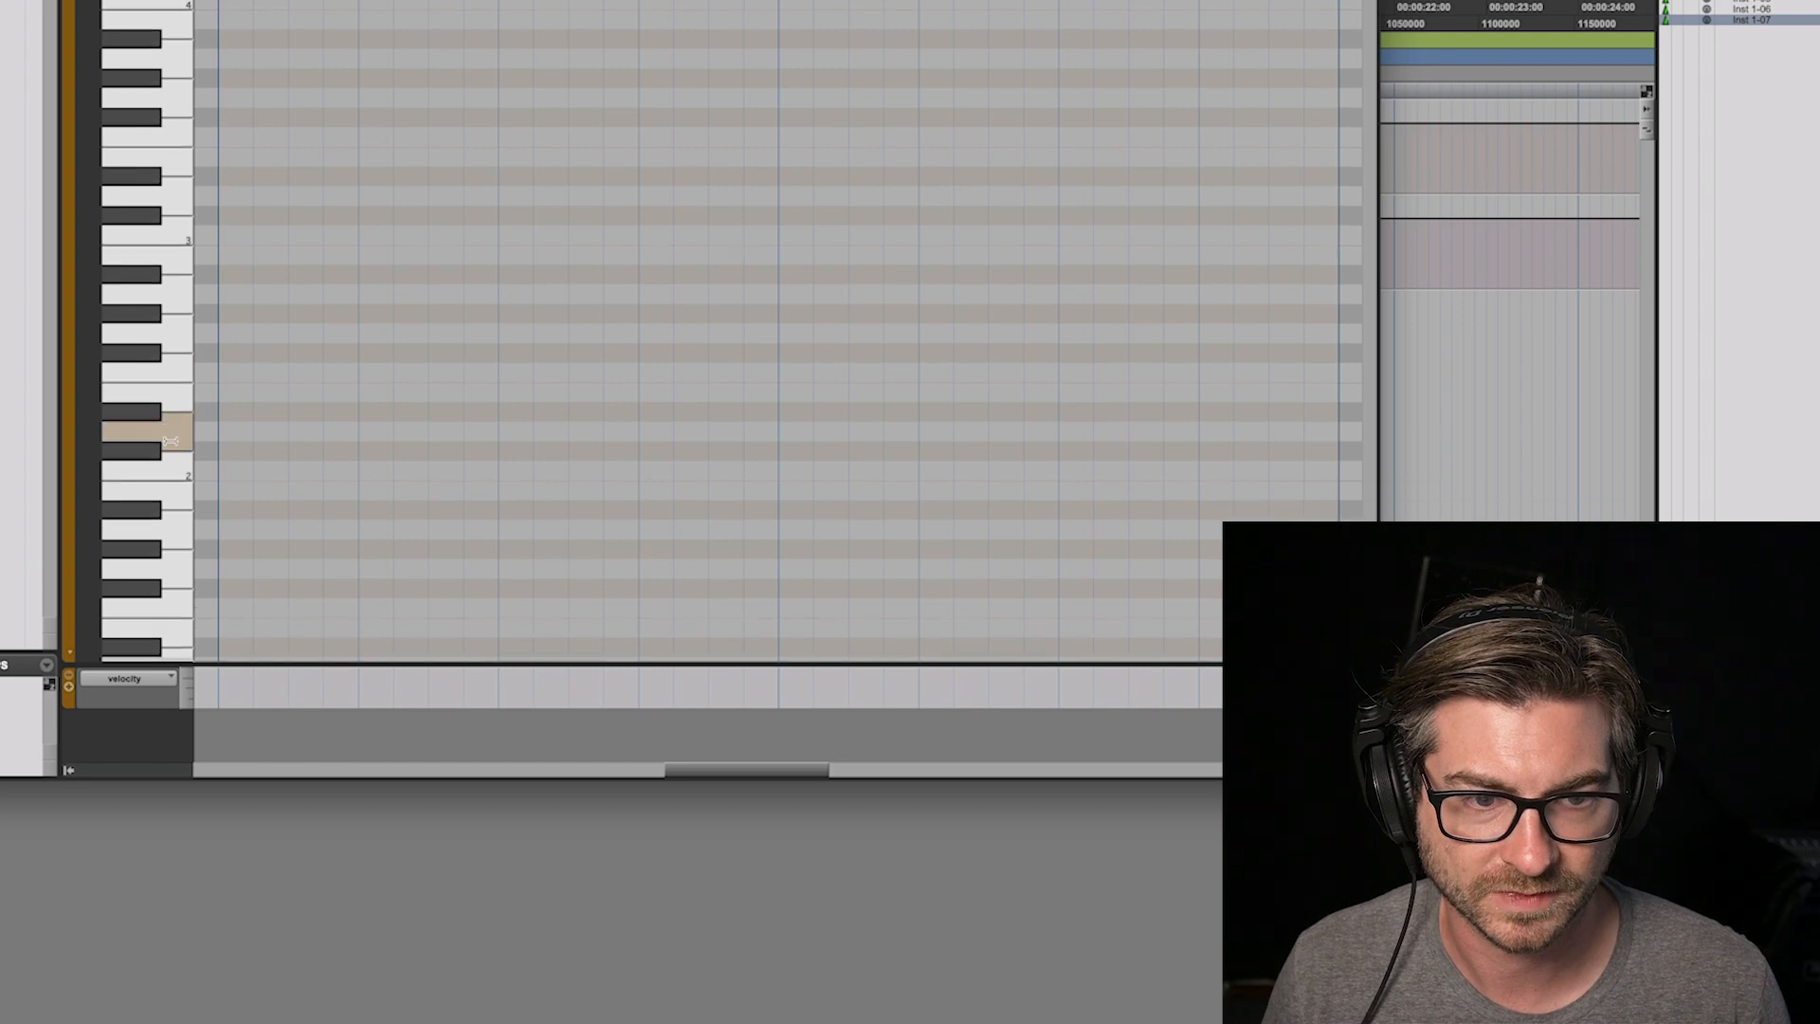
pyautogui.click(230, 585)
pyautogui.scroll(-1, 232, 569)
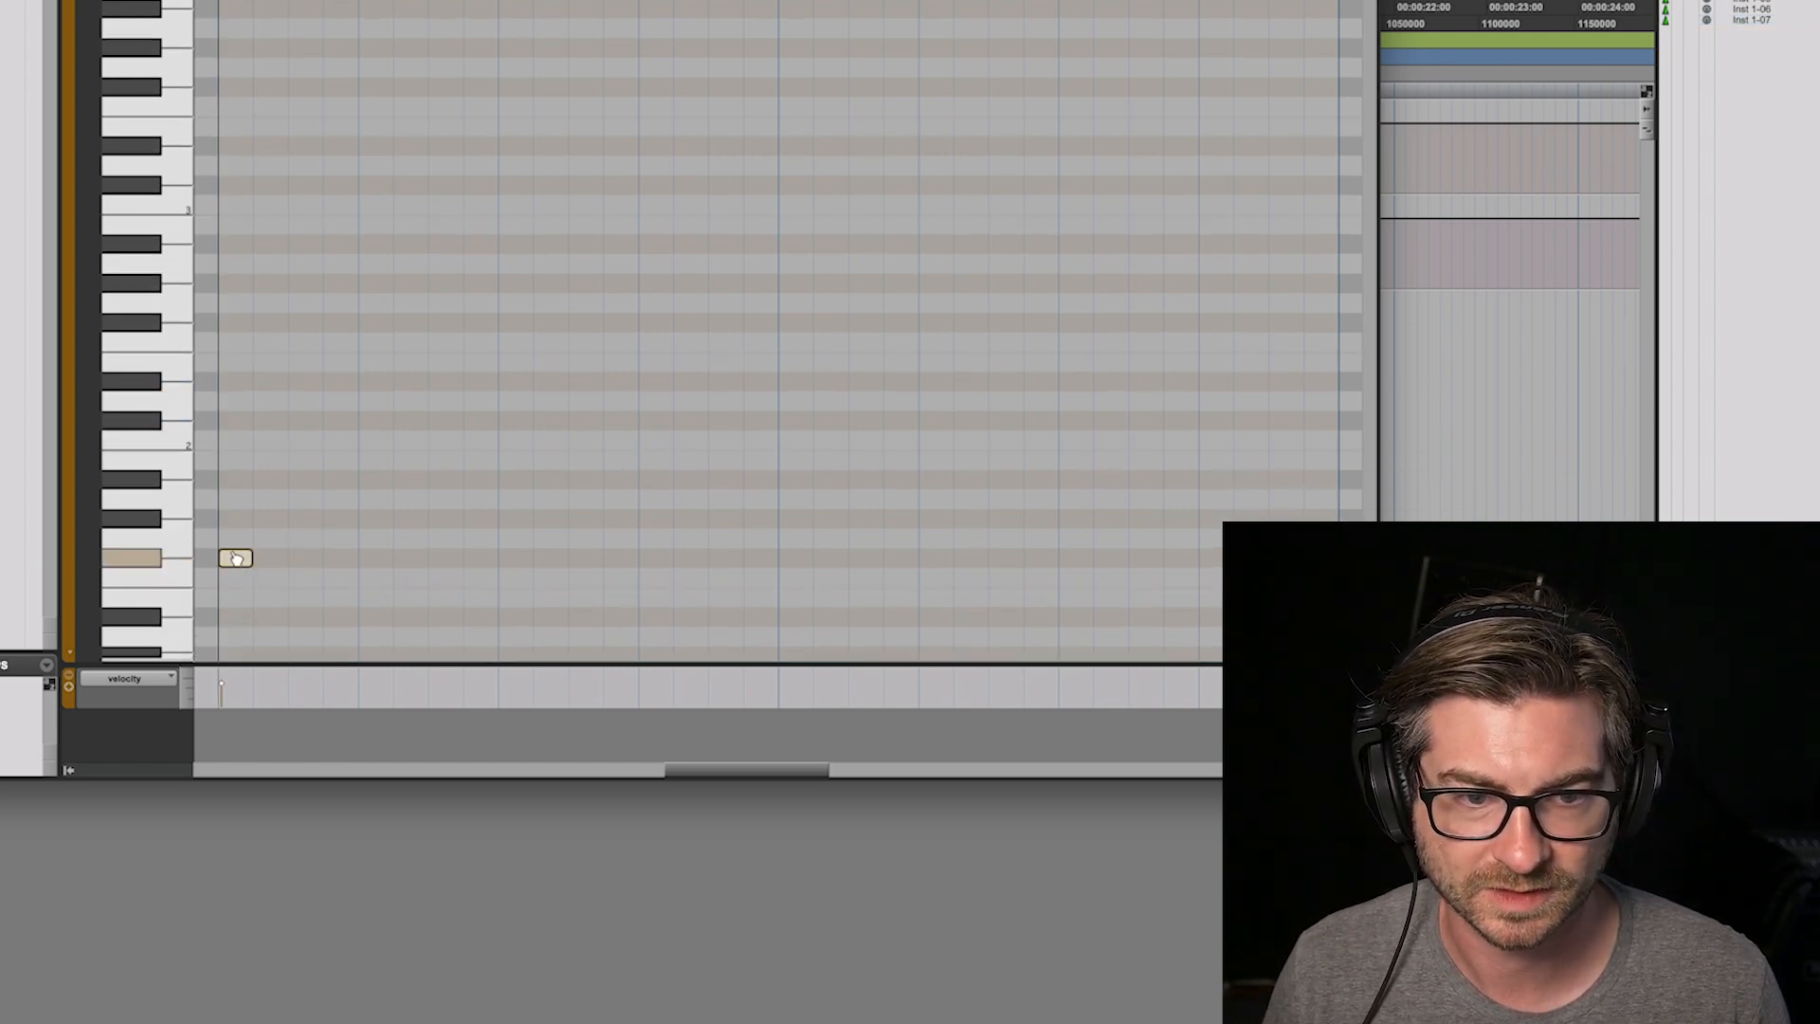
pyautogui.moveTo(249, 563); pyautogui.dragTo(371, 557)
pyautogui.moveTo(554, 527); pyautogui.dragTo(512, 562)
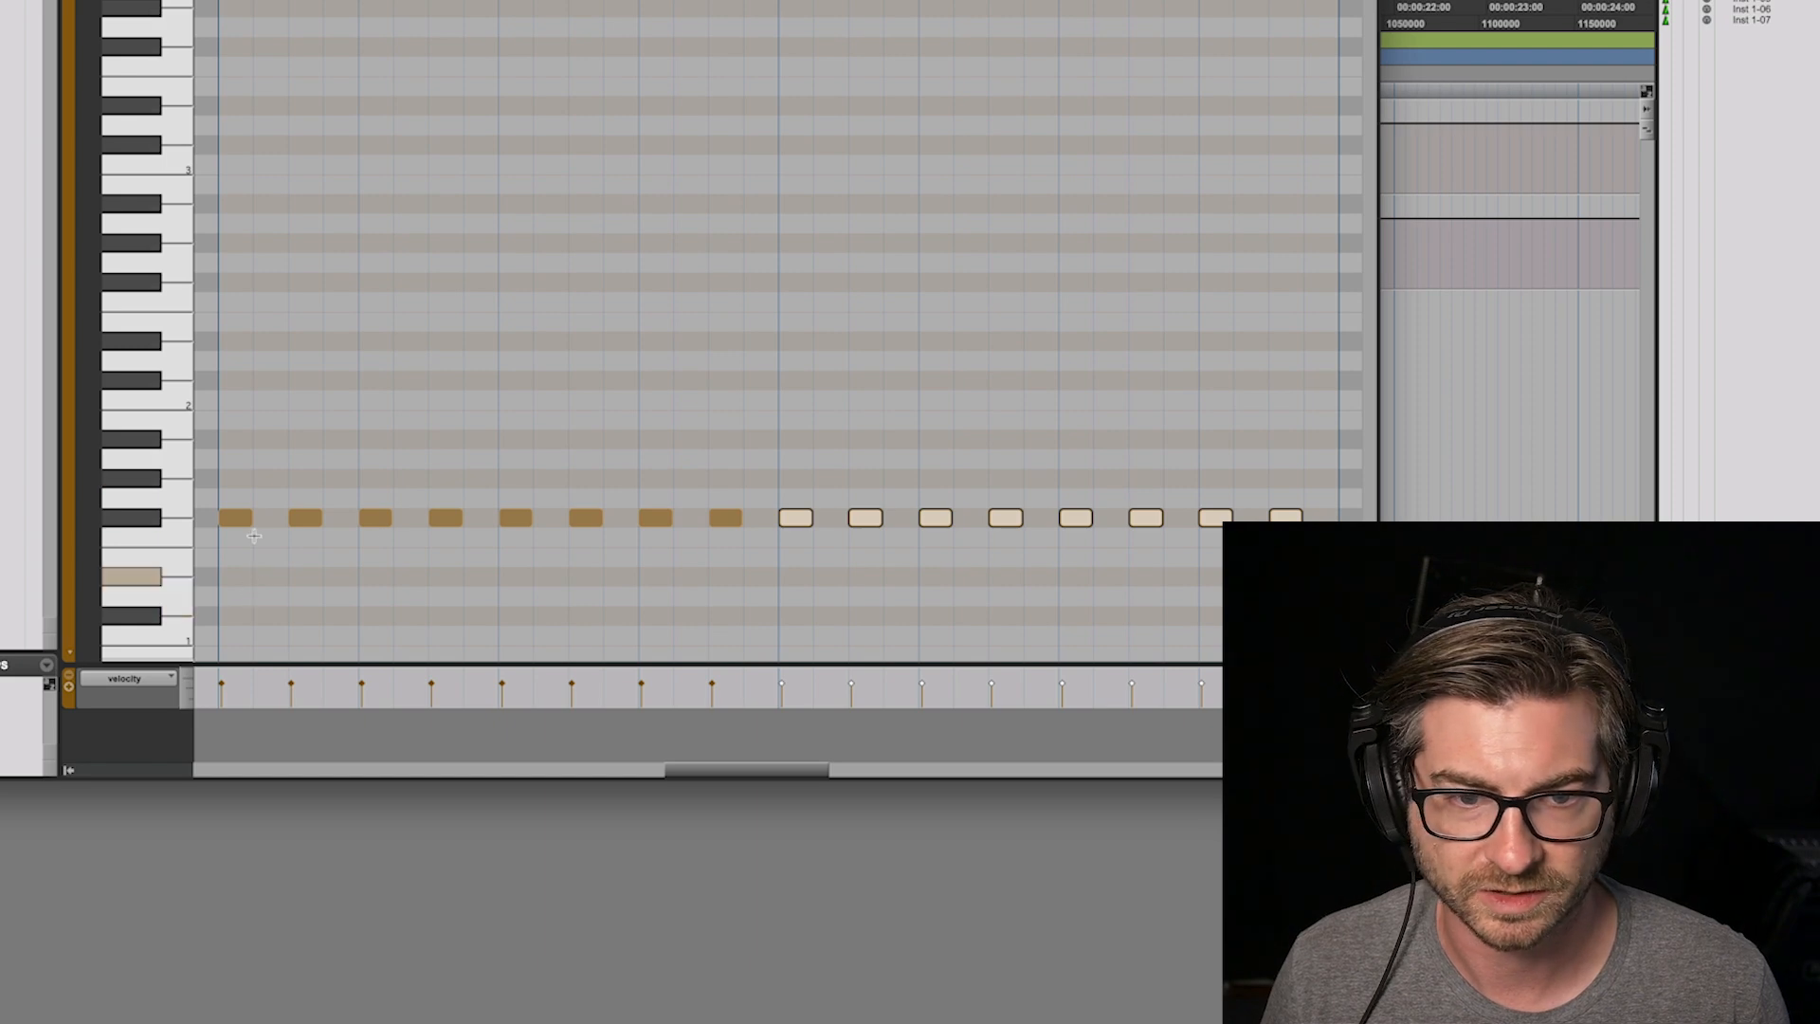
pyautogui.hotkey('ctrl', 'a')
pyautogui.press('space')
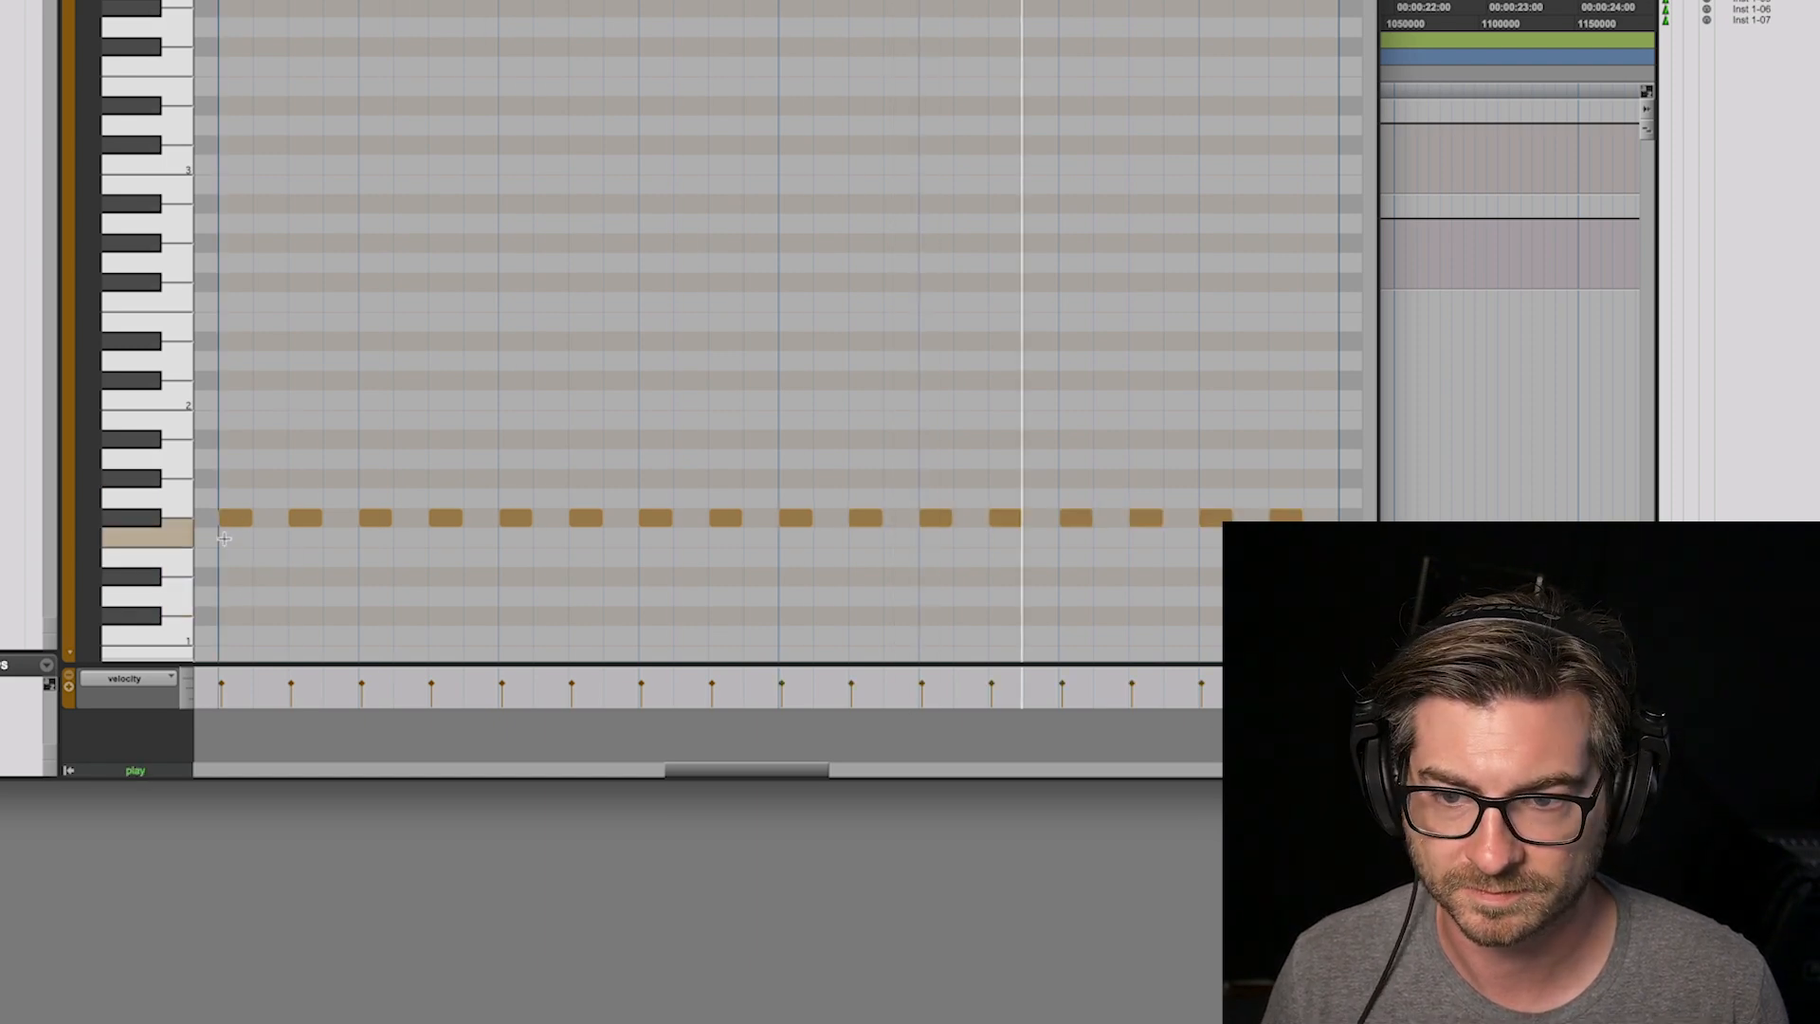
# Step: Place C1 notes on the first, fourth and sixth eighth-note positions of the first bar
pyautogui.scroll(-5, 275, 463)
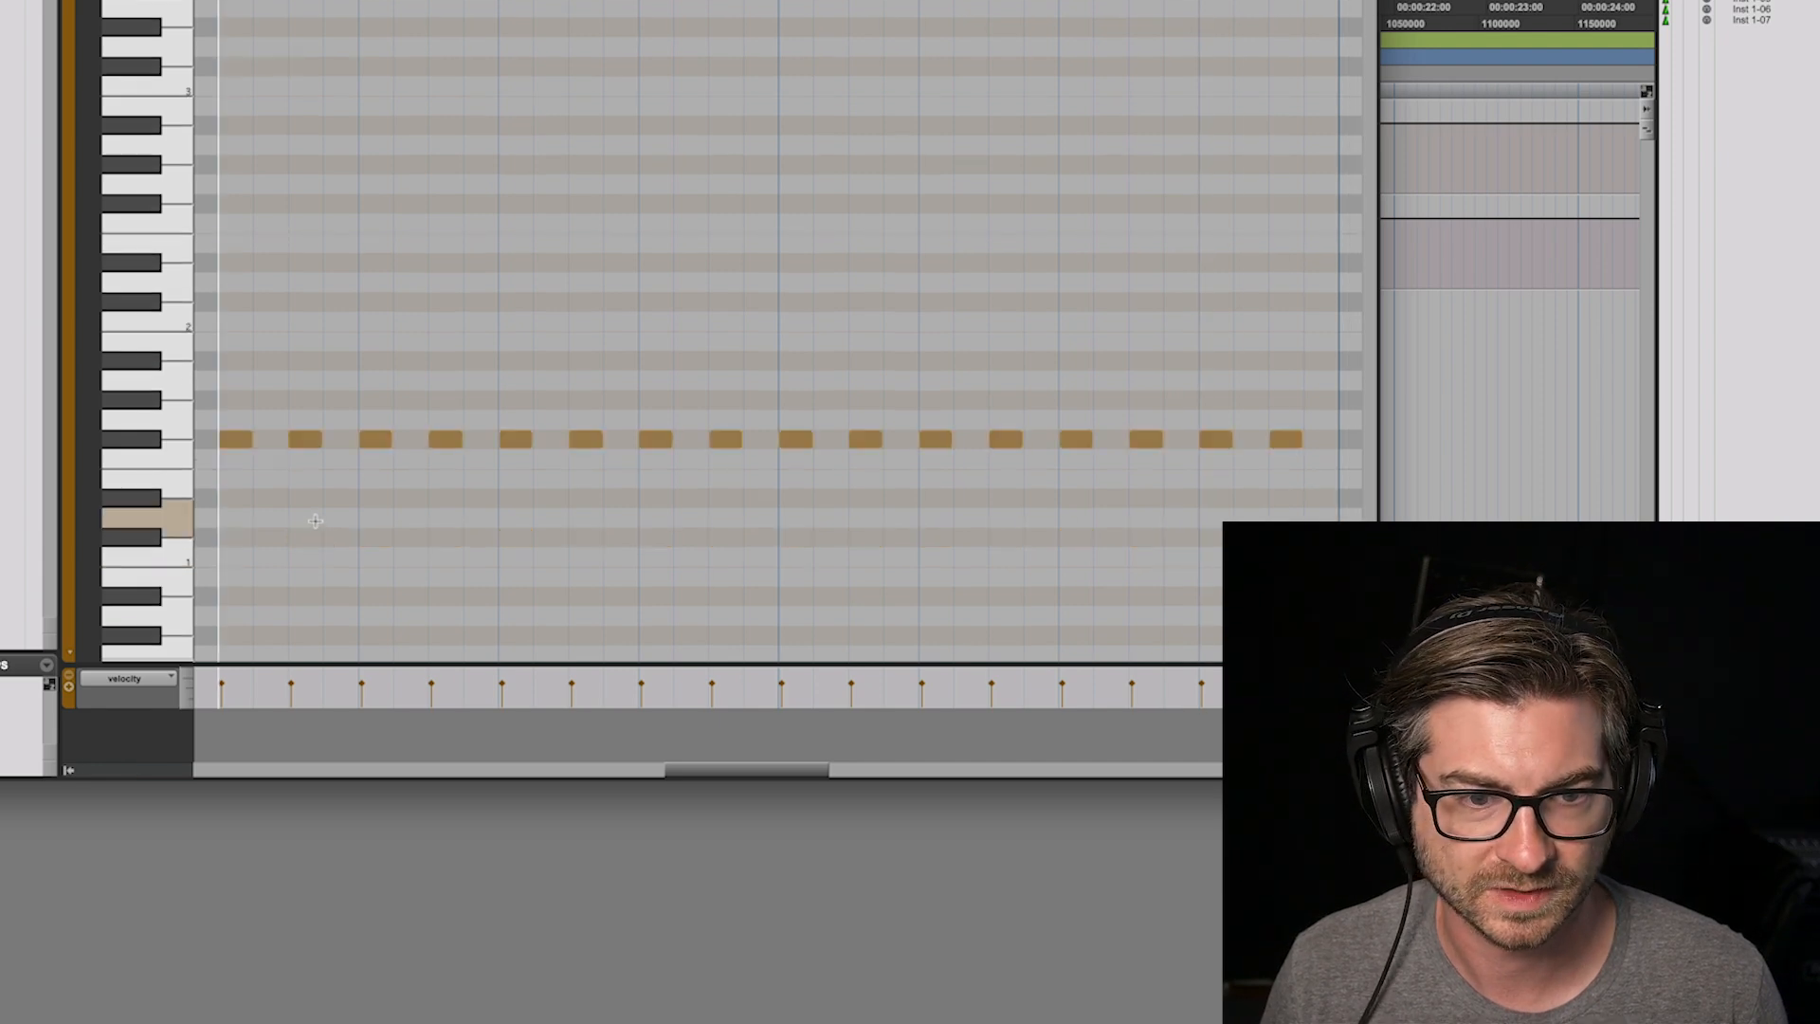
pyautogui.scroll(-2, 275, 463)
pyautogui.moveTo(235, 304); pyautogui.dragTo(235, 423)
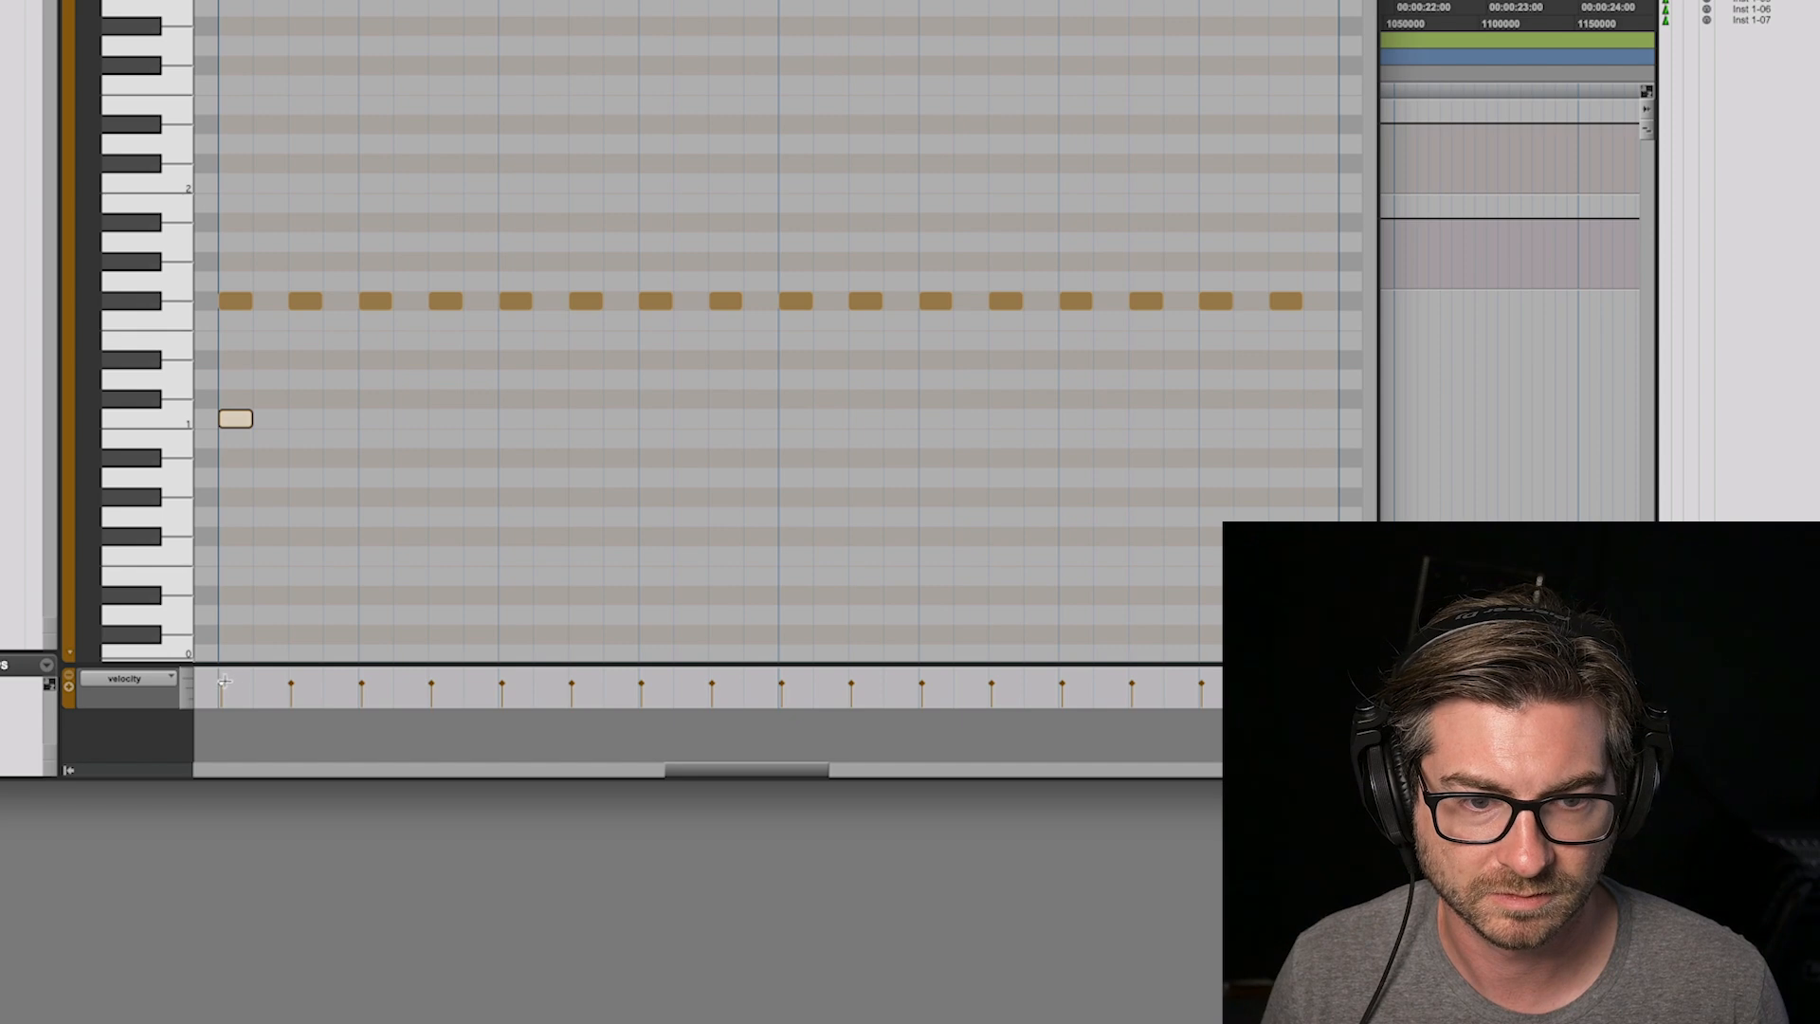
pyautogui.click(320, 418)
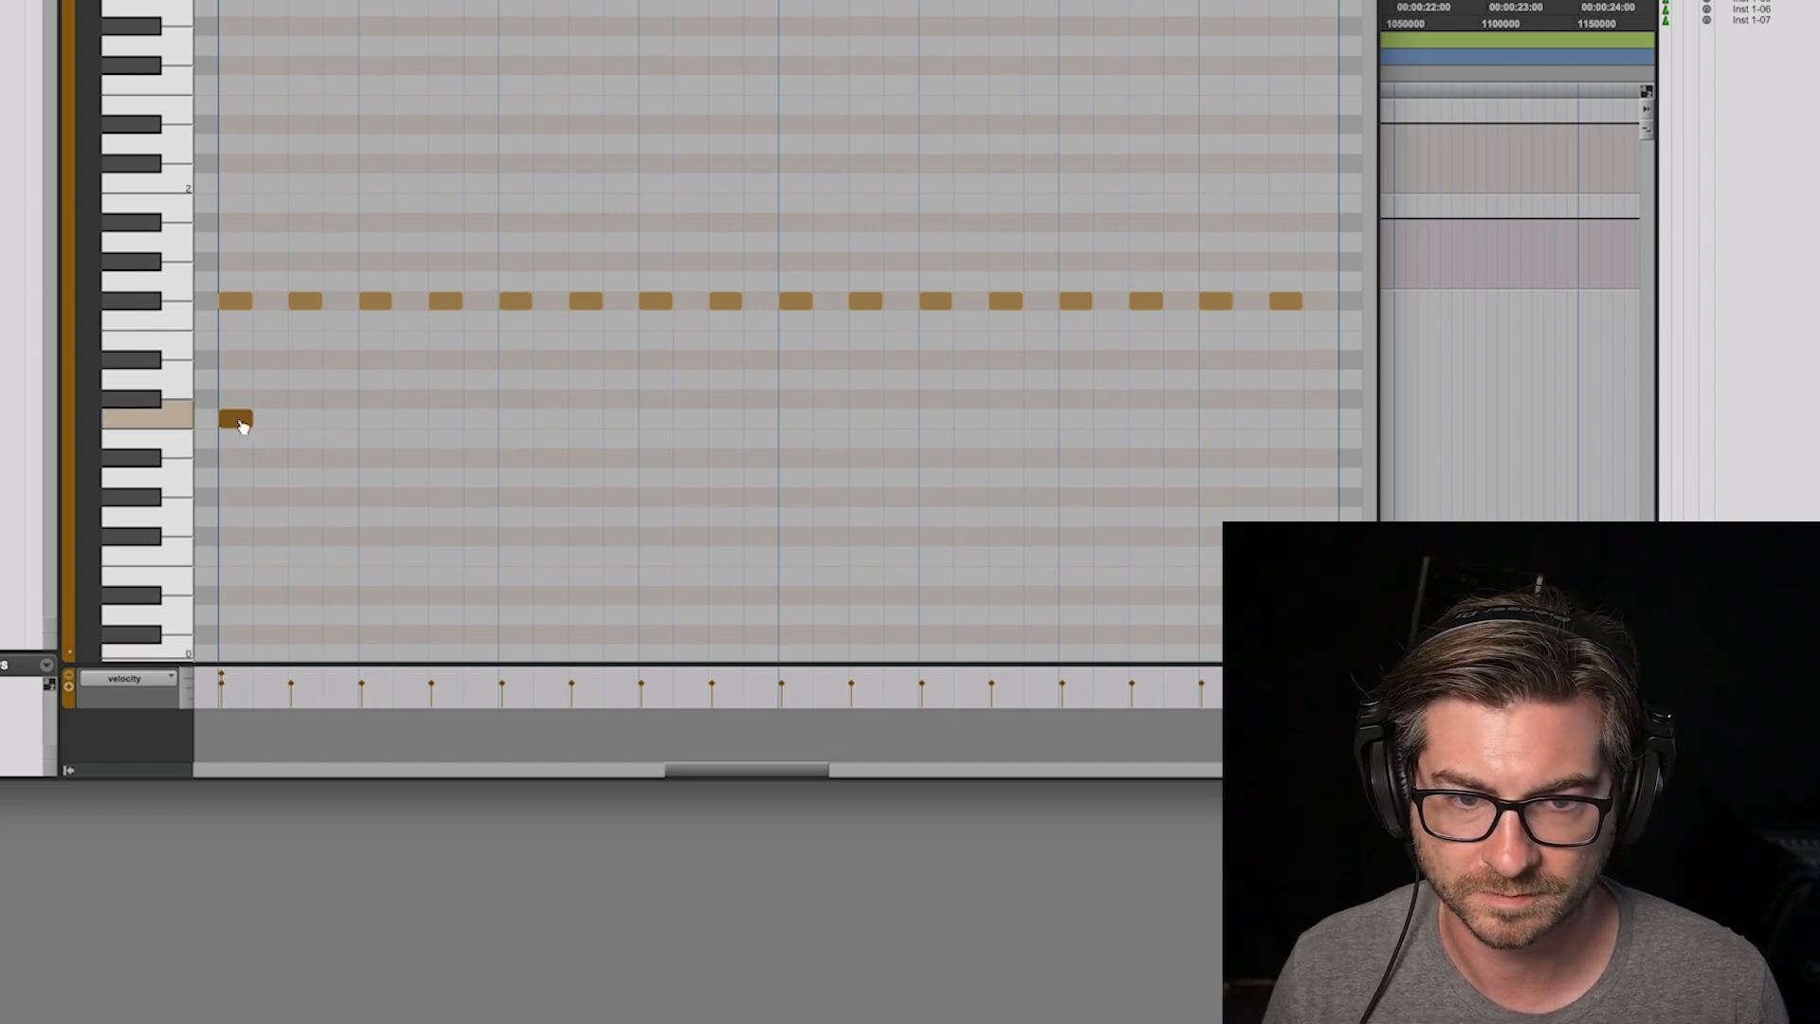
pyautogui.moveTo(242, 424); pyautogui.dragTo(572, 418)
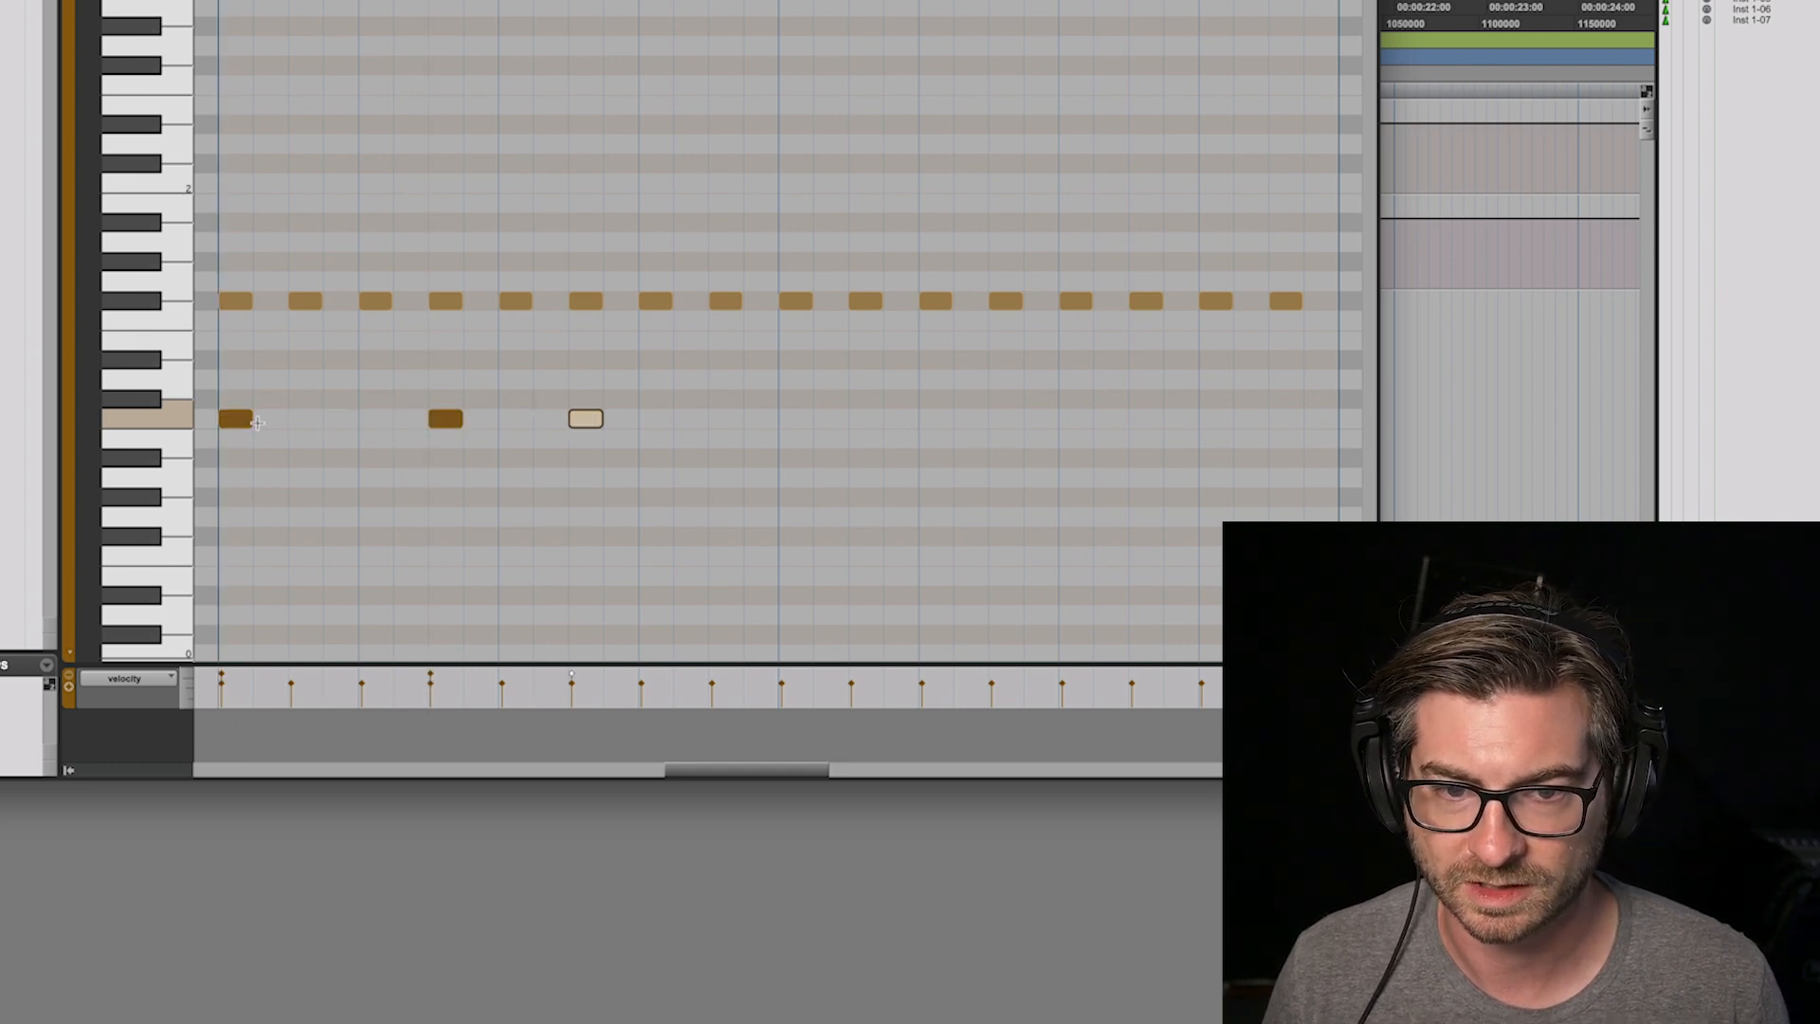
# Step: Lengthen the first C1 note to an eighth note and extend the third C1 note to the end of the first bar
pyautogui.click(287, 403)
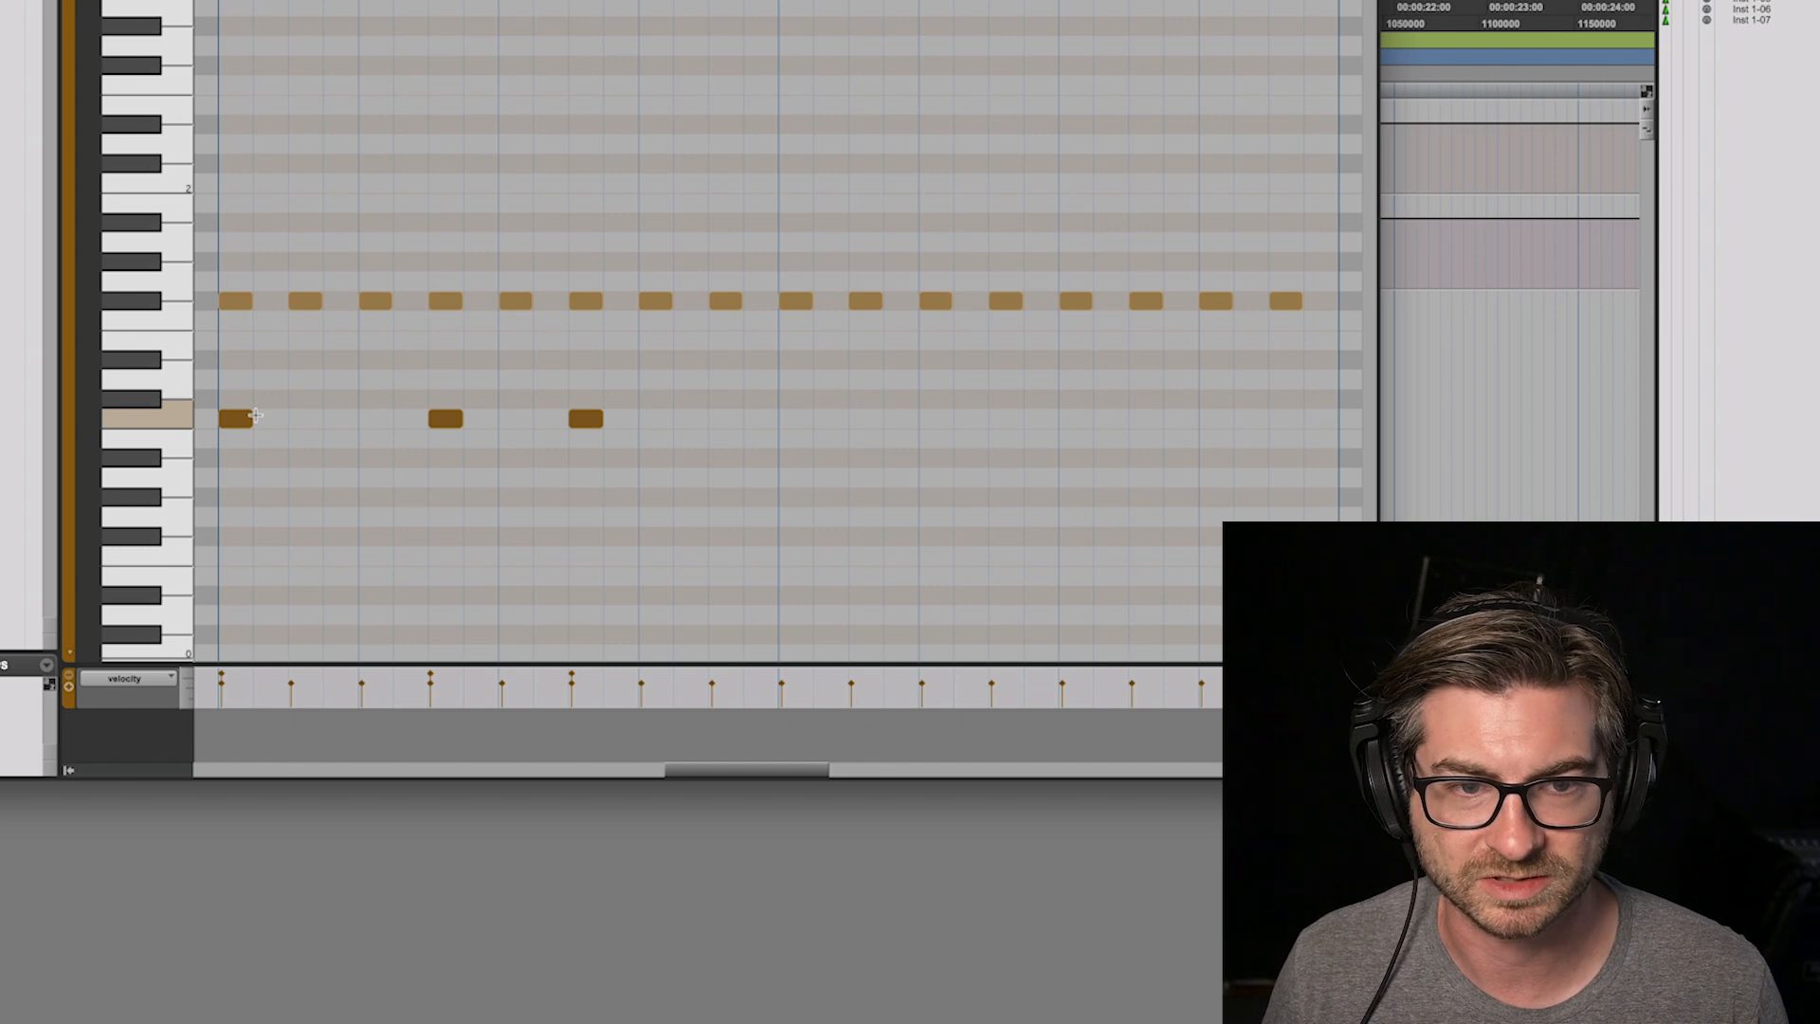
pyautogui.click(249, 420)
pyautogui.moveTo(275, 419); pyautogui.dragTo(288, 419)
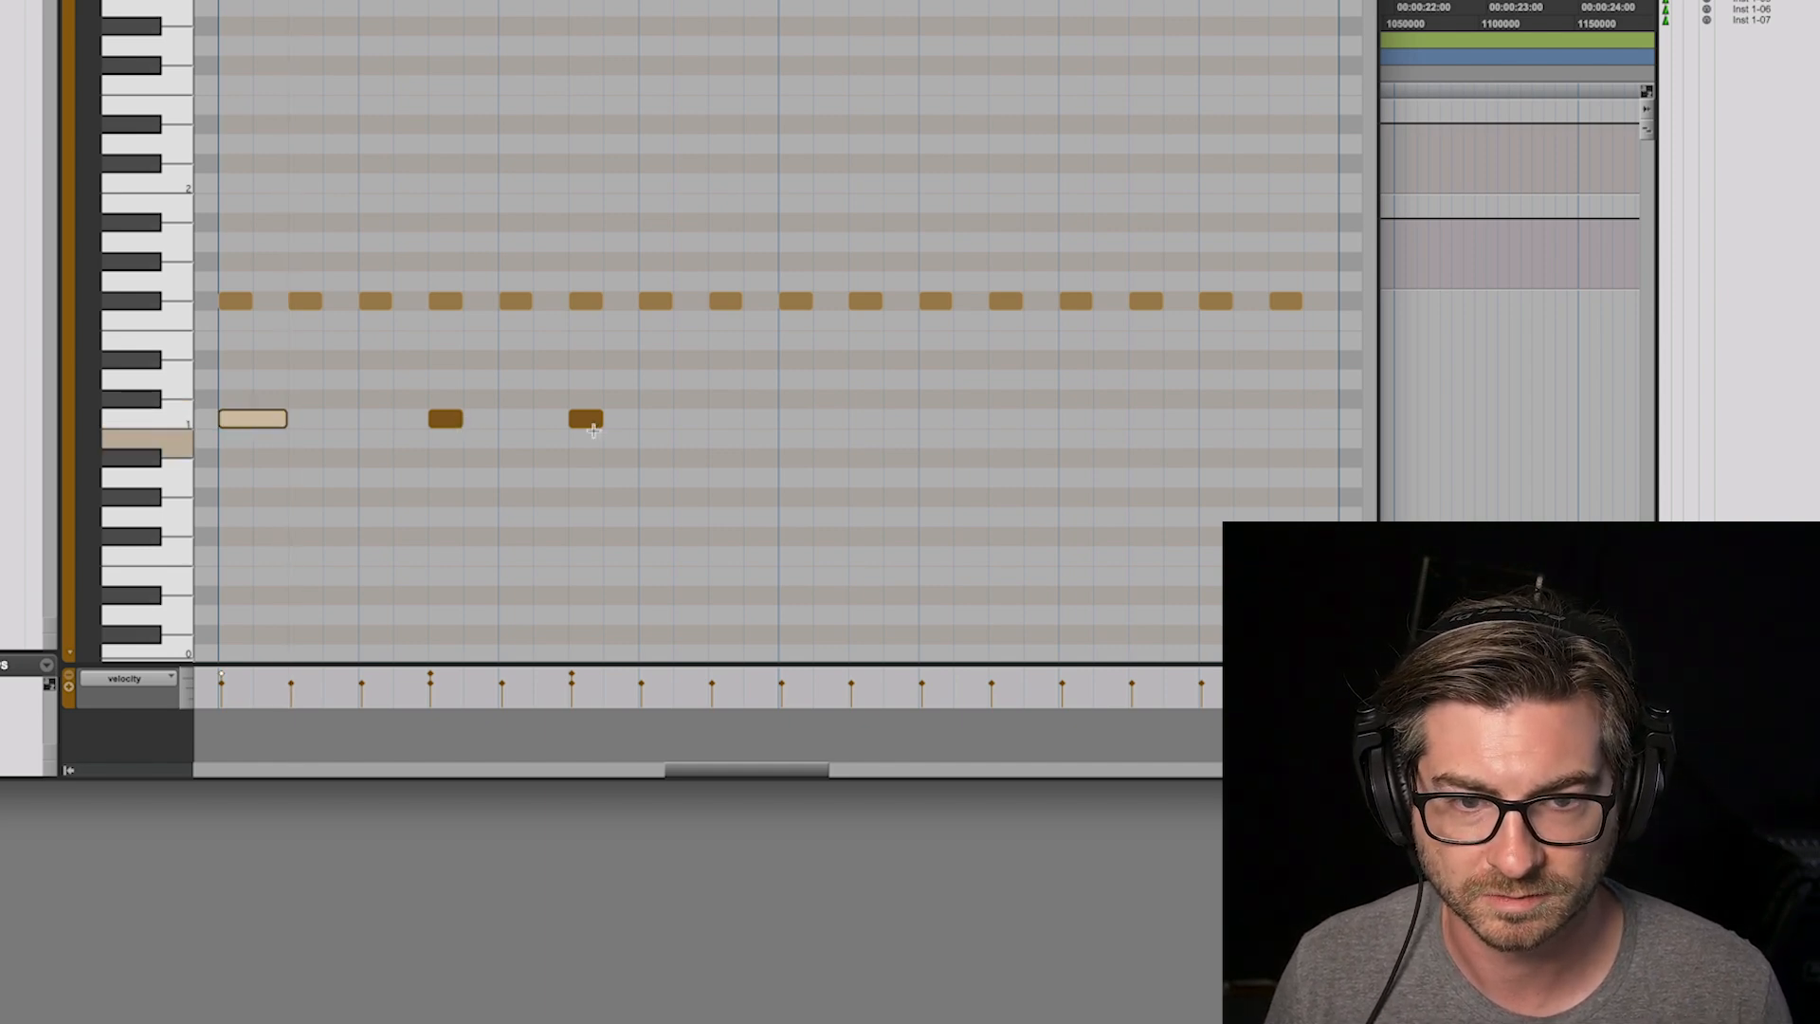
pyautogui.moveTo(598, 419); pyautogui.dragTo(758, 421)
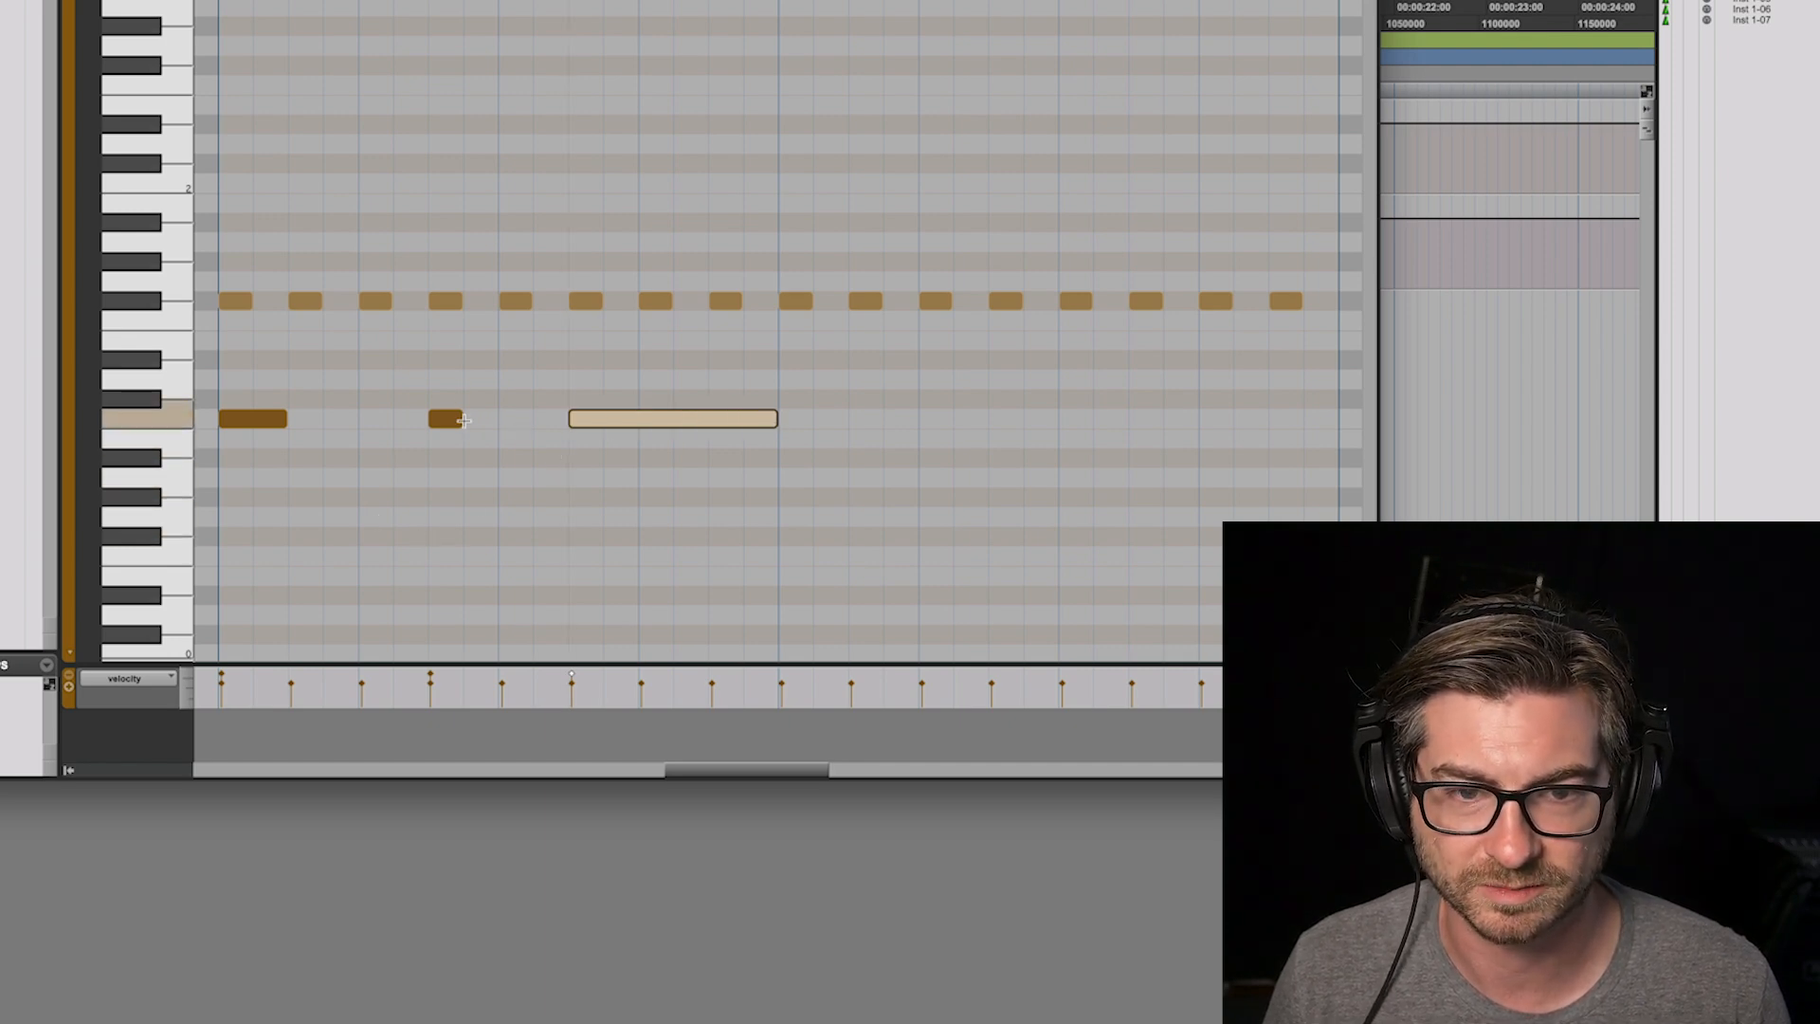
# Step: Add C#1 notes on beats 2 and 4 of the first bar, and copy its C1 and C#1 pattern into the second bar
pyautogui.click(371, 398)
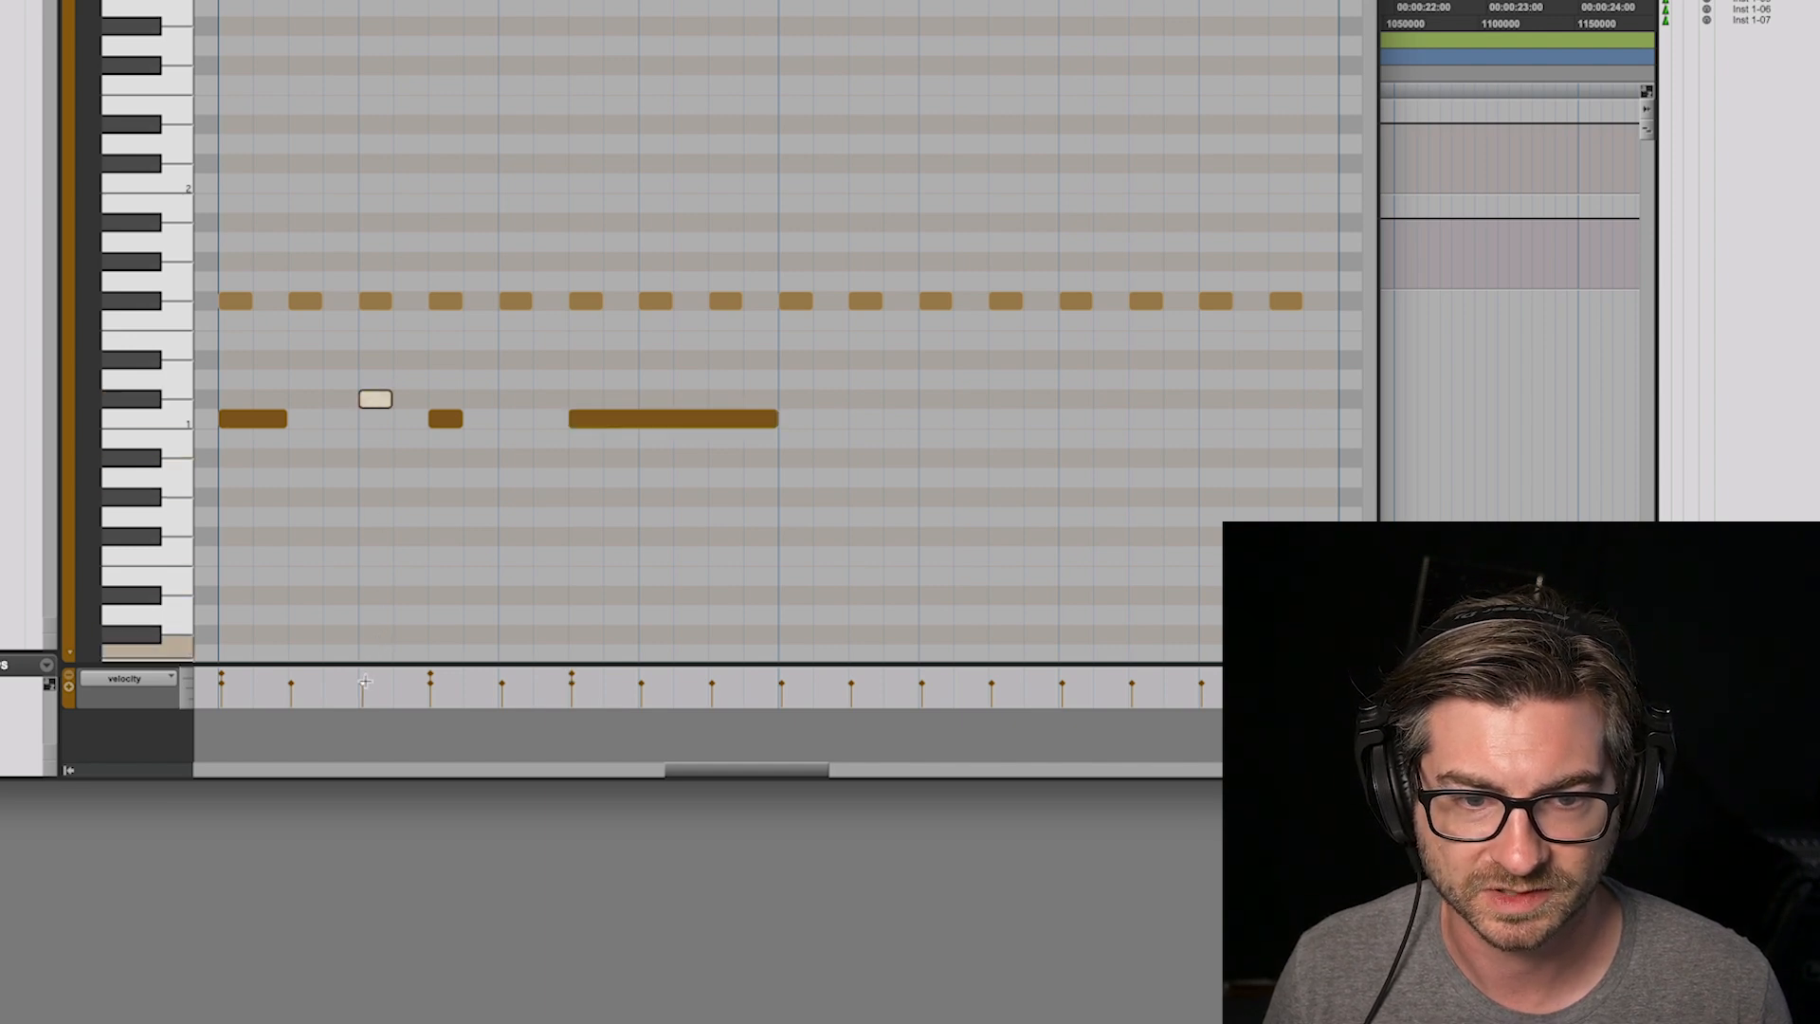
pyautogui.moveTo(376, 399); pyautogui.dragTo(656, 400)
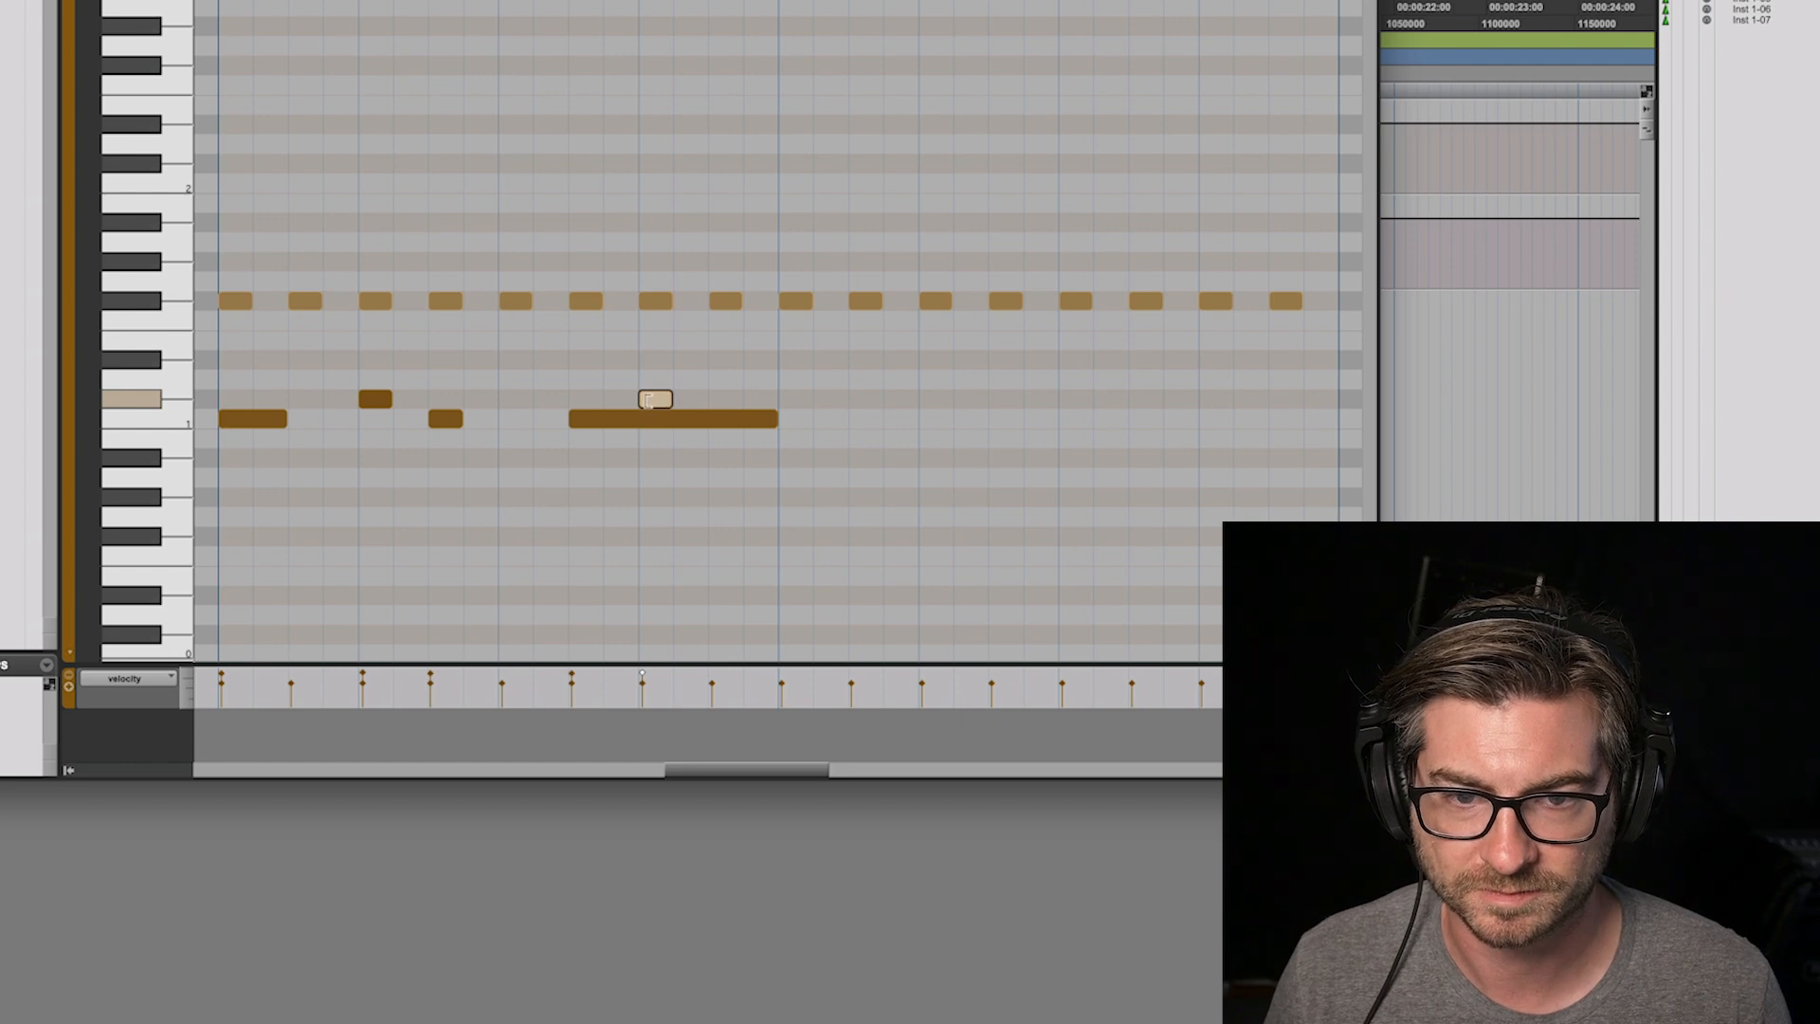
pyautogui.moveTo(223, 350); pyautogui.dragTo(770, 483)
pyautogui.moveTo(270, 429); pyautogui.dragTo(832, 420)
pyautogui.press('super+w')
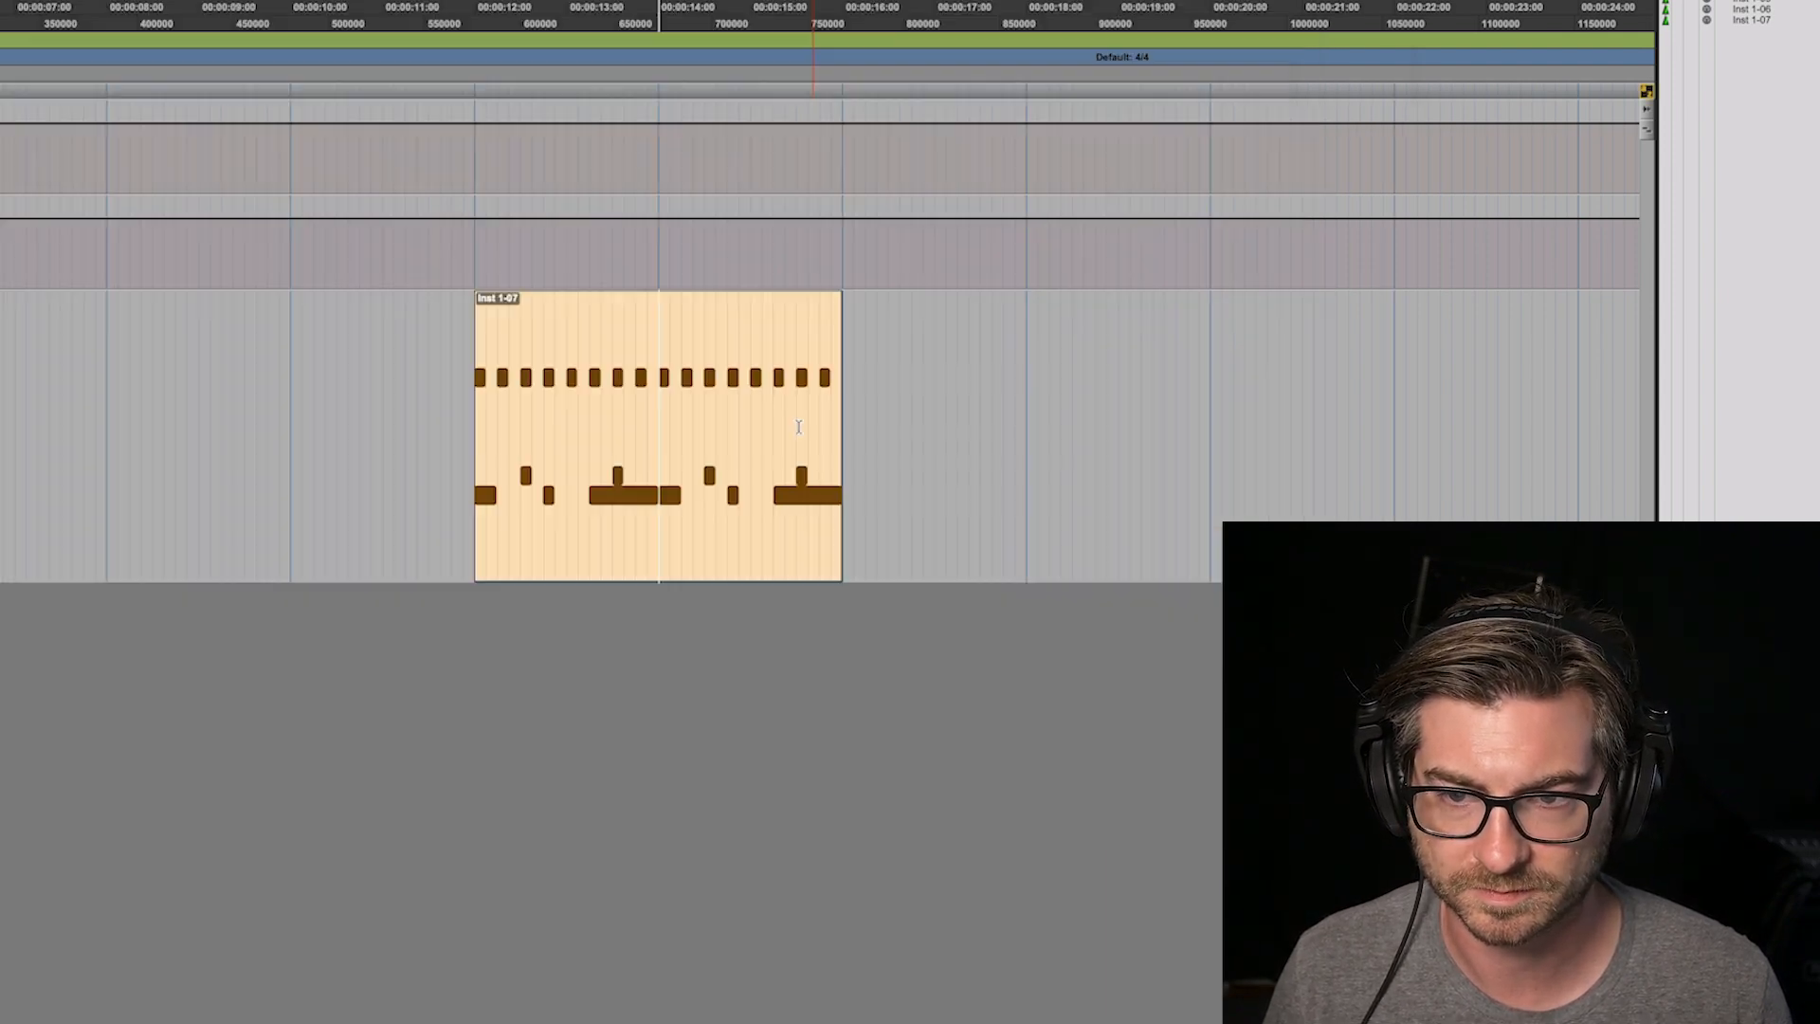
# Step: Play the two-bar clip and increase the release of cell A1's volume envelope
pyautogui.click(628, 542)
pyautogui.press('space')
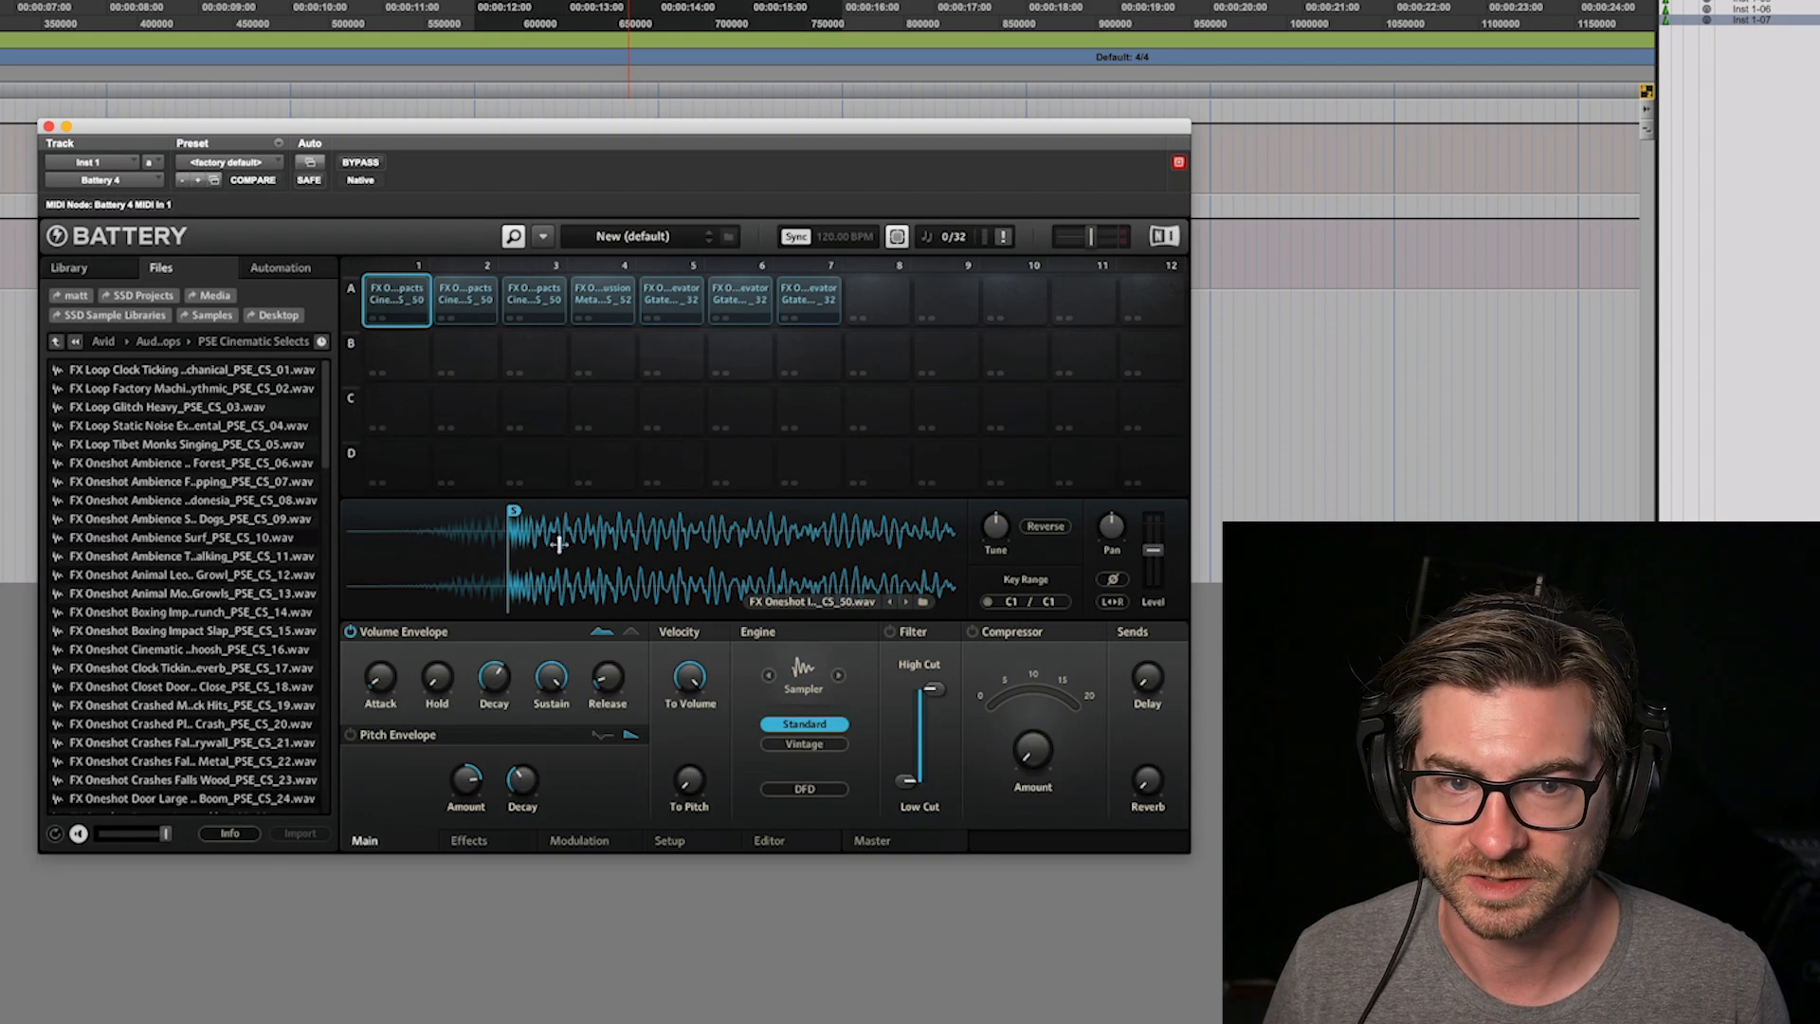
pyautogui.moveTo(612, 676); pyautogui.dragTo(612, 633)
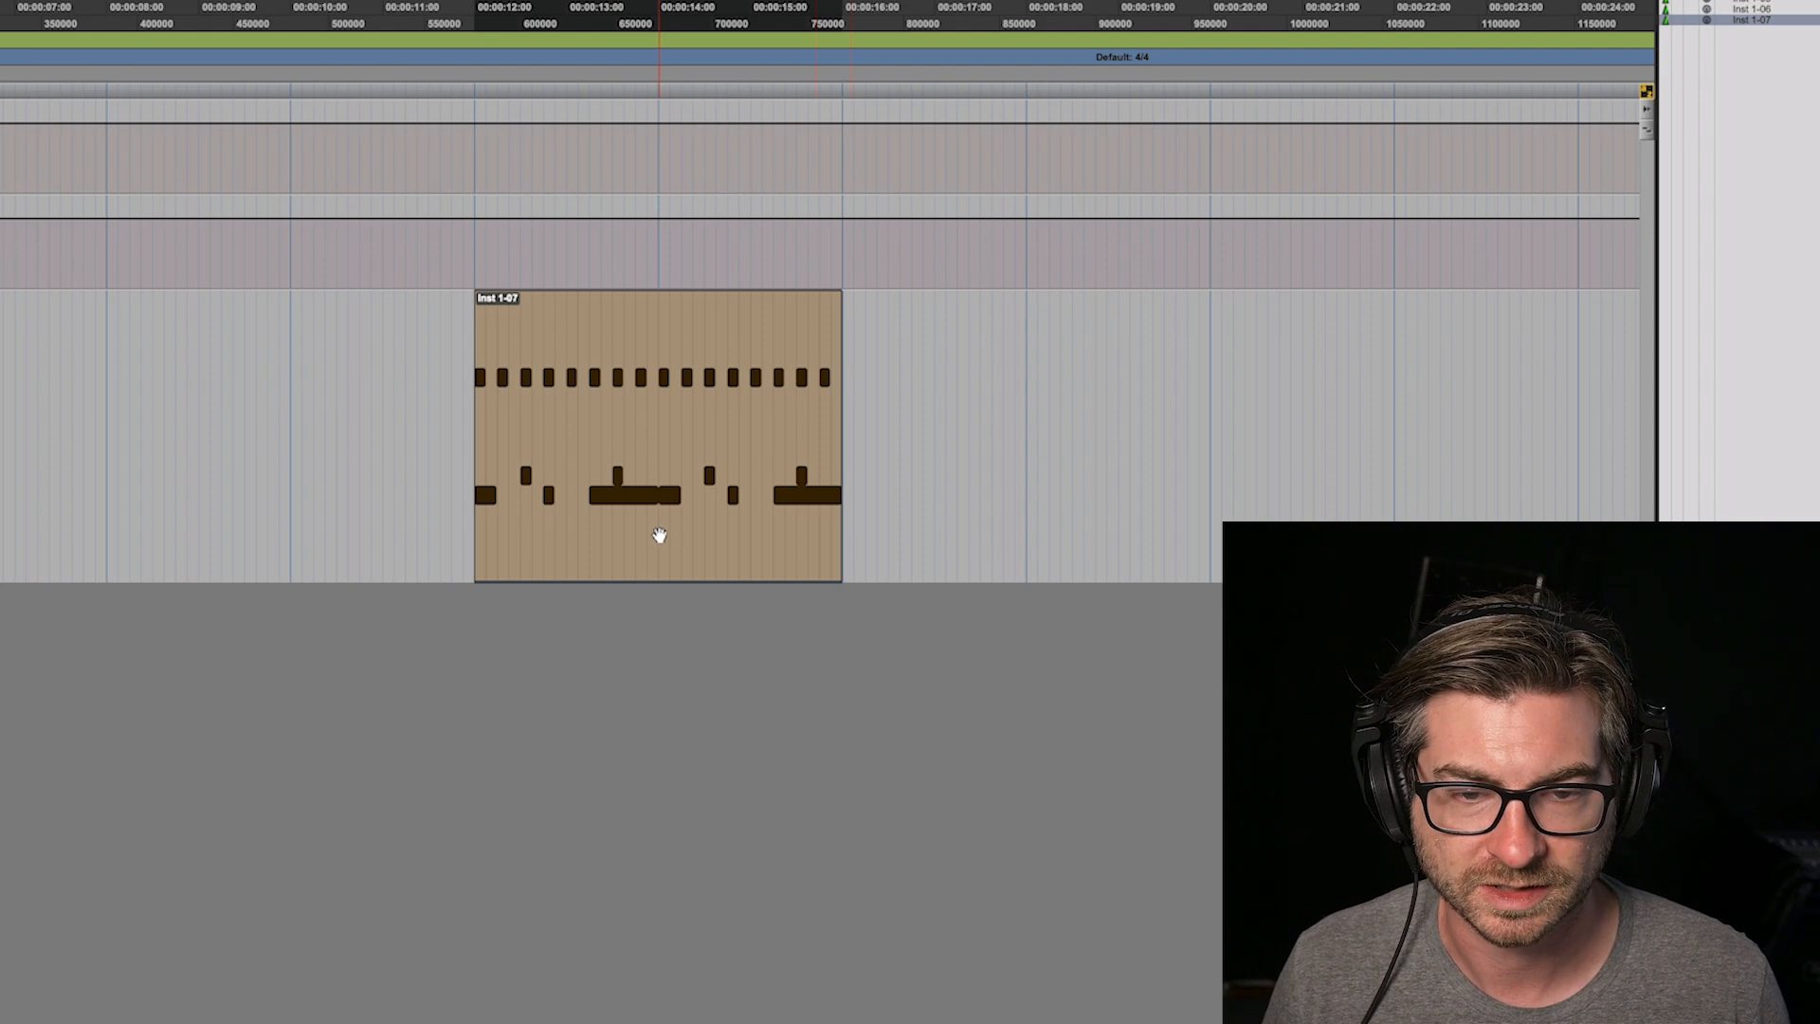
# Step: Add D#1, E1 and F1 notes on offbeat sixteenths of the first bar, plus an eighth-long D1 note at its end
pyautogui.doubleClick(660, 536)
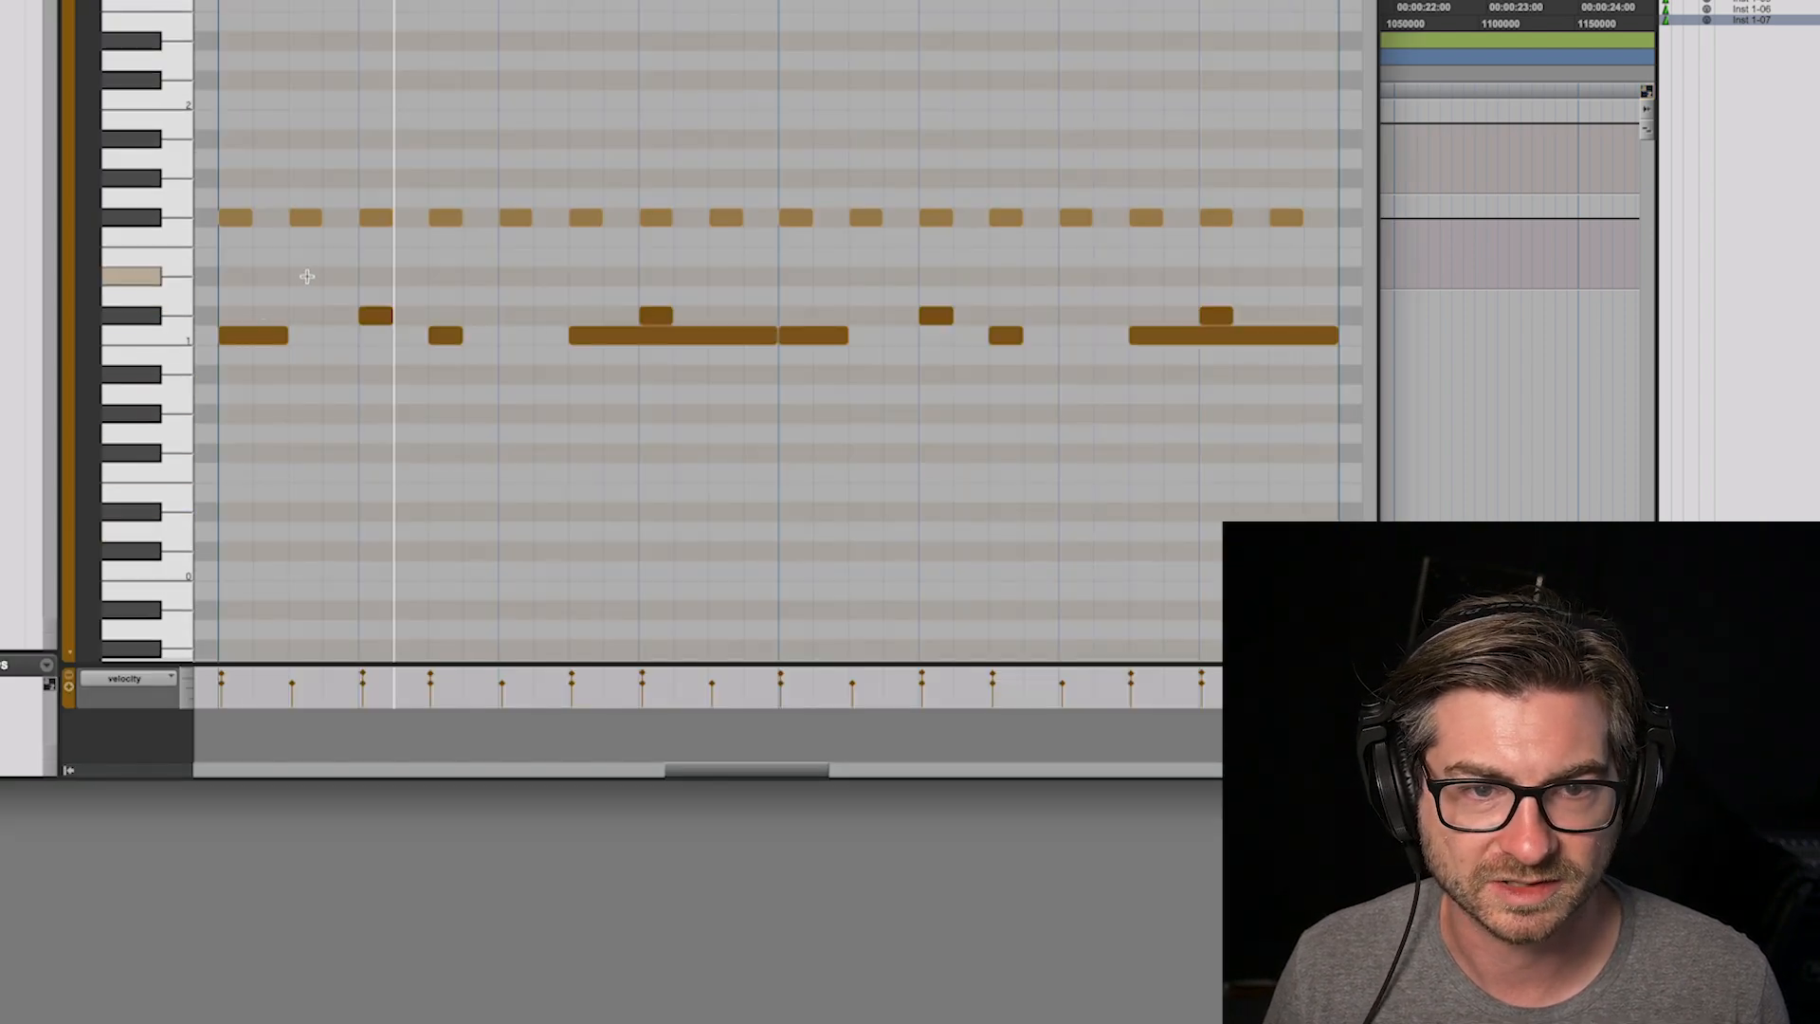
pyautogui.click(310, 281)
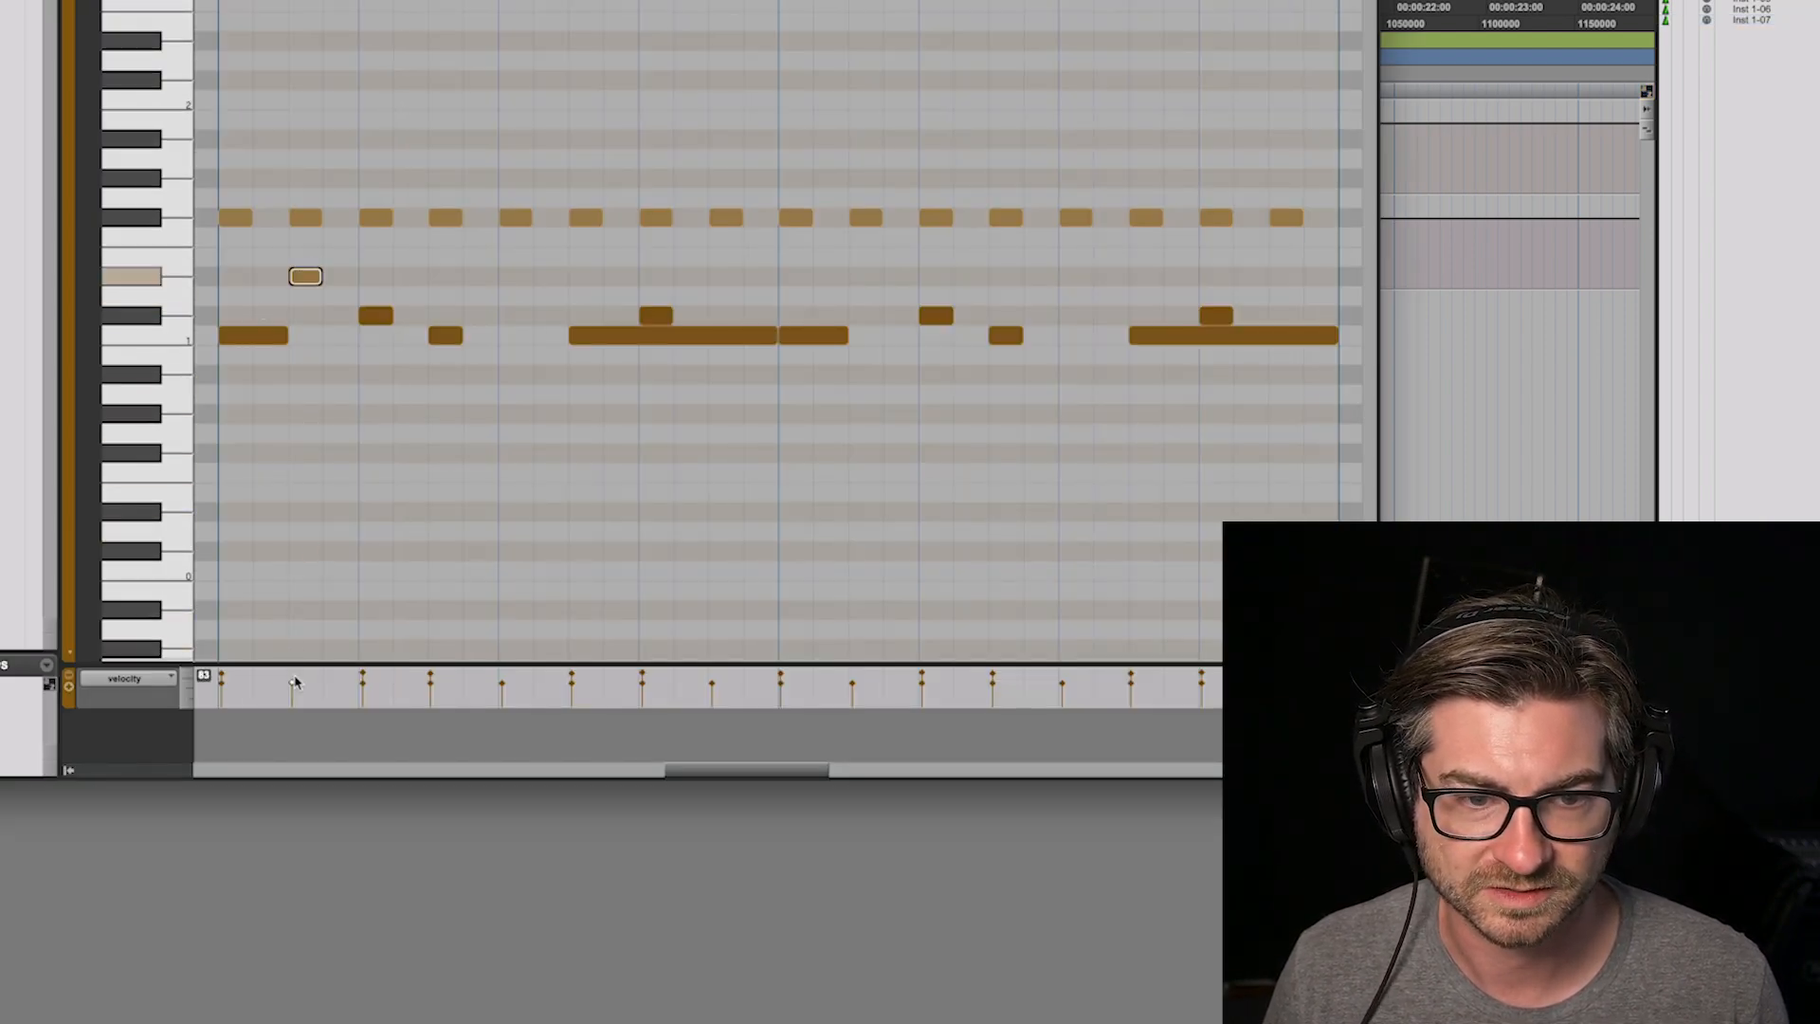
pyautogui.moveTo(307, 283); pyautogui.dragTo(340, 287)
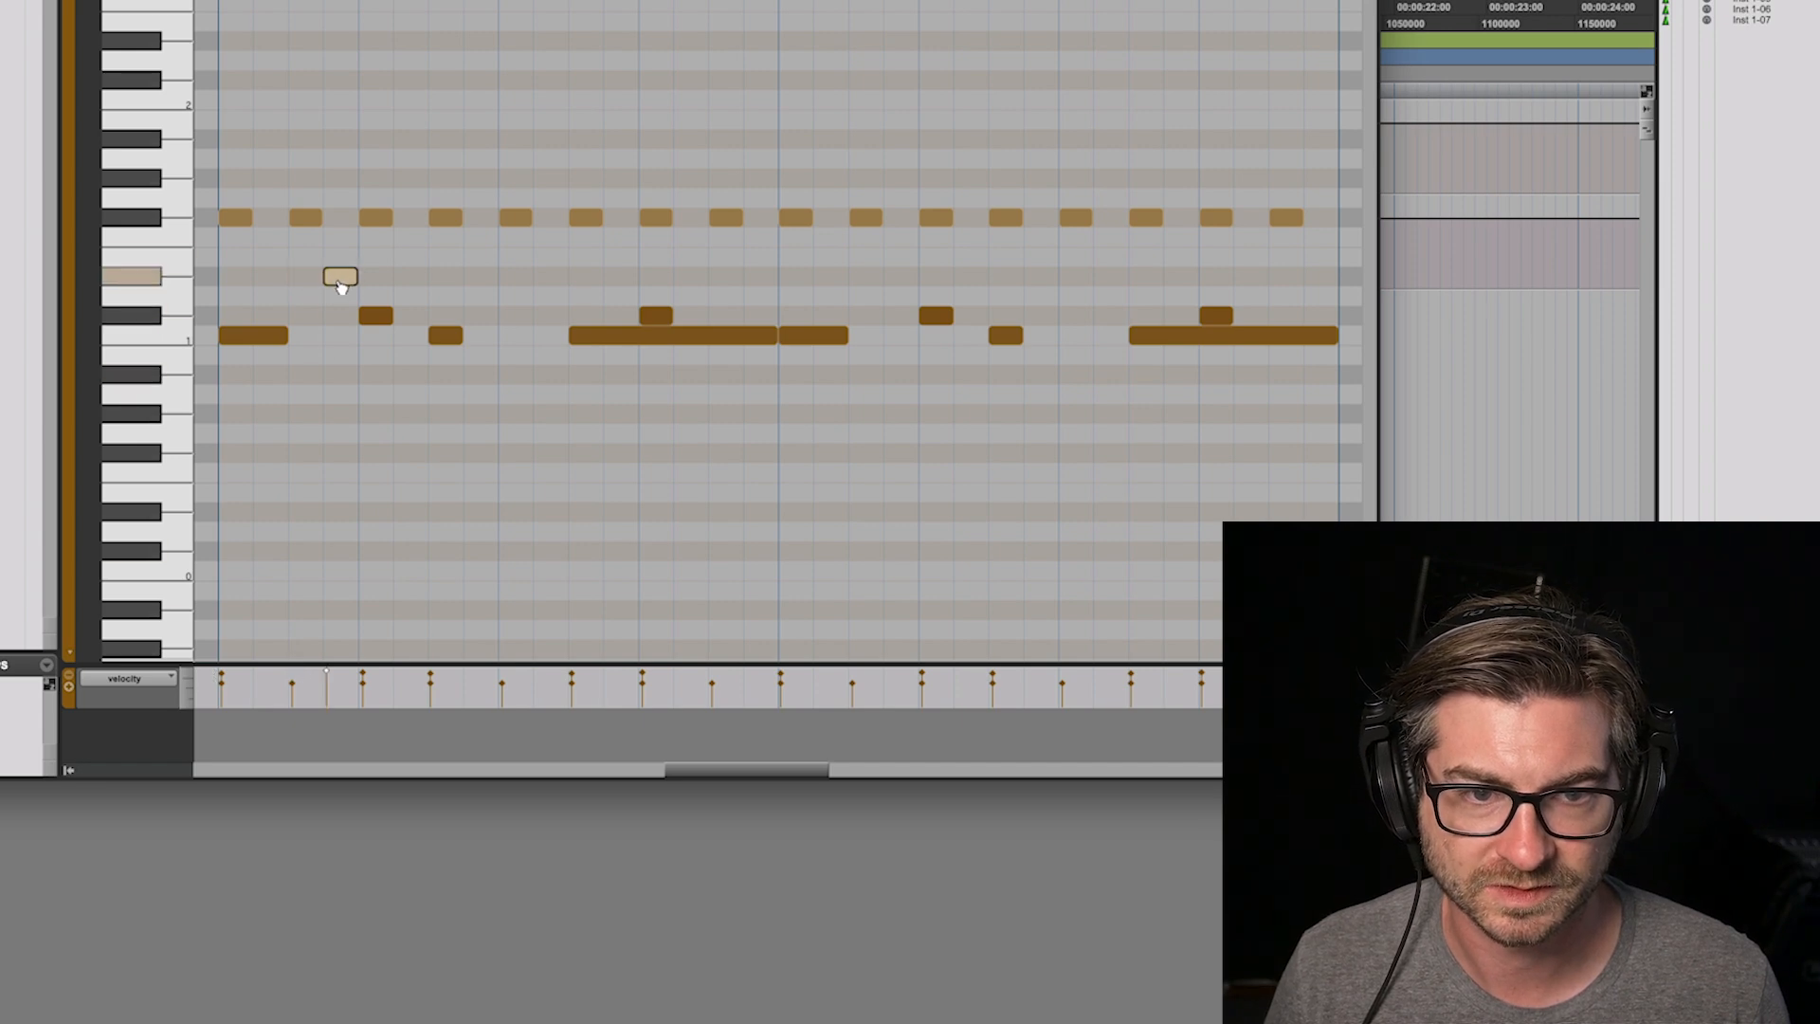
pyautogui.moveTo(484, 281); pyautogui.dragTo(622, 247)
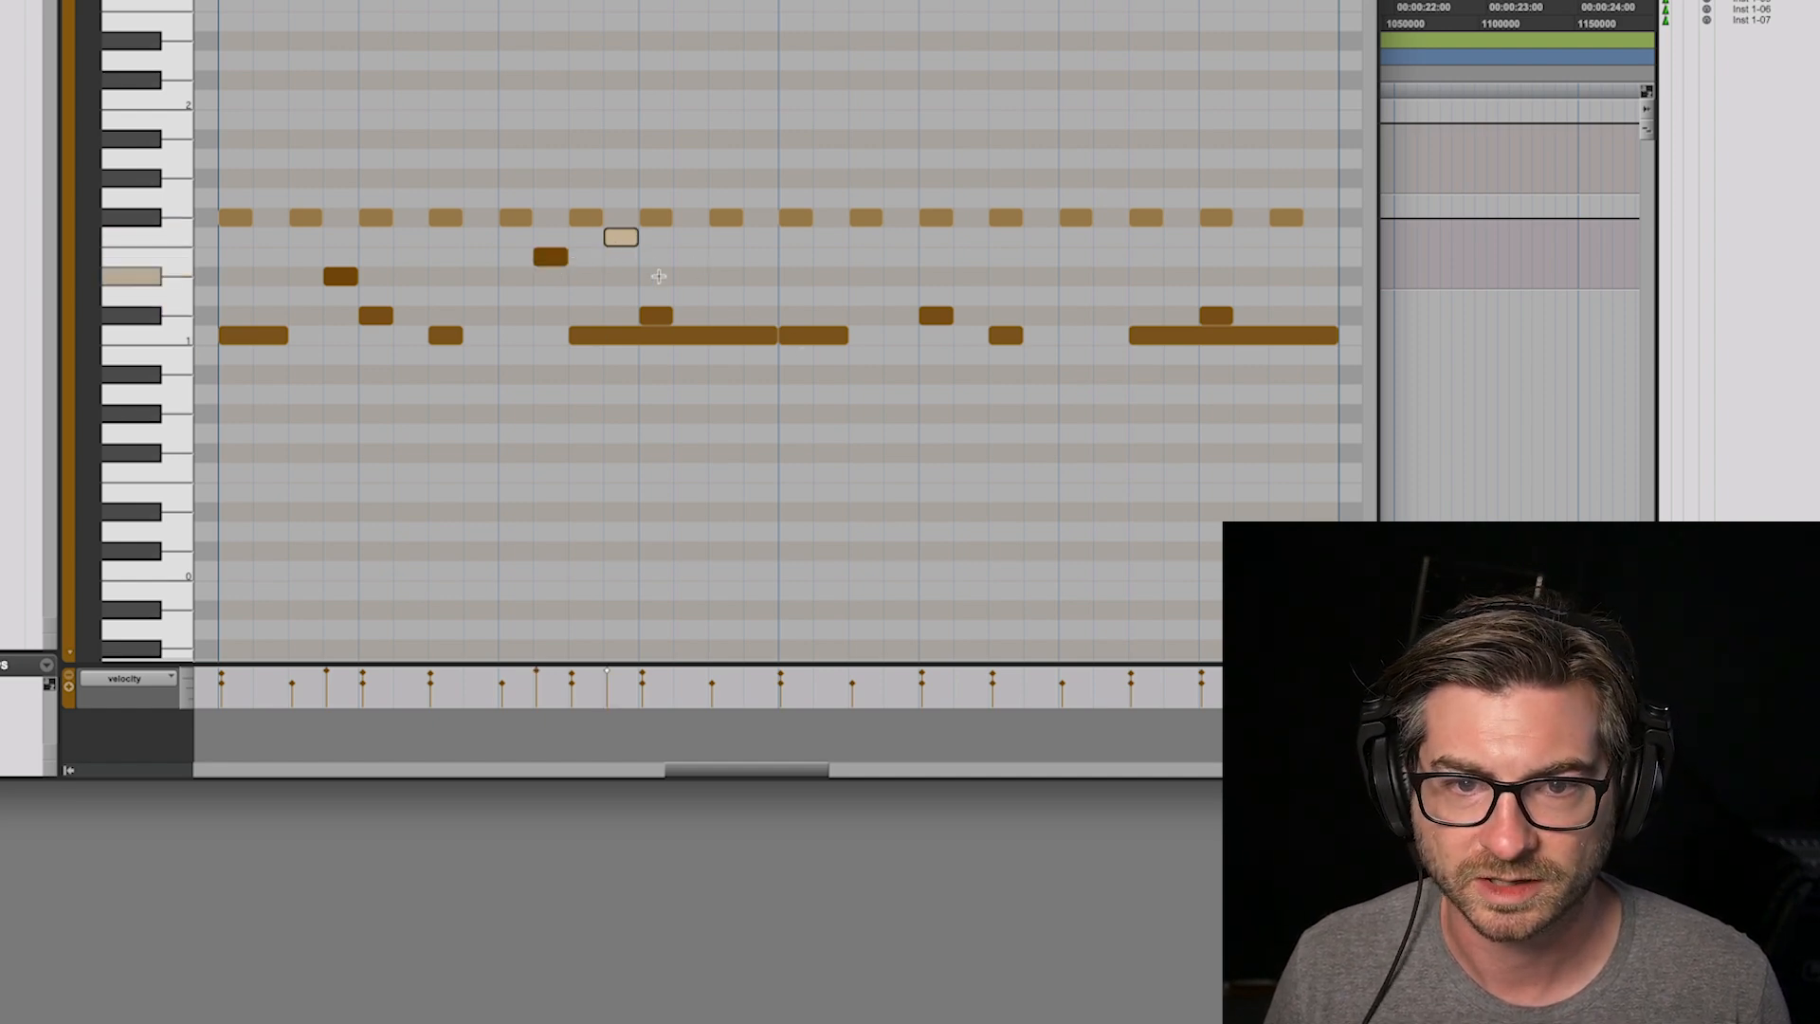
pyautogui.click(730, 297)
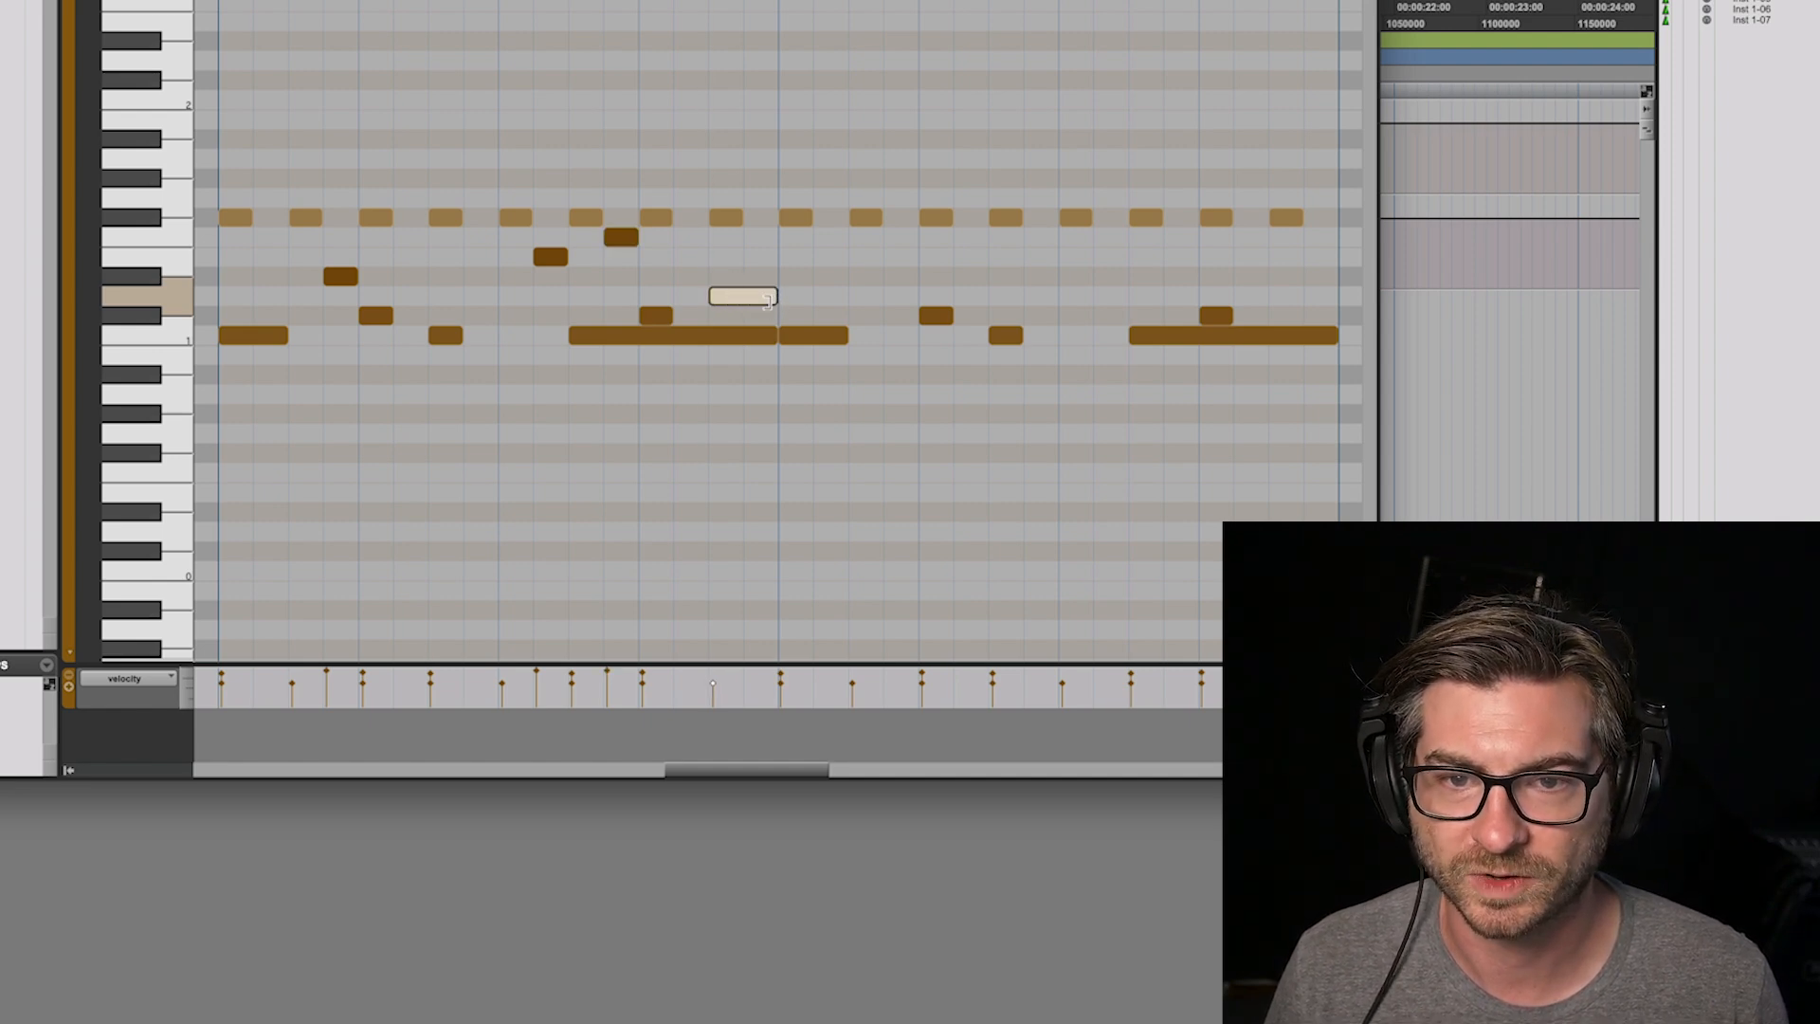
pyautogui.press('super+w')
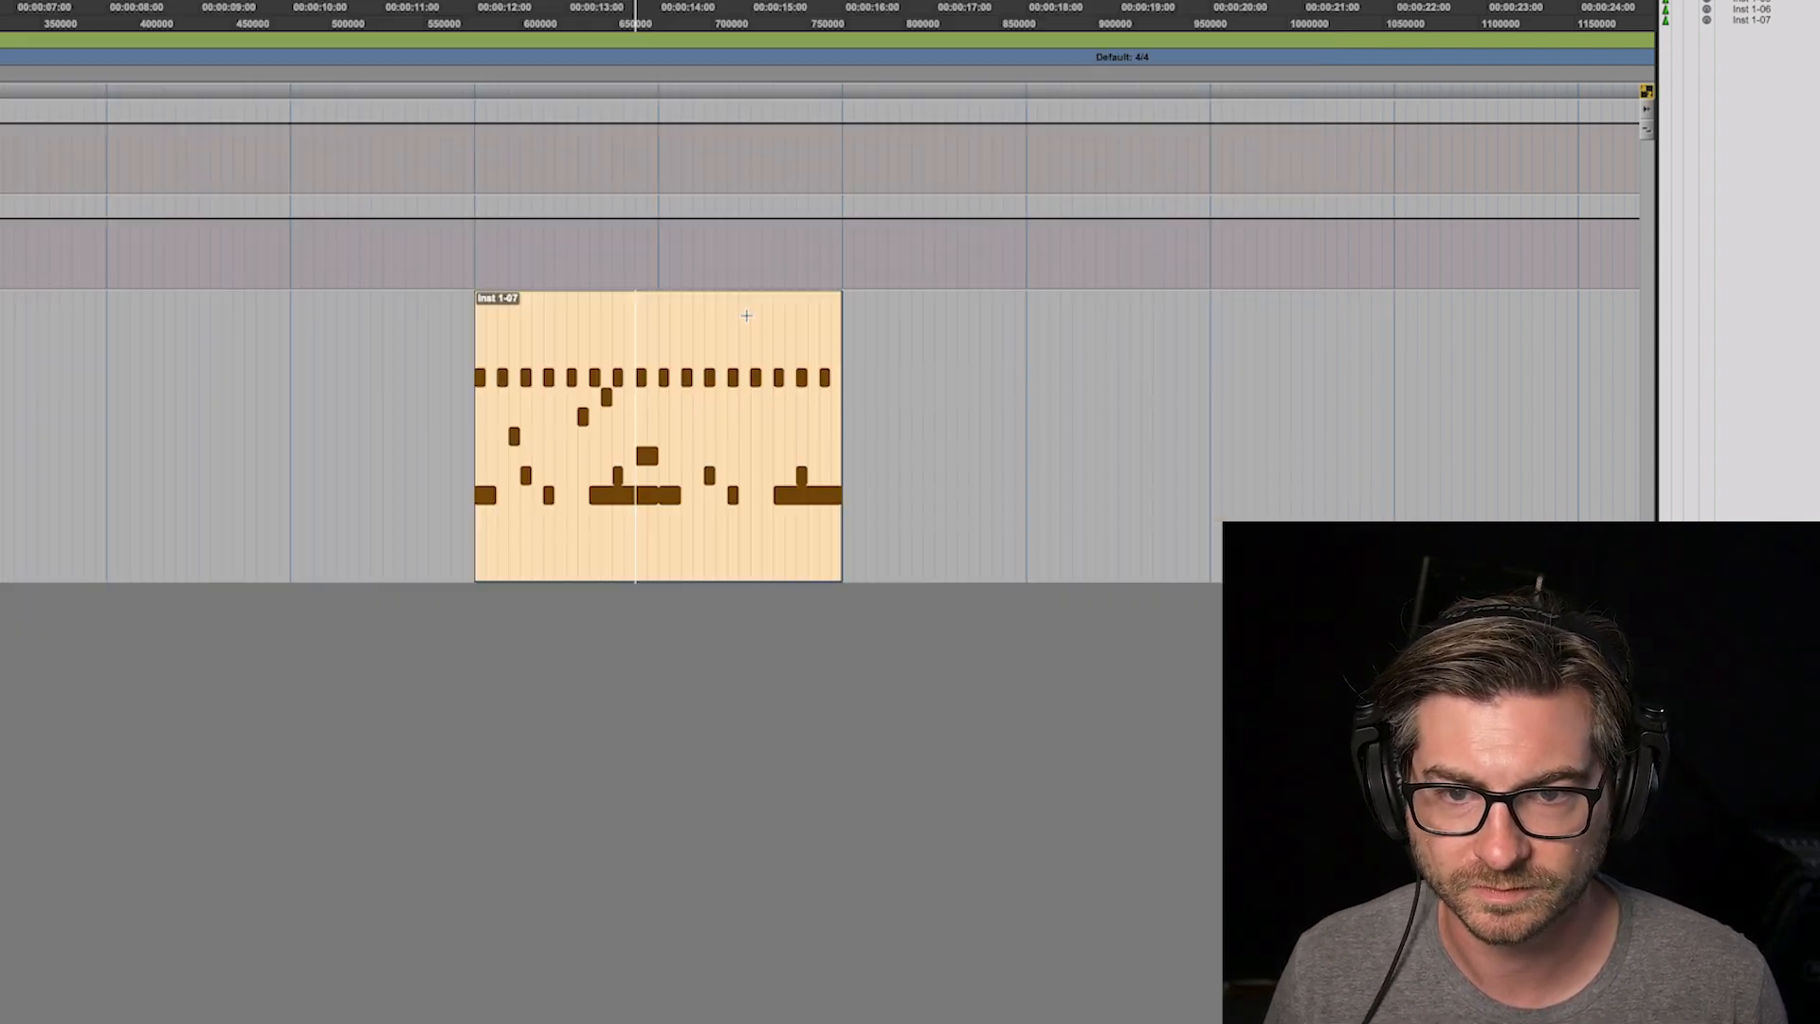
# Step: Play back the Inst 1-07 clip and reopen it in the MIDI editor
pyautogui.click(632, 540)
pyautogui.press('space')
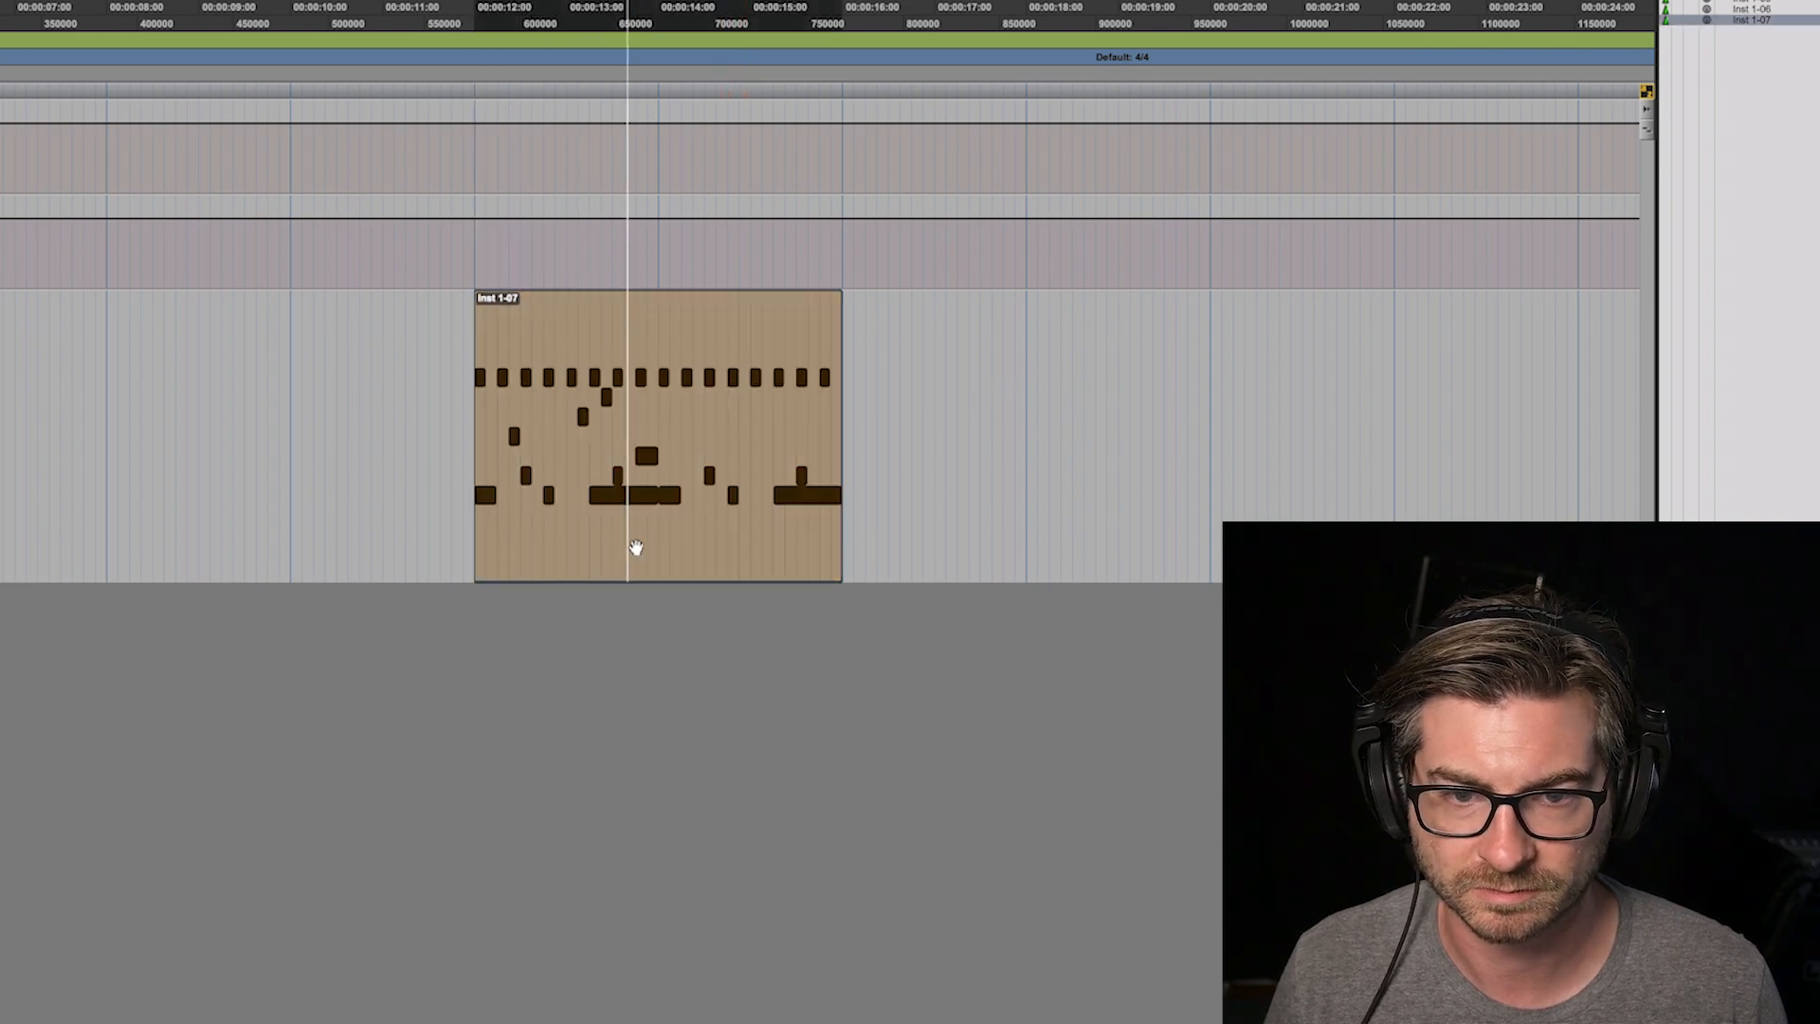
pyautogui.doubleClick(638, 541)
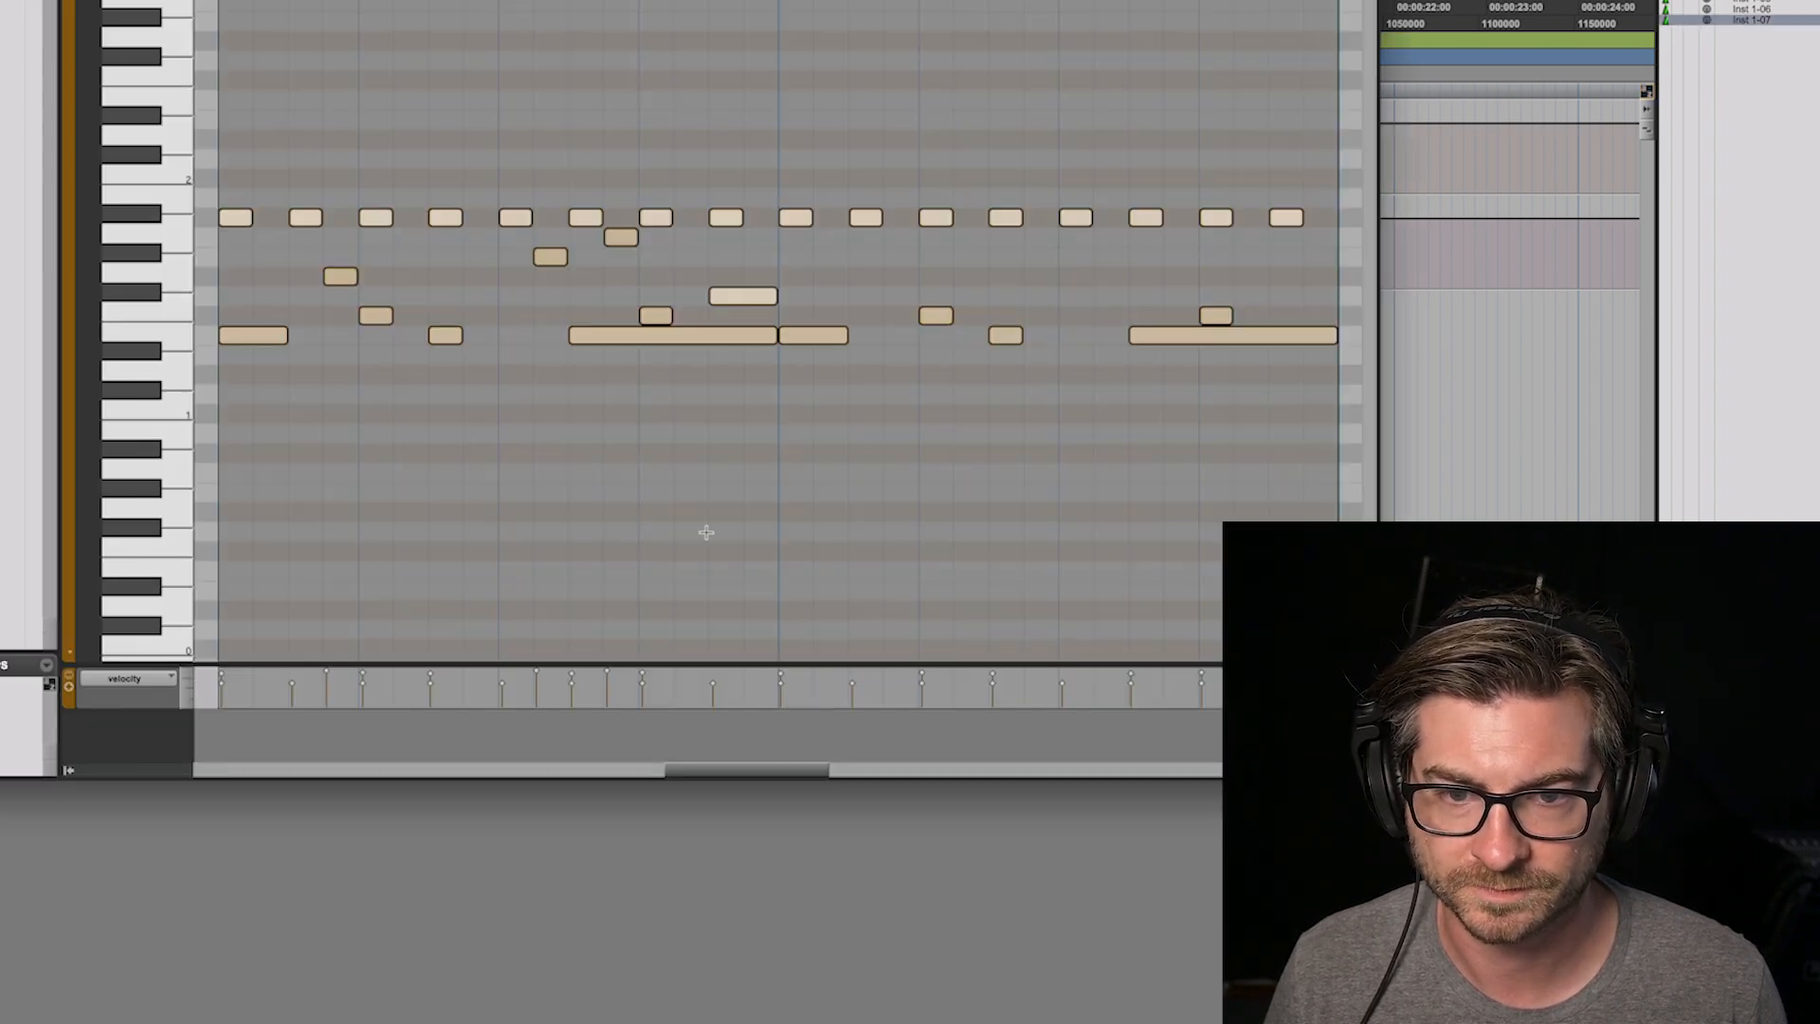
# Step: Duplicate the two-bar Inst 1-07 clip, consolidate both copies into one four-bar clip, and open it in the MIDI editor
pyautogui.click(1030, 441)
pyautogui.press('r')
pyautogui.press('super+w')
pyautogui.click(743, 554)
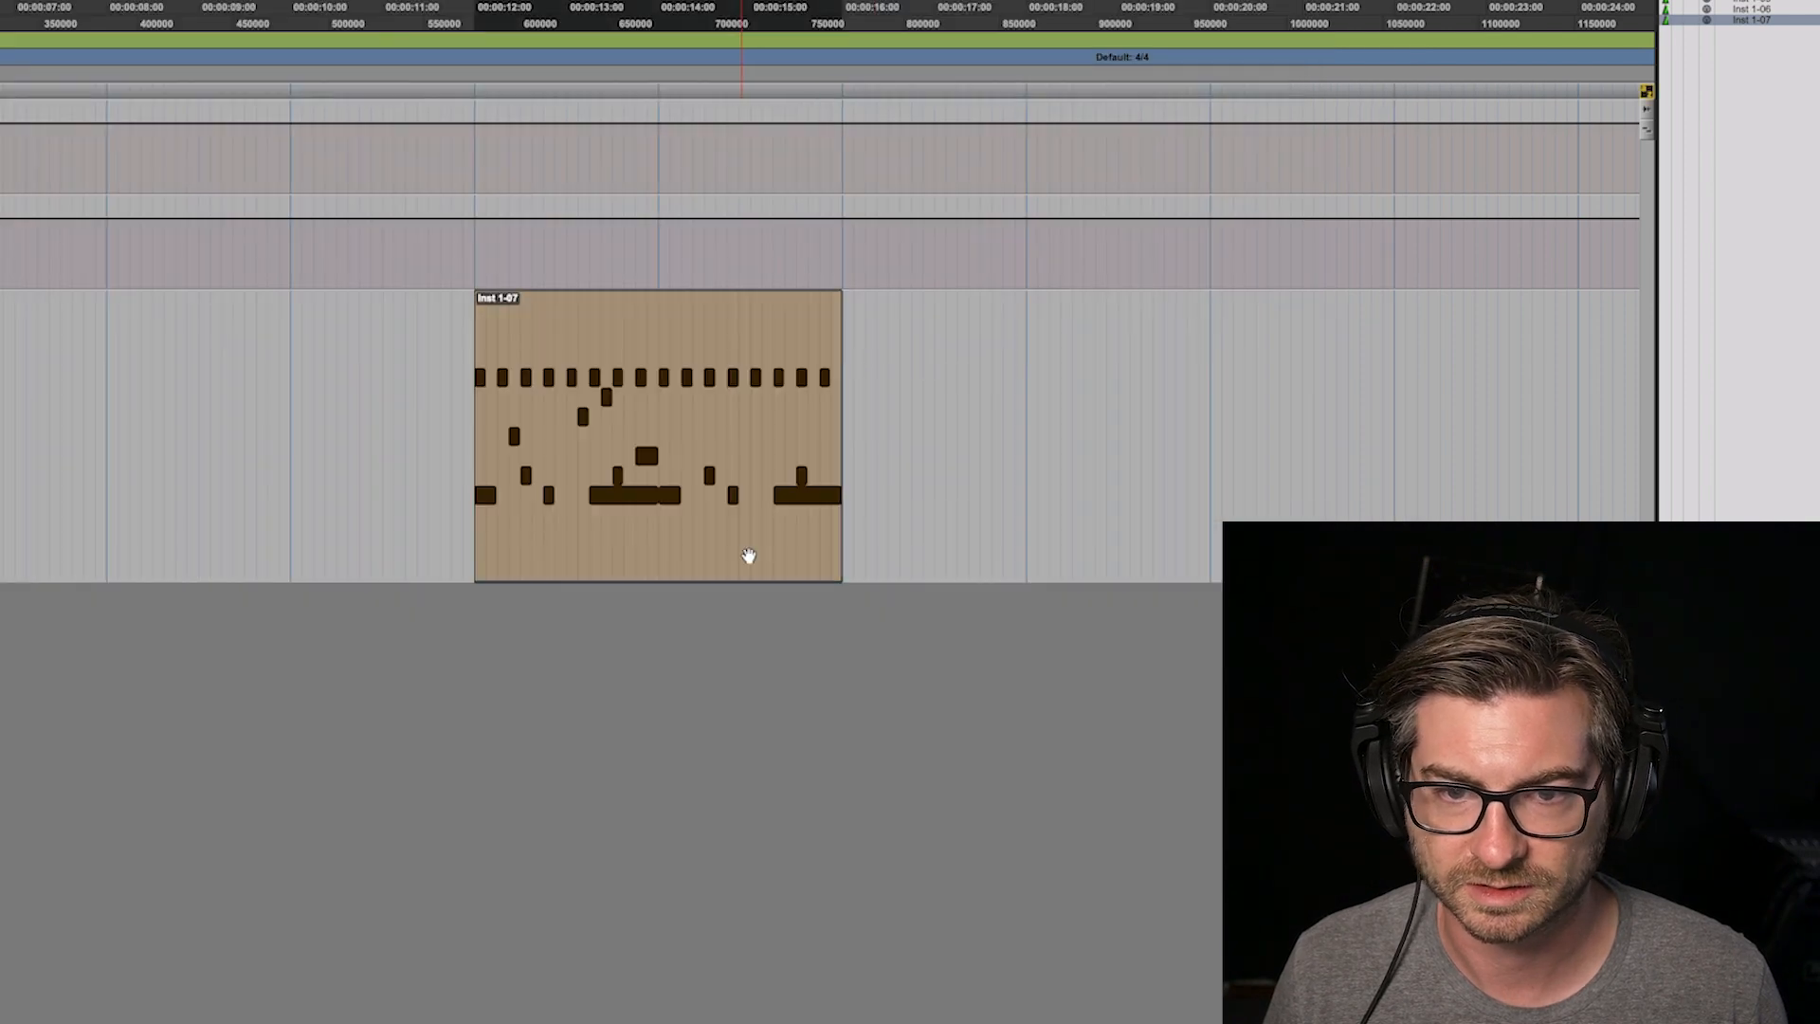
pyautogui.press('super+d')
pyautogui.keyDown('shift'); pyautogui.click(690, 545); pyautogui.keyUp('shift')
pyautogui.hotkey('alt', 'shift', '3')
pyautogui.doubleClick(836, 558)
pyautogui.press('r')
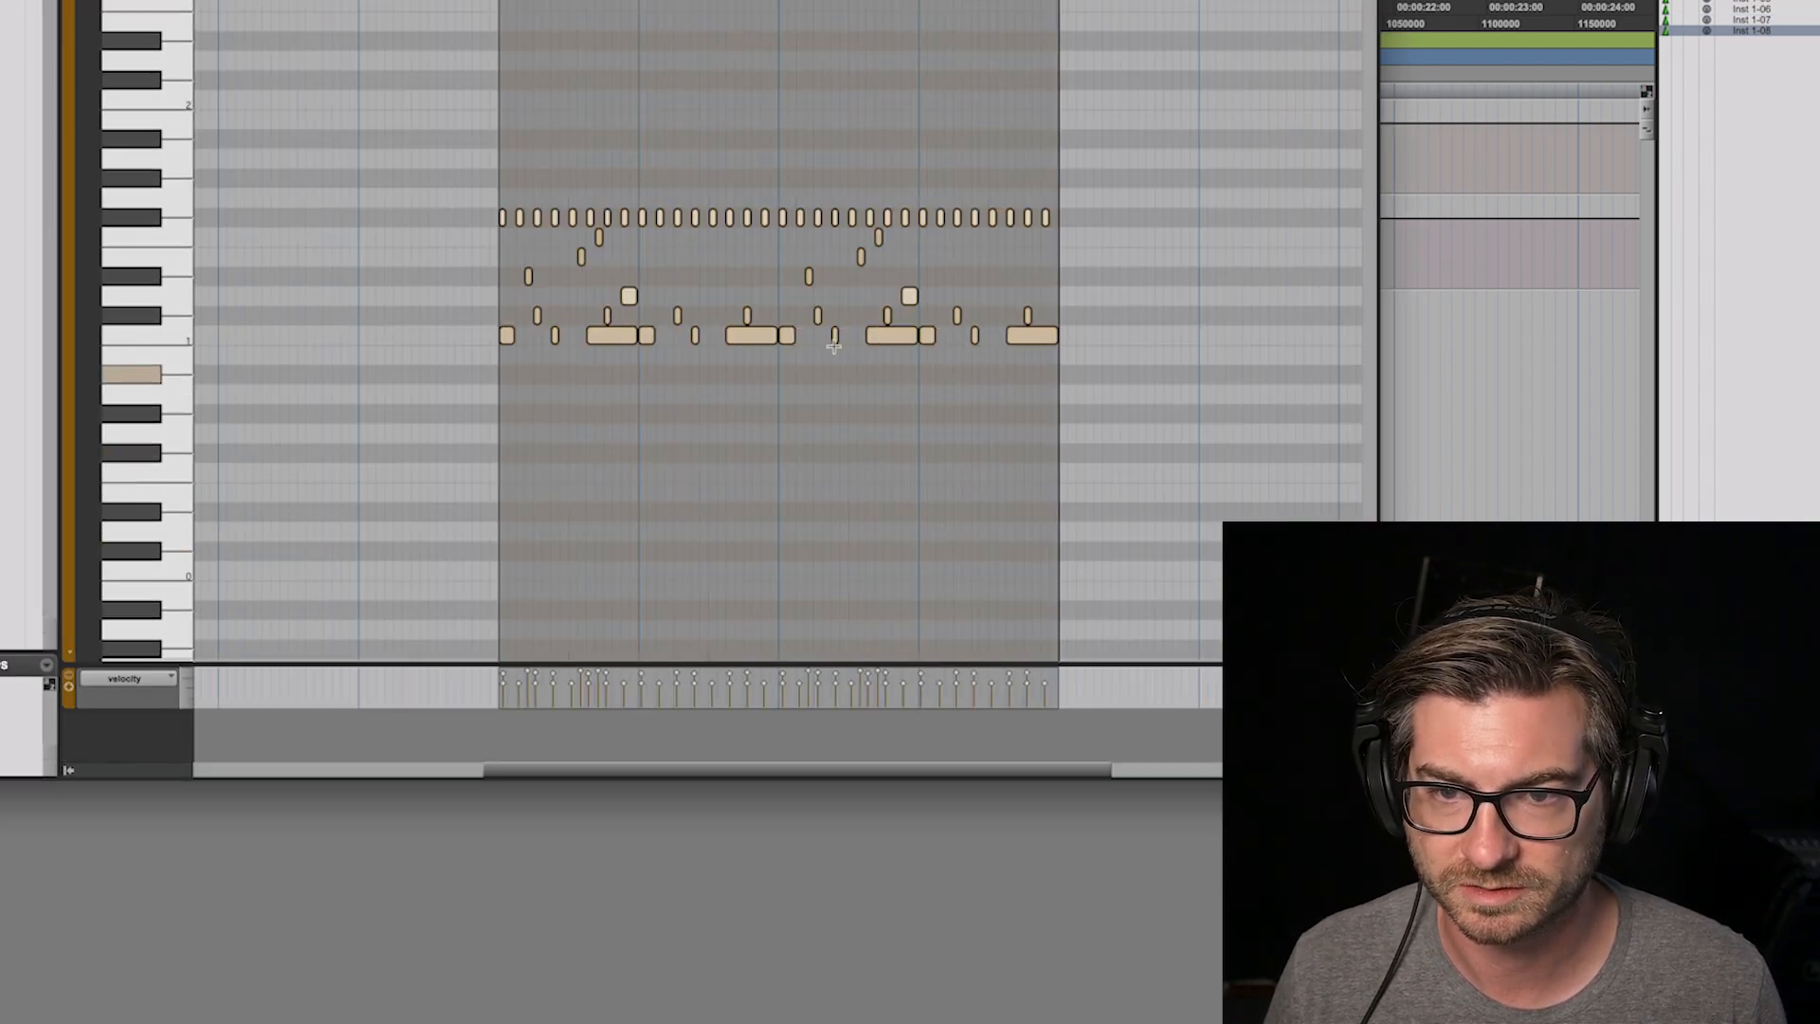
# Step: Add six short 64th-length D1 notes across the first two beats of the third bar, and play them back
pyautogui.click(850, 277)
pyautogui.press('t')
pyautogui.press('t')
pyautogui.keyDown('ctrl'); pyautogui.click(515, 298); pyautogui.keyUp('ctrl')
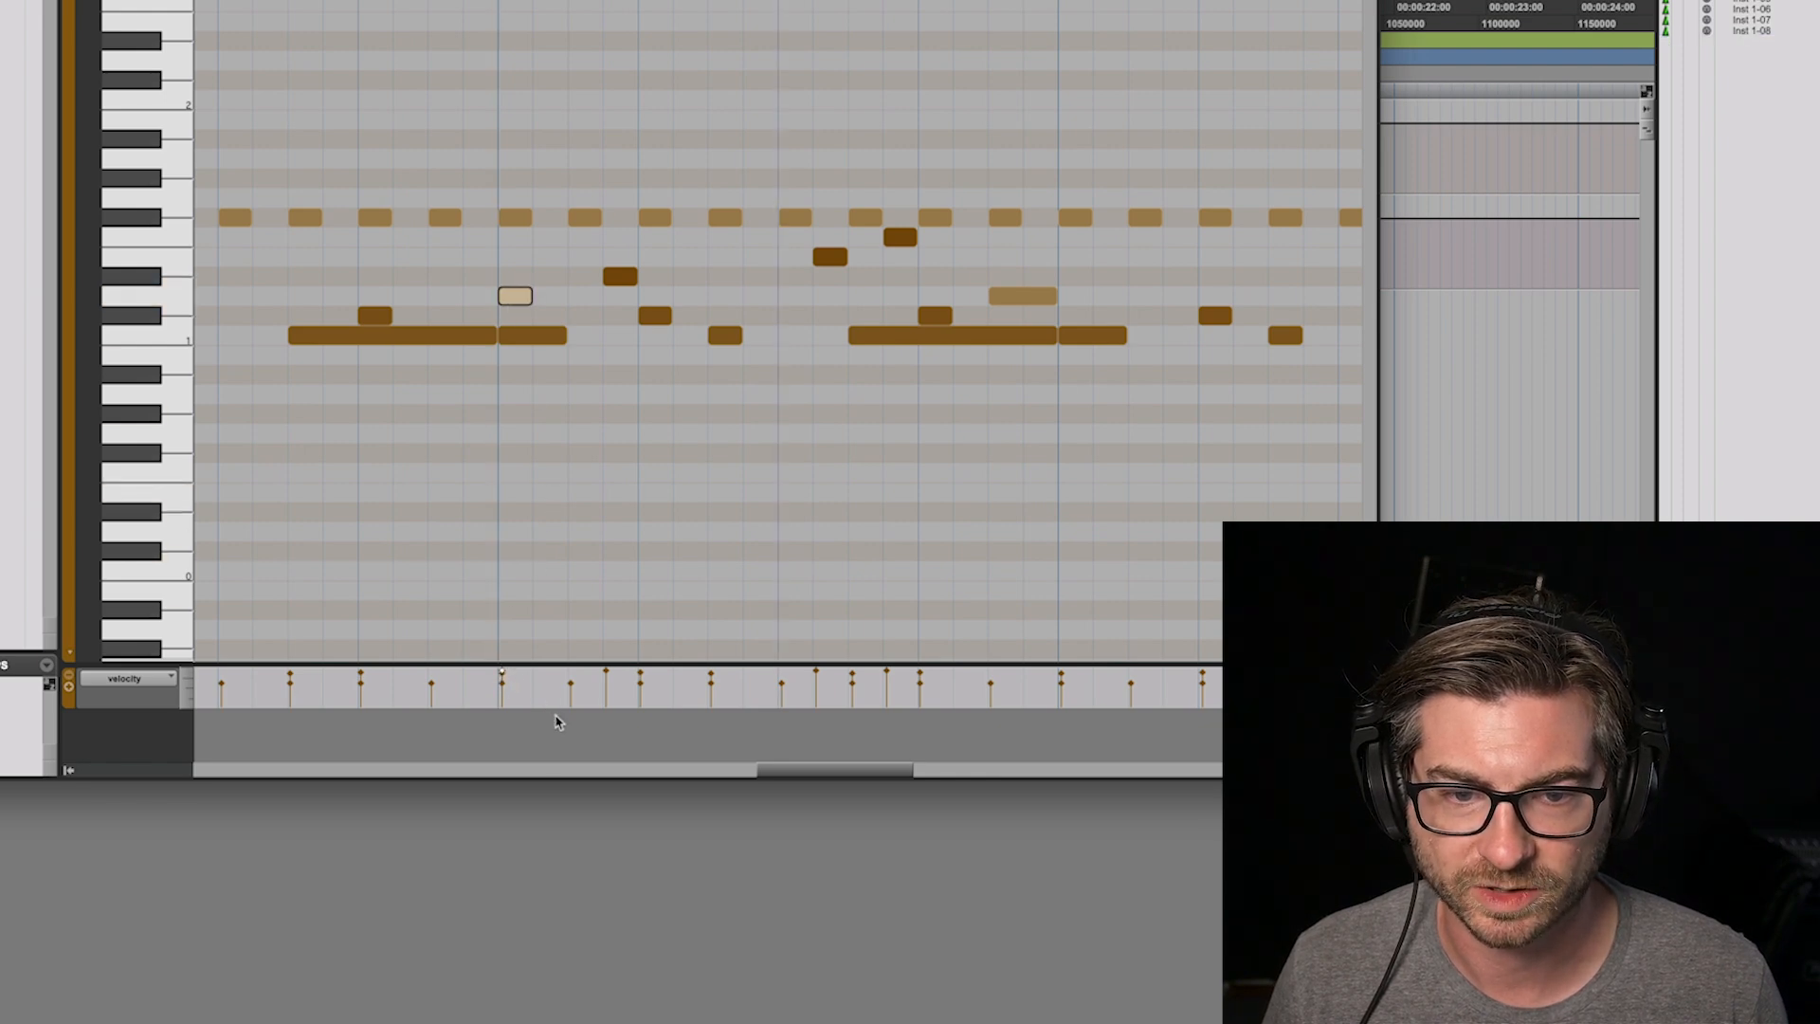
pyautogui.click(517, 391)
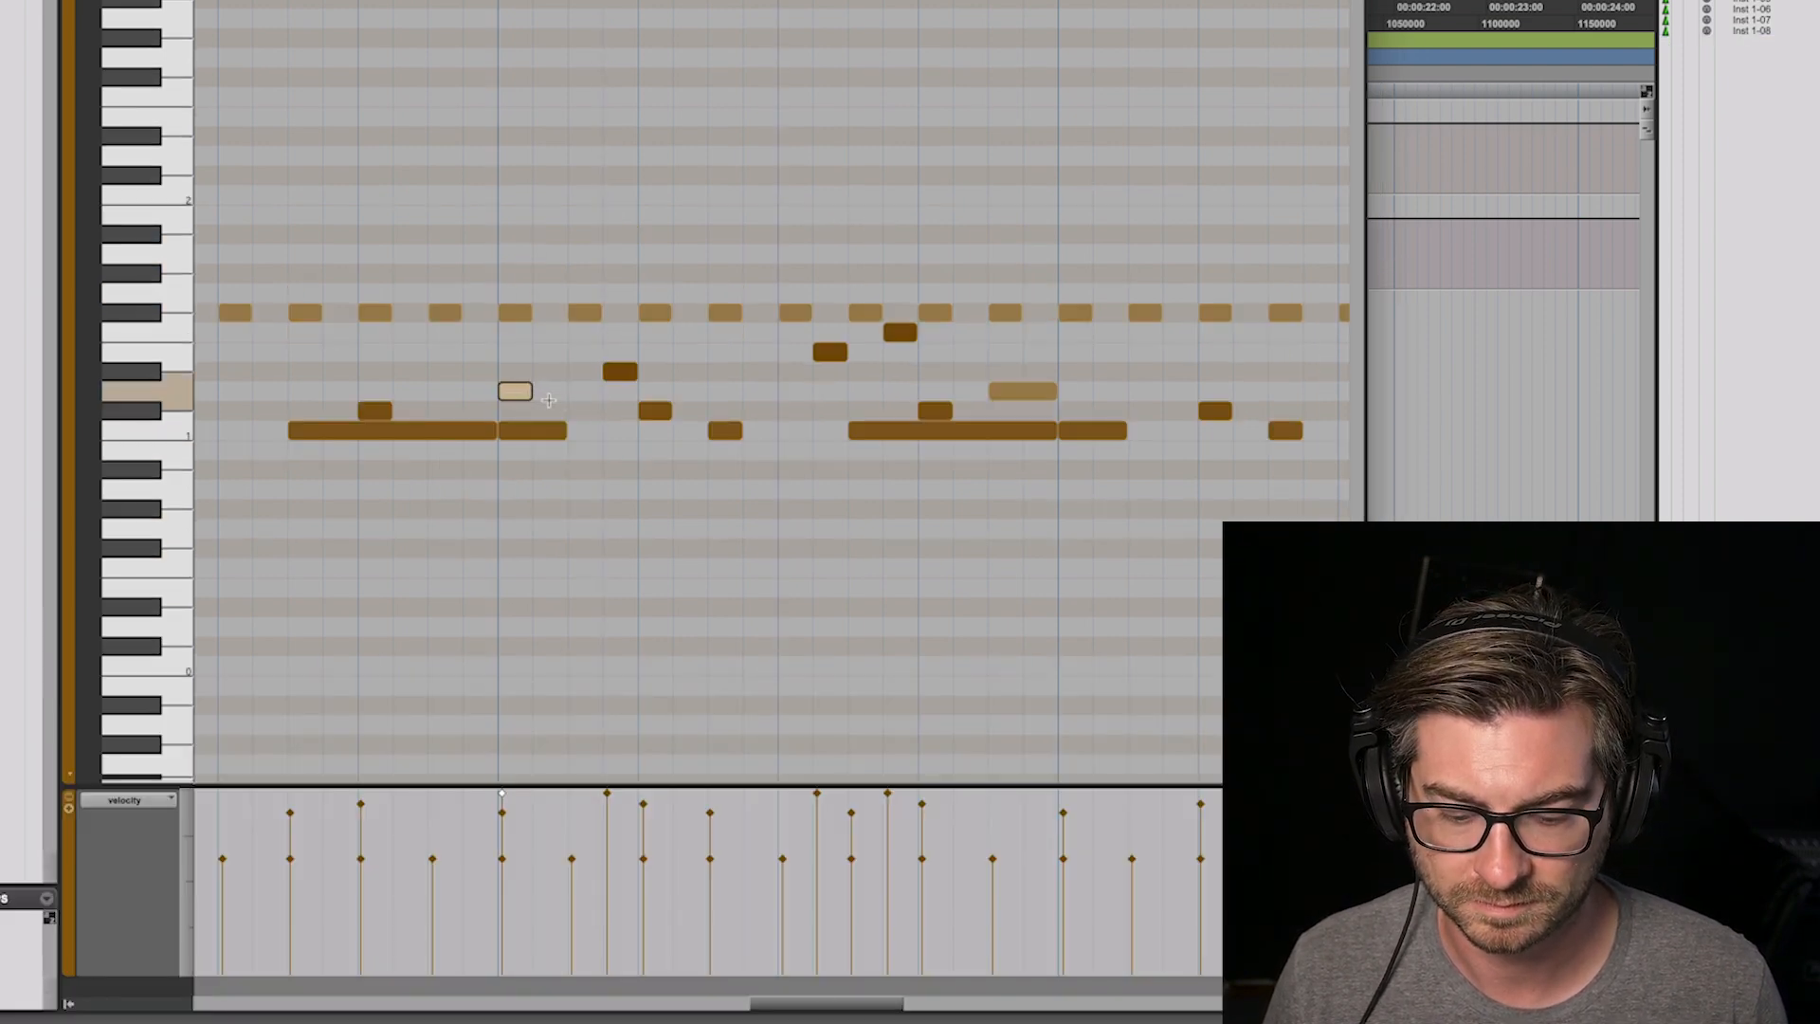
pyautogui.click(559, 399)
pyautogui.moveTo(527, 391); pyautogui.dragTo(641, 395)
pyautogui.keyDown('shift'); pyautogui.click(503, 392); pyautogui.keyUp('shift')
pyautogui.click(760, 399)
pyautogui.click(495, 492)
pyautogui.press('space')
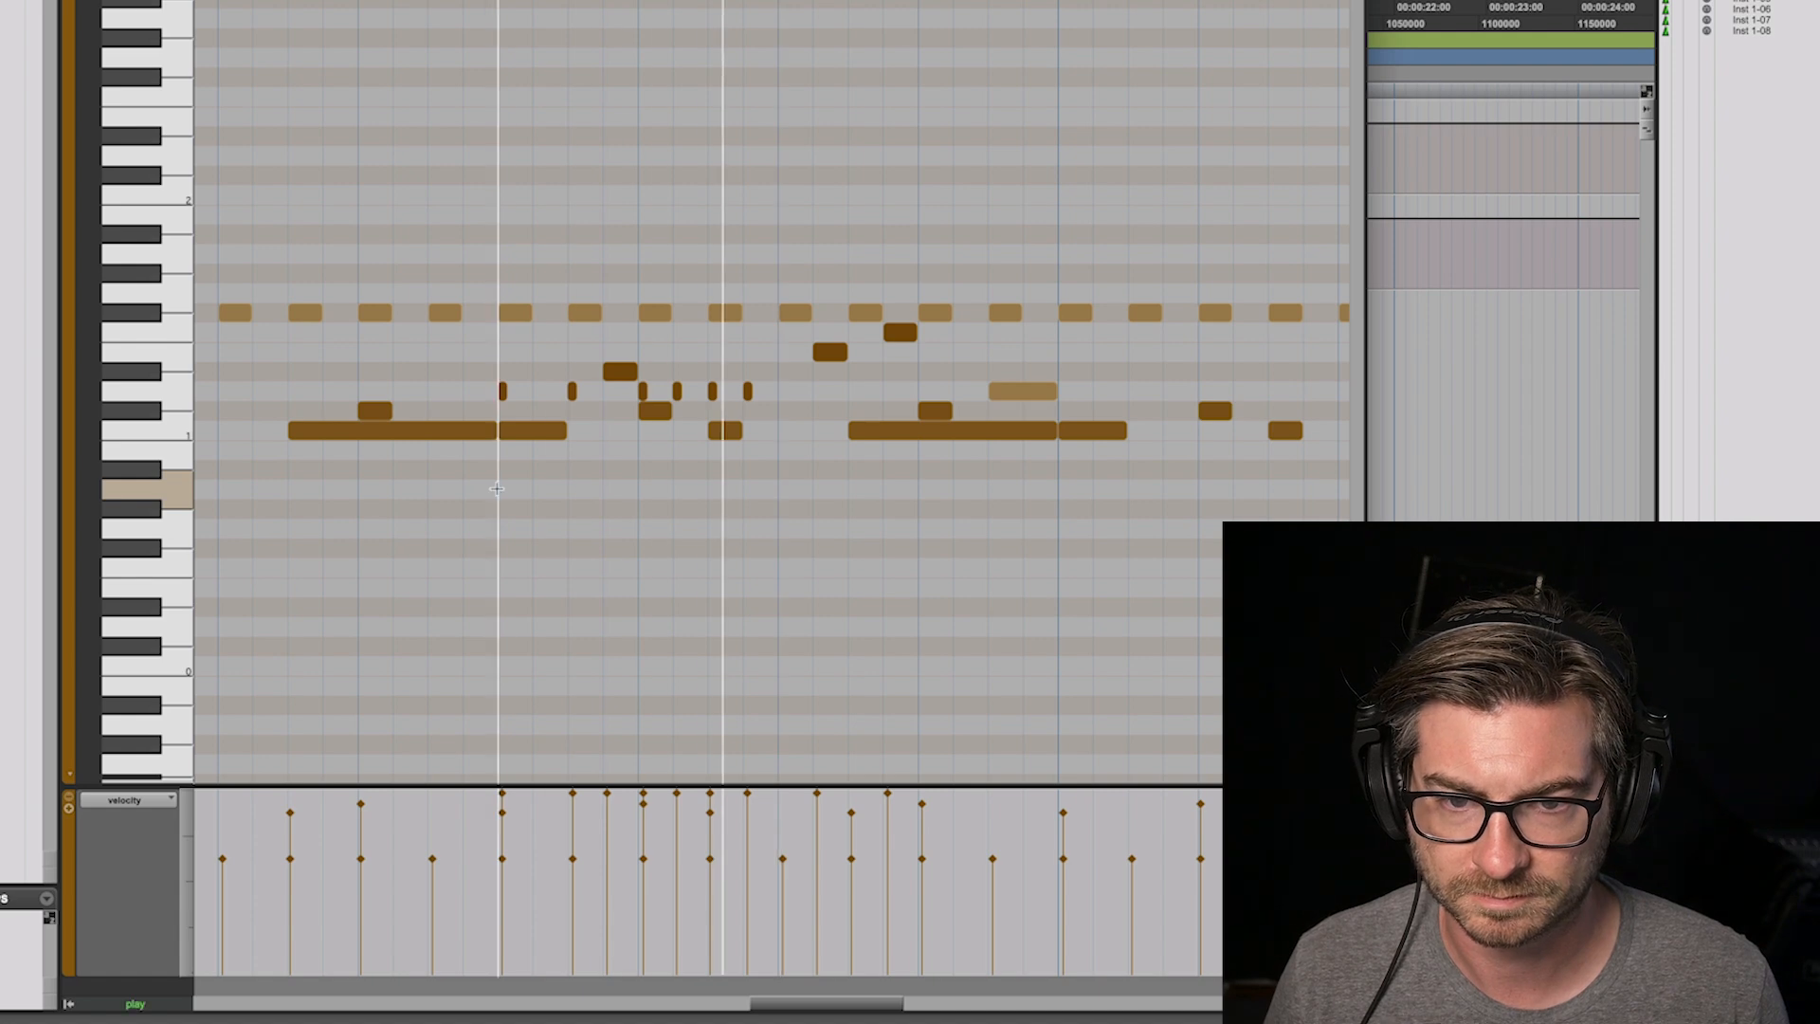
pyautogui.press('space')
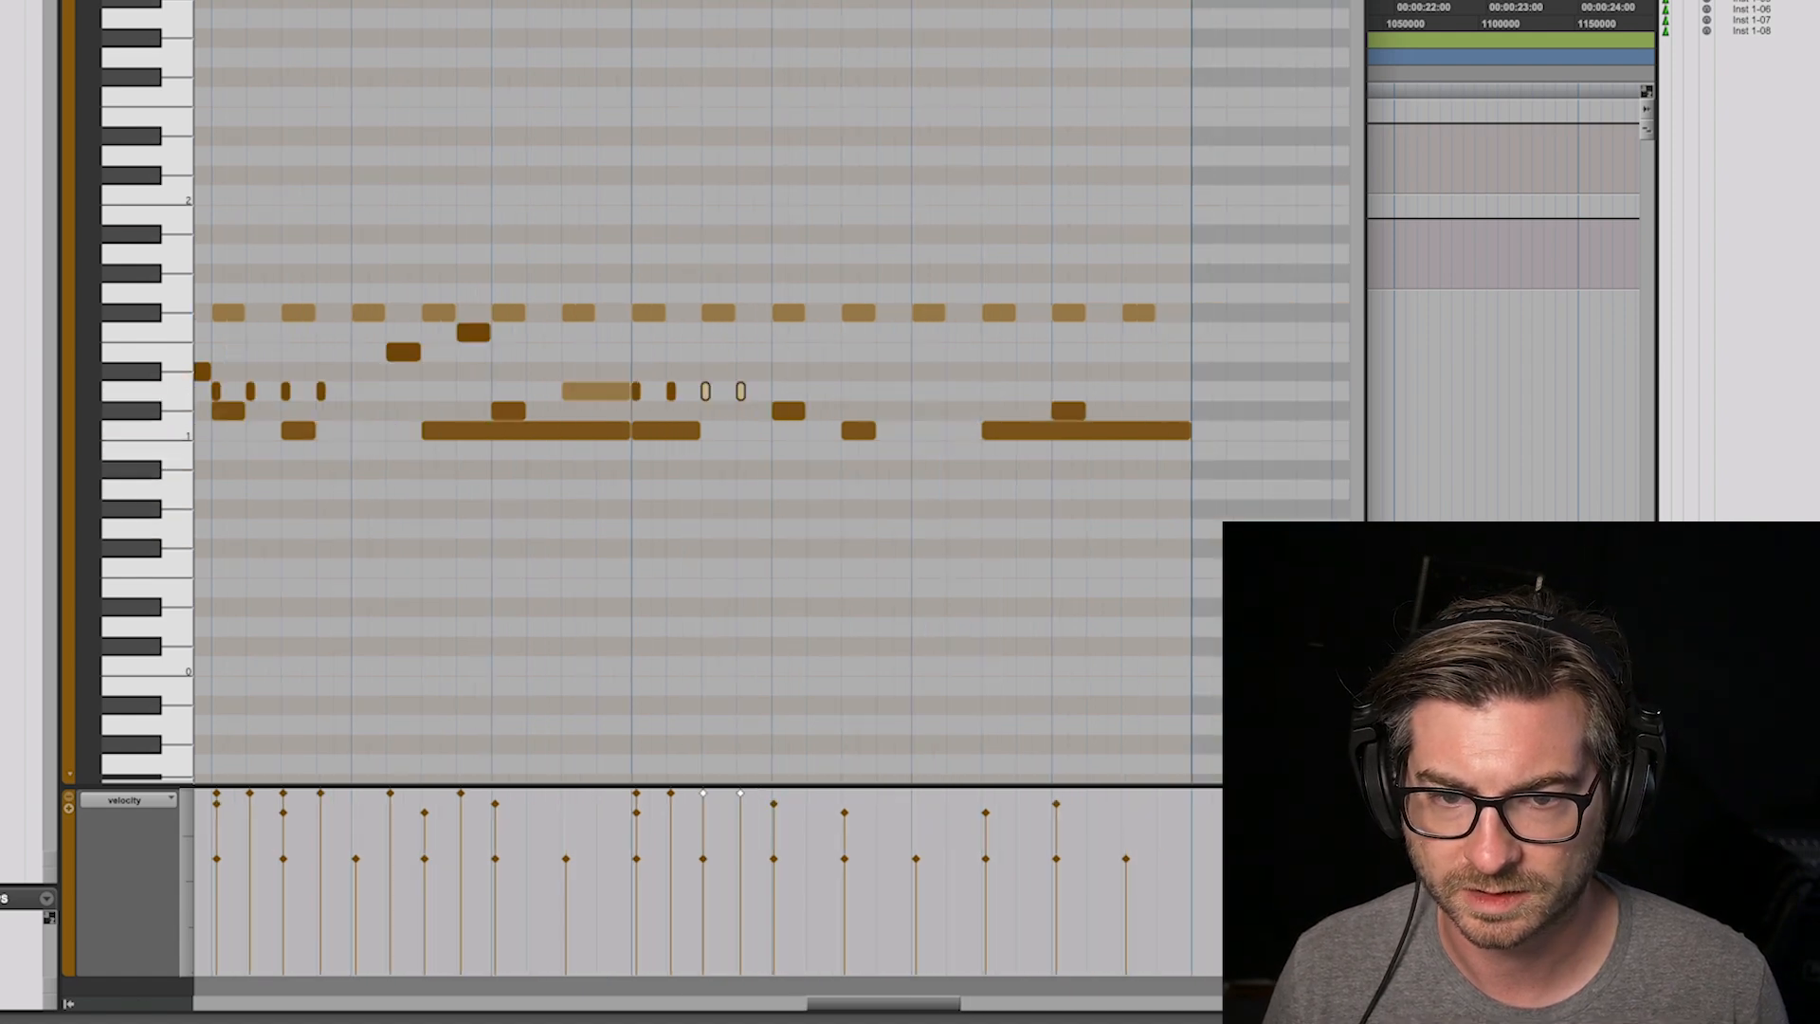
# Step: Build an accelerating D1 roll in the fourth bar: four sixteenth-spaced hits, four 32nd-spaced hits, and a run of eight 64ths from beat 3
pyautogui.click(882, 0)
pyautogui.click(877, 0)
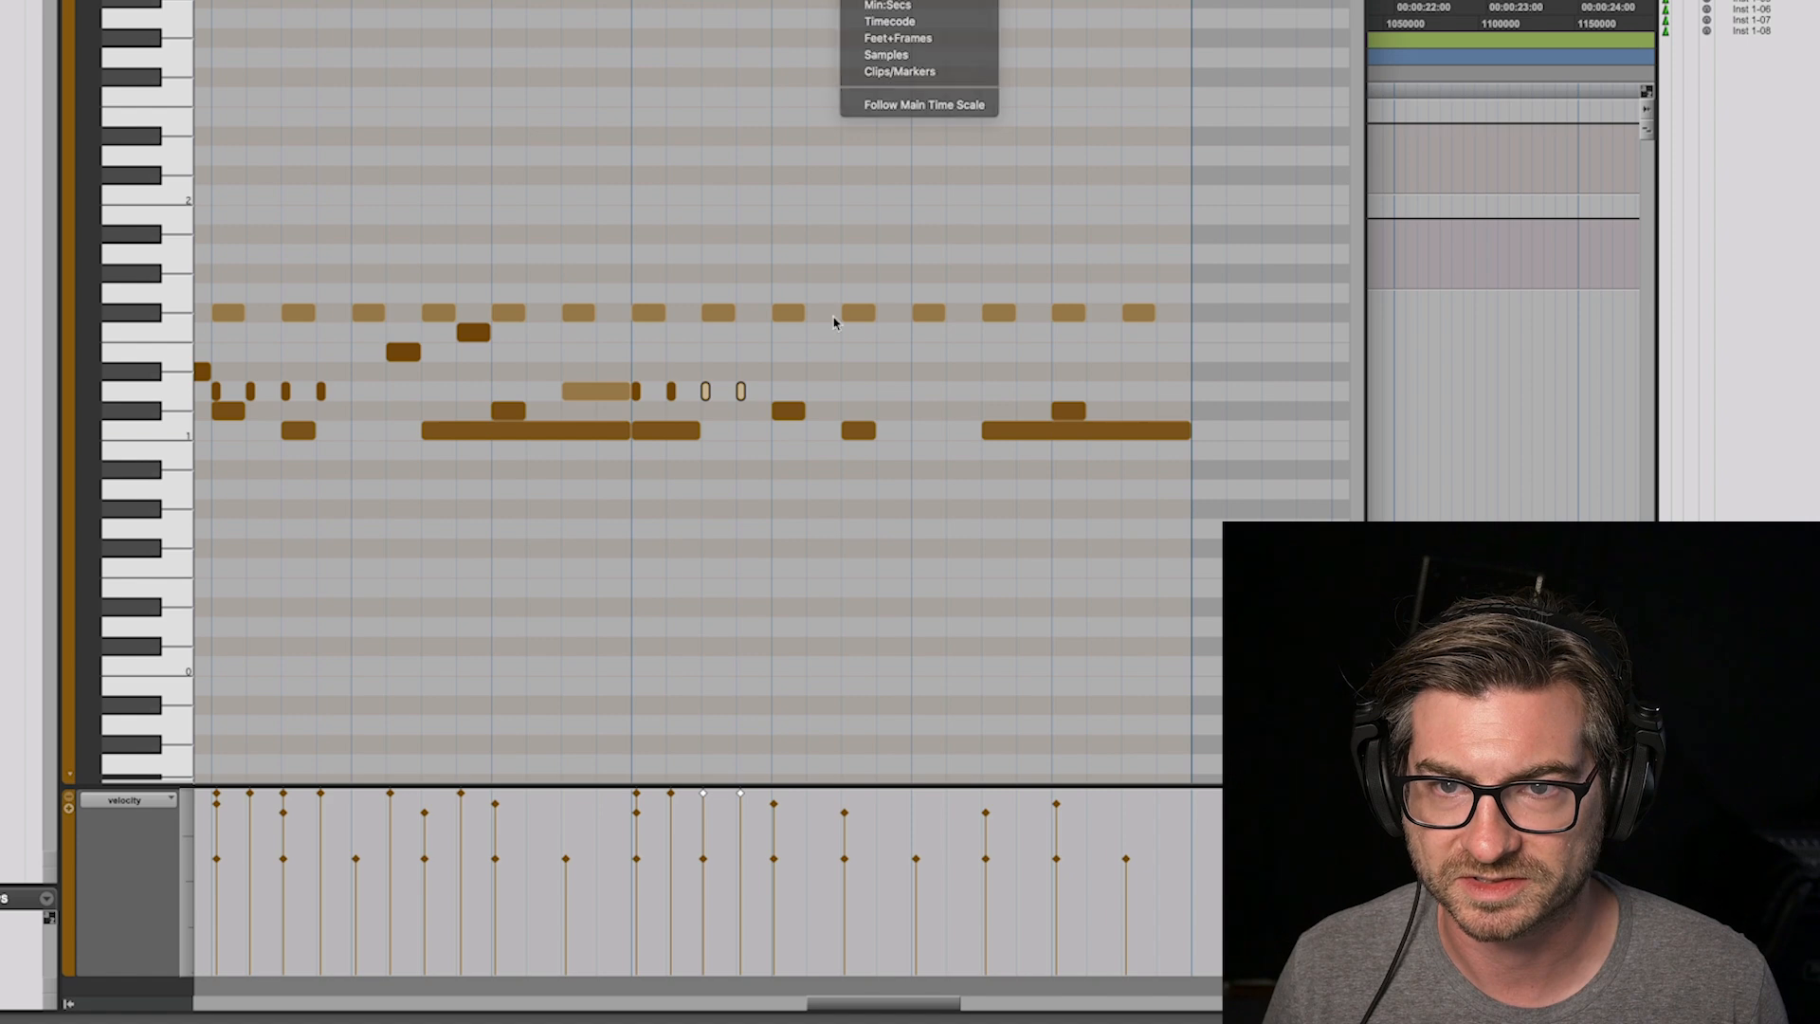
pyautogui.moveTo(793, 381)
pyautogui.mouseDown()
pyautogui.moveTo(709, 392)
pyautogui.moveTo(869, 391)
pyautogui.moveTo(747, 395)
pyautogui.moveTo(806, 395)
pyautogui.mouseUp()
pyautogui.click(869, 370)
pyautogui.press('t')
pyautogui.press('super+z')
pyautogui.press('super+d')
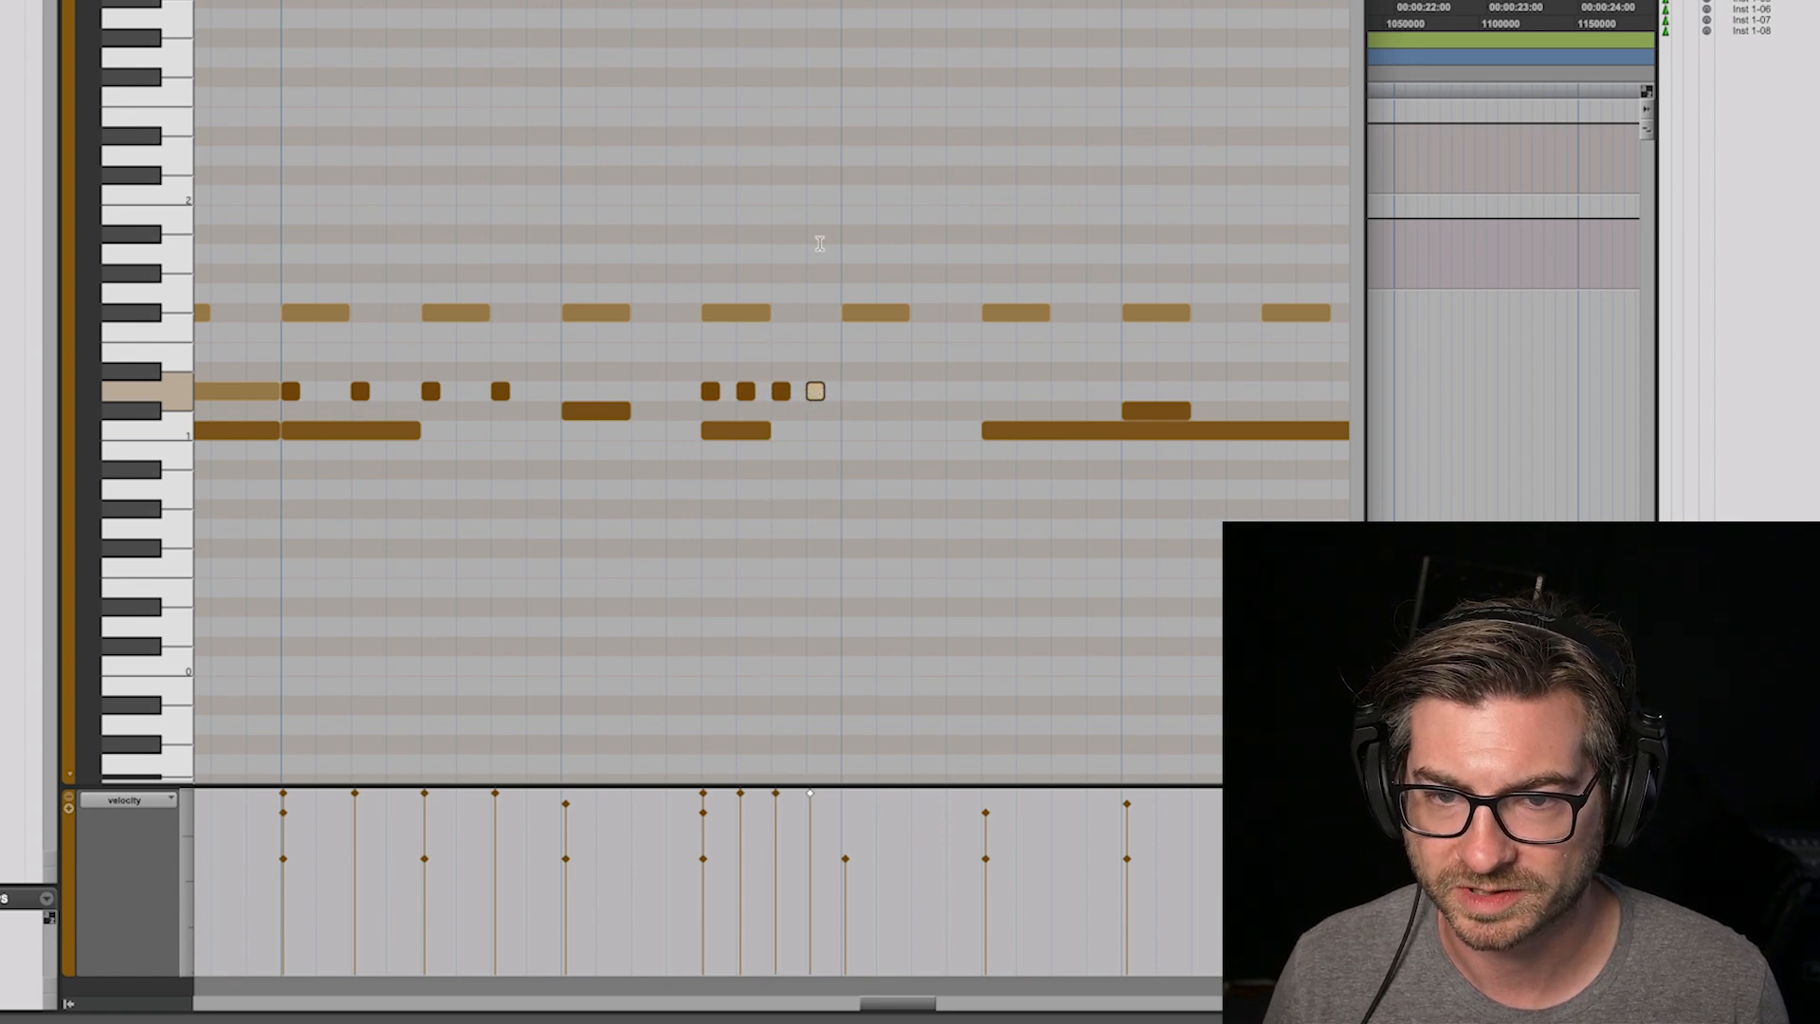
pyautogui.moveTo(816, 391)
pyautogui.mouseDown()
pyautogui.moveTo(923, 394)
pyautogui.moveTo(840, 394)
pyautogui.mouseUp()
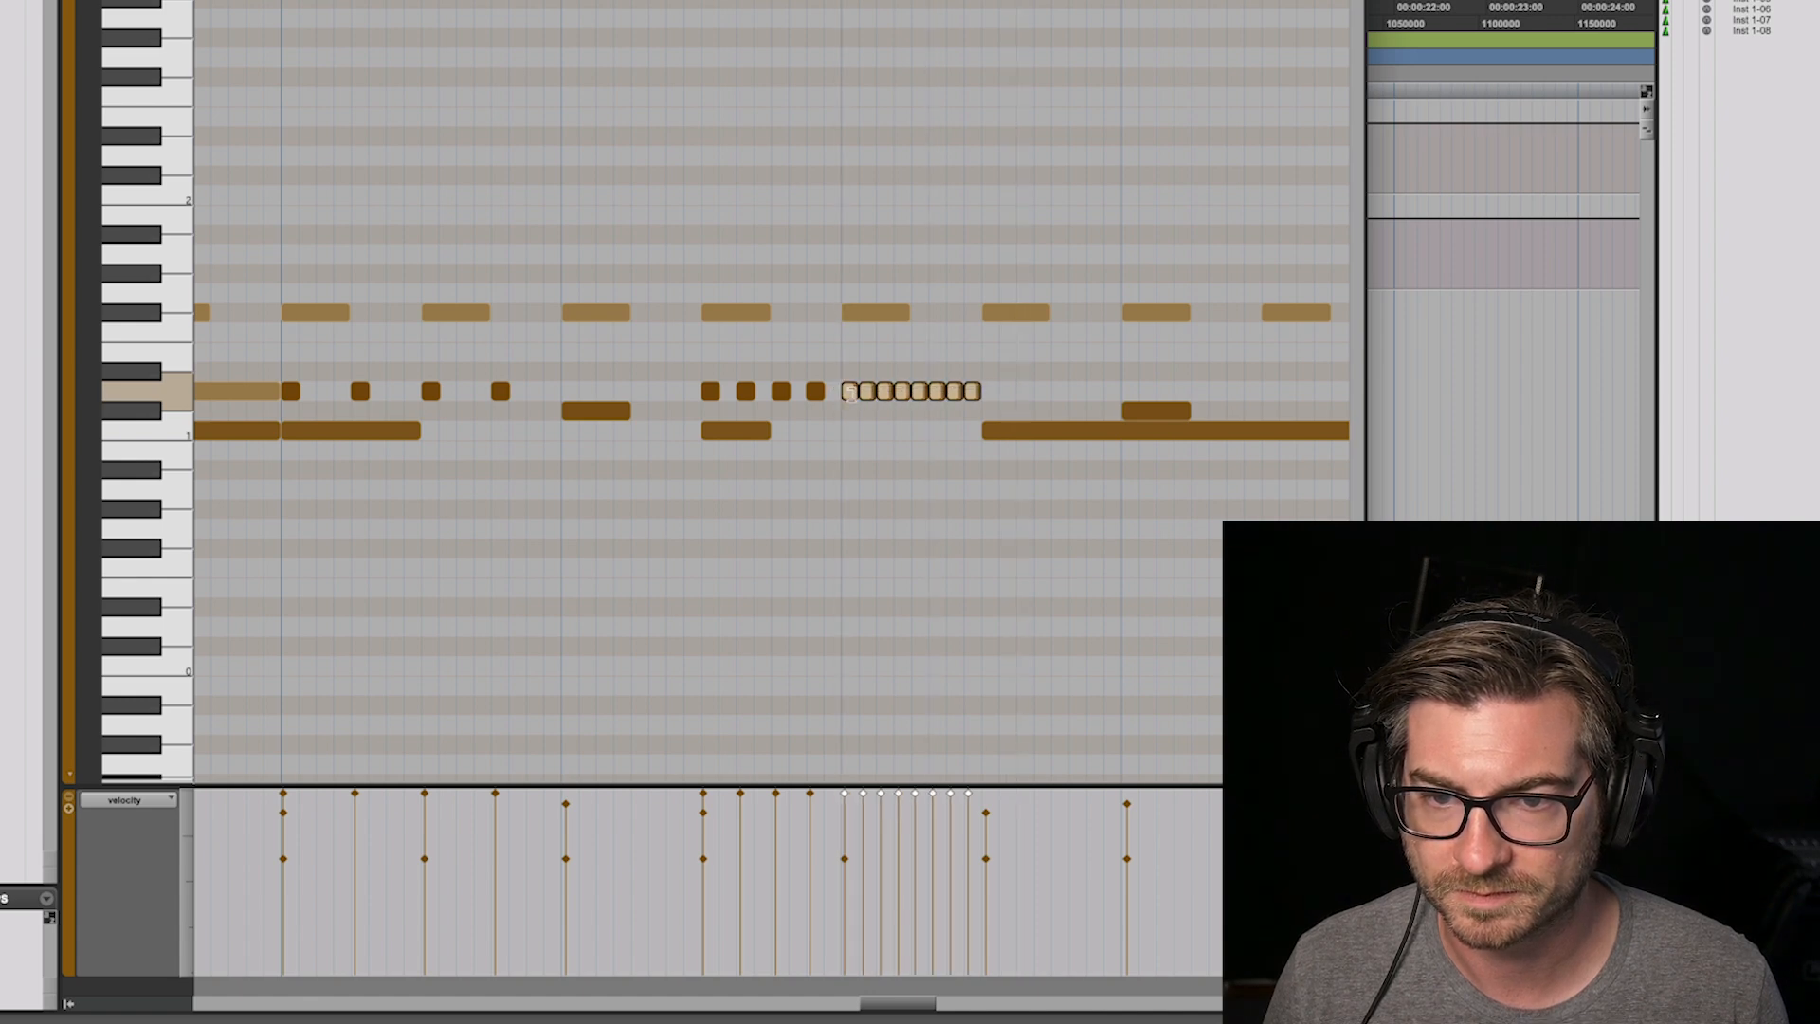
# Step: Play the clip from the end of the third bar to hear the D1 roll
pyautogui.press('r')
pyautogui.press('r')
pyautogui.press('space')
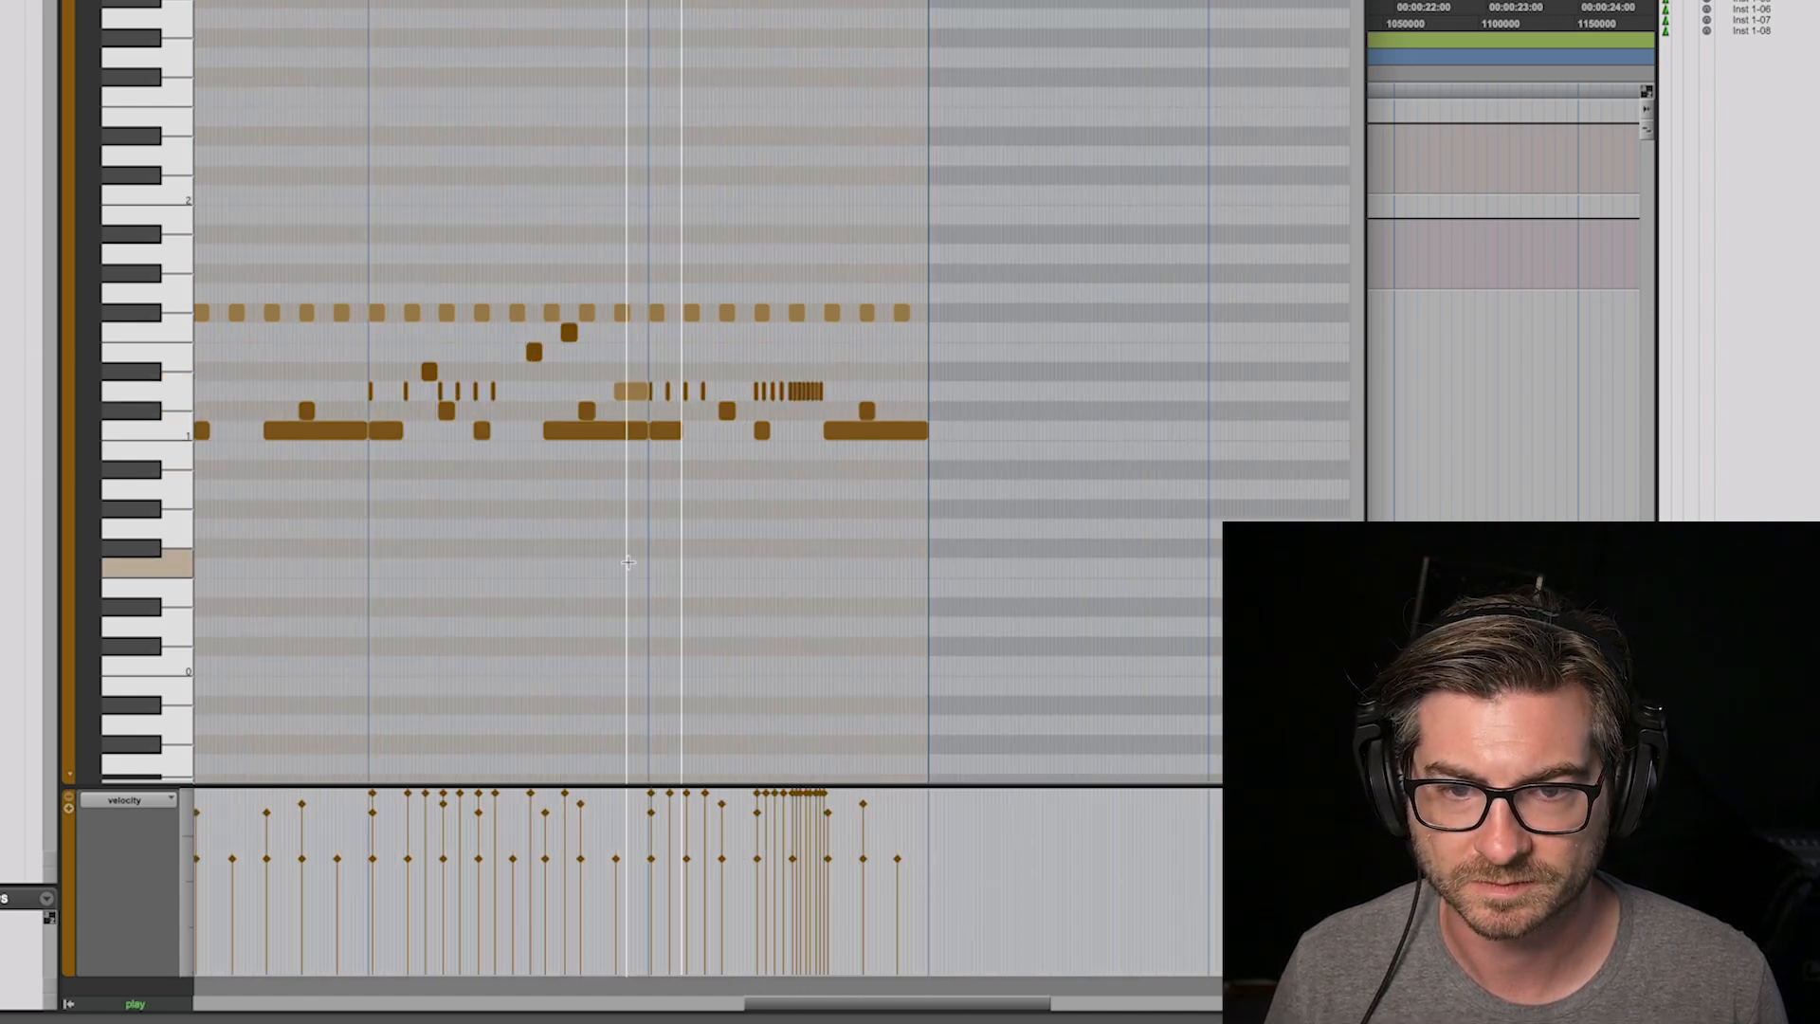
pyautogui.press('space')
# Step: Place an eighth-long G1 note on the last eighth of the fourth bar
pyautogui.click(871, 355)
pyautogui.press('t')
pyautogui.press('t')
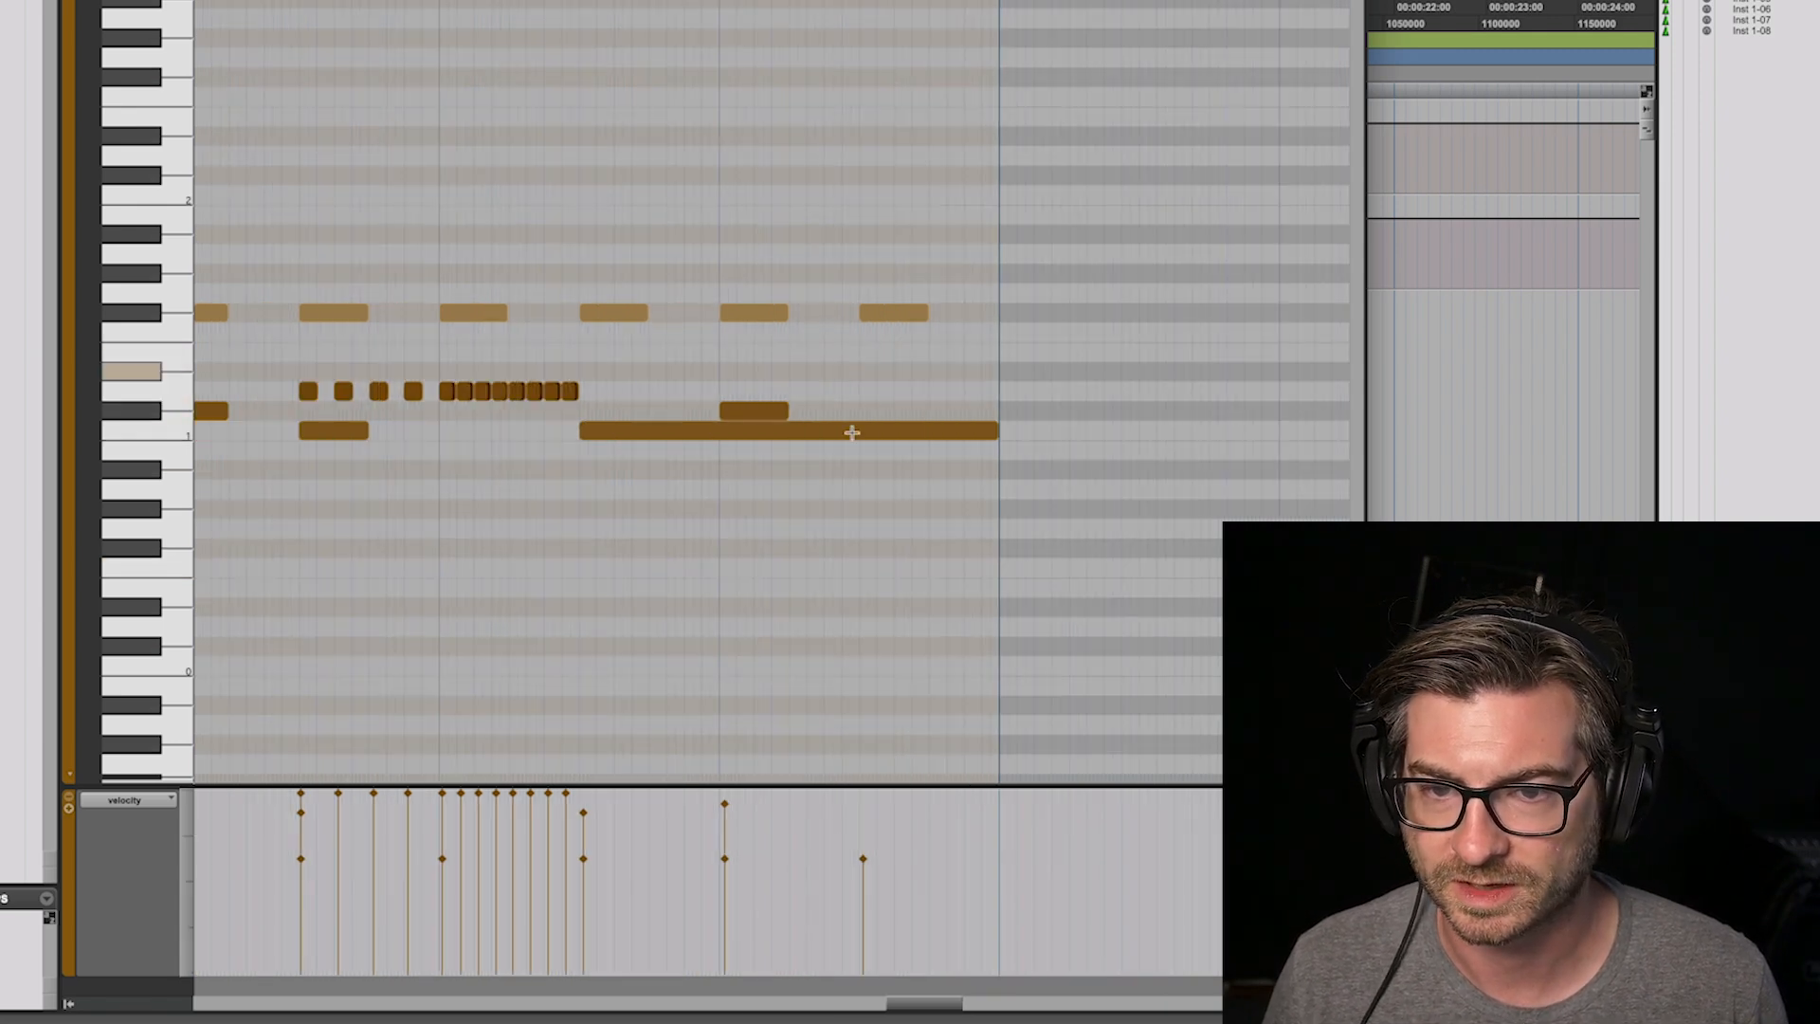
pyautogui.click(866, 351)
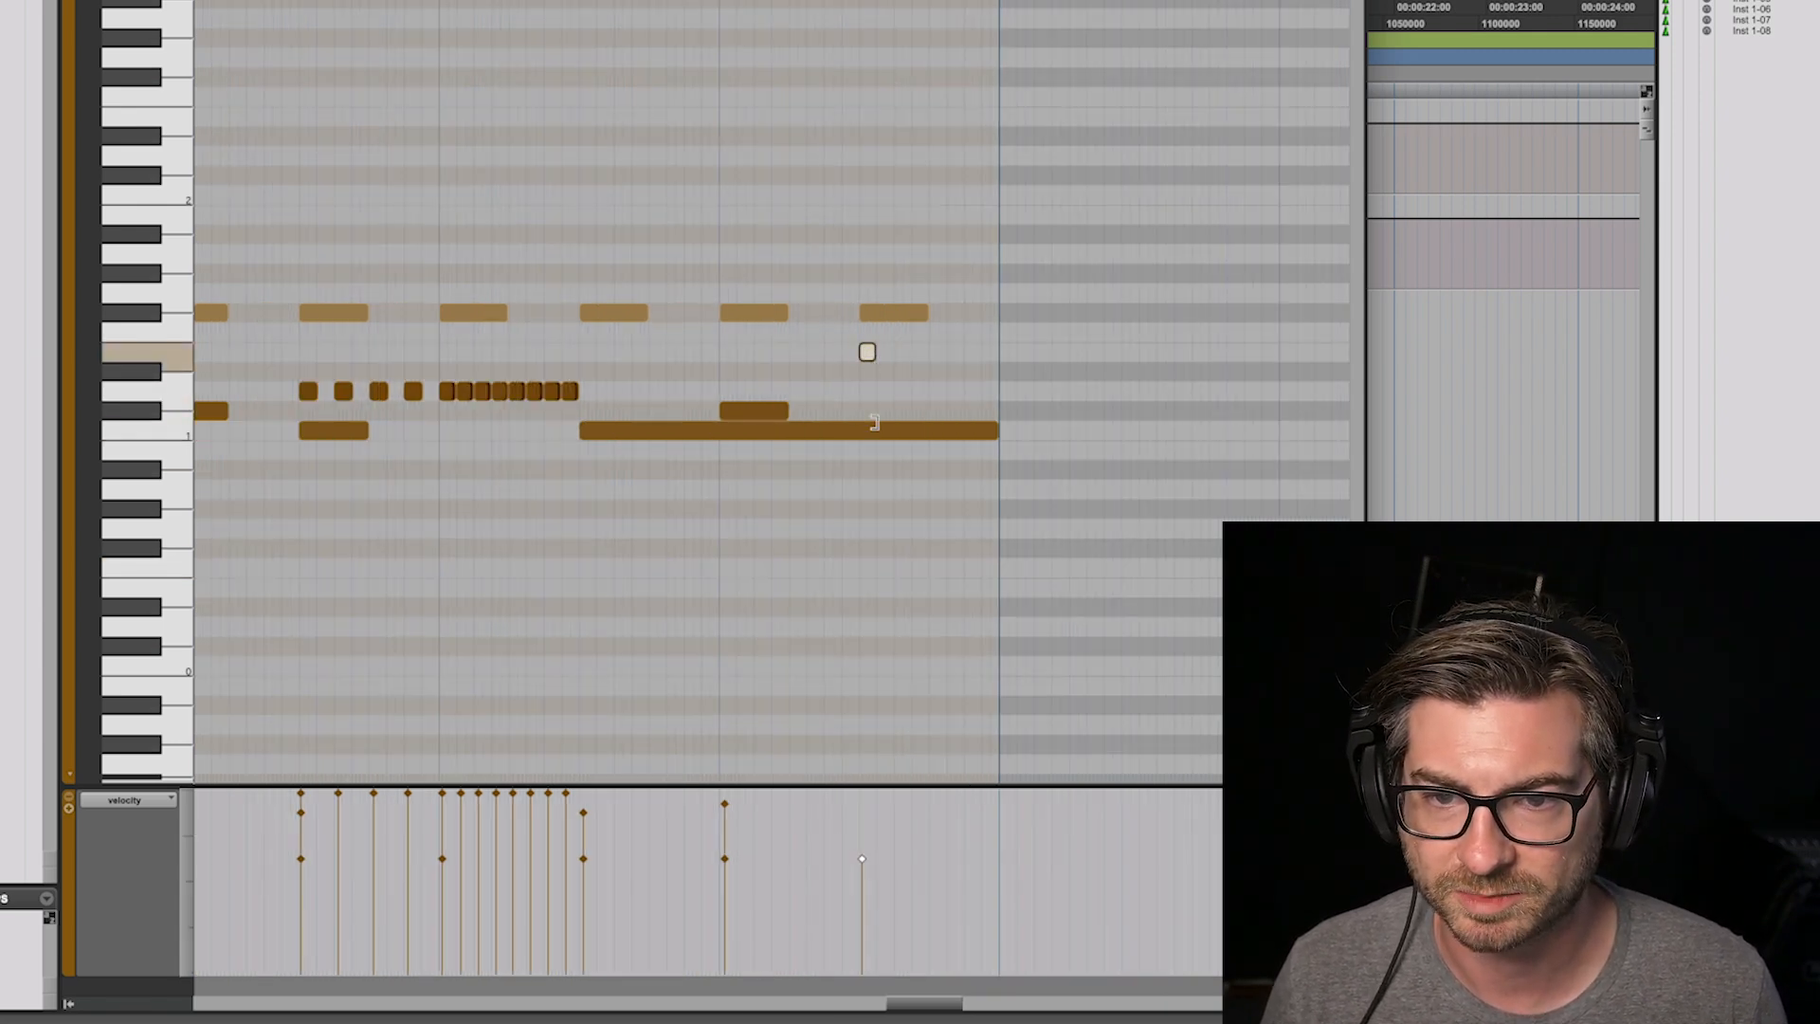
pyautogui.click(868, 354)
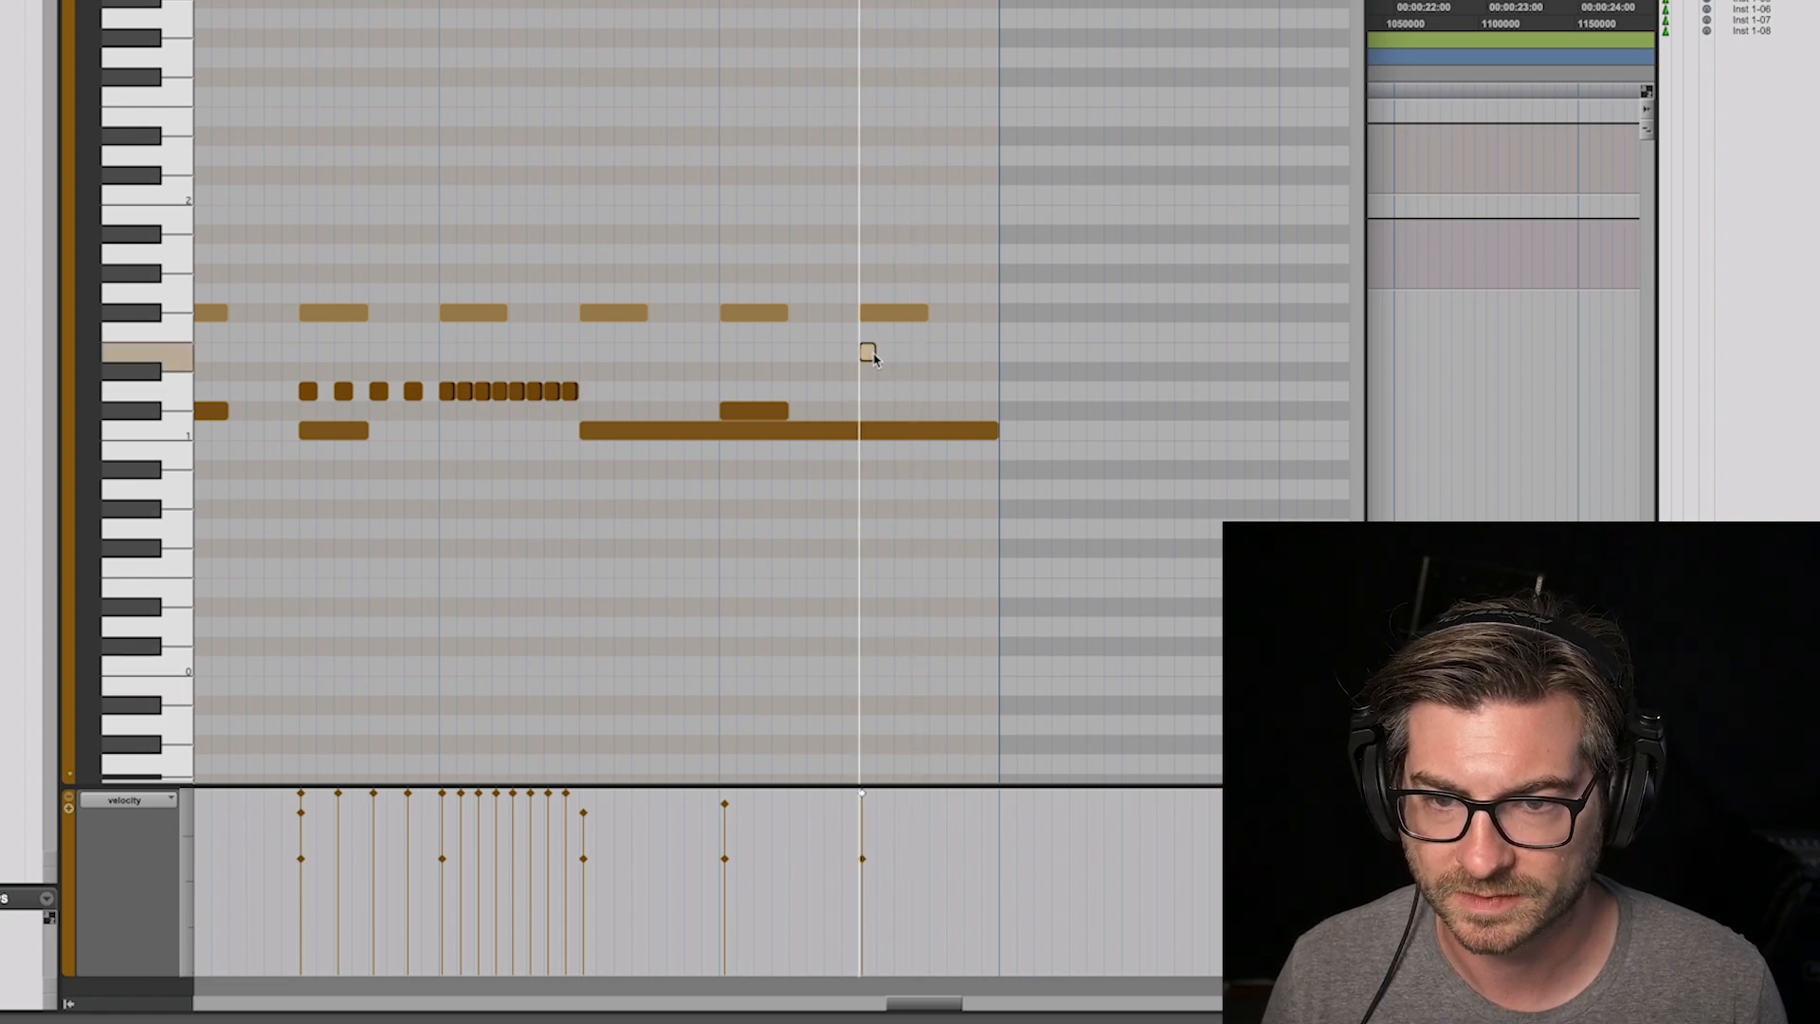
pyautogui.click(1292, 222)
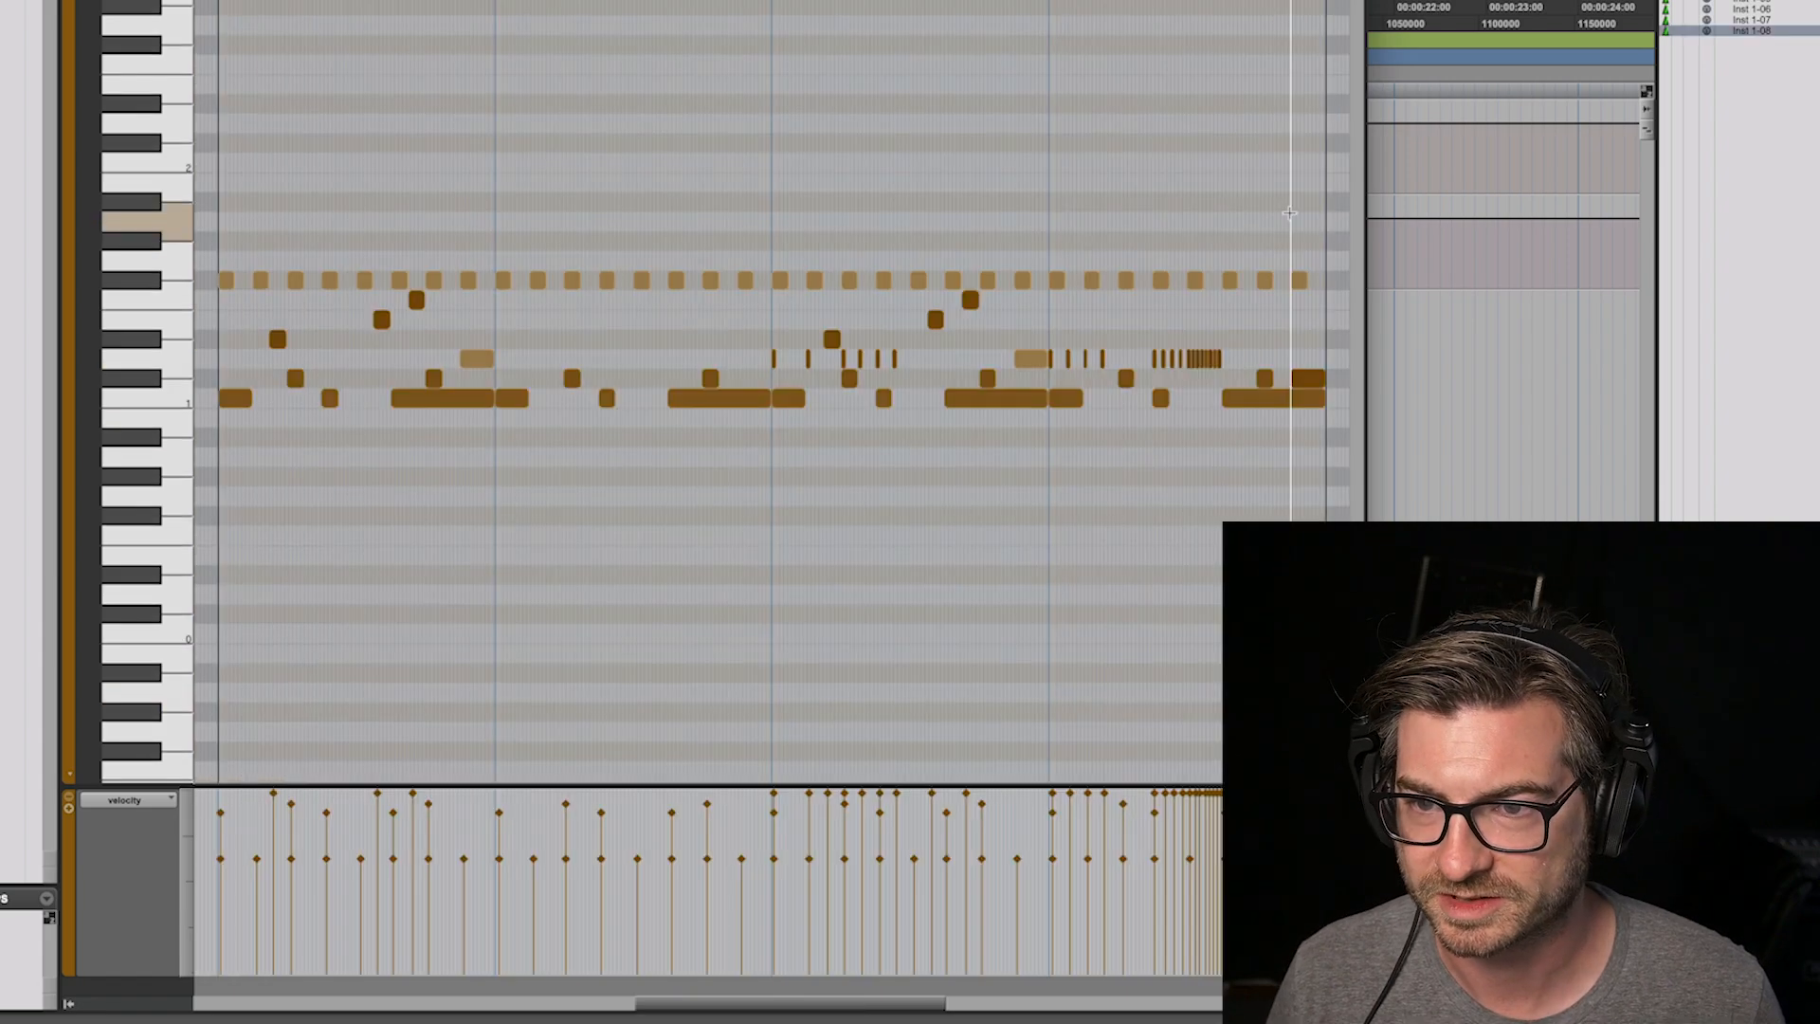
pyautogui.press('t')
pyautogui.press('t')
pyautogui.moveTo(828, 380); pyautogui.dragTo(825, 263)
# Step: Add a run of eight 64th-length E1 notes starting on beat 3 of the second bar
pyautogui.press('r')
pyautogui.press('r')
pyautogui.press('r')
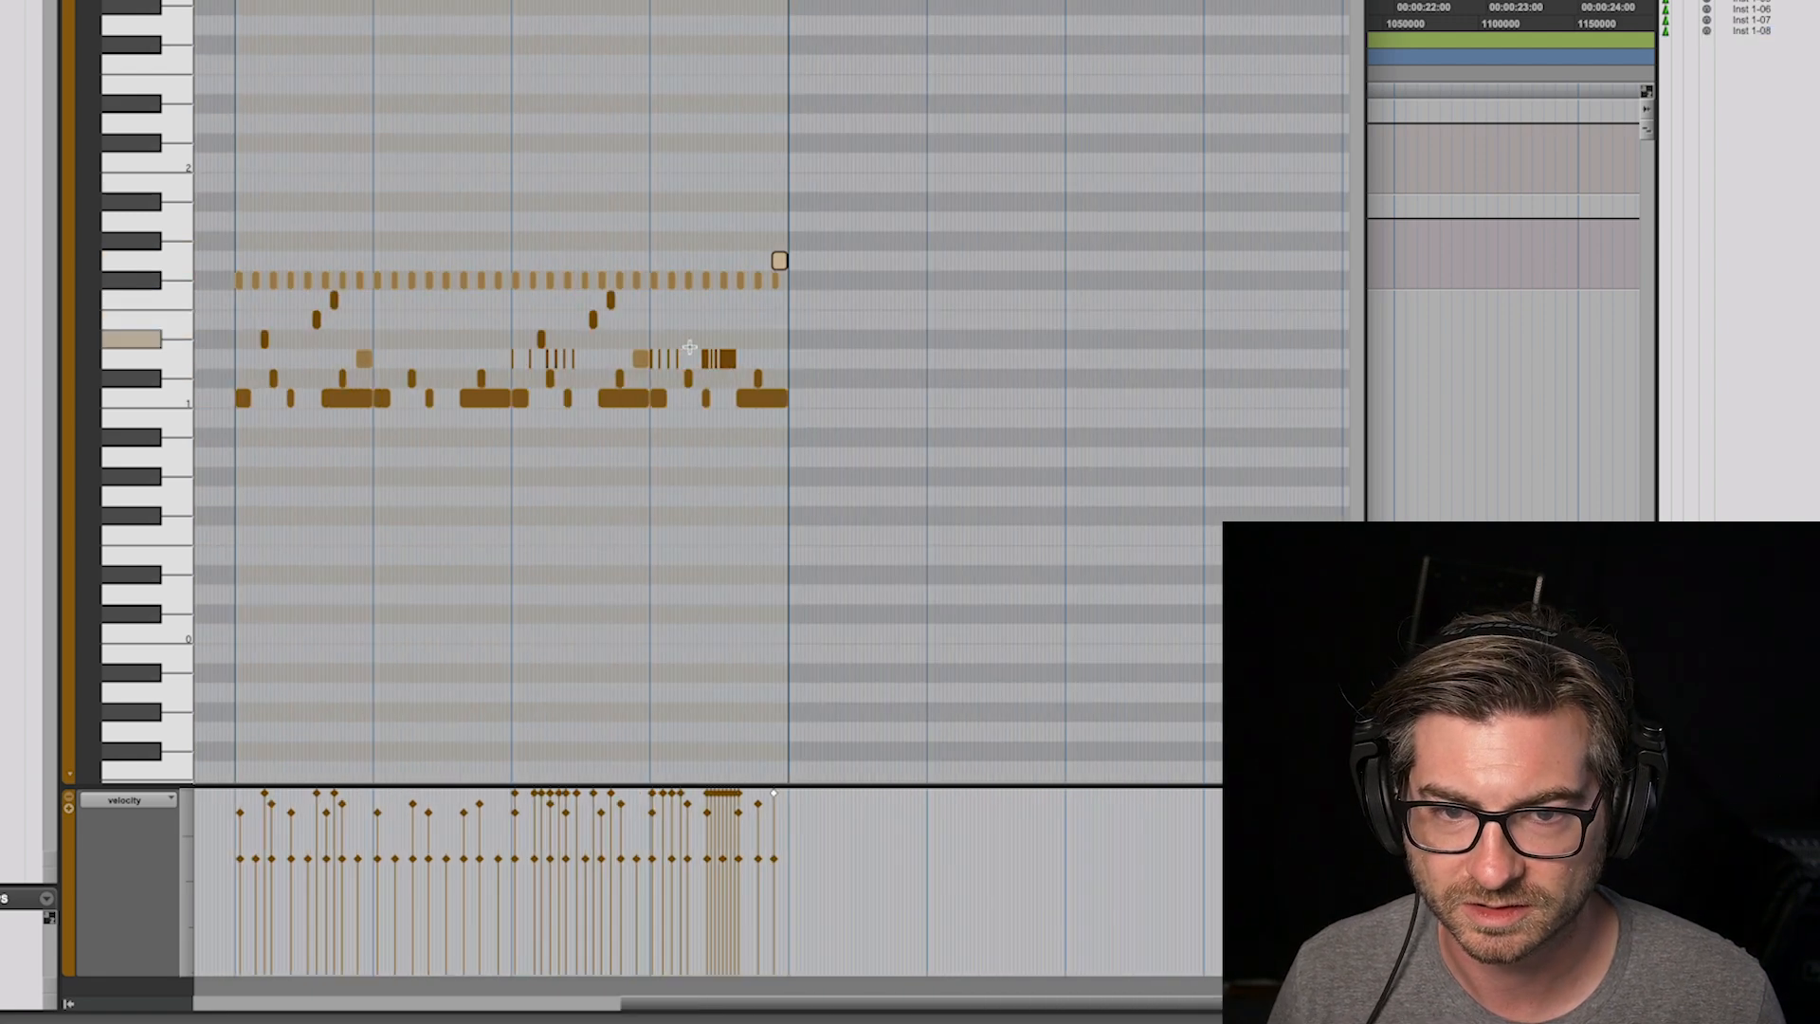
pyautogui.click(663, 312)
pyautogui.press('t')
pyautogui.press('t')
pyautogui.press('t')
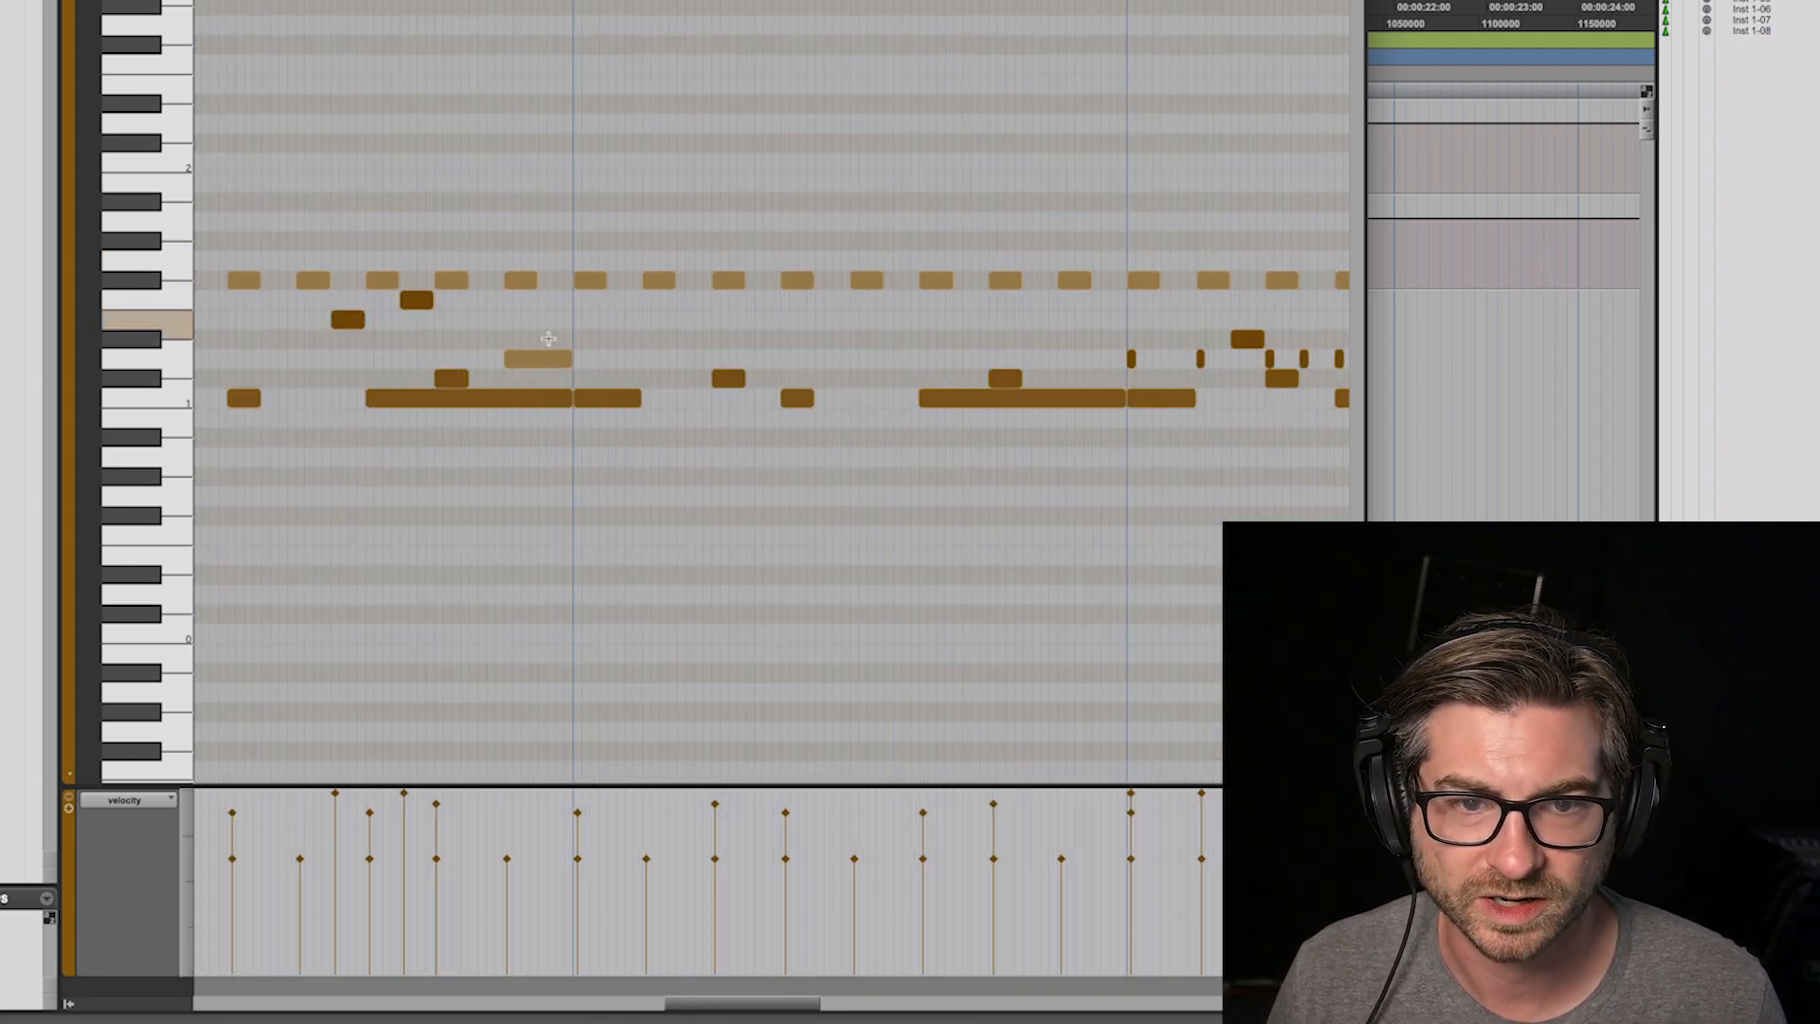
pyautogui.click(797, 321)
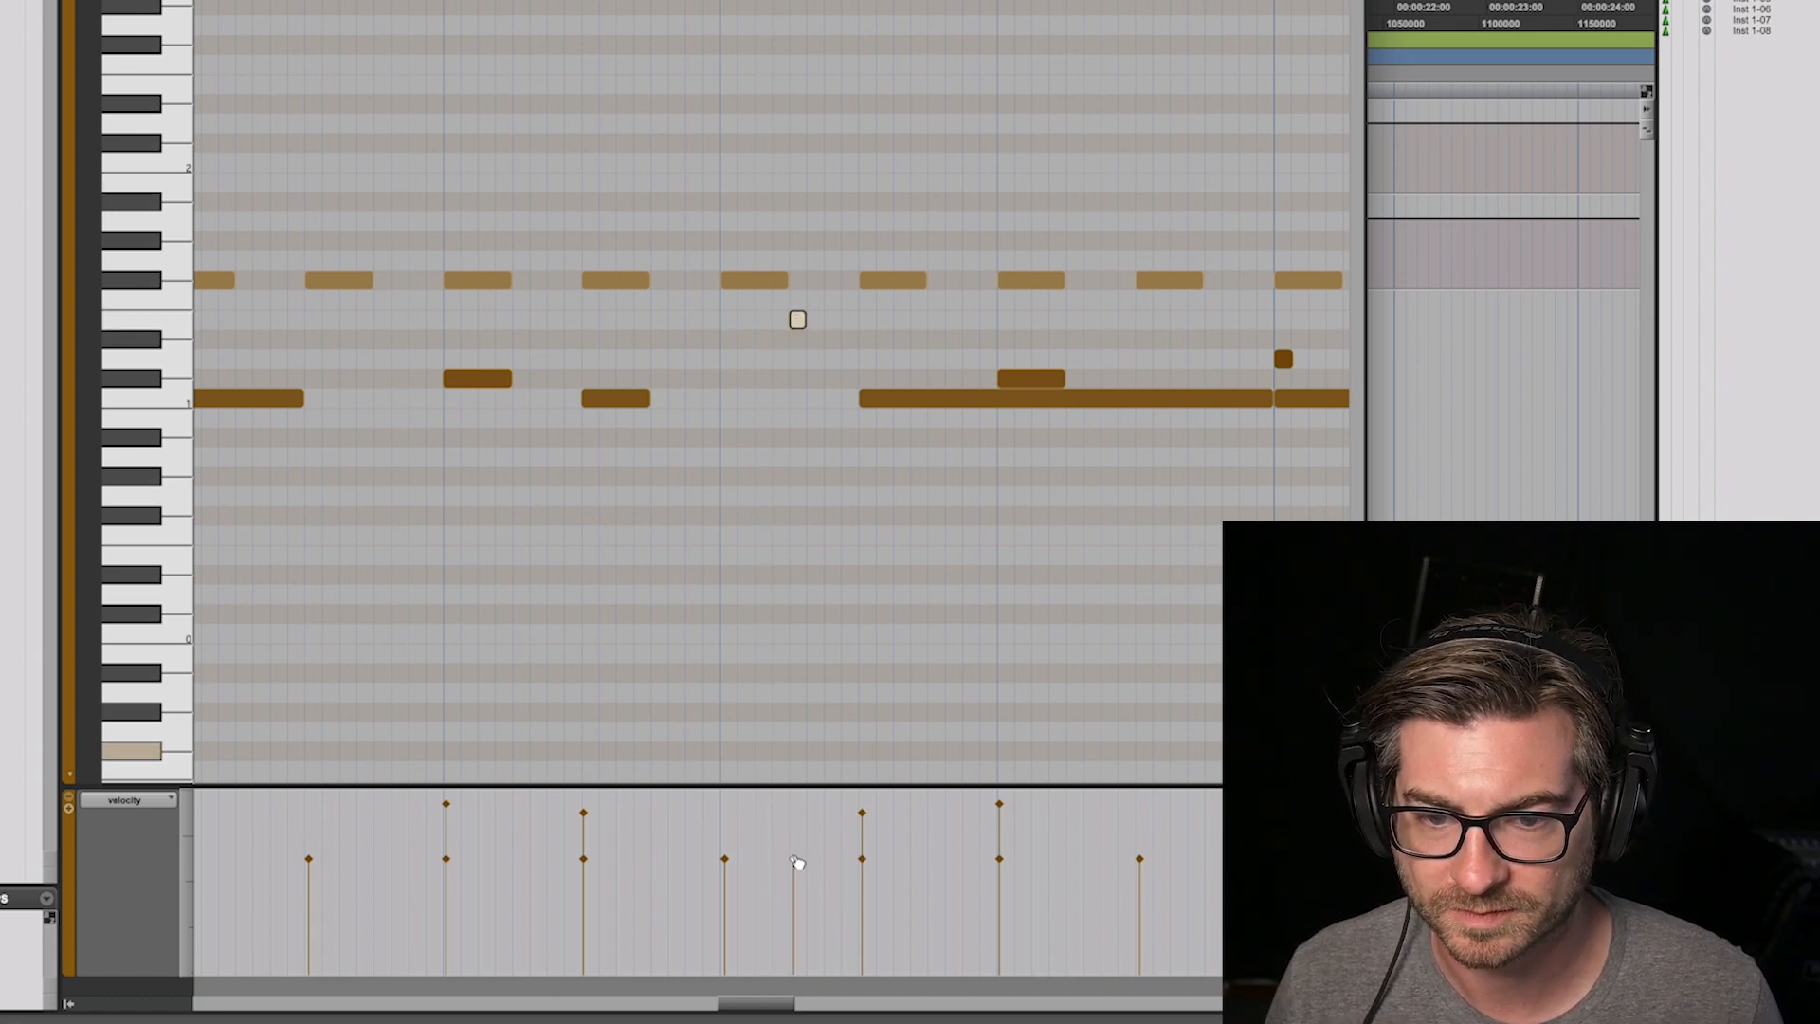
pyautogui.moveTo(834, 677); pyautogui.dragTo(835, 674)
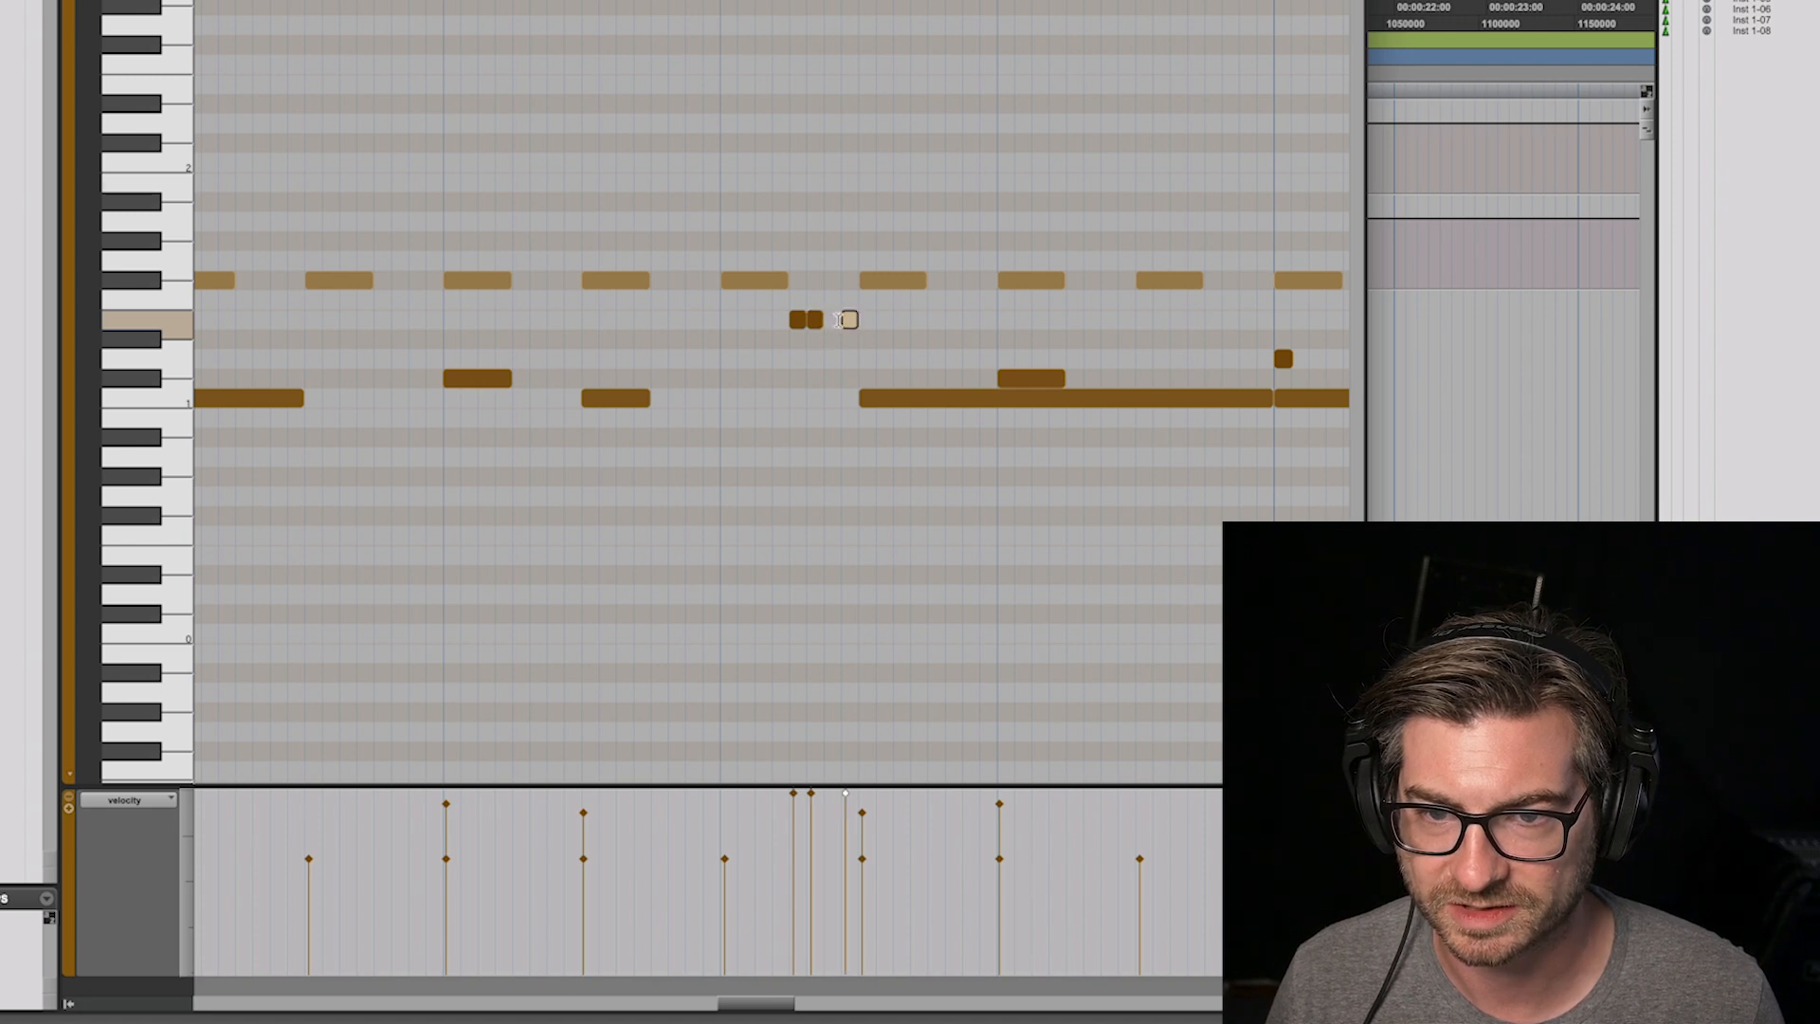
pyautogui.click(836, 322)
pyautogui.moveTo(756, 342); pyautogui.dragTo(724, 325)
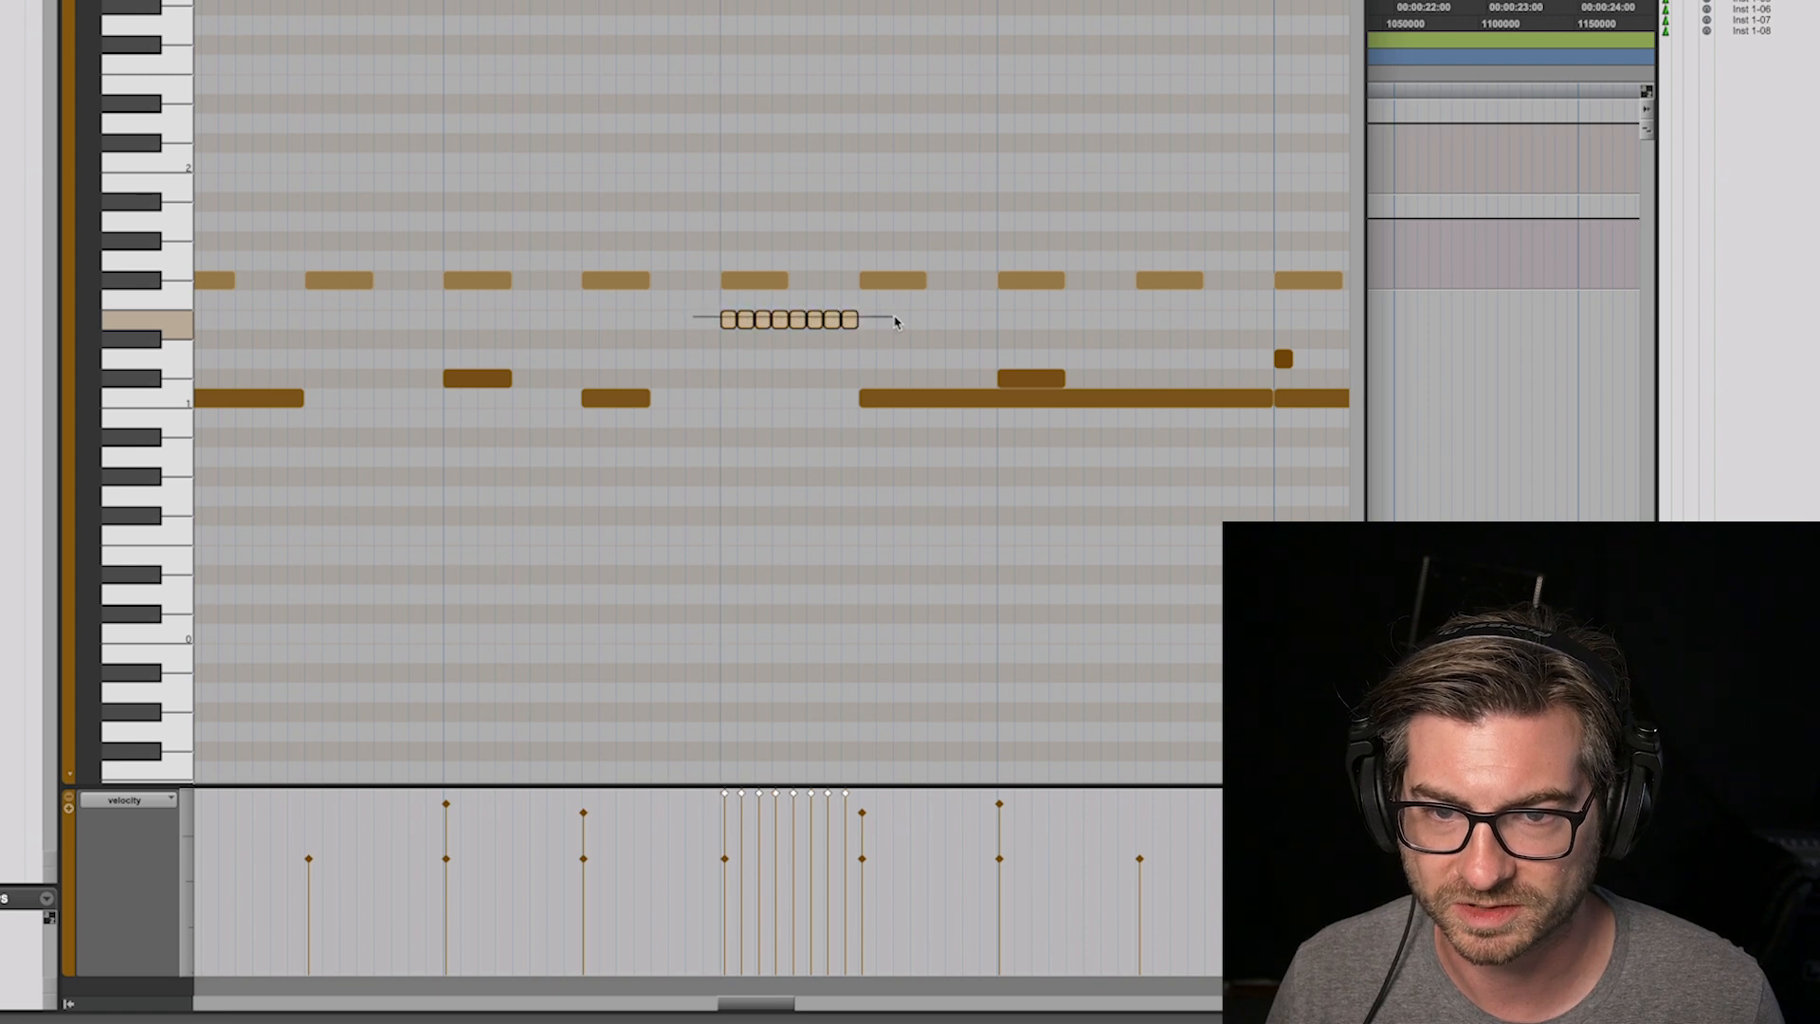
# Step: Ramp the velocities of the eight E1 notes in the second bar from low up to full, and play back the clip
pyautogui.moveTo(894, 318); pyautogui.dragTo(895, 318)
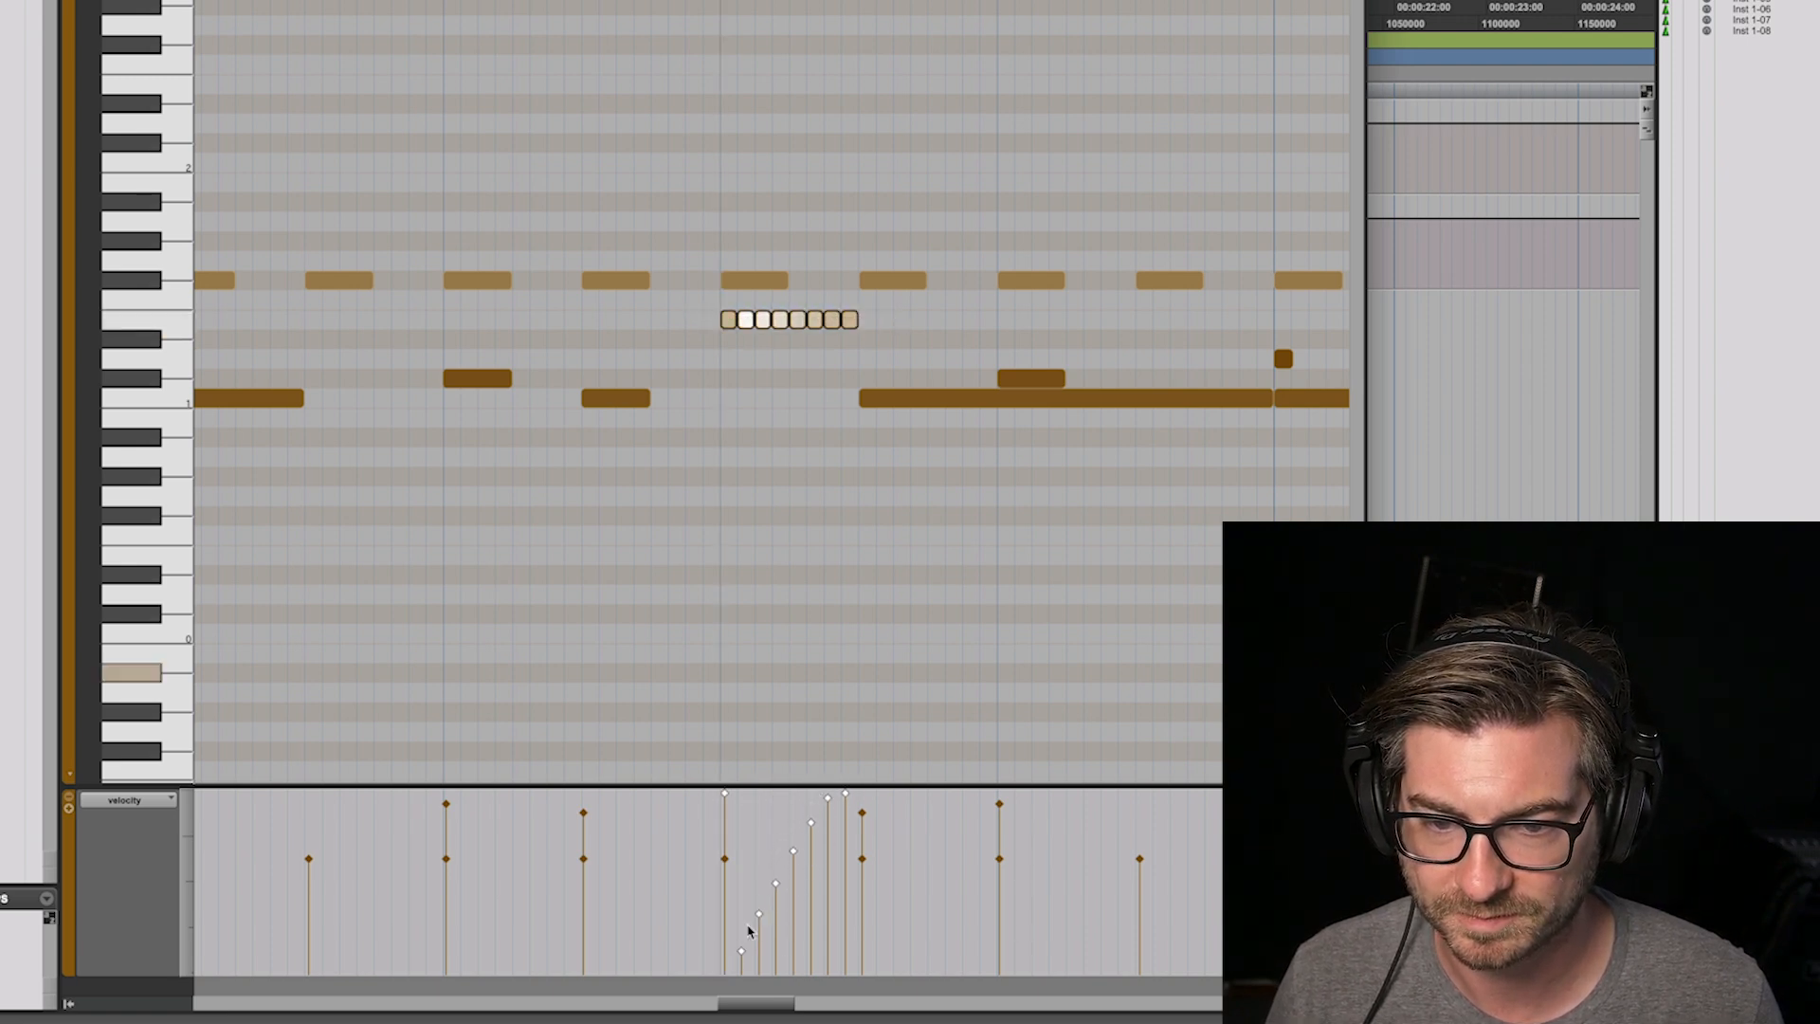
pyautogui.press('space')
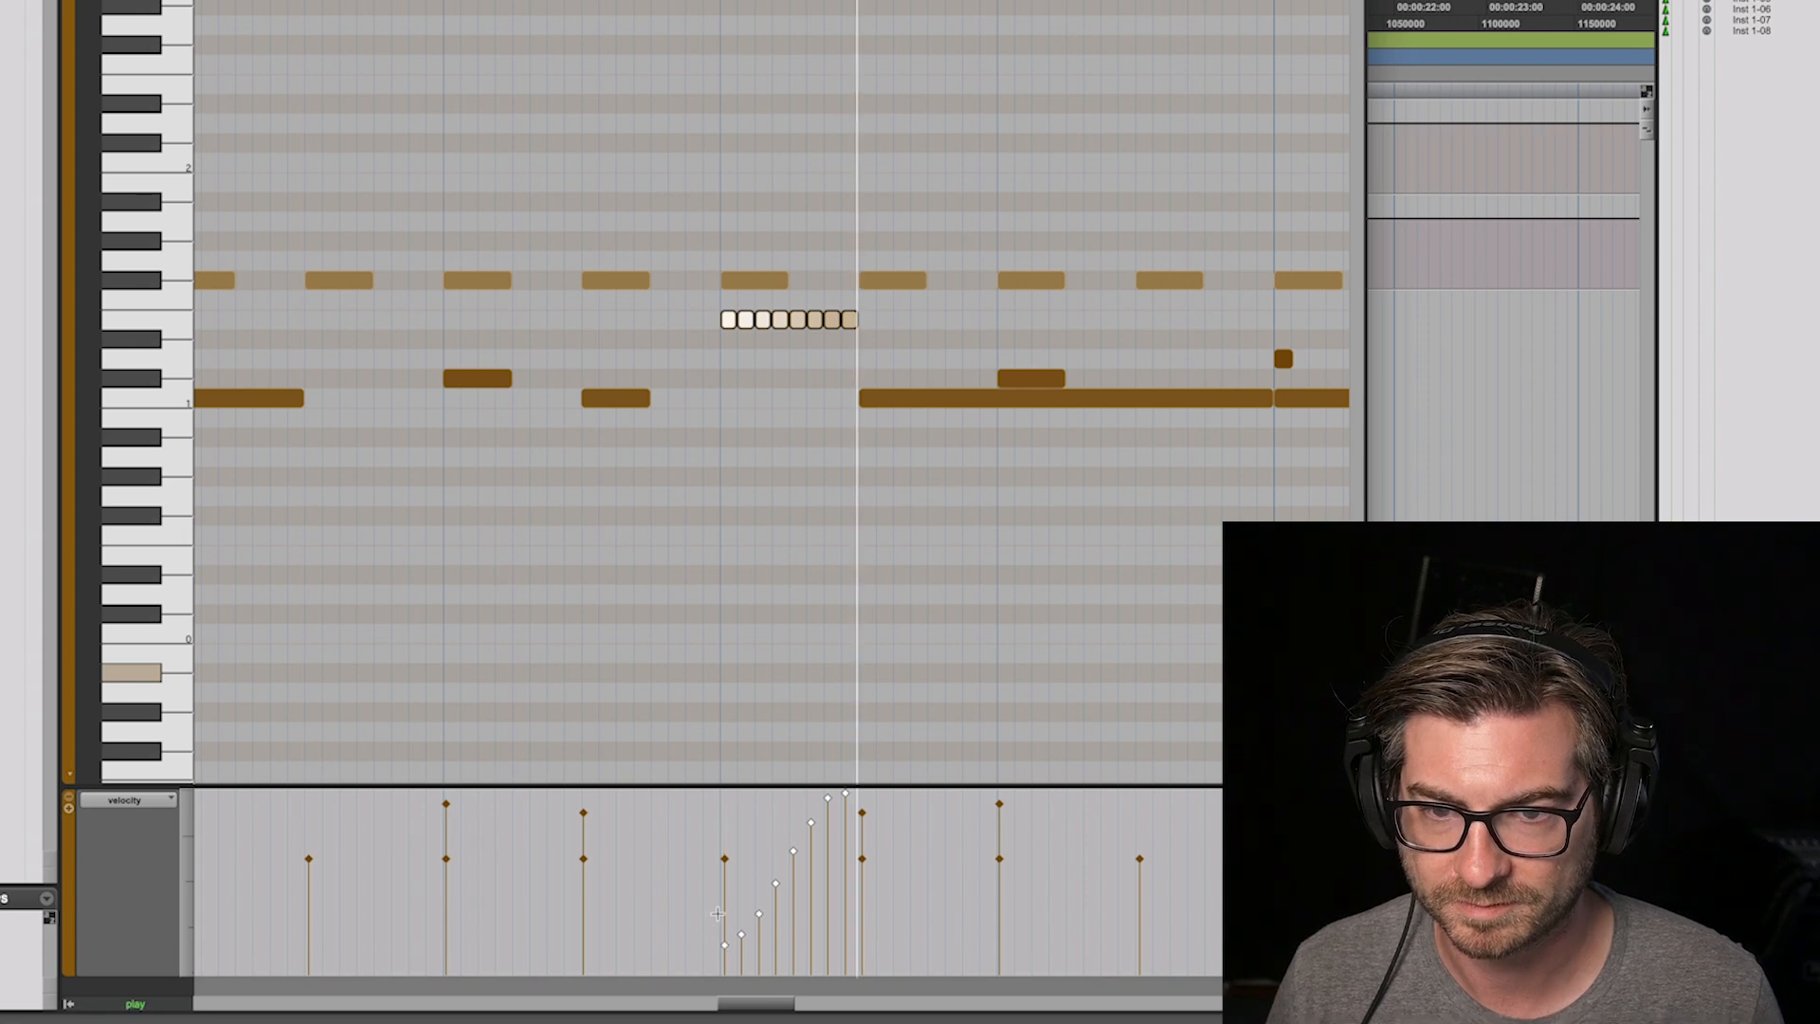
pyautogui.press('r')
pyautogui.press('r')
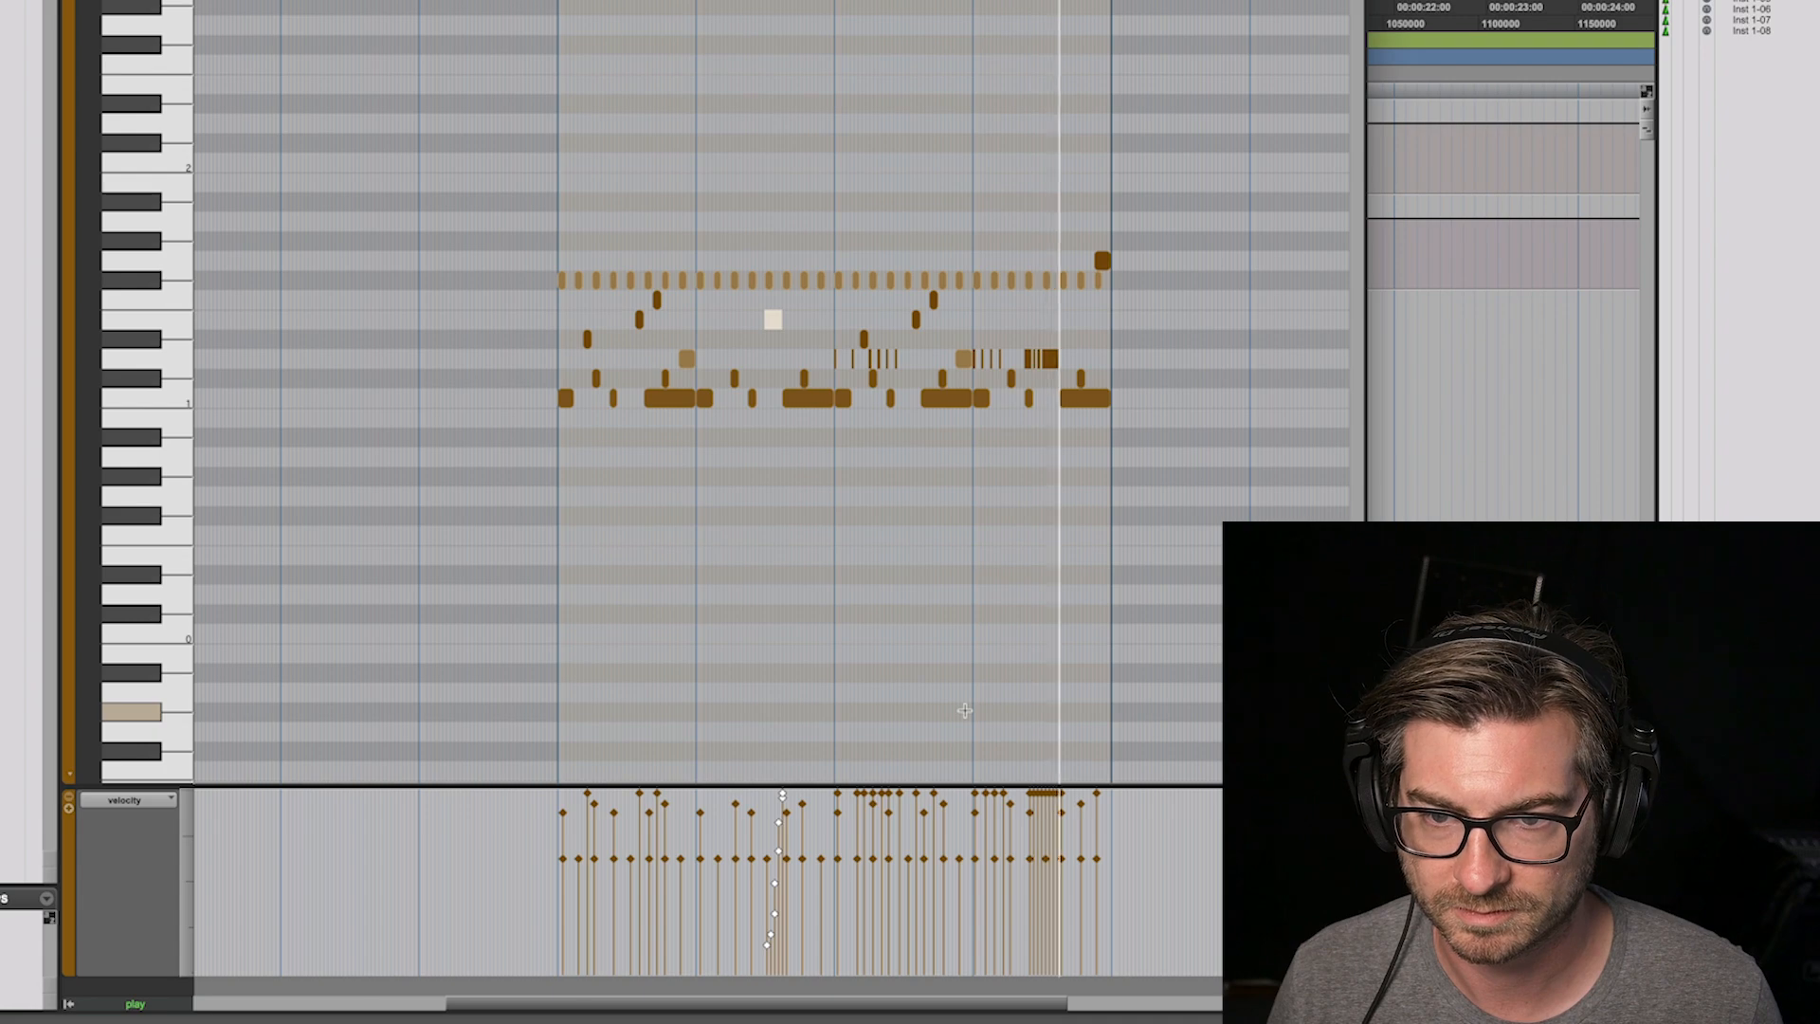
# Step: Reopen the Inst 1-08 clip in the MIDI editor, with the Battery 4 window moved clear of its notes
pyautogui.press('super+w')
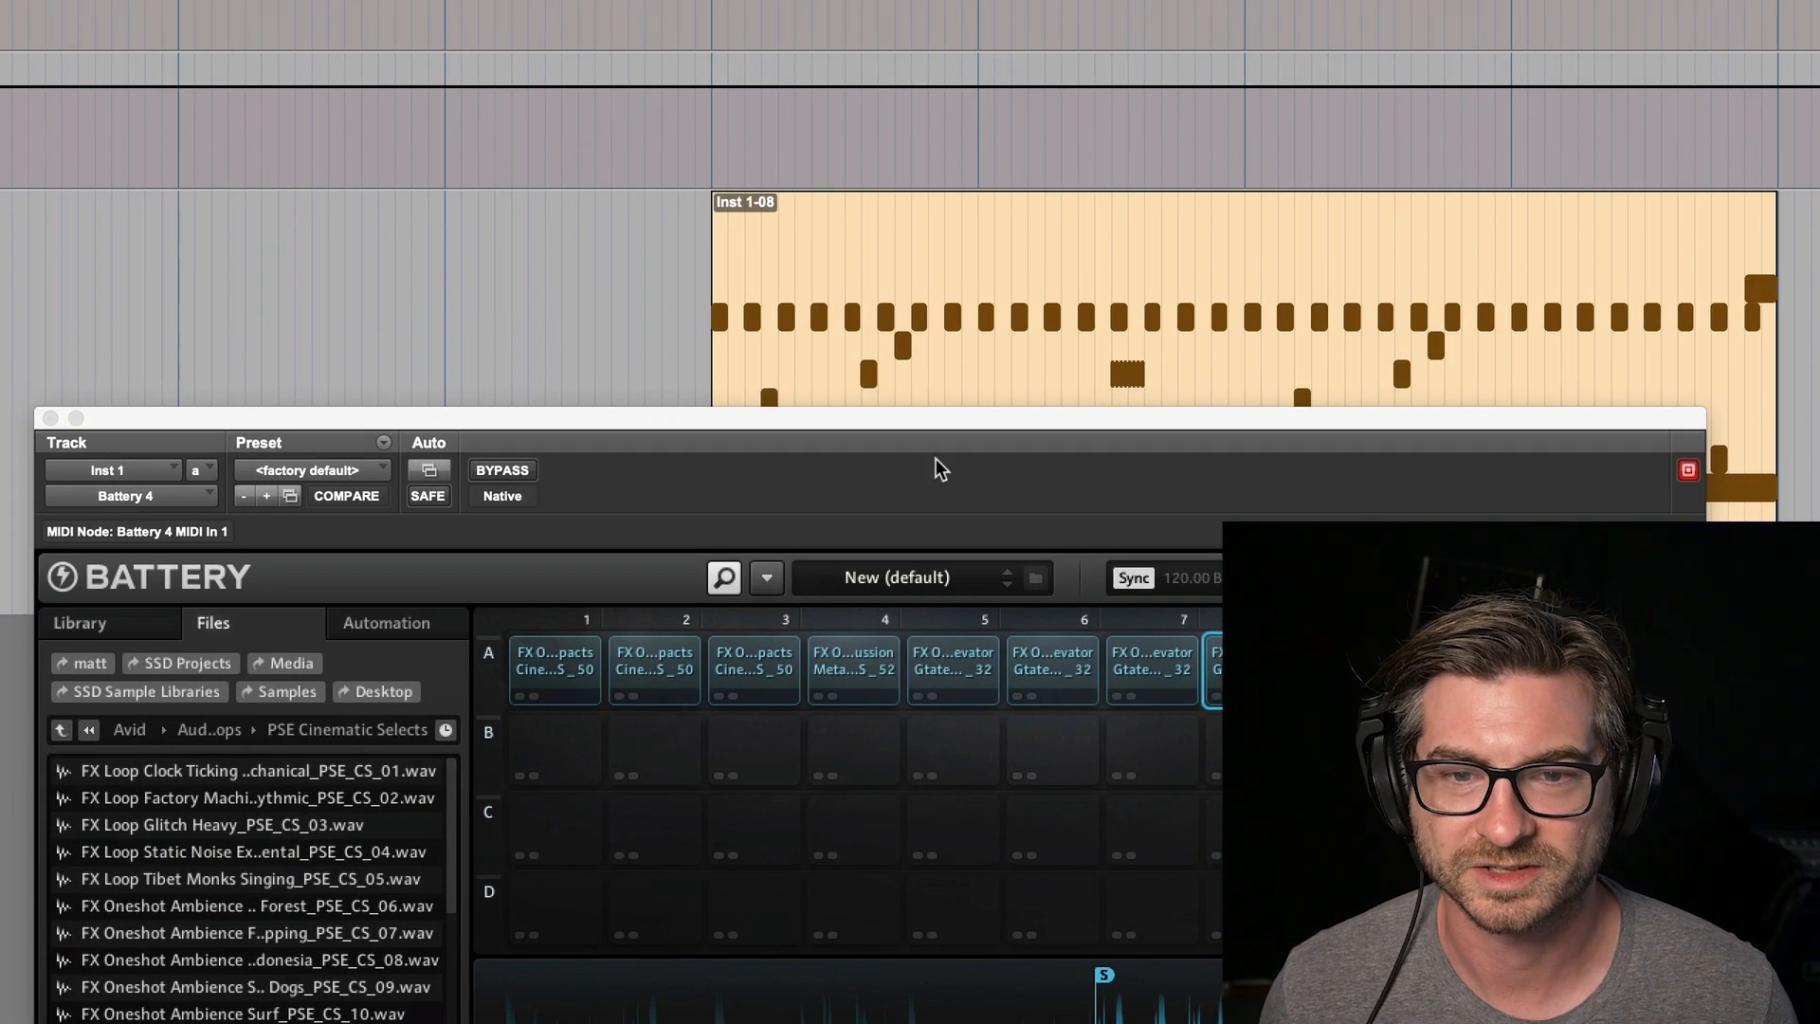
pyautogui.moveTo(936, 450); pyautogui.dragTo(898, 642)
pyautogui.doubleClick(1015, 556)
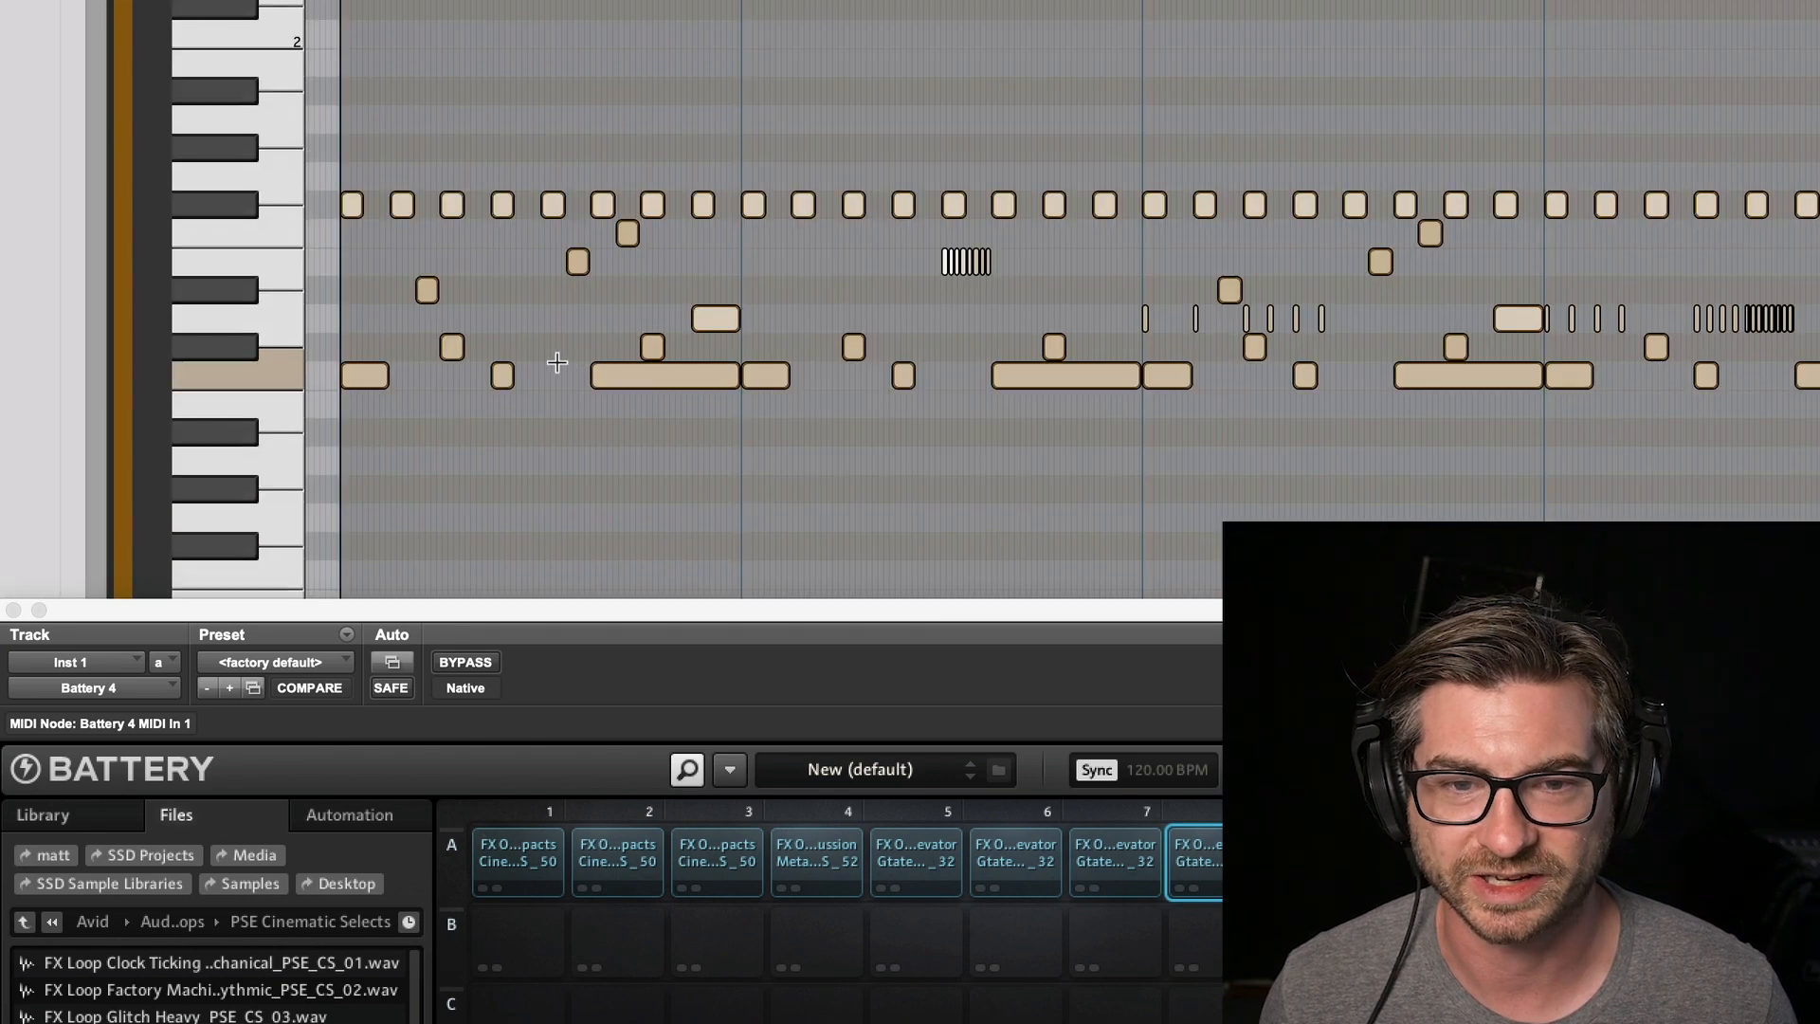
pyautogui.click(395, 264)
pyautogui.press('r')
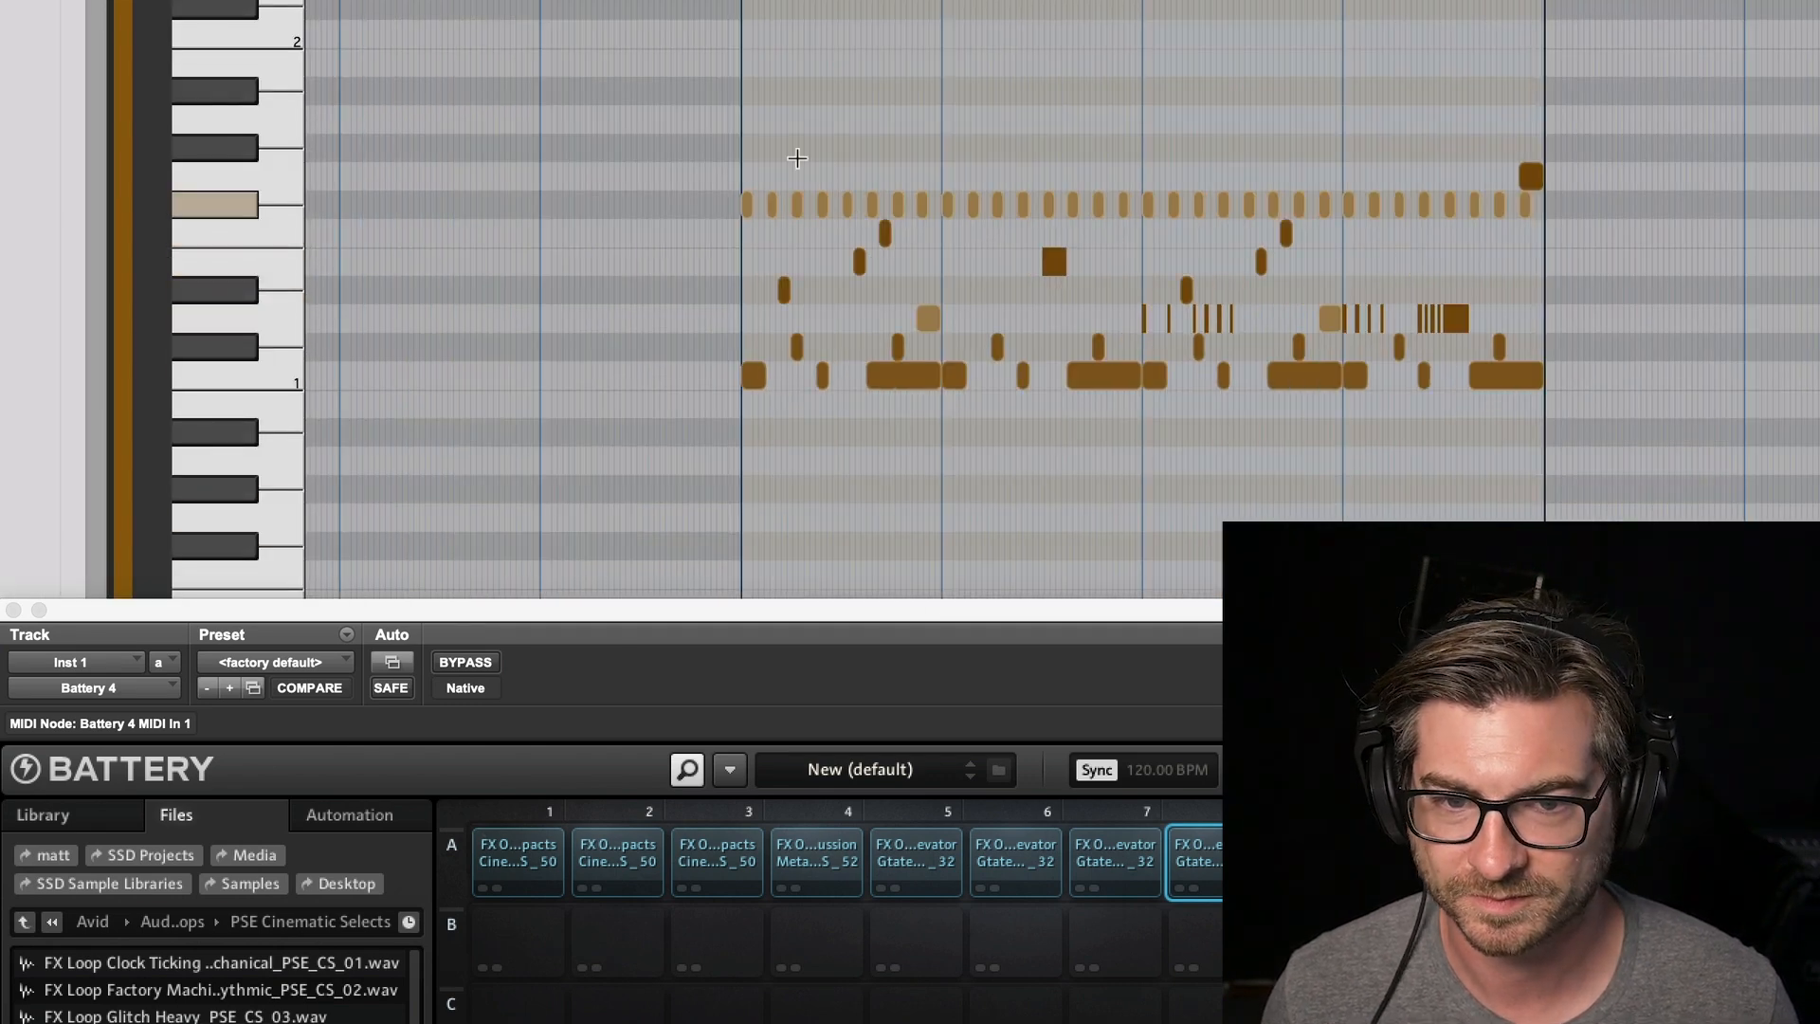
# Step: Select the offbeat sixteenth D#1, E1, F1 and short D1 notes throughout the four-bar clip, closing the Battery 4 window
pyautogui.click(790, 264)
pyautogui.press('t')
pyautogui.press('t')
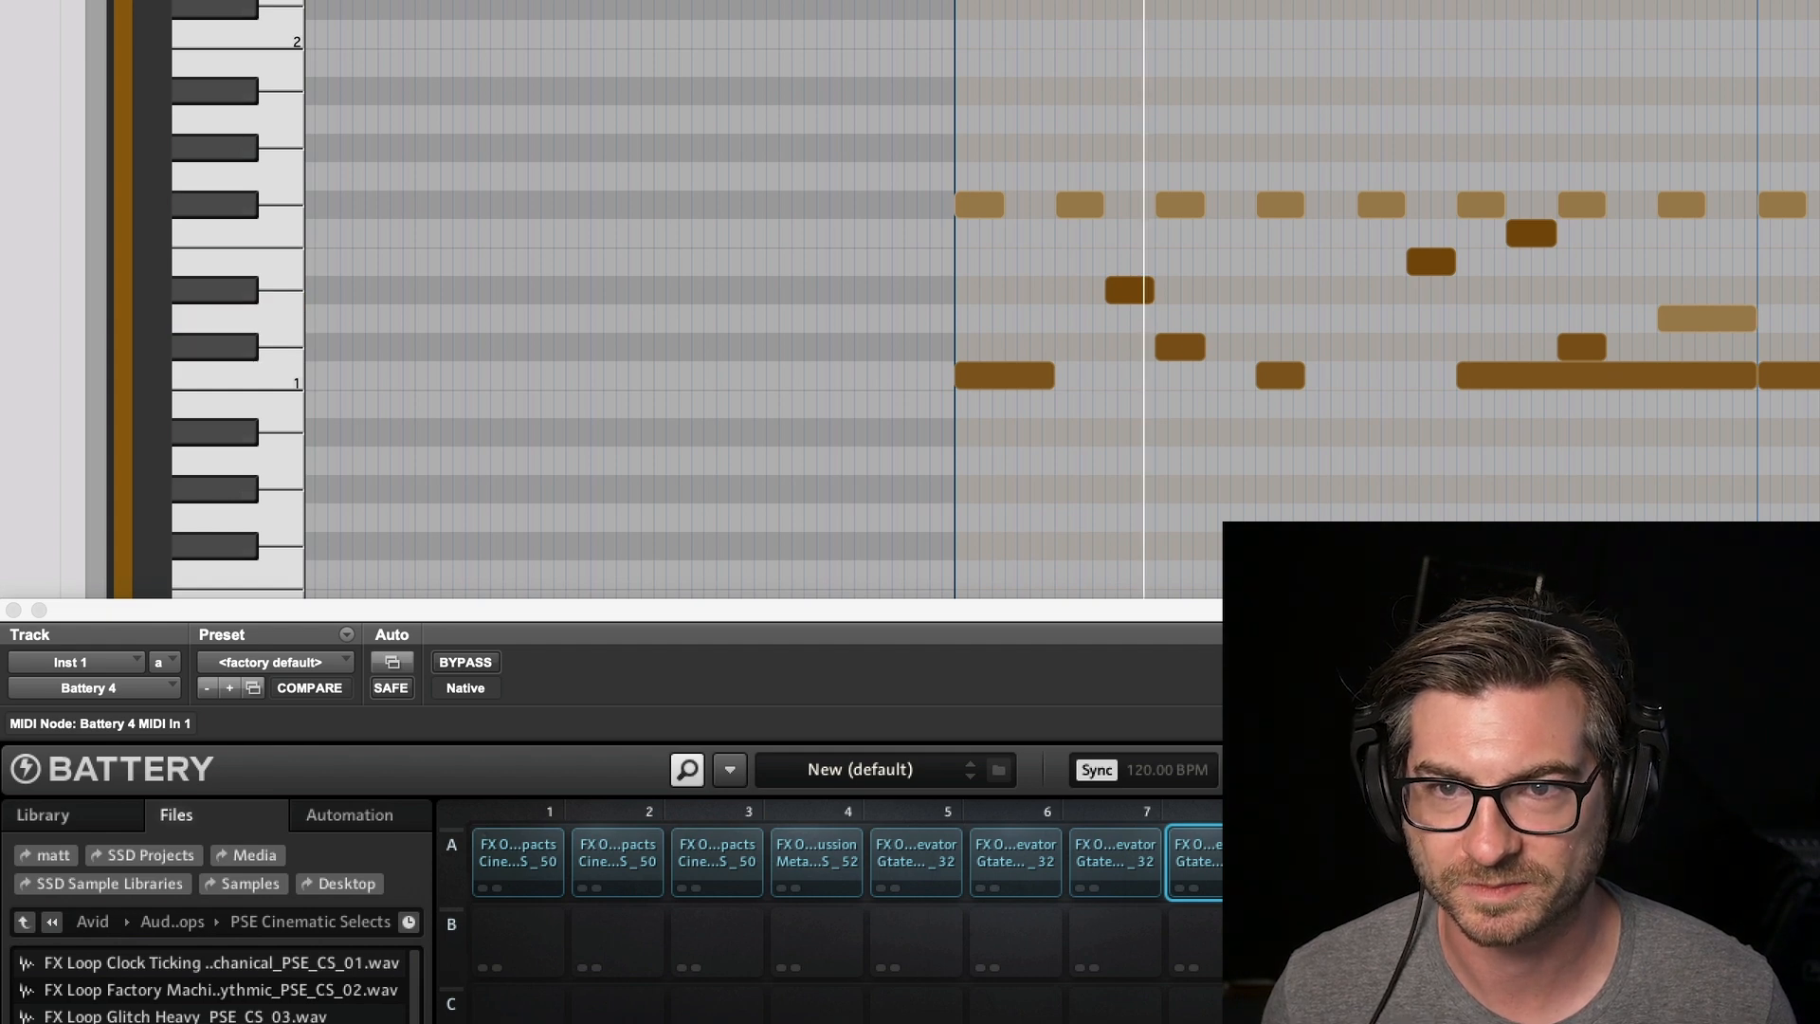
pyautogui.press('r')
pyautogui.click(1138, 290)
pyautogui.keyDown('shift'); pyautogui.click(1289, 261); pyautogui.keyUp('shift')
pyautogui.keyDown('shift'); pyautogui.click(1338, 233); pyautogui.keyUp('shift')
pyautogui.press('t')
pyautogui.click(13, 609)
pyautogui.hscroll(10, 1043, 332)
pyautogui.keyDown('shift'); pyautogui.click(819, 290); pyautogui.keyUp('shift')
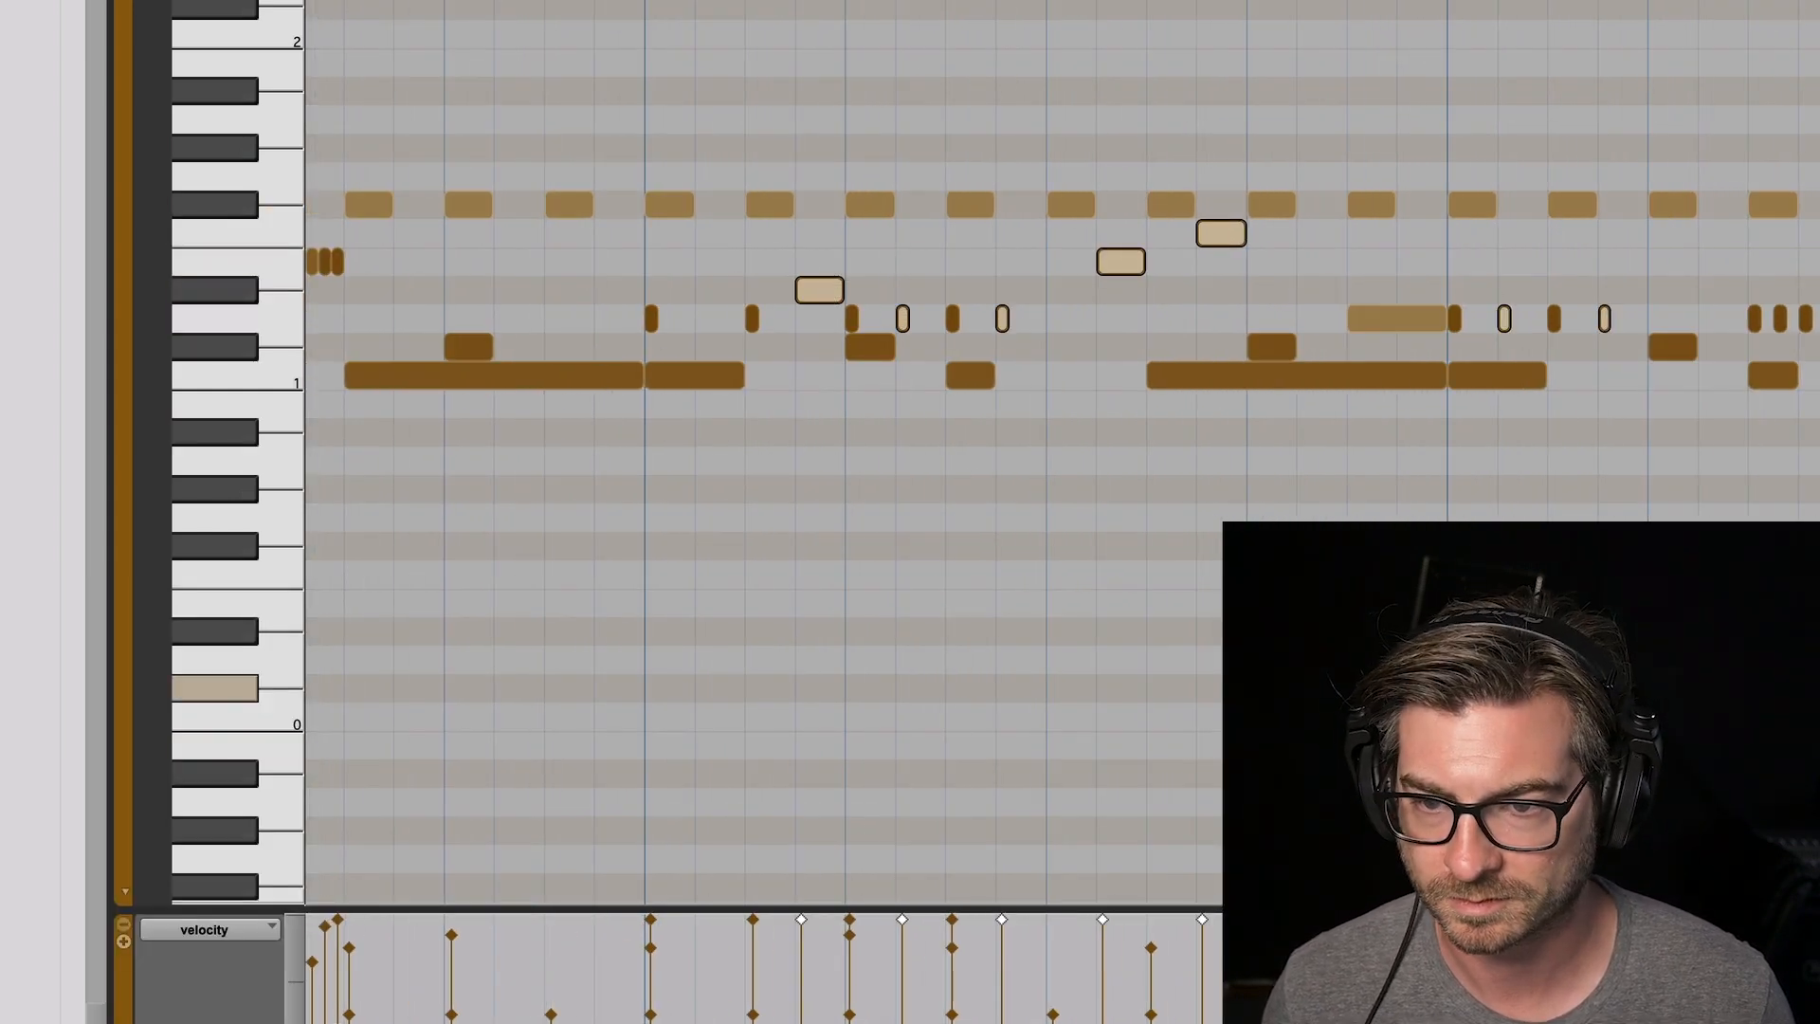
pyautogui.hscroll(6, 1382, 306)
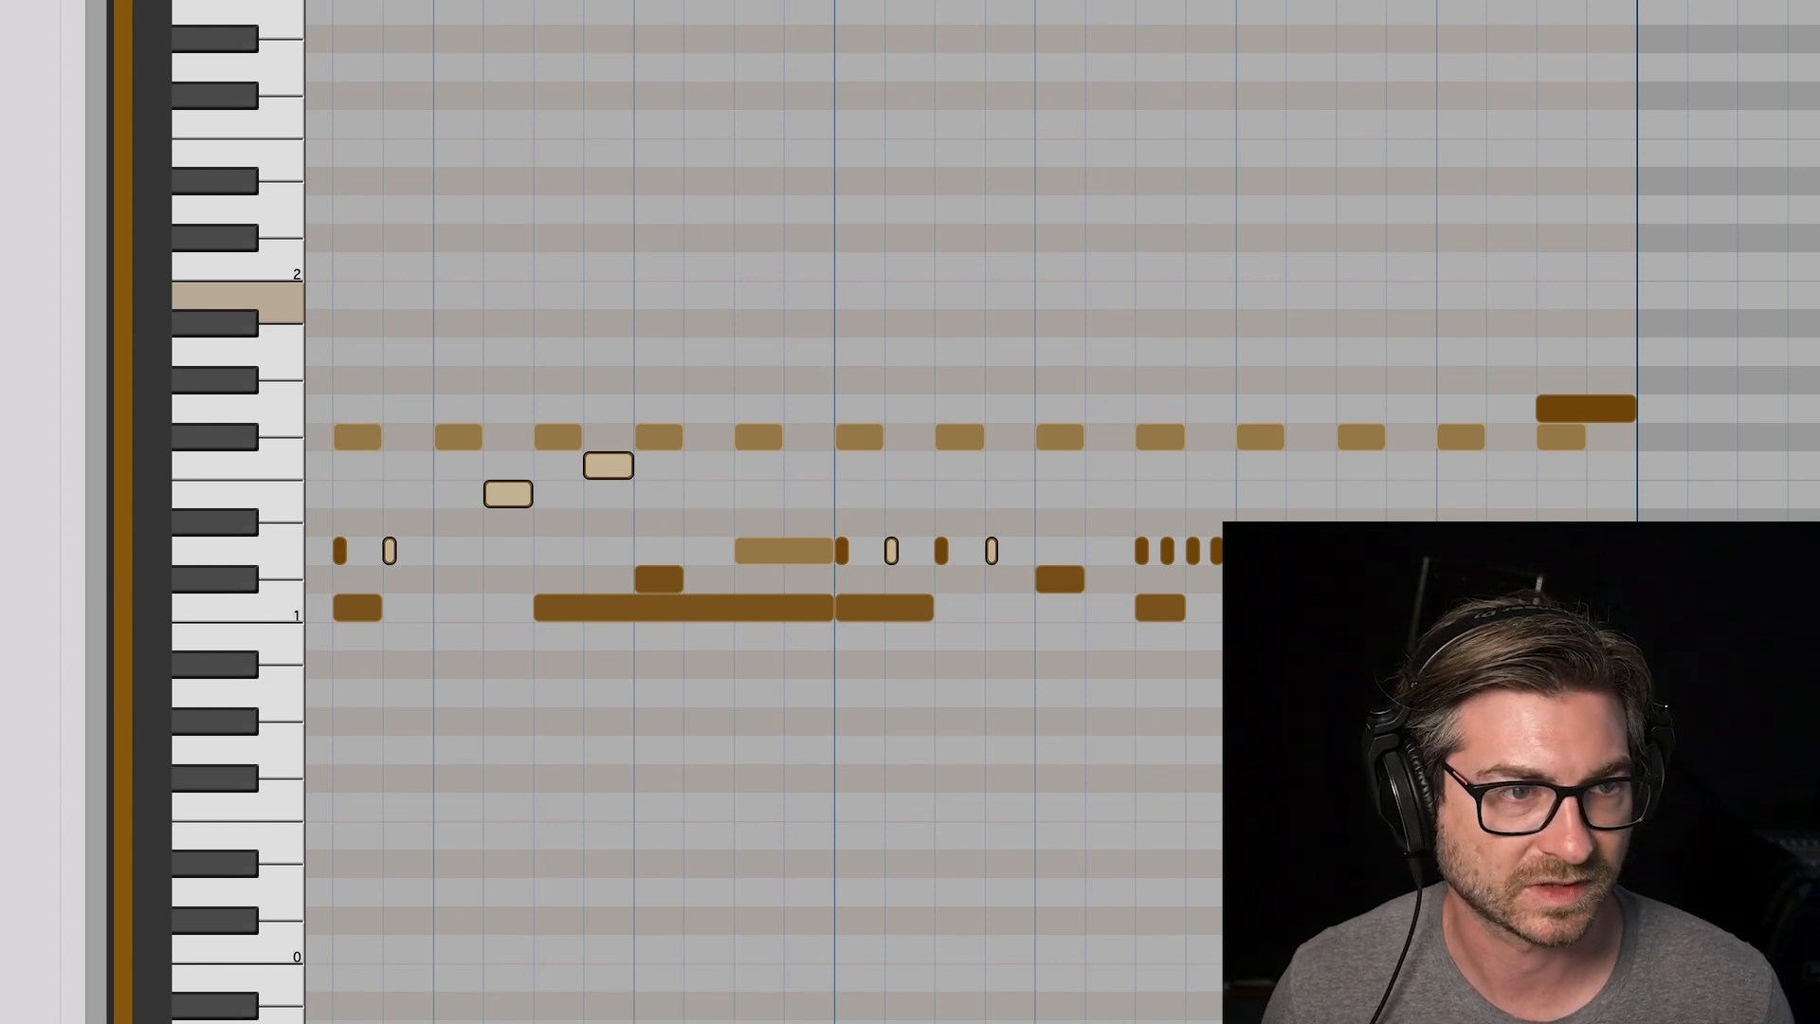
# Step: Set the quantize grid for the selected offbeat notes to the Logic Swing 16C groove template, and close the quantize settings
pyautogui.hotkey('alt', '0')
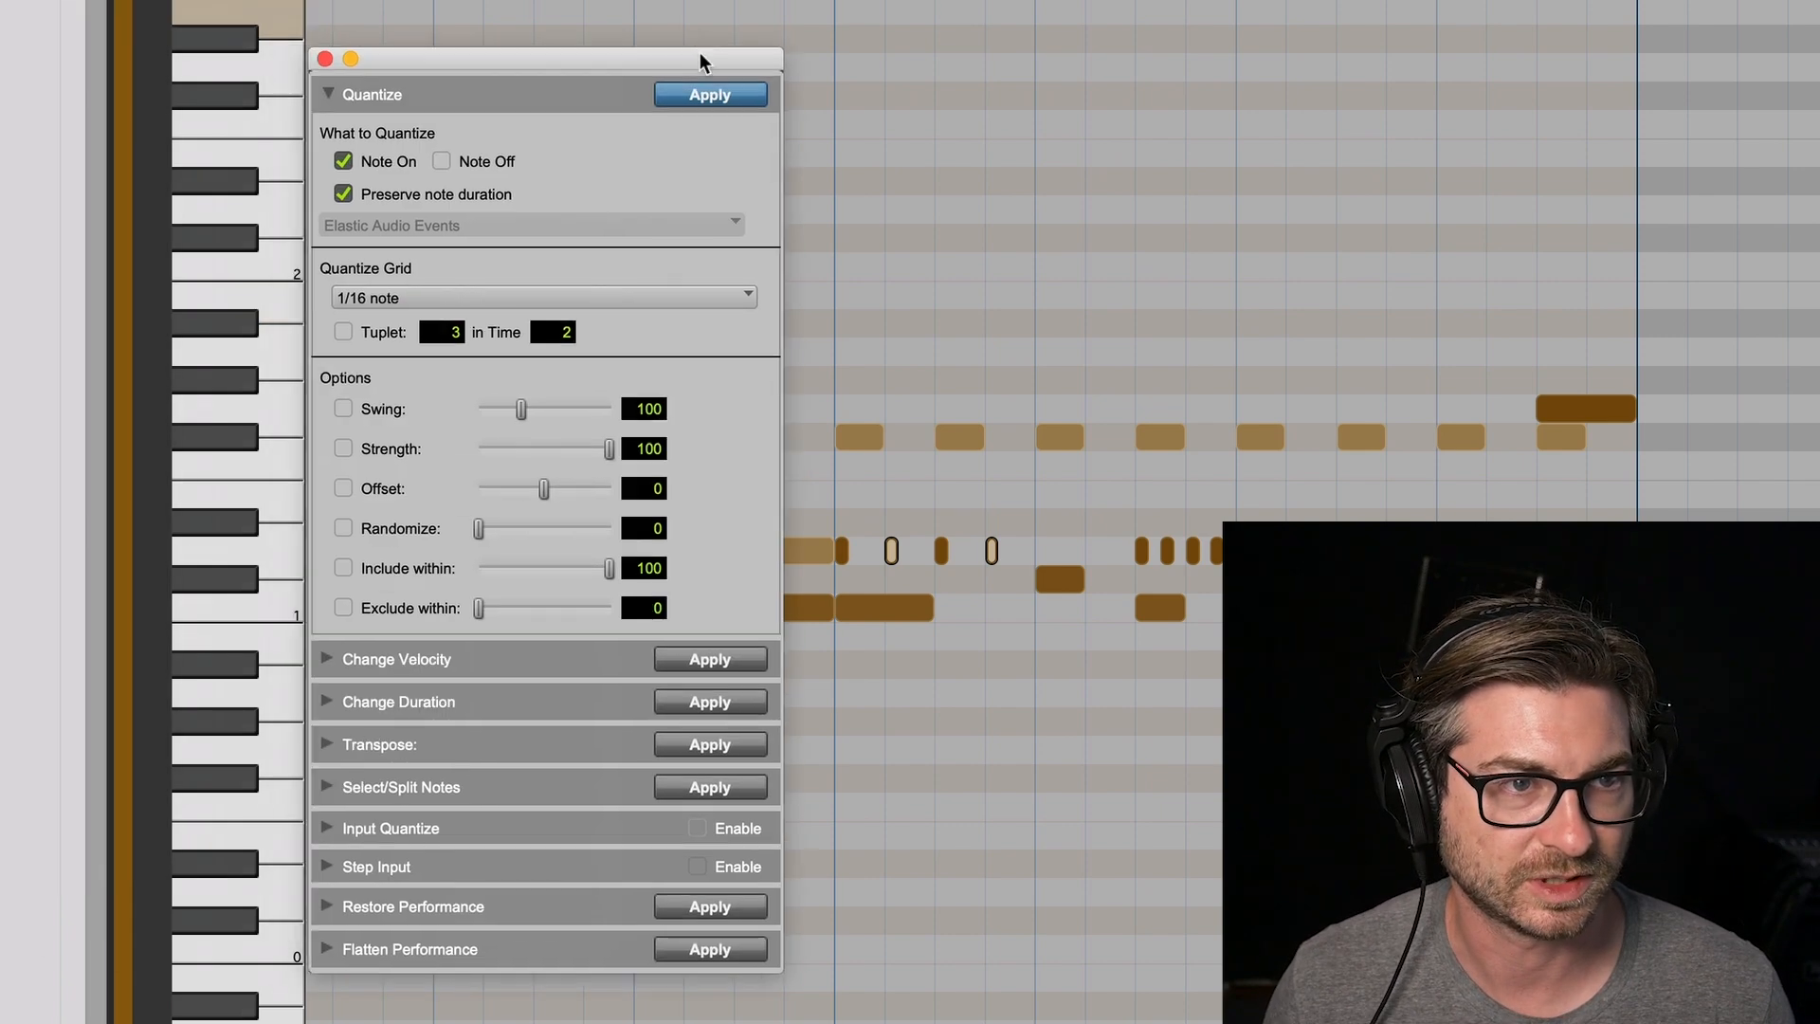
pyautogui.click(628, 286)
pyautogui.moveTo(515, 544)
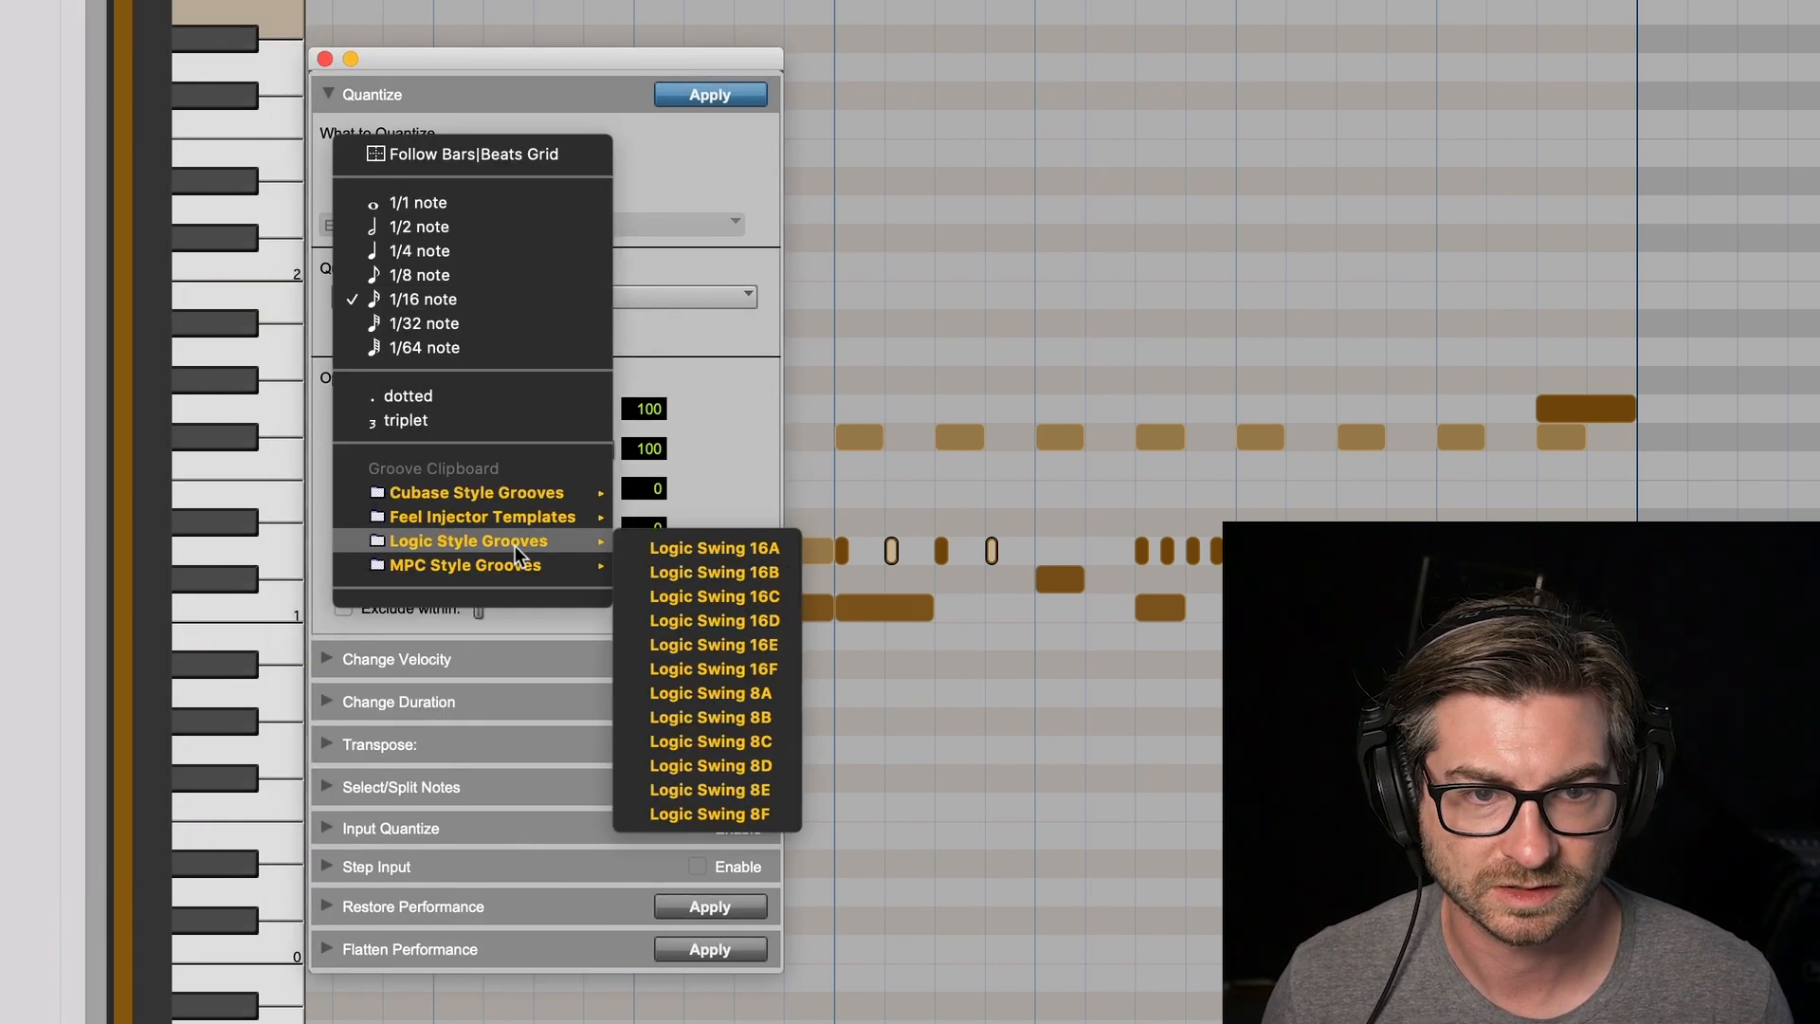
pyautogui.click(770, 599)
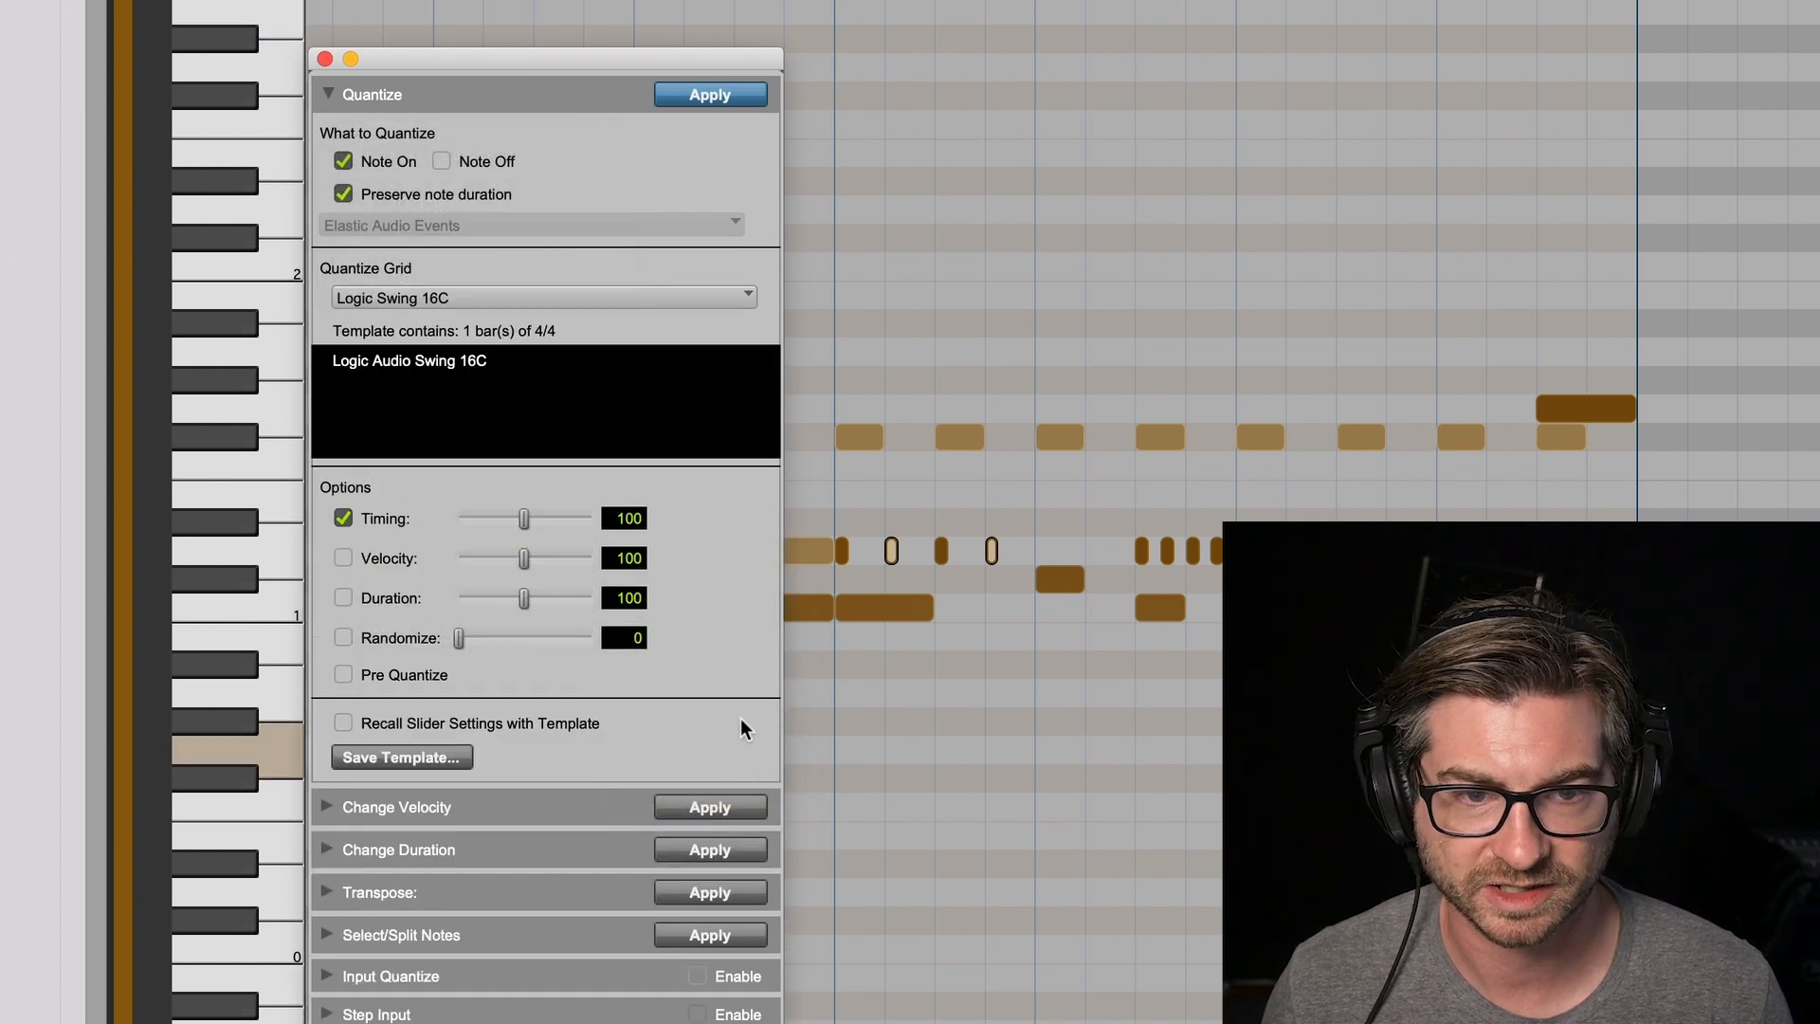
pyautogui.click(325, 60)
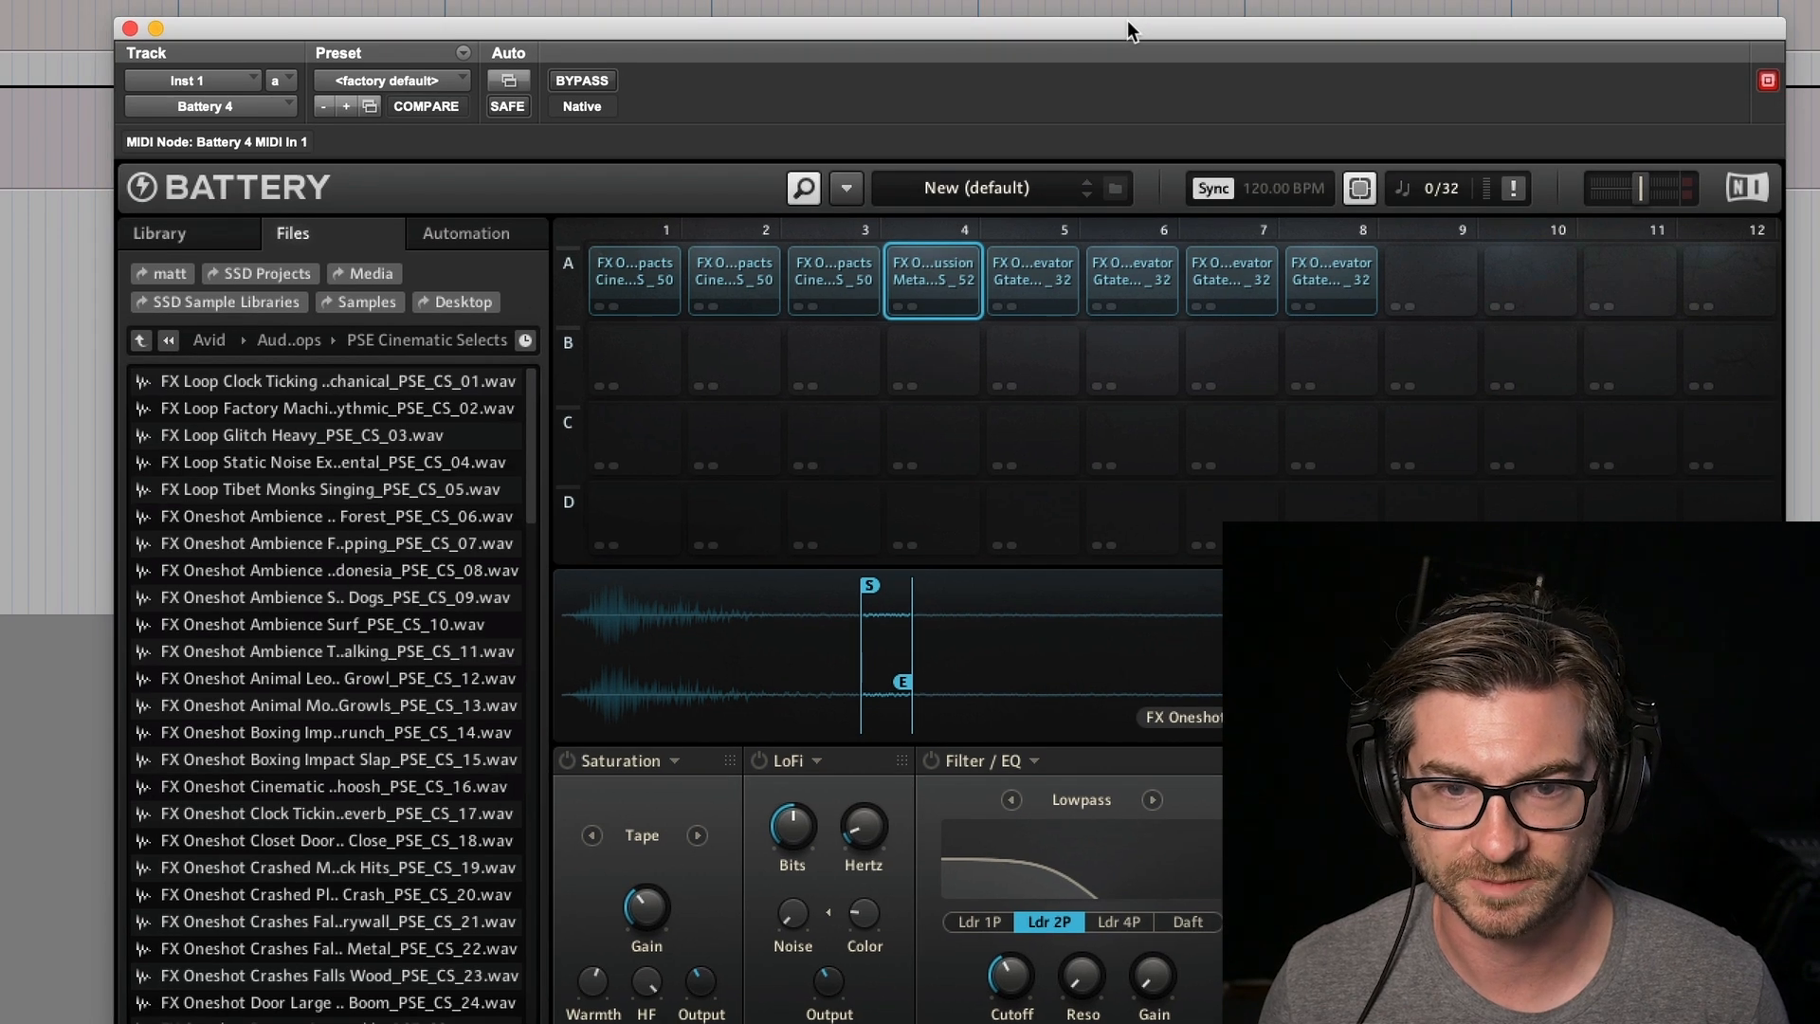
# Step: Play back the four-bar groove with Battery 4 in view to check how its cells trigger
pyautogui.click(681, 8)
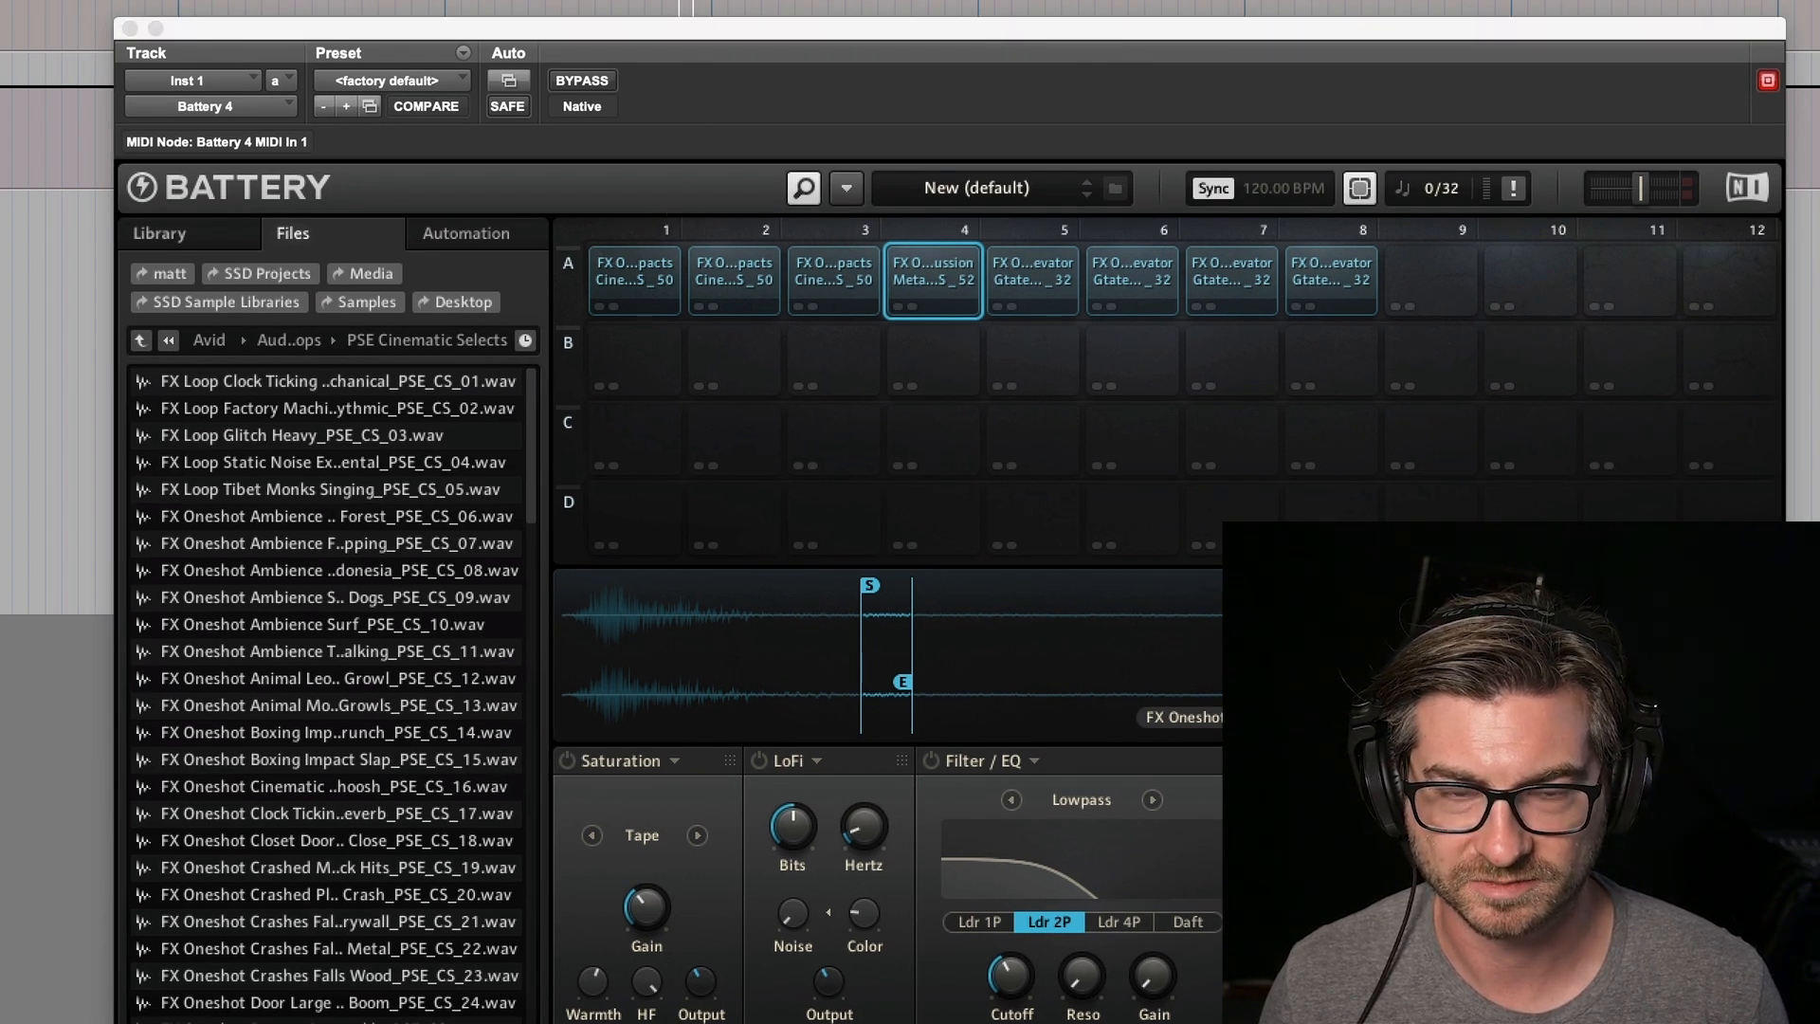
pyautogui.press('space')
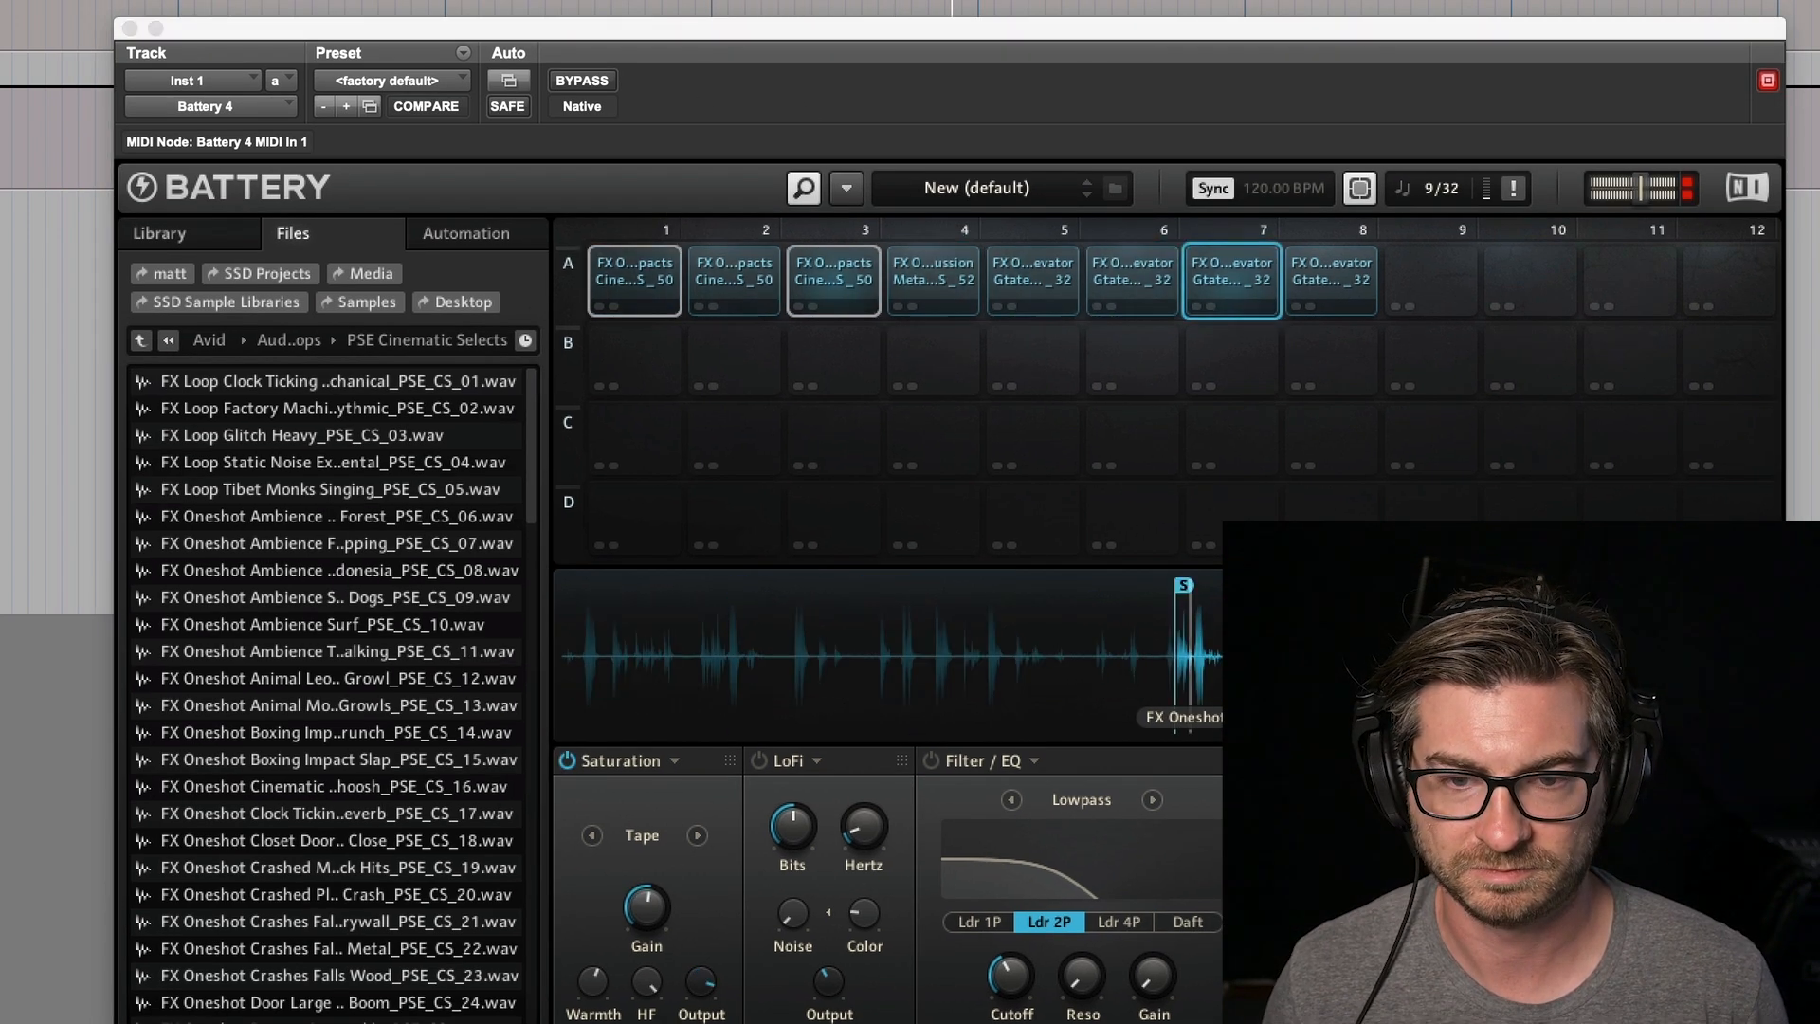